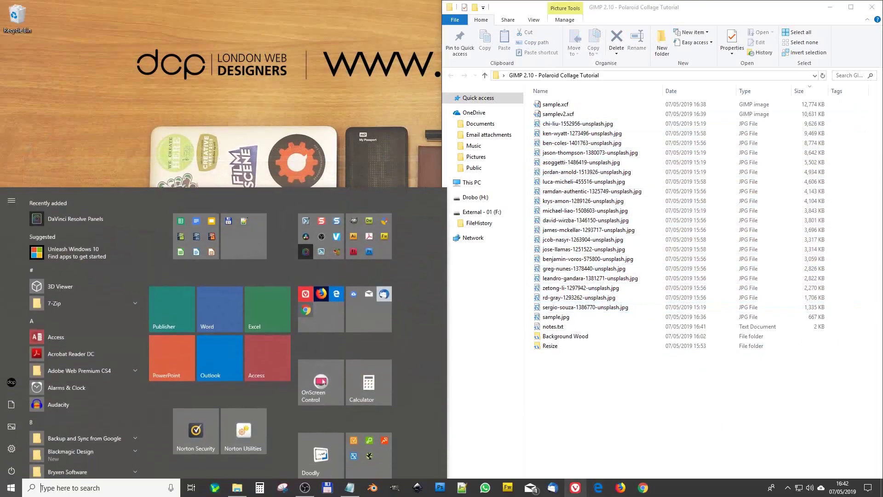
Open Chrome beside the file window and load the copied Unsplash photo link.
left_click(643, 487)
left_click_drag(432, 2, 1, 8)
left_click(109, 12)
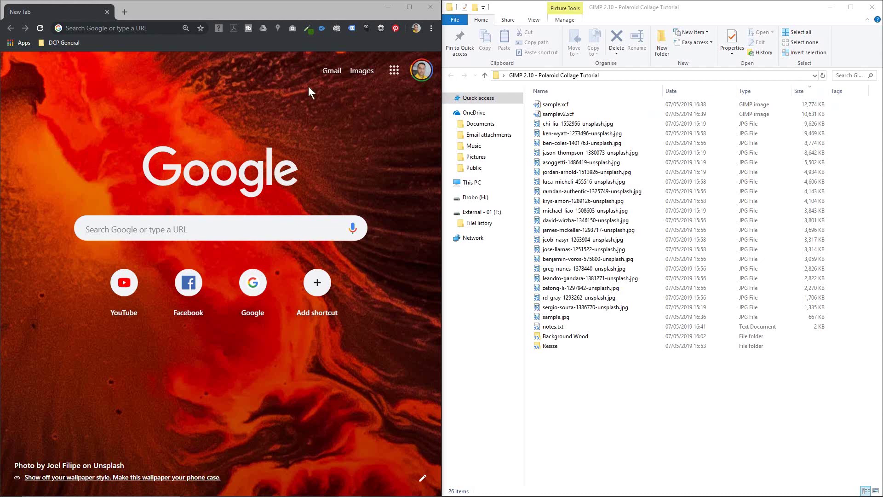
left_click(156, 28)
key("ctrl+v")
left_click(167, 43)
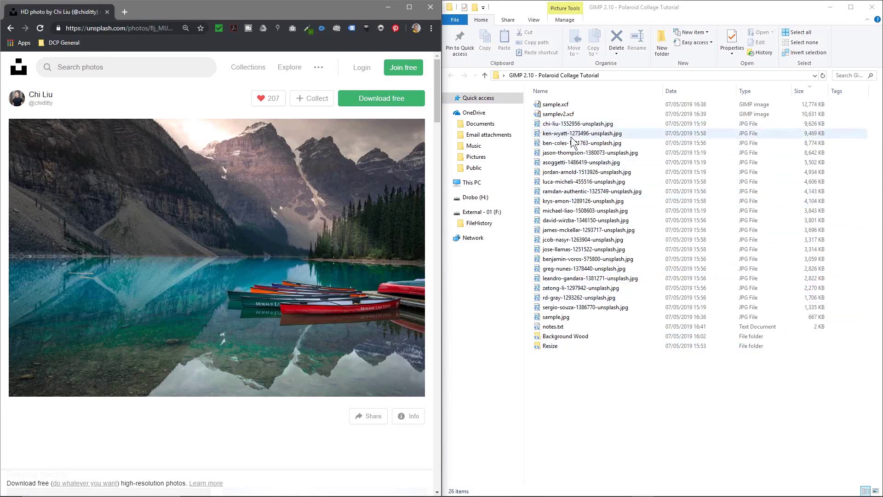
Download the mountain lake photo and copy it into the GIMP 2.10 - Polaroid Collage Tutorial folder.
left_click(382, 97)
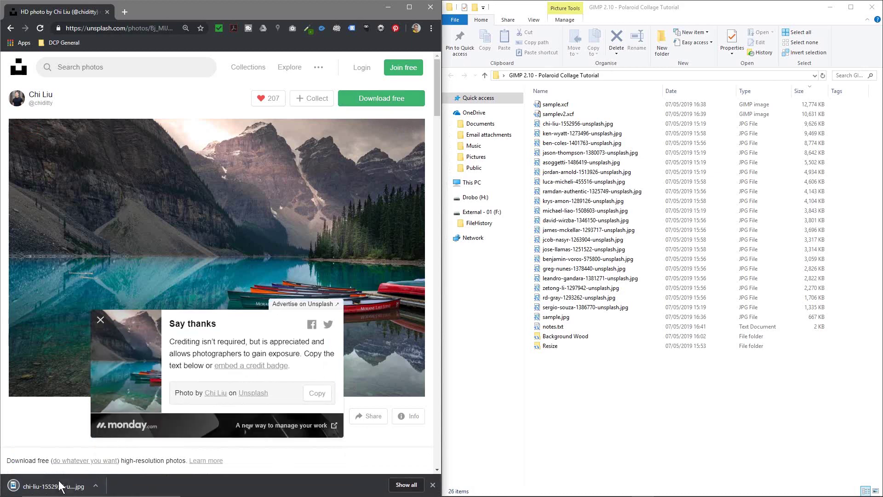
left_click_drag(50, 486, 608, 411)
right_click(608, 411)
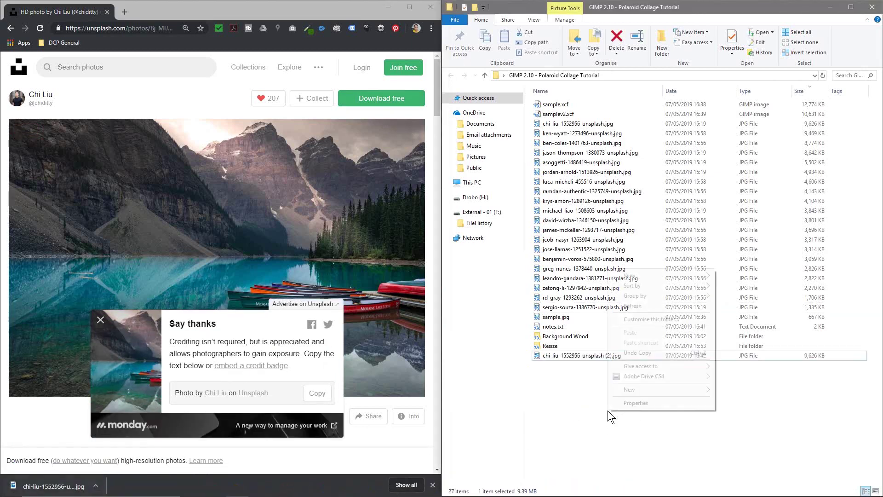
Compare the newly copied lake photo with the original in the folder, and delete the duplicate ending in (2).
left_click(588, 423)
left_click(561, 357)
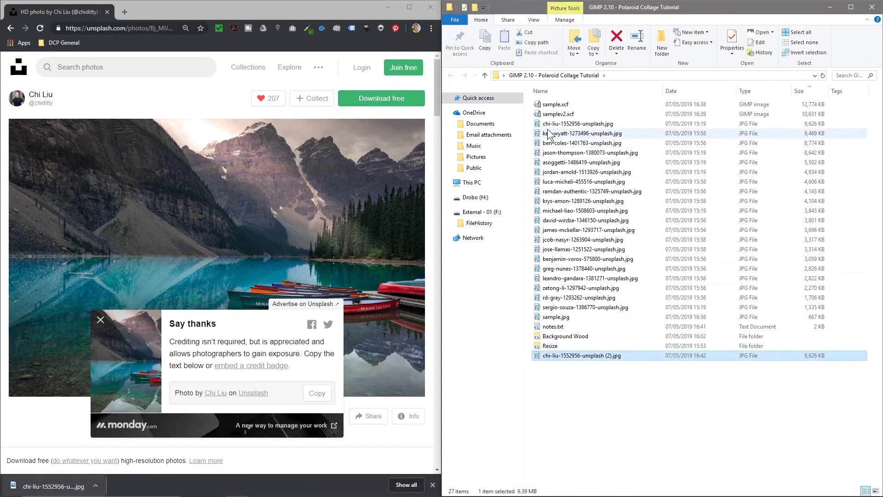
left_click(562, 125, "ctrl")
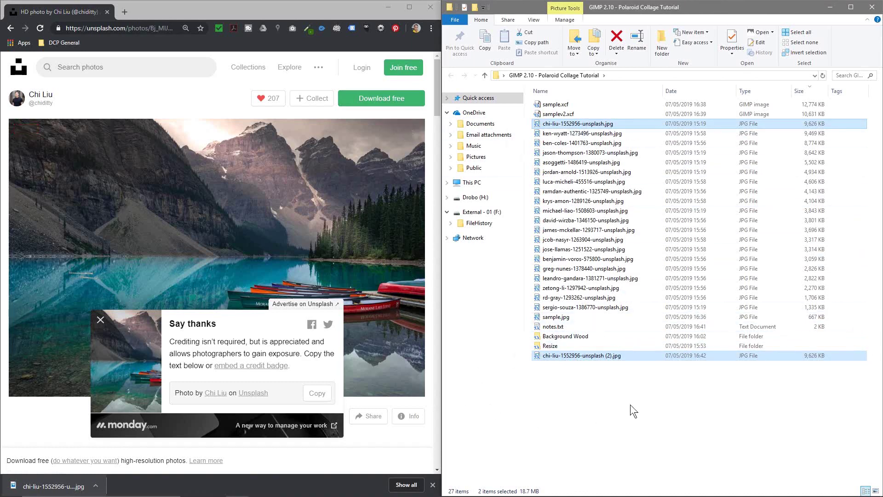
left_click(580, 357)
key("Delete")
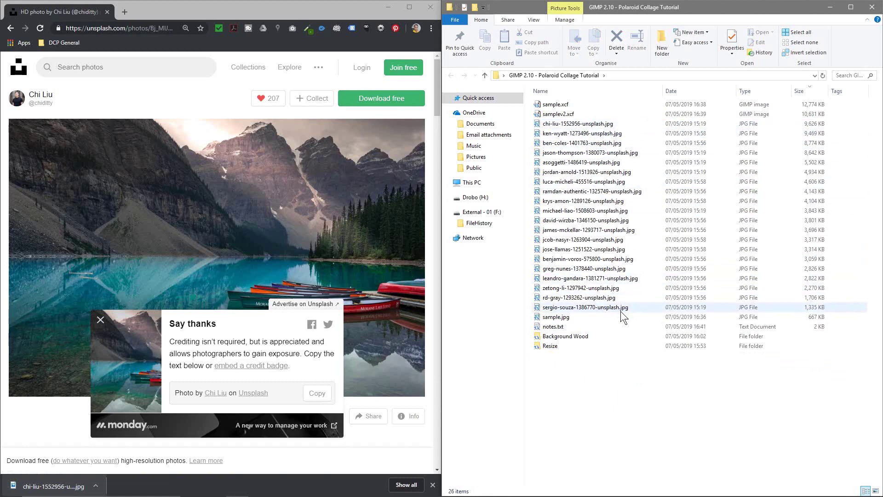
Visit the Unsplash home page and close the browser.
mouse_move(621, 311)
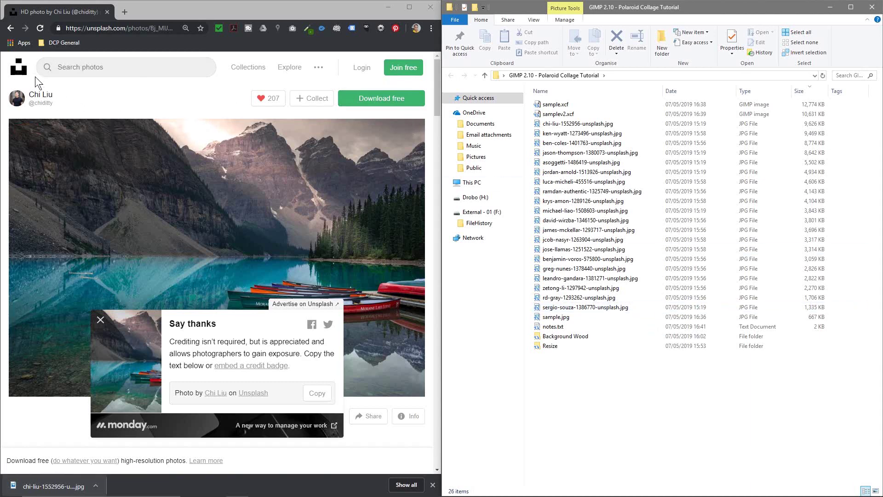
left_click(22, 74)
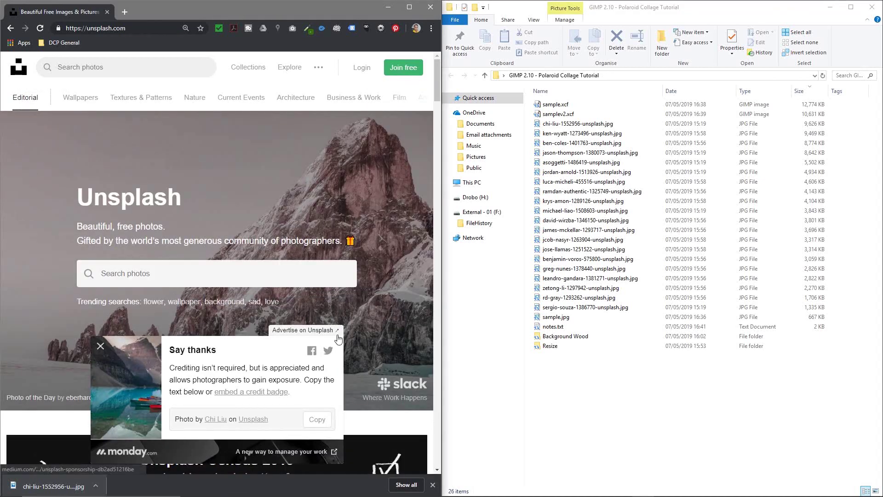
left_click(432, 484)
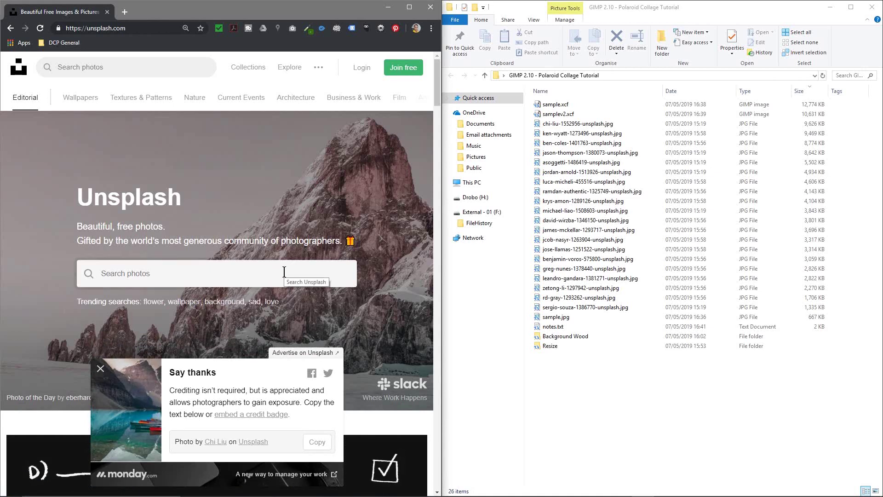
left_click(428, 10)
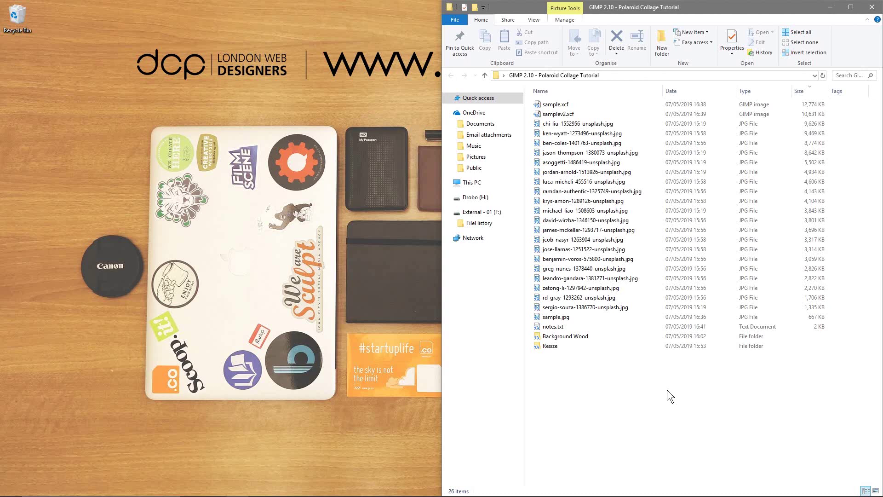
Launch GIMP and select all the Unsplash JPG photos in the GIMP 2.10 - Polaroid Collage Tutorial folder.
mouse_move(462, 494)
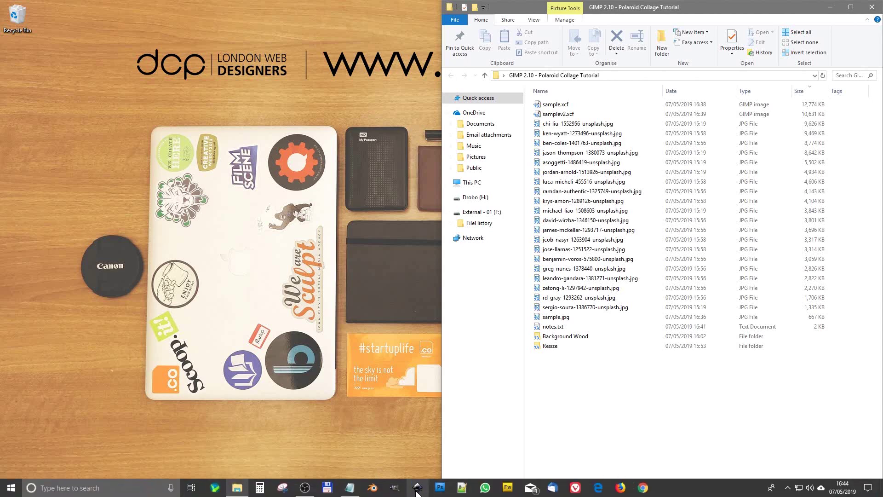
left_click(393, 488)
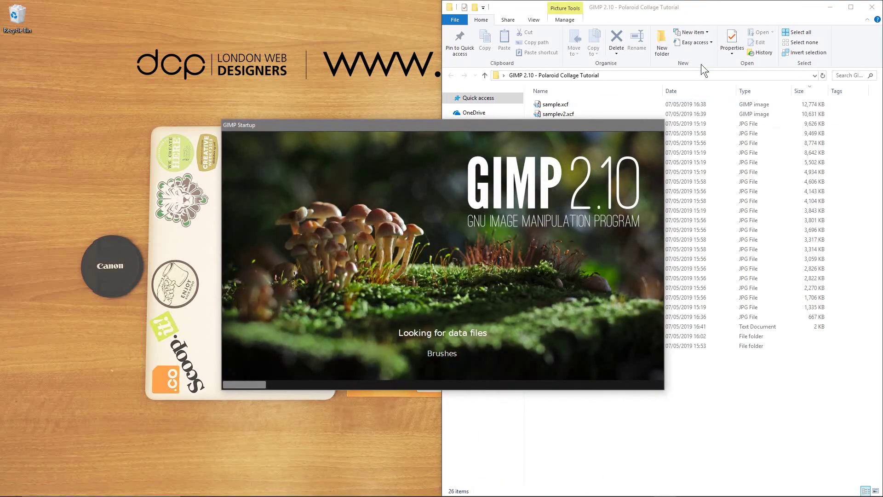
left_click(702, 8)
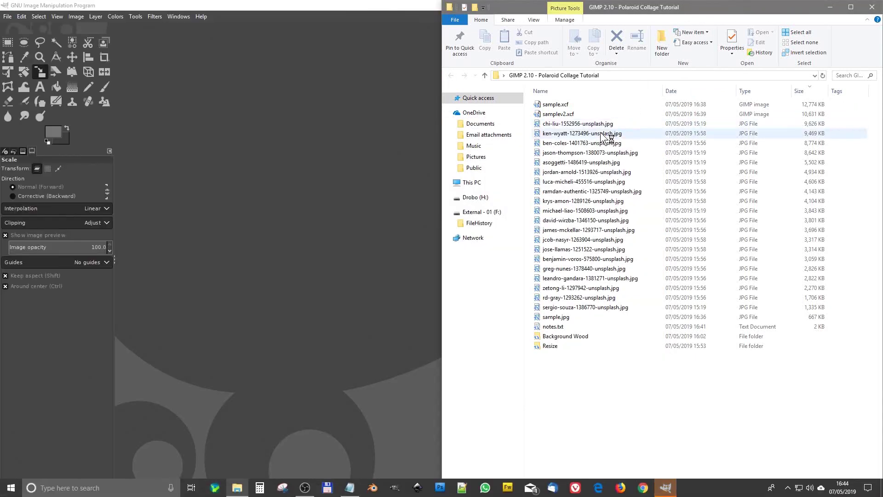
left_click(588, 128)
left_click(593, 307, "shift")
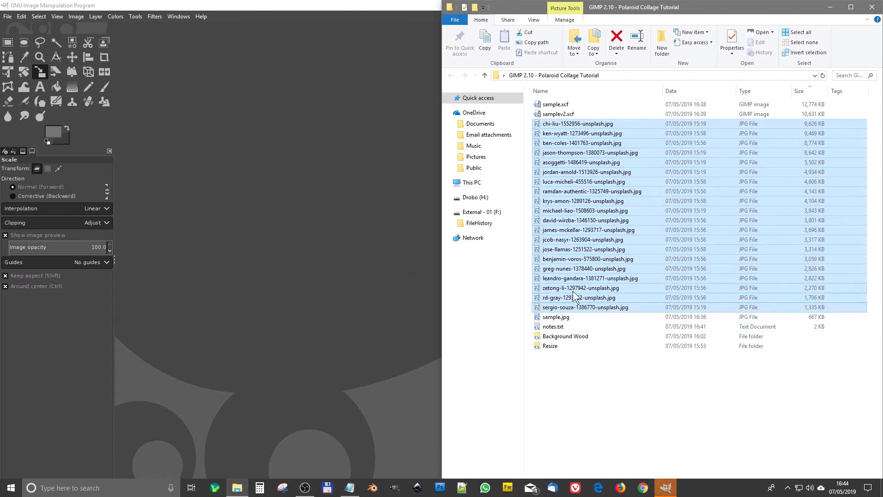
Switch to GIMP and open the Batch Image Manipulation plugin.
double_click(322, 1)
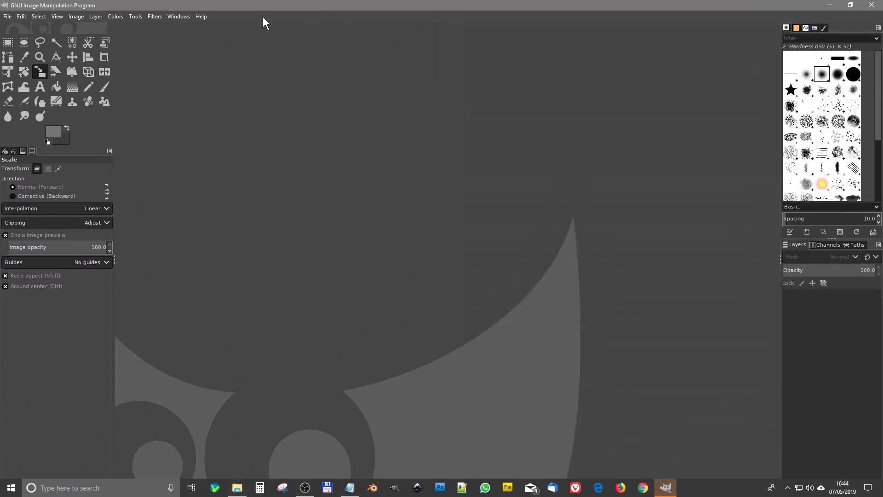
left_click(7, 17)
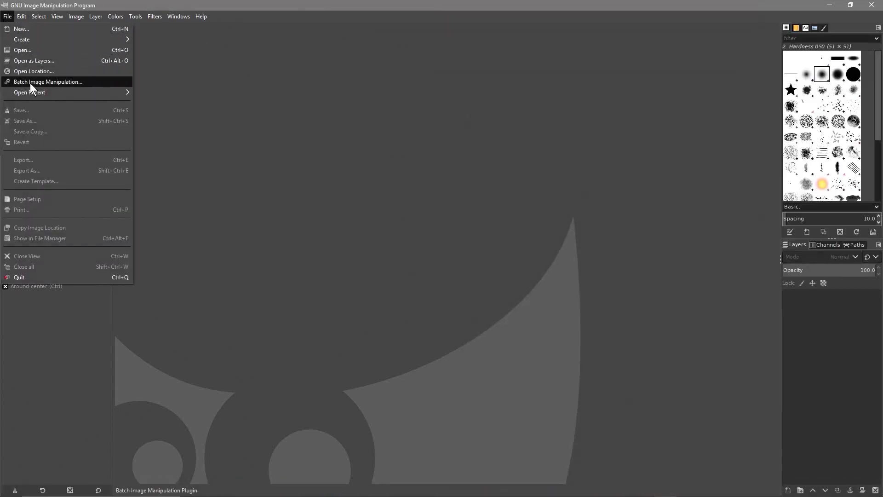
left_click(50, 84)
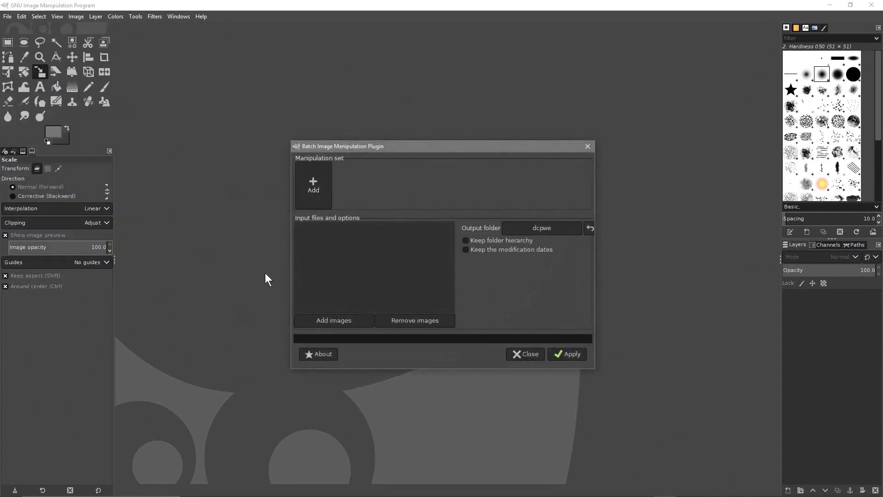
Add the Unsplash JPGs listed above sample.jpg as single input images from the Desktop folder GIMP 2.10 - Polaroid Collage Tutorial.
left_click(335, 321)
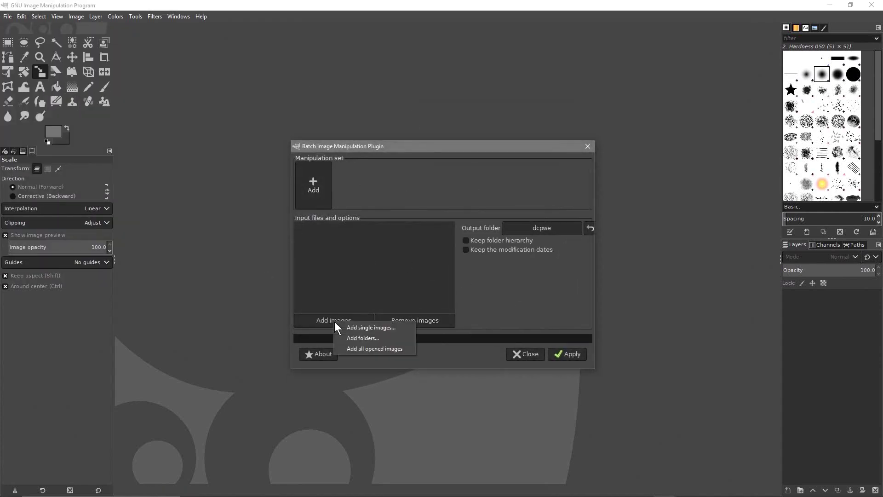
left_click(362, 329)
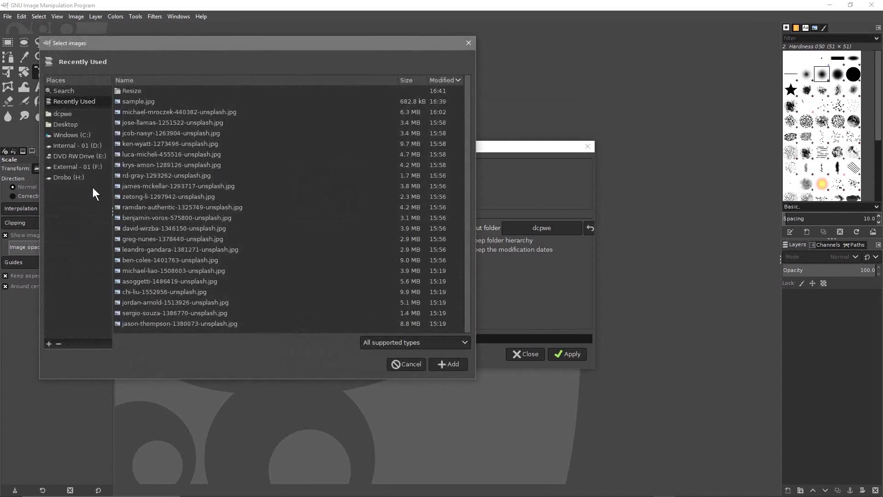
left_click(66, 124)
double_click(219, 145)
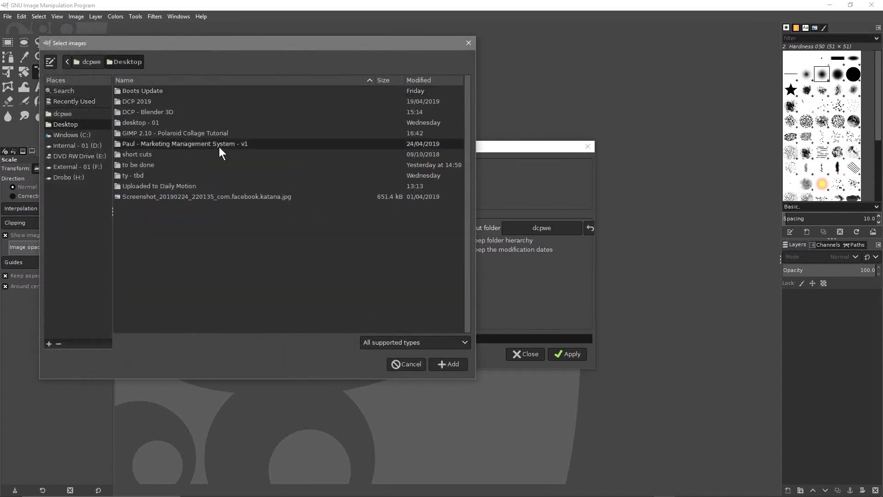
left_click(69, 126)
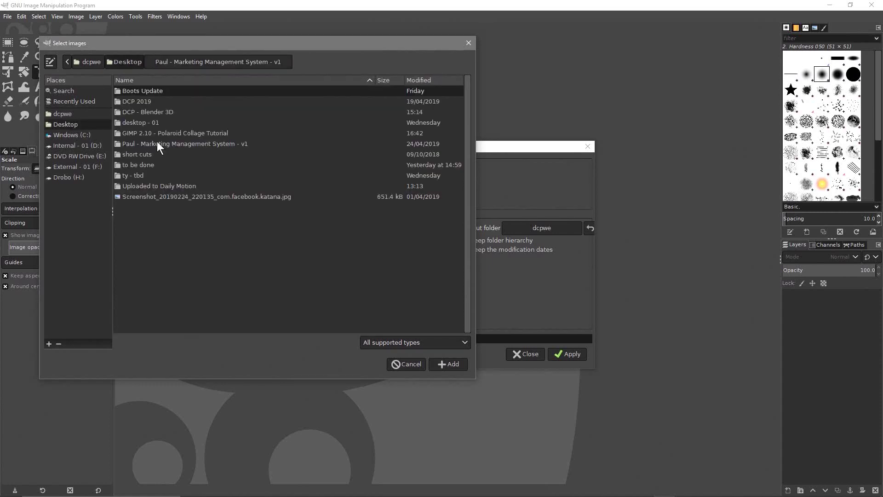
double_click(189, 134)
left_click(189, 112)
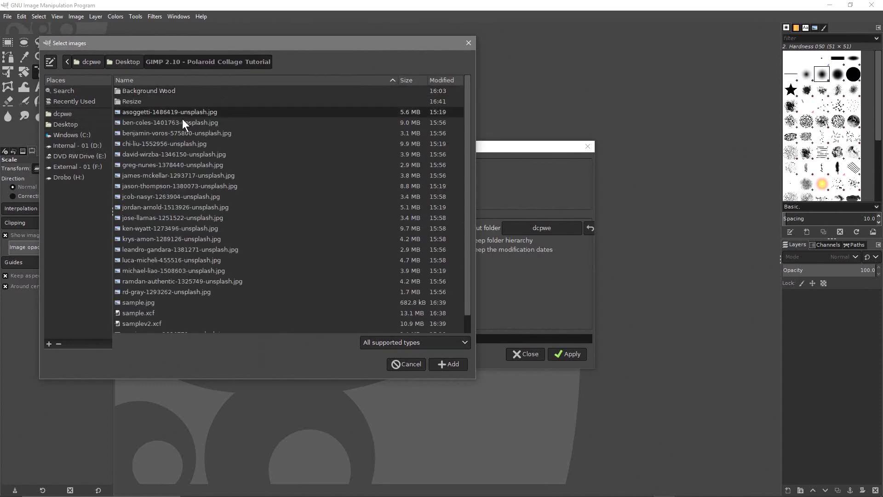
left_click(198, 292, "shift")
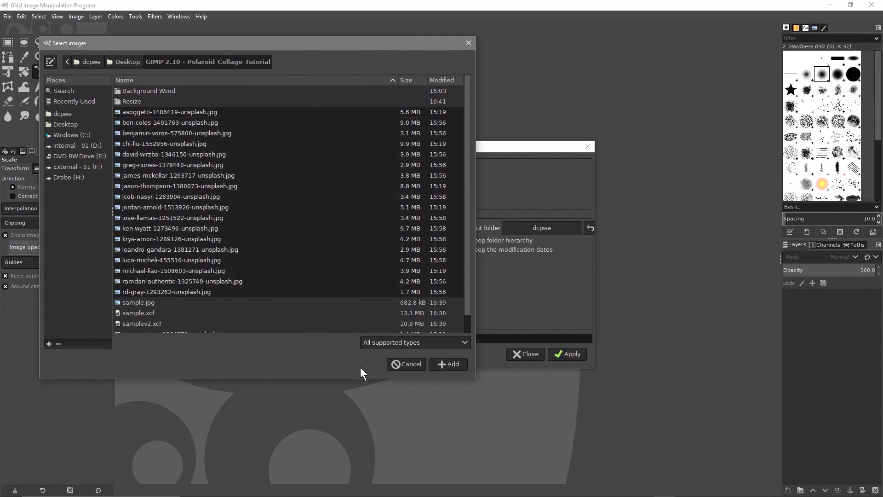
left_click(444, 364)
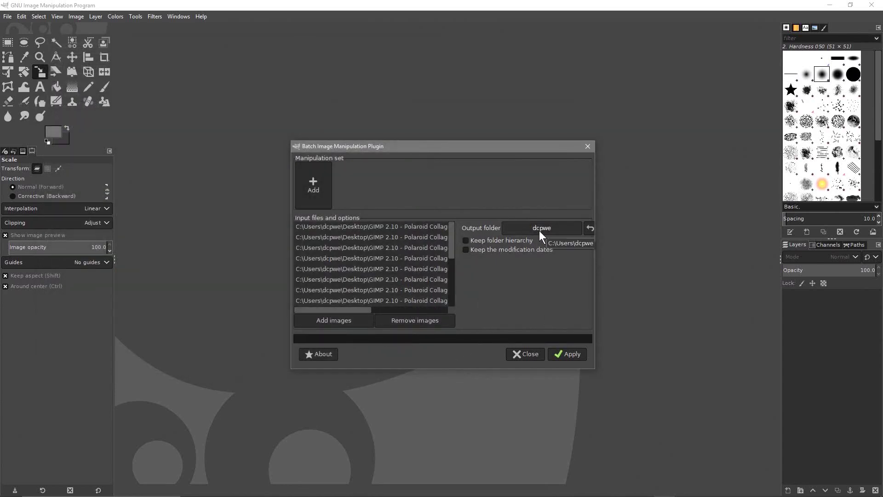
Switch to File Explorer and examine the contents of the Resize folder.
key("alt+Tab")
key("alt+Tab")
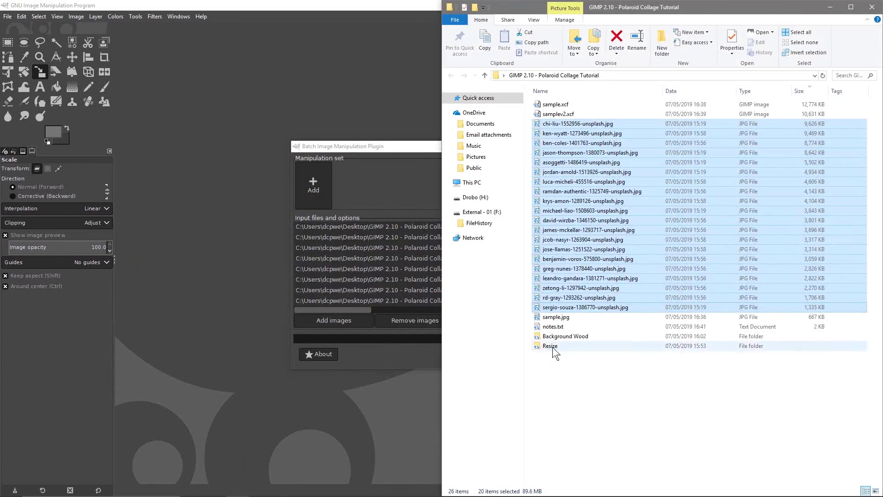
double_click(551, 347)
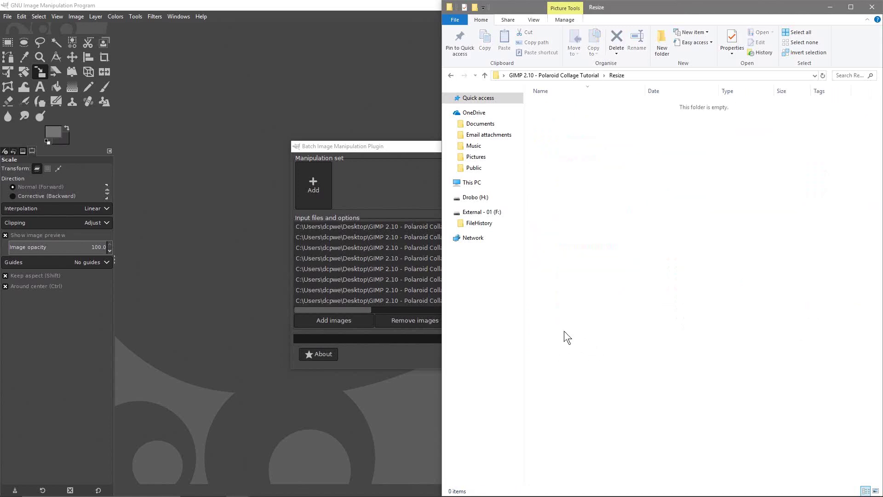
left_click(451, 76)
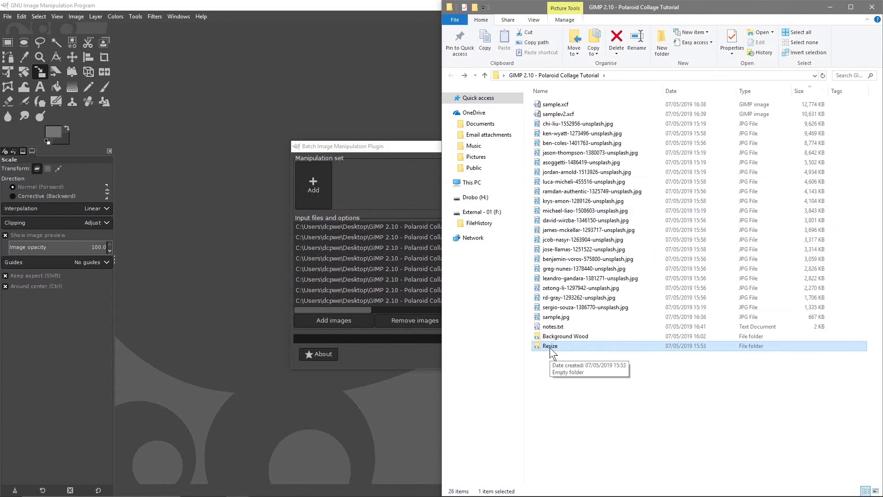
Return to the Batch Image Manipulation dialog in GIMP and minimise the file window.
left_click(362, 37)
key("alt+Tab")
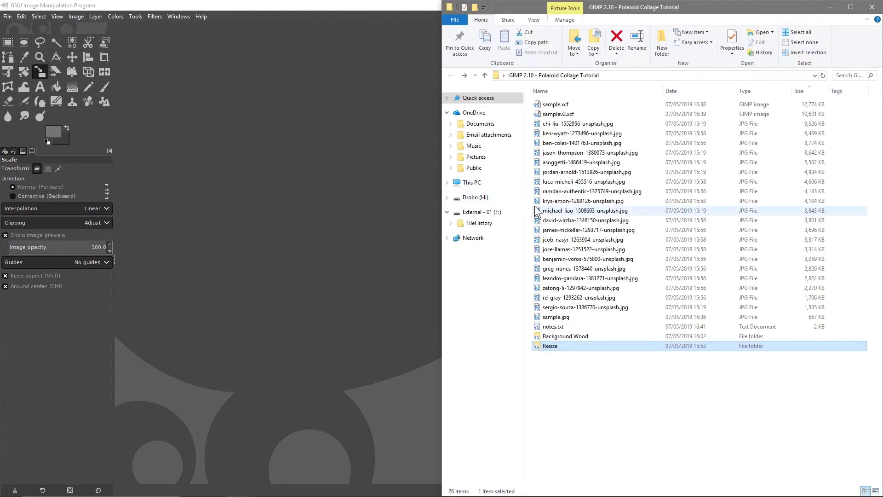
key("alt+Tab")
key("Tab")
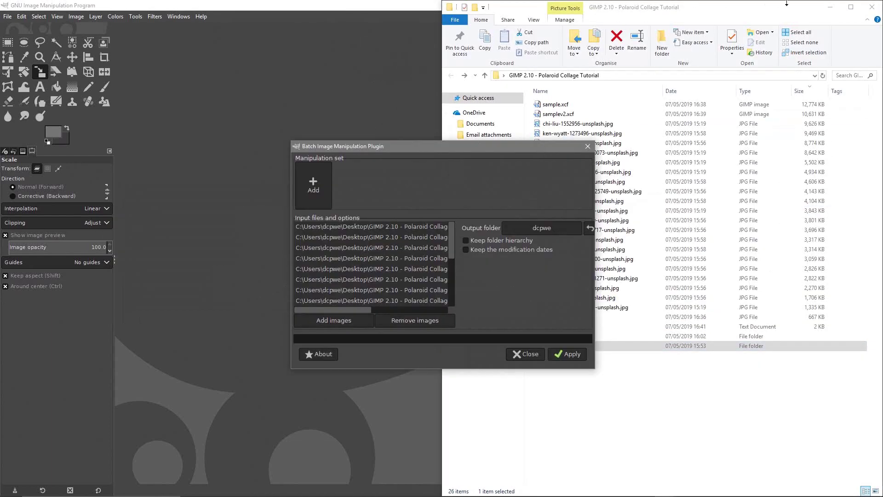
left_click(830, 7)
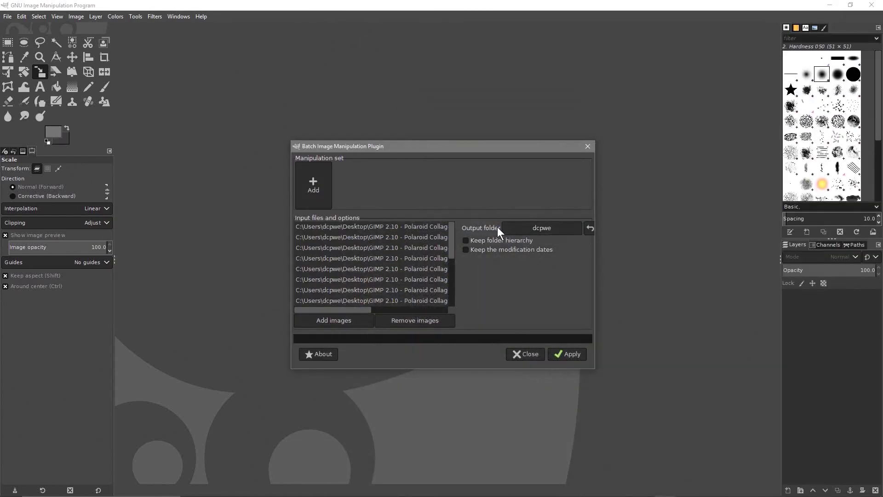
Set the batch output folder to Resize inside GIMP 2.10 - Polaroid Collage Tutorial.
left_click(542, 228)
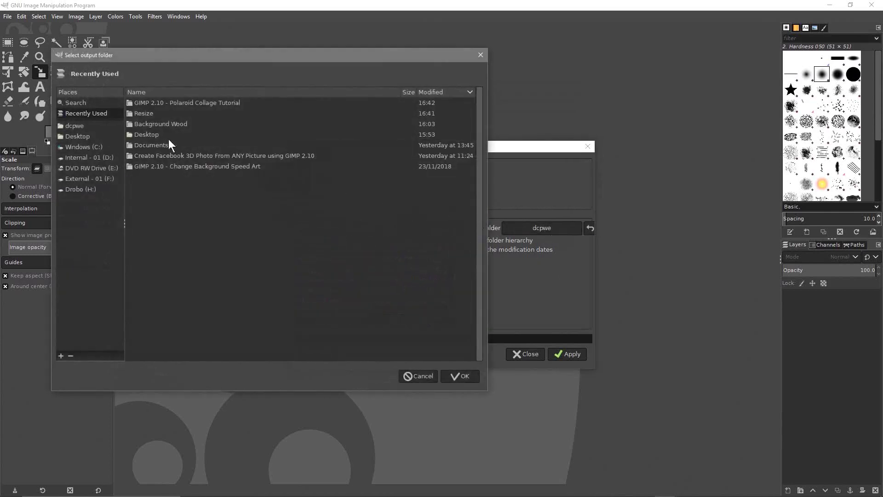
left_click(142, 114)
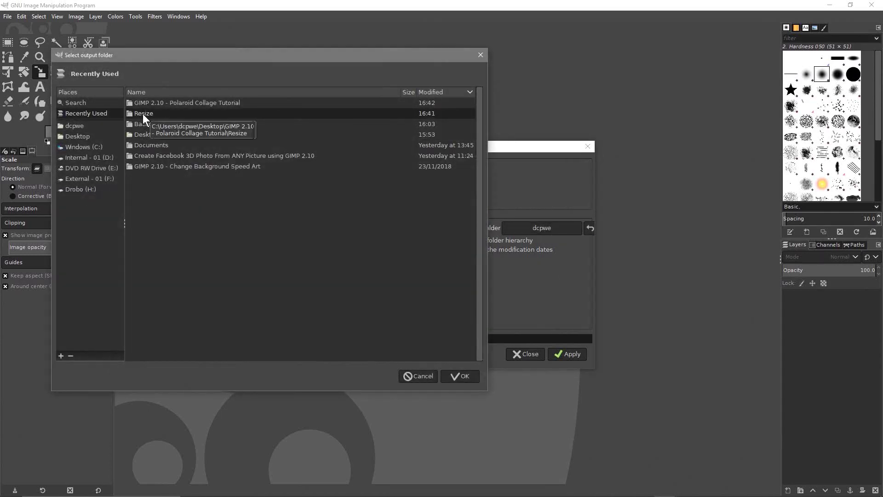
double_click(142, 114)
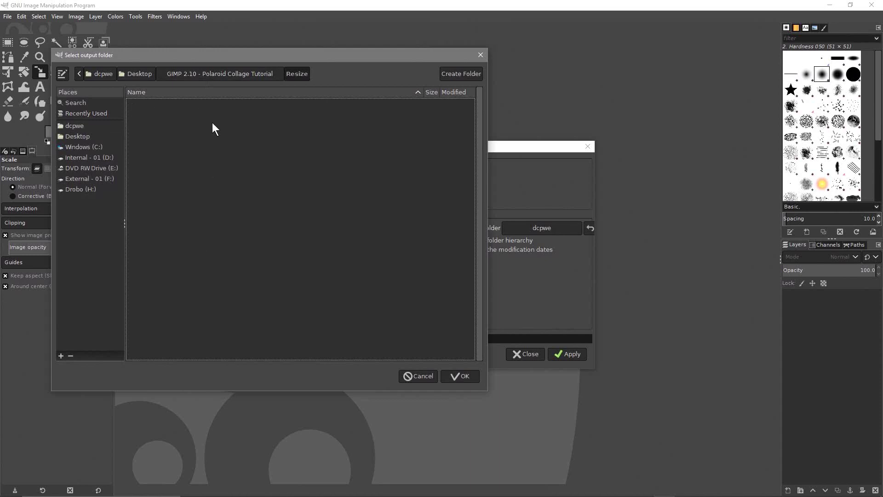
left_click(456, 373)
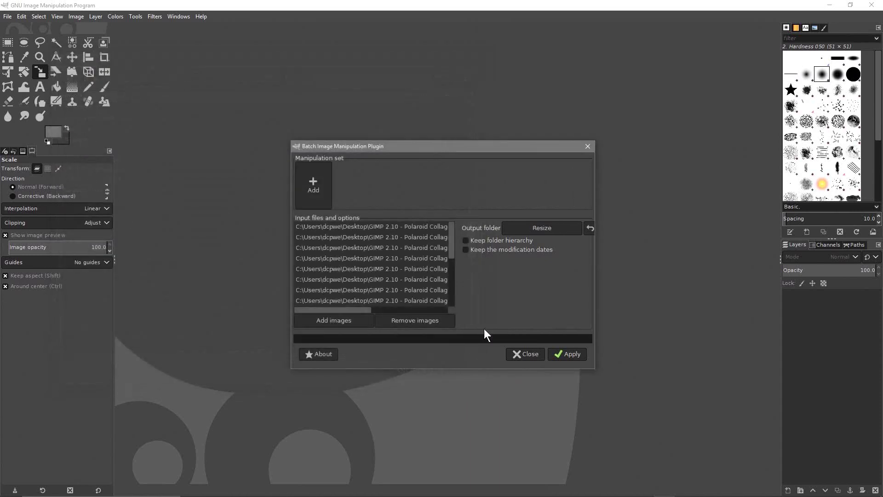
Add a Resize manipulation using an exact pixel size for width only, with the aspect ratio preserved.
left_click(314, 186)
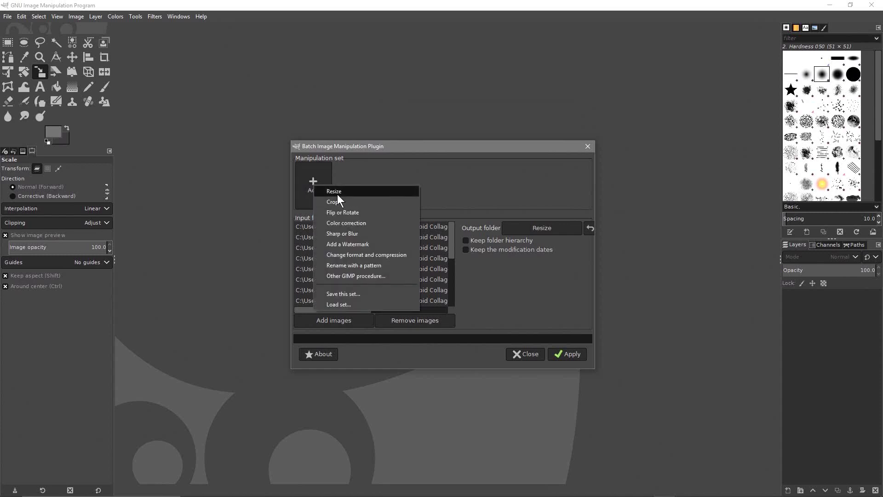
left_click(337, 195)
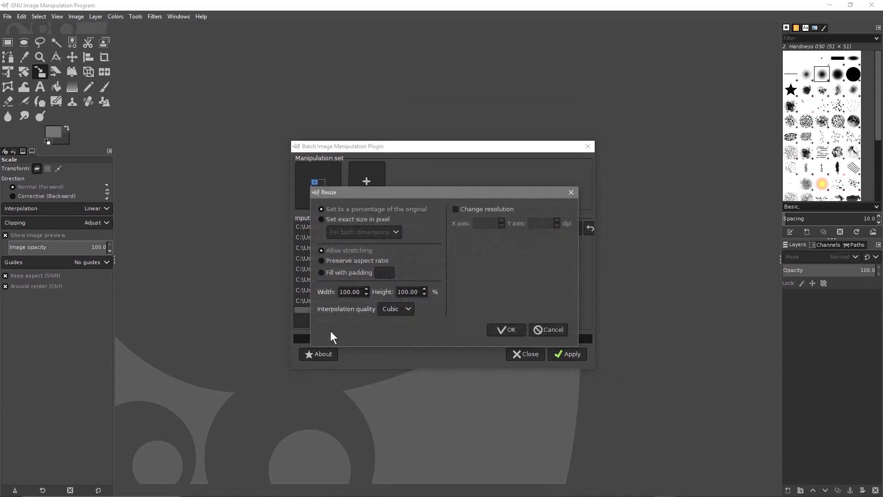
left_click(321, 220)
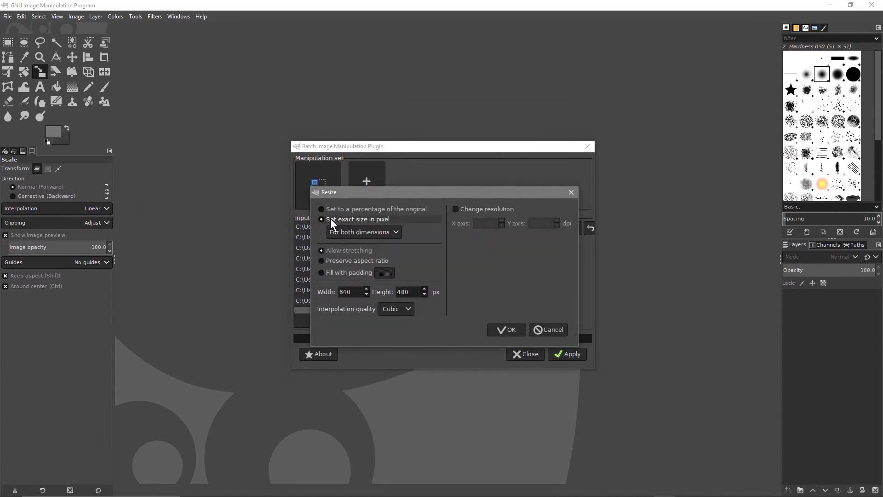
left_click(378, 232)
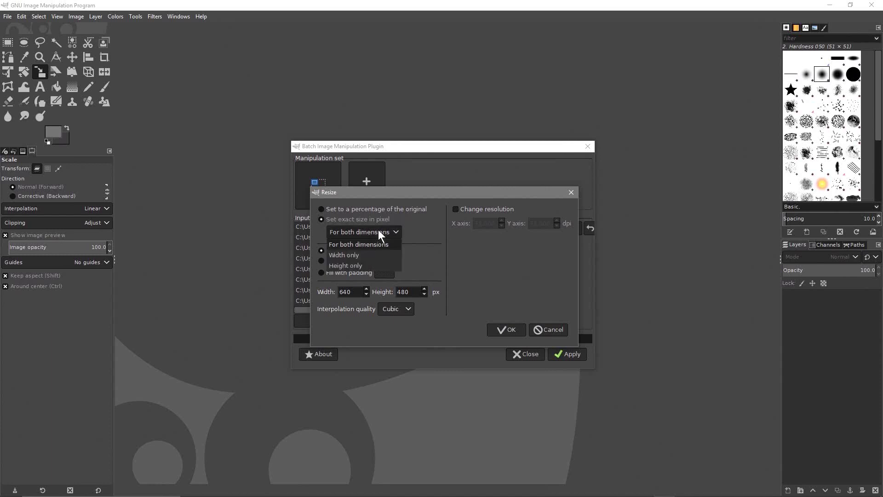
left_click(350, 255)
left_click(321, 262)
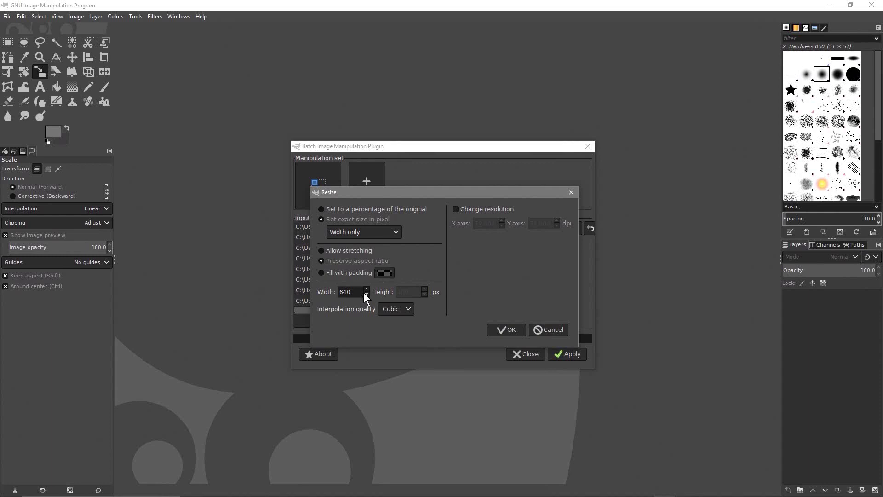
Set the resize width to 900 px, run the batch on all input images and close the batch dialog.
left_click_drag(359, 291, 329, 293)
left_click(507, 330)
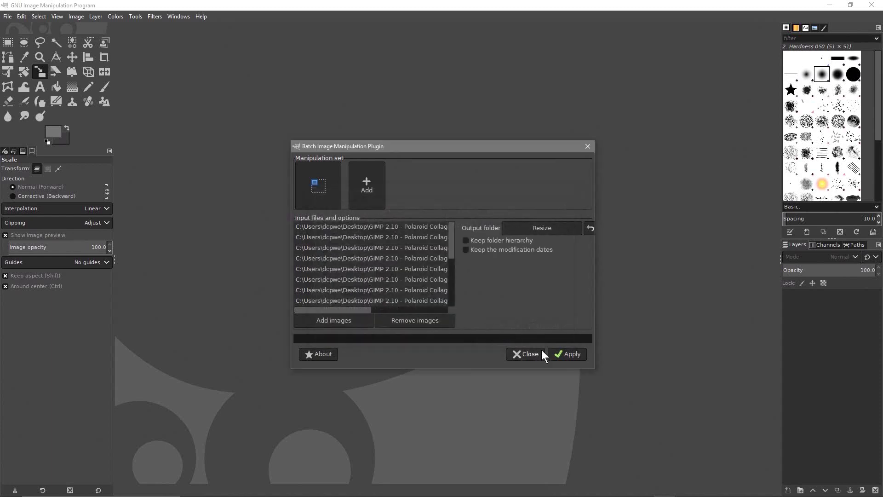
left_click(572, 355)
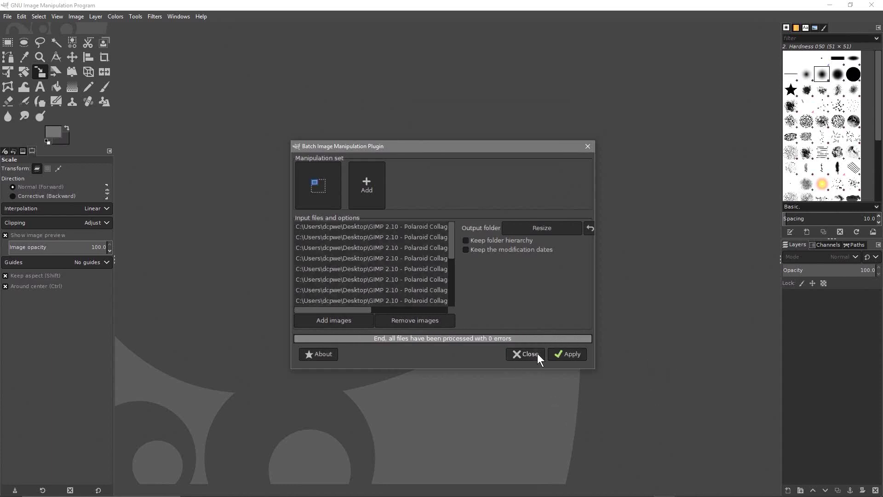
left_click(528, 354)
Switch to File Explorer and arrange the GIMP 2.10 - Polaroid Collage Tutorial folder and its Resize subfolder side by side.
left_click(830, 4)
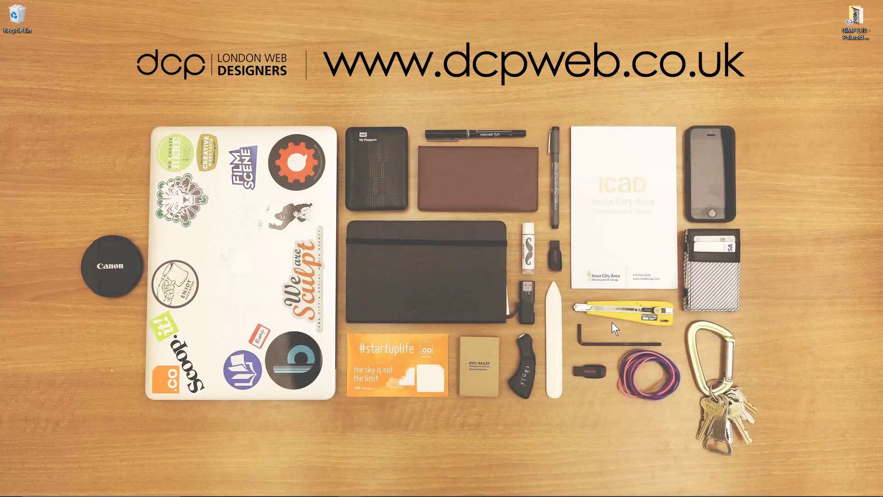
double_click(854, 18)
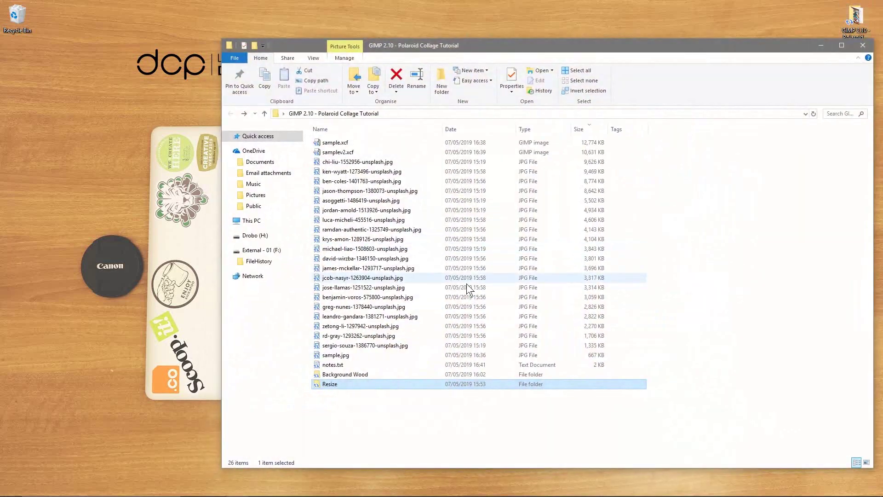
left_click(361, 385)
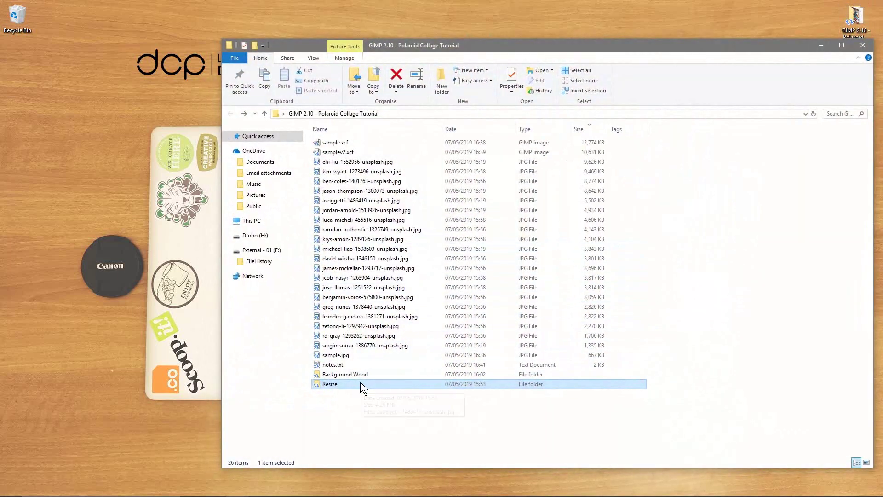
key("super+Right")
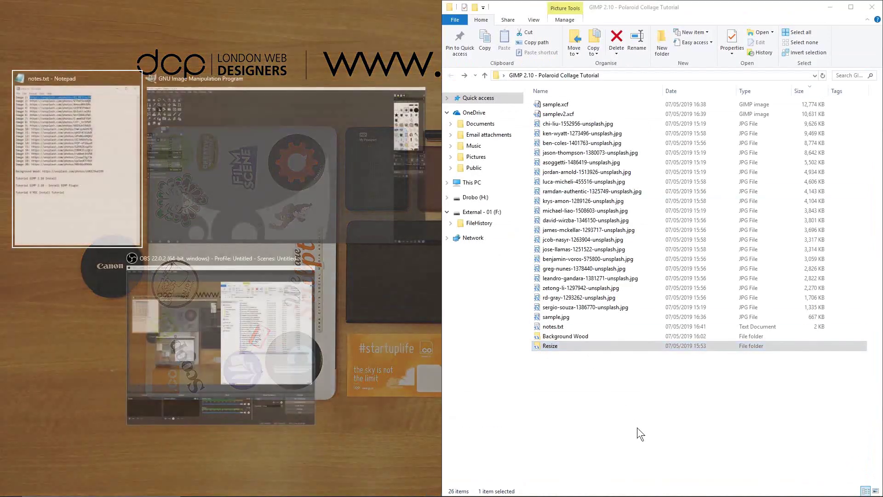
left_click(557, 349)
double_click(556, 349, "ctrl")
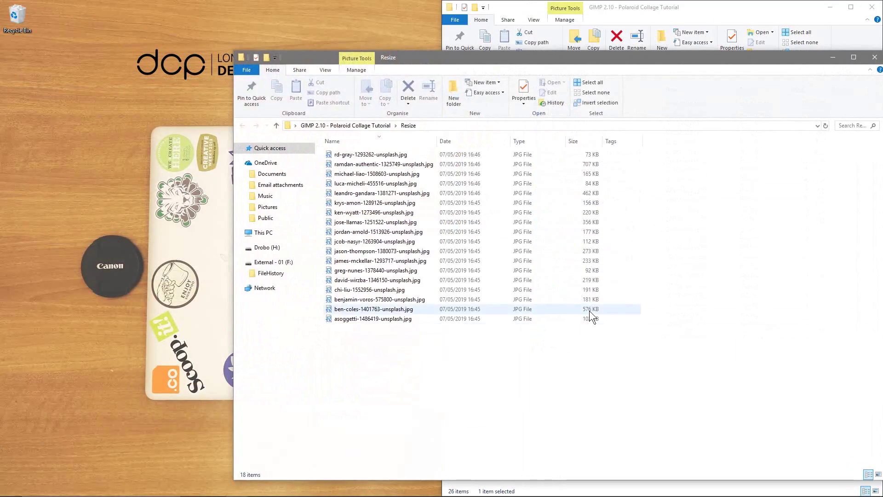
key("super+Left")
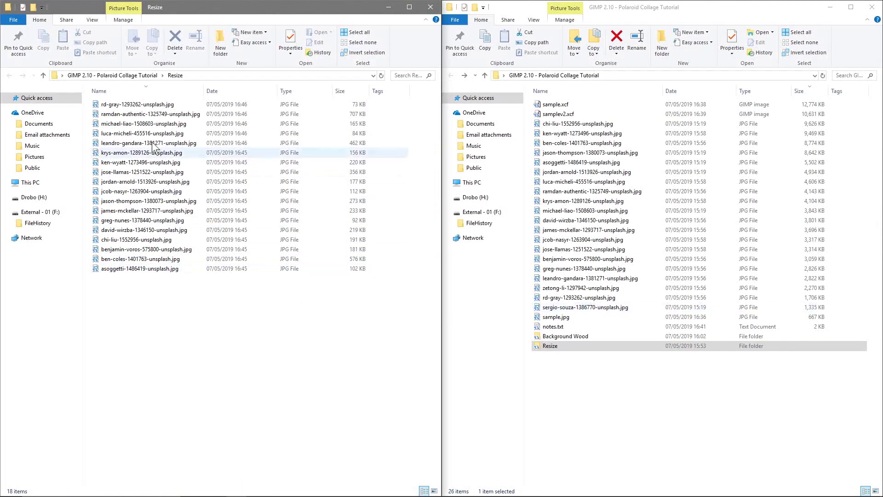
Compare the first resized JPG's file size with its original, and check the combined size of all resized JPGs.
left_click(111, 106)
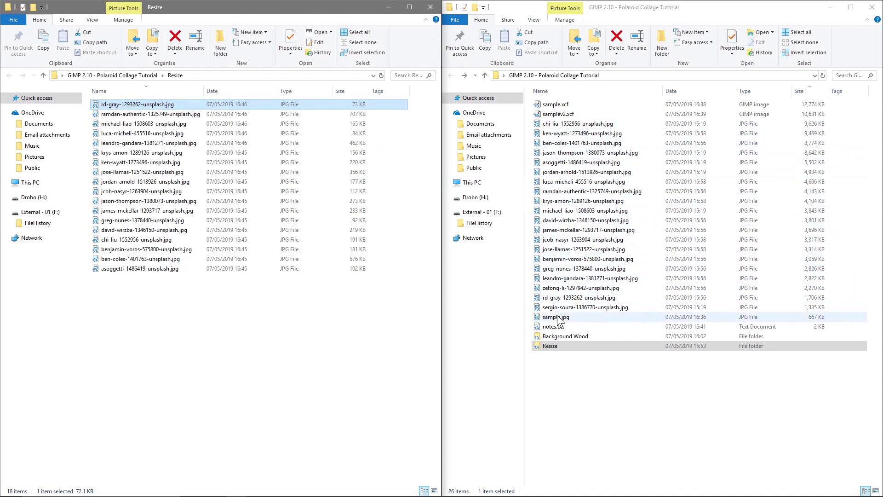
left_click(644, 297)
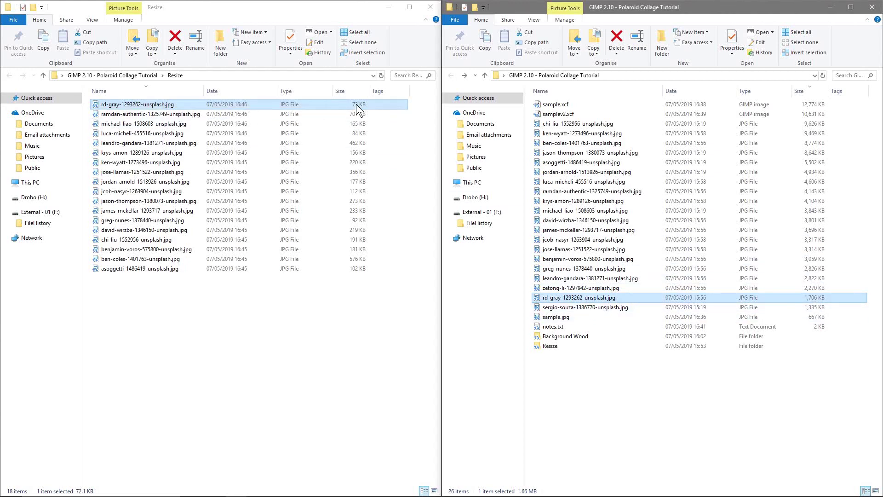
left_click_drag(409, 329, 207, 84)
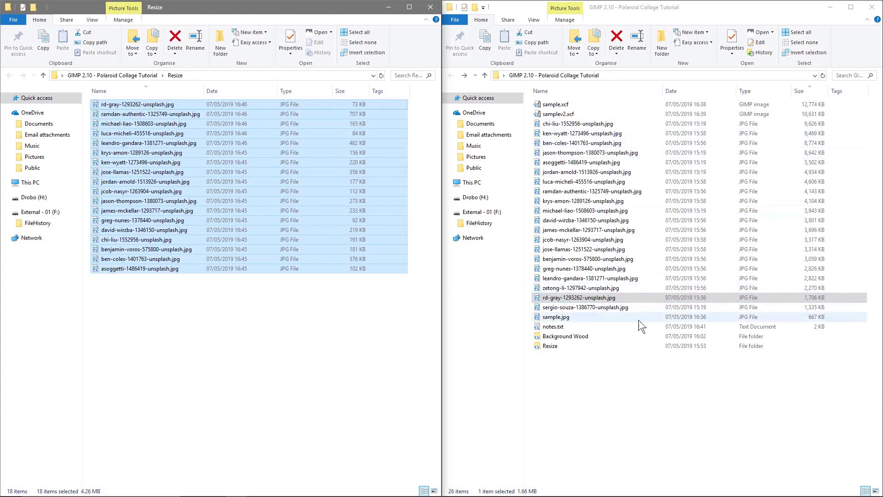
left_click(679, 410)
left_click(311, 324)
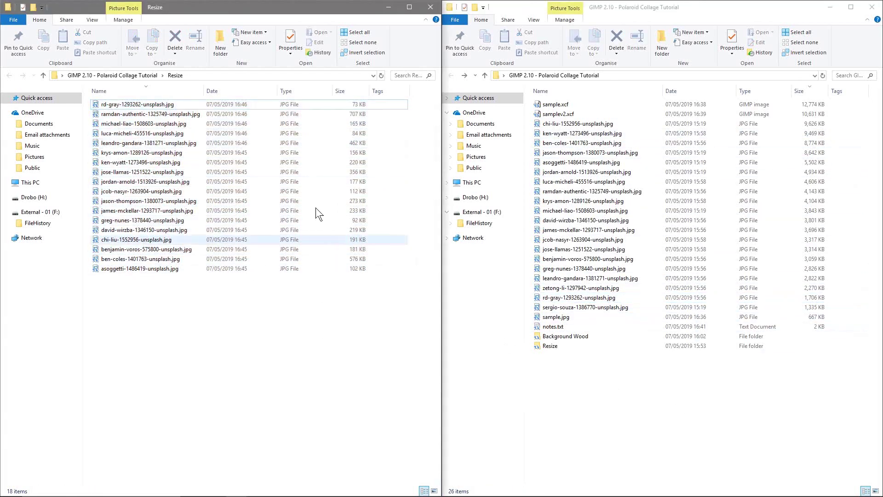
left_click(715, 420)
Close both File Explorer windows and switch back to GIMP.
left_click(872, 7)
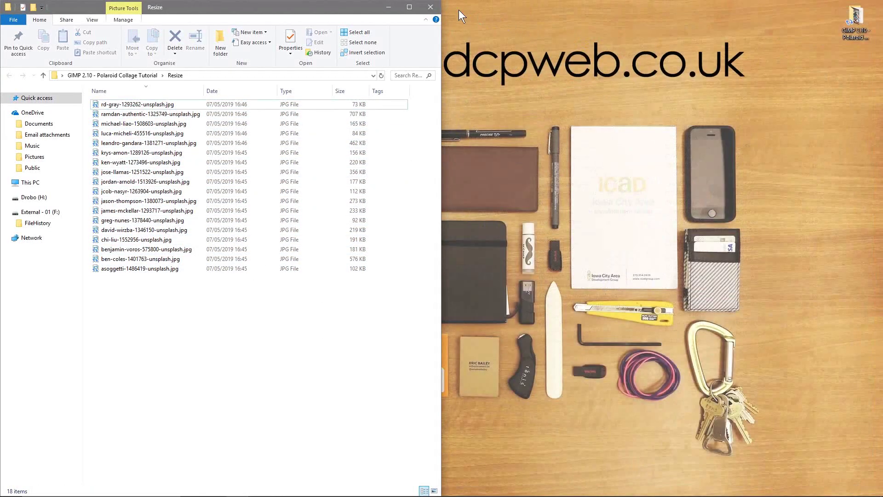
left_click(430, 7)
left_click(666, 488)
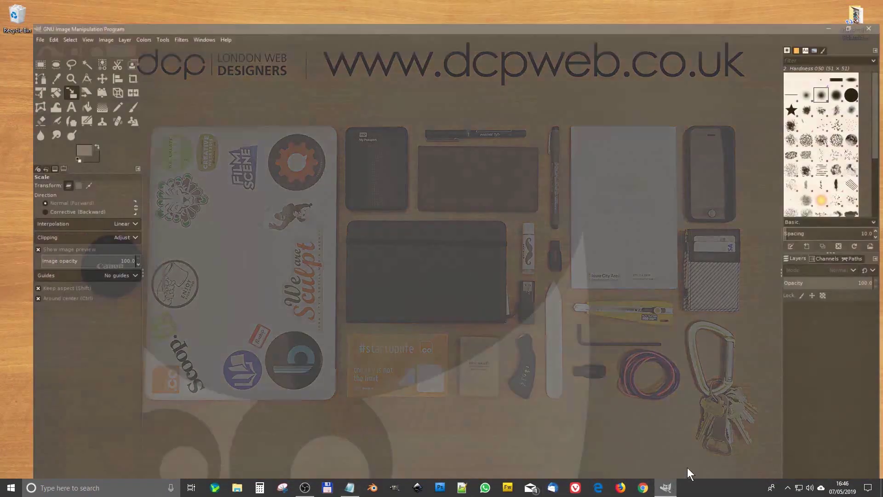
Open all the resized Unsplash JPGs from the Resize folder as layers of one new image.
left_click(7, 16)
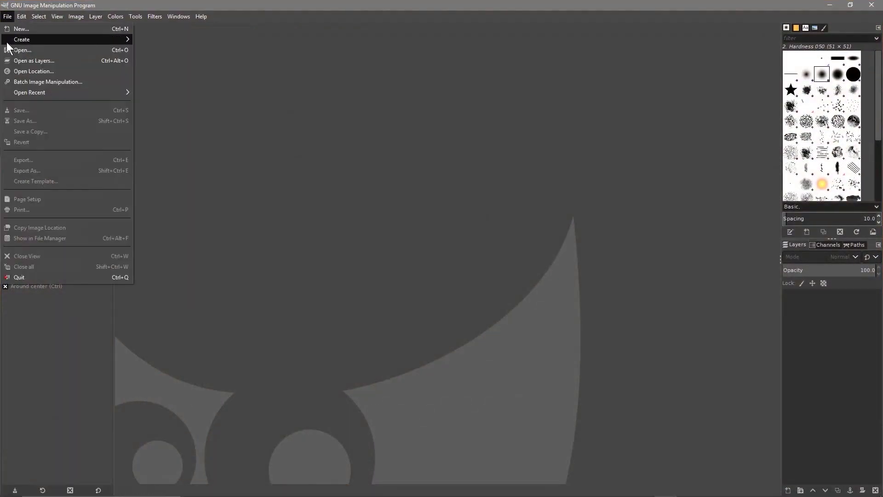
left_click(29, 62)
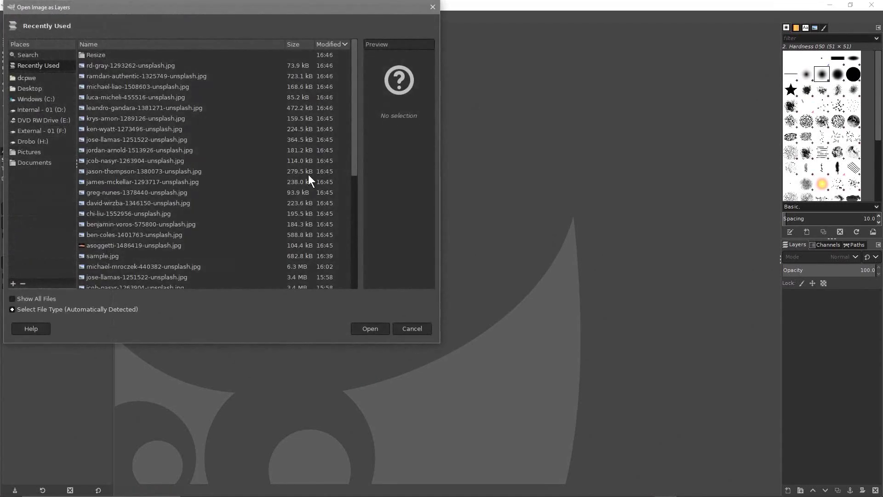
double_click(90, 55)
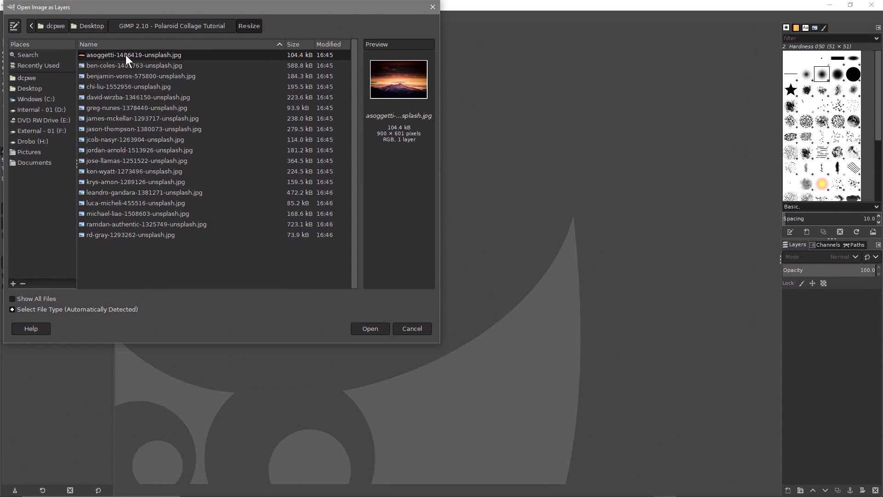
left_click(138, 237, "shift")
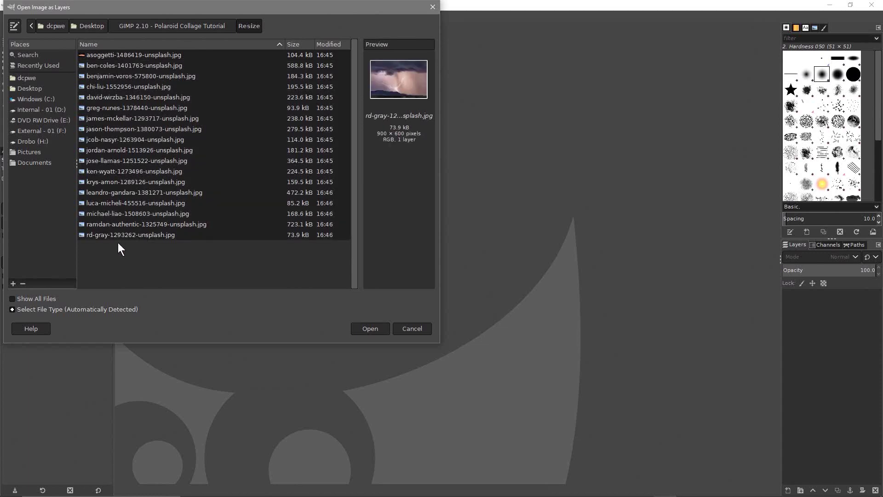
left_click(370, 329)
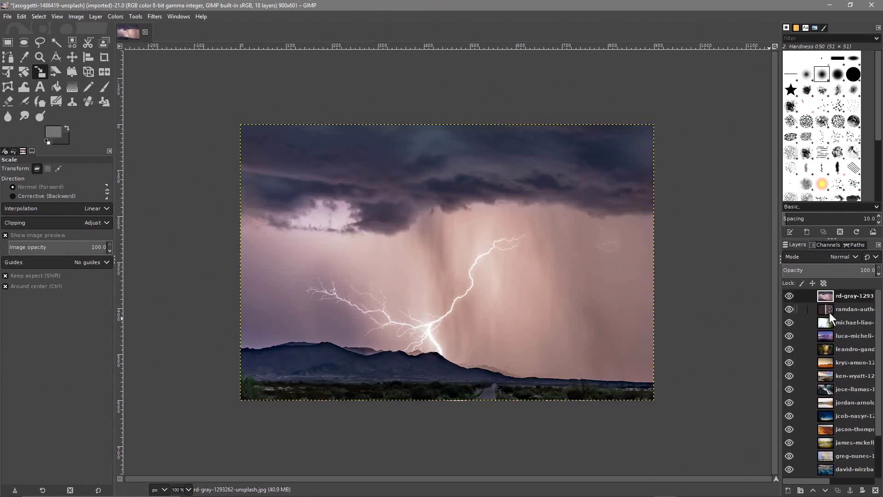
Launch G'MIC-Qt from the topmost lightning photo layer and choose the Polaroid filter in the Frames category.
left_click(832, 294)
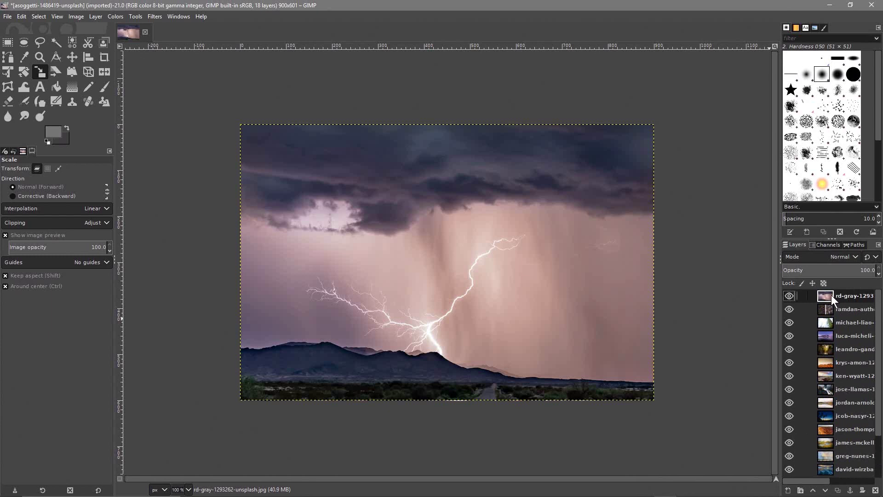
left_click(157, 16)
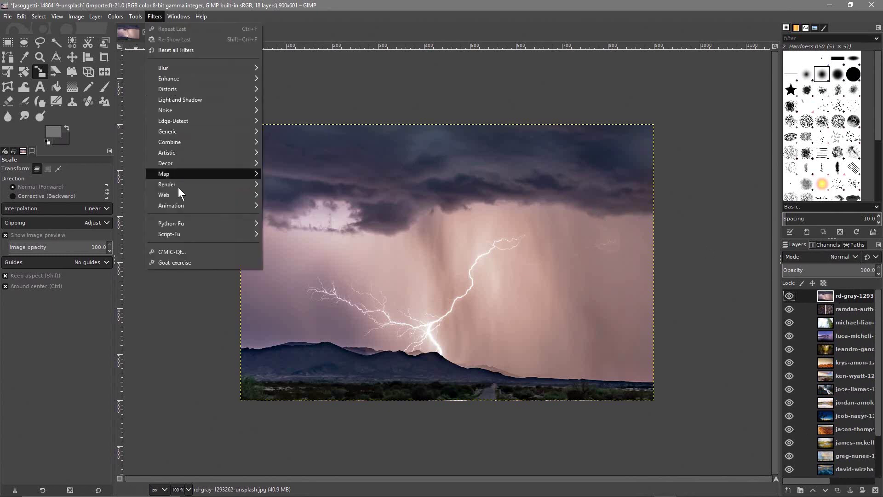
left_click(181, 252)
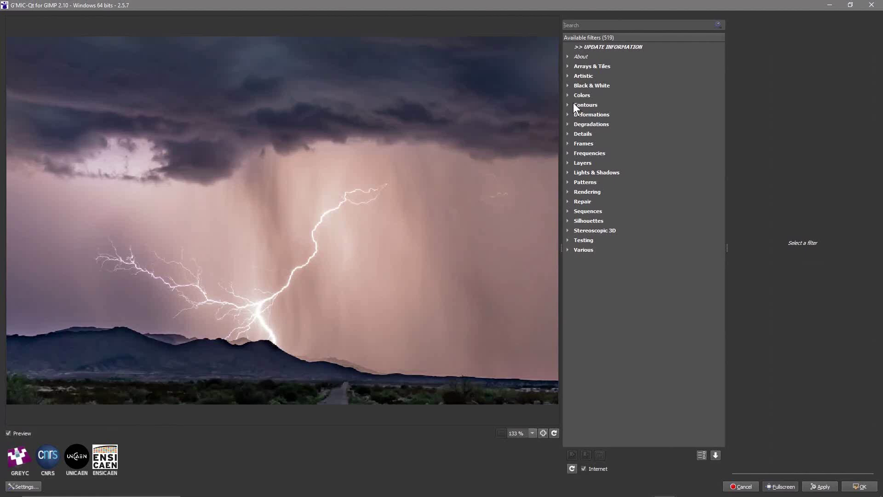
left_click(569, 144)
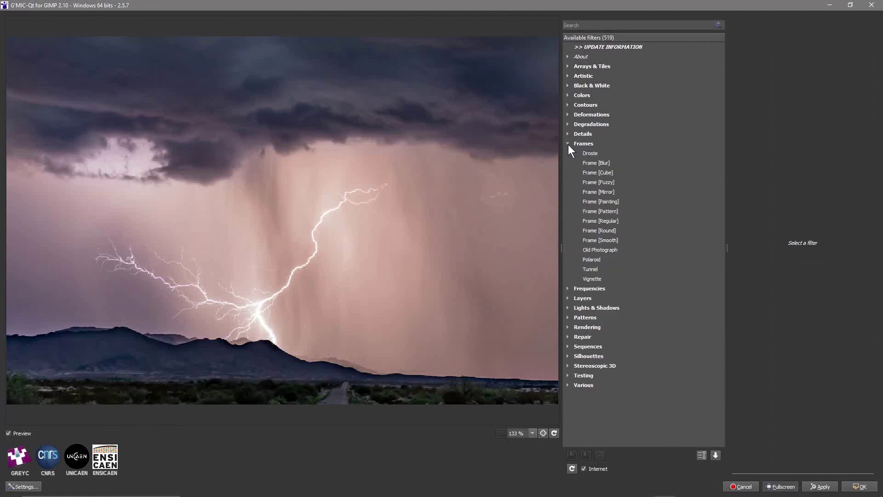
left_click(591, 260)
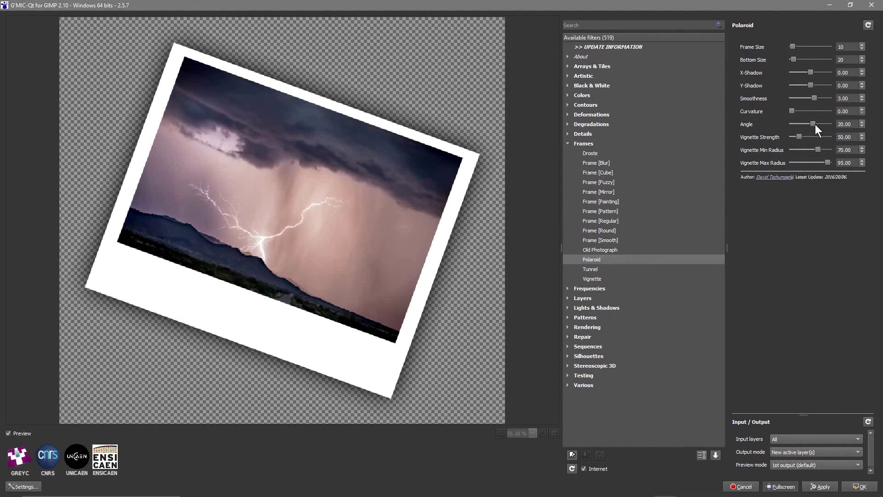
Set the Polaroid filter's angle to 0 so the frame is straight.
mouse_move(813, 124)
left_mouse_down()
mouse_move(791, 124)
mouse_move(817, 122)
left_mouse_up()
type("0")
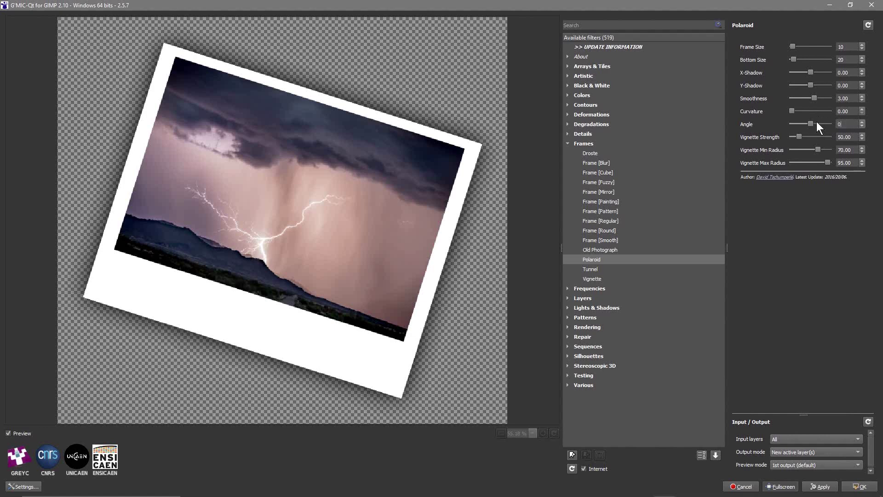
key("Return")
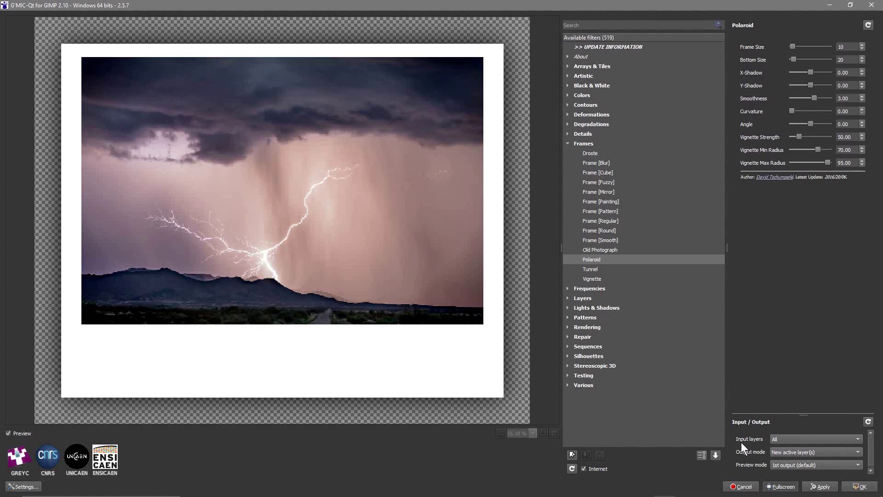
Set the Polaroid filter's input layers to All and its output mode to New active layer(s).
left_click(802, 441)
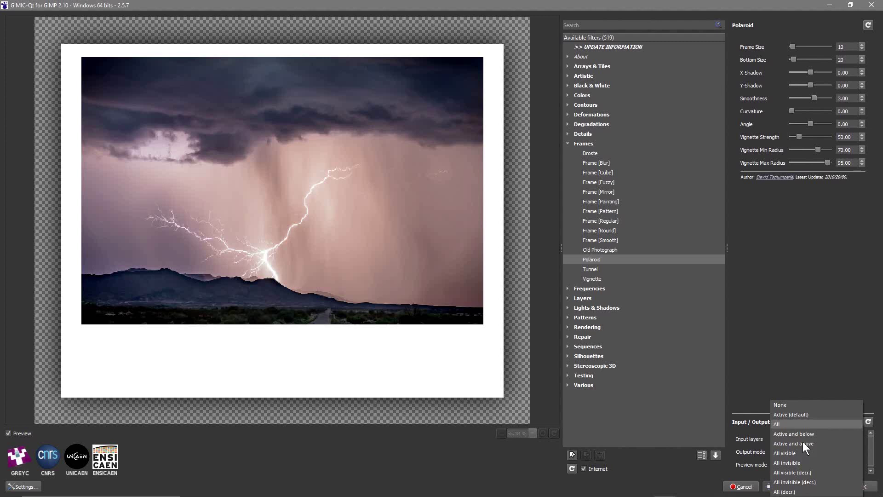
left_click(783, 423)
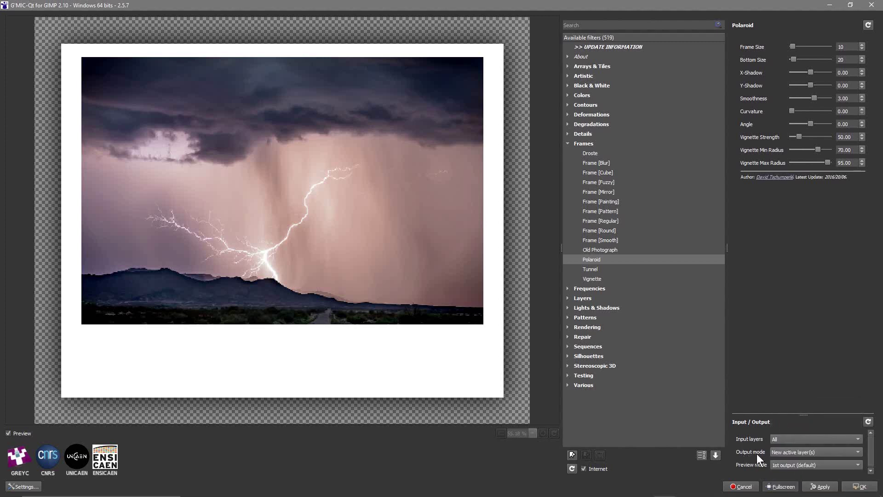
left_click(794, 451)
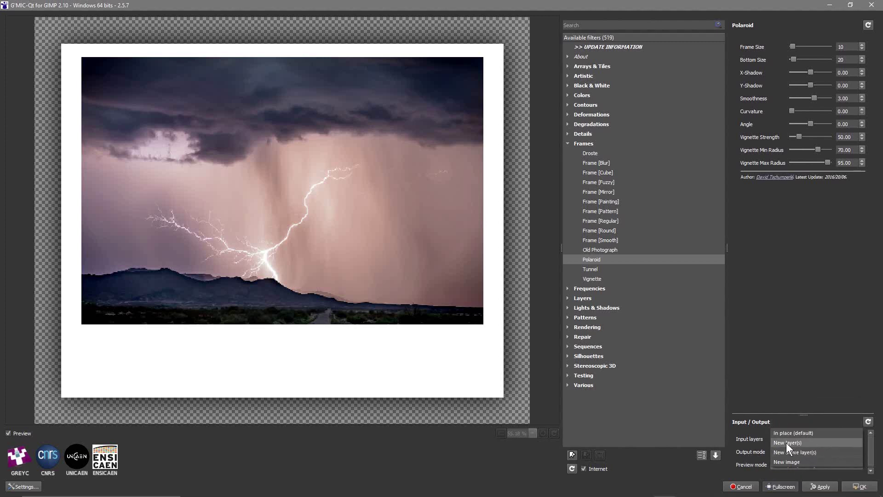
left_click(790, 450)
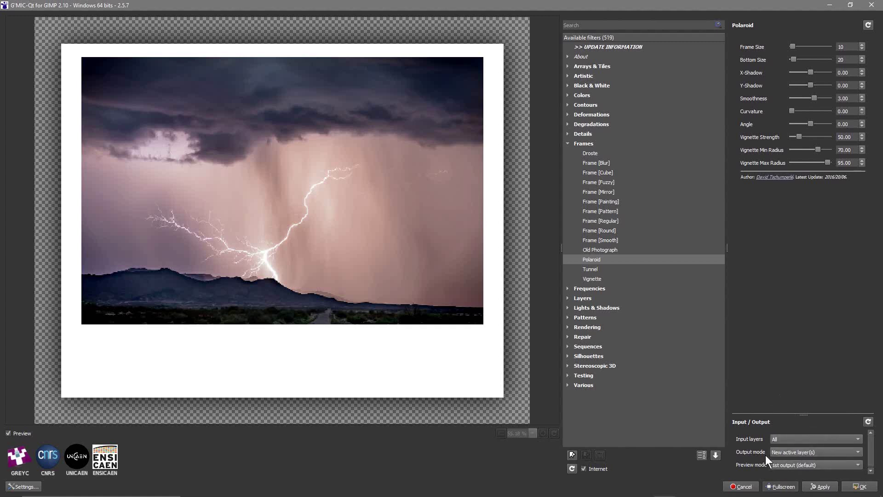
Apply the Polaroid filter to all layers, keeping New active layer(s) as the output mode.
left_click(796, 453)
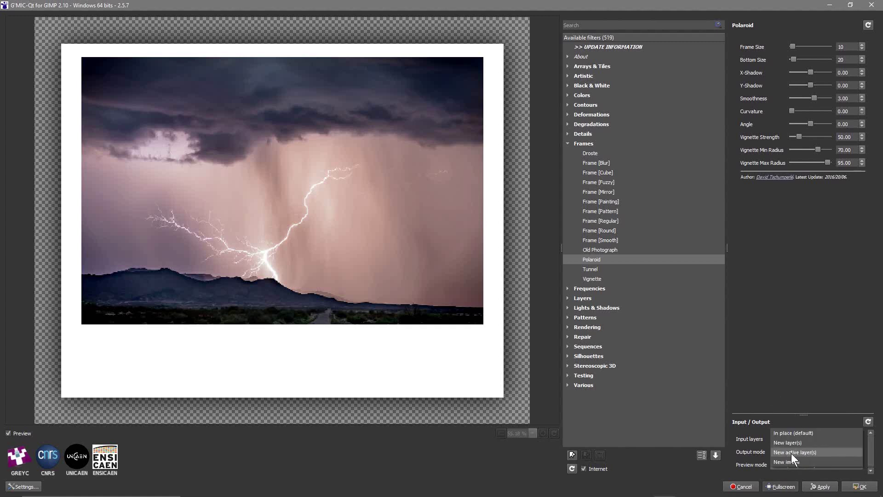
left_click(791, 453)
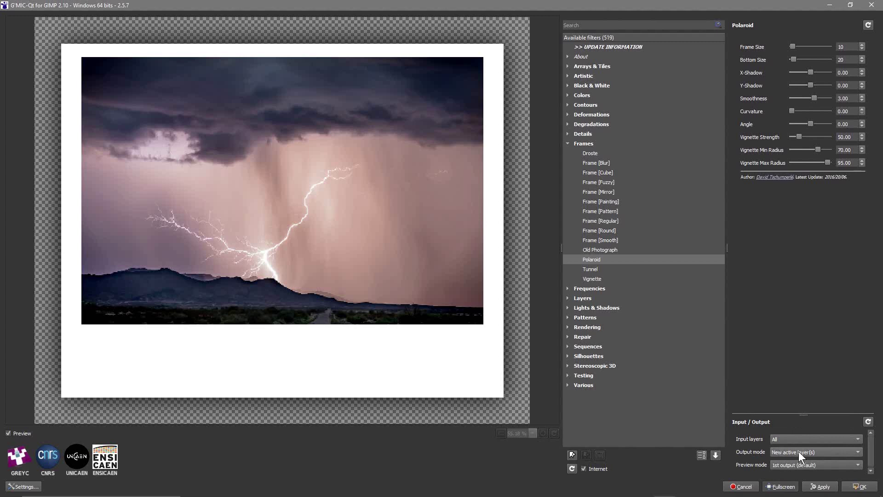
left_click(819, 486)
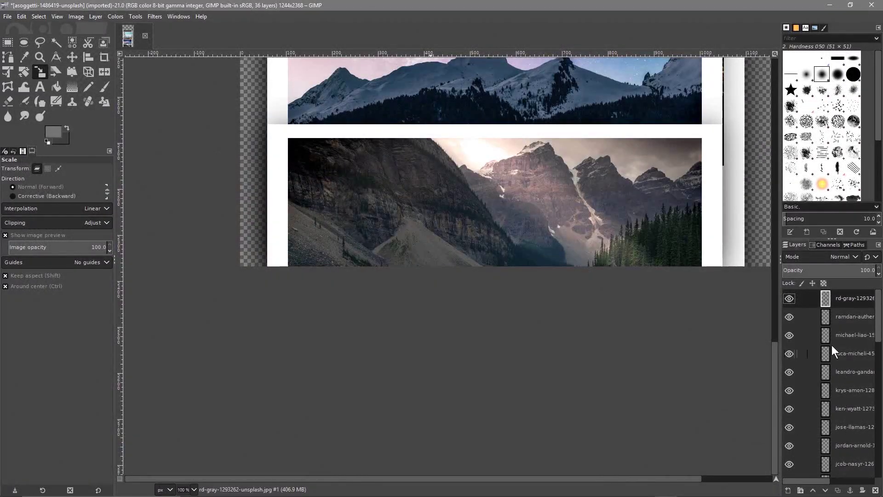
Examine the stacked polaroid frames across the whole canvas.
scroll(655, 286, "down", 2)
left_click_drag(610, 274, 531, 341)
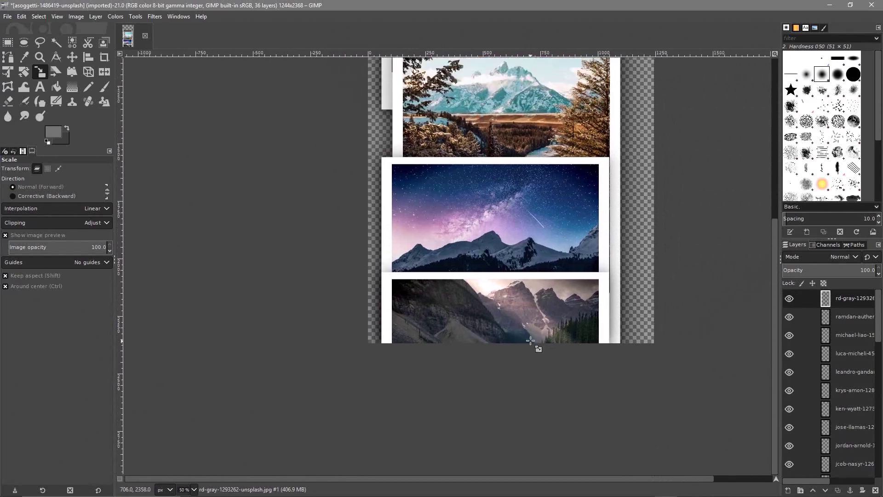
scroll(530, 341, "down", 1)
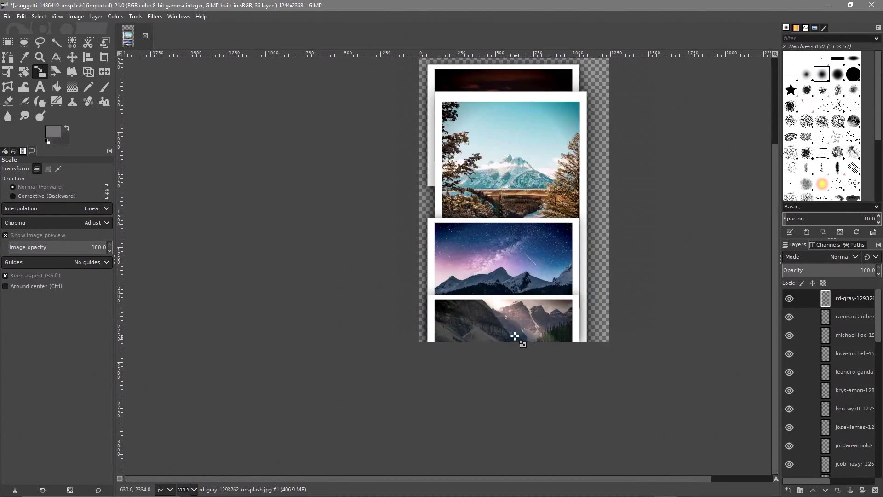
scroll(467, 362, "down", 4)
scroll(510, 281, "up", 5)
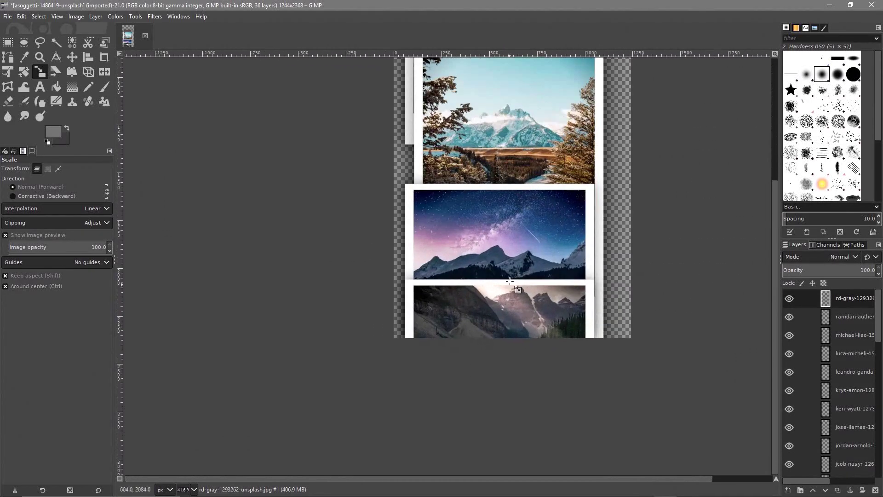
scroll(487, 312, "down", 2)
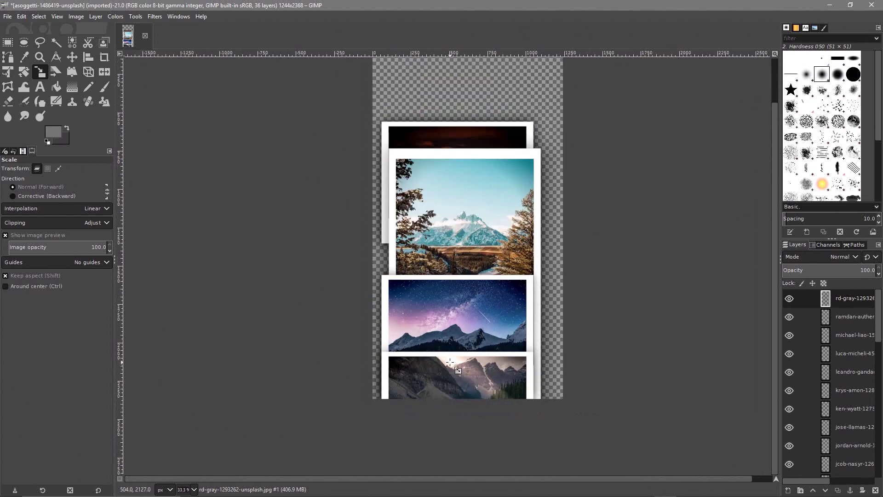
scroll(450, 362, "down", 1)
scroll(449, 362, "up", 1)
Go through the layer stack from the top to tell the framed copies from the original photo layers.
key("Down")
key("Down")
key("Down")
key("Down")
key("Down")
key("Down")
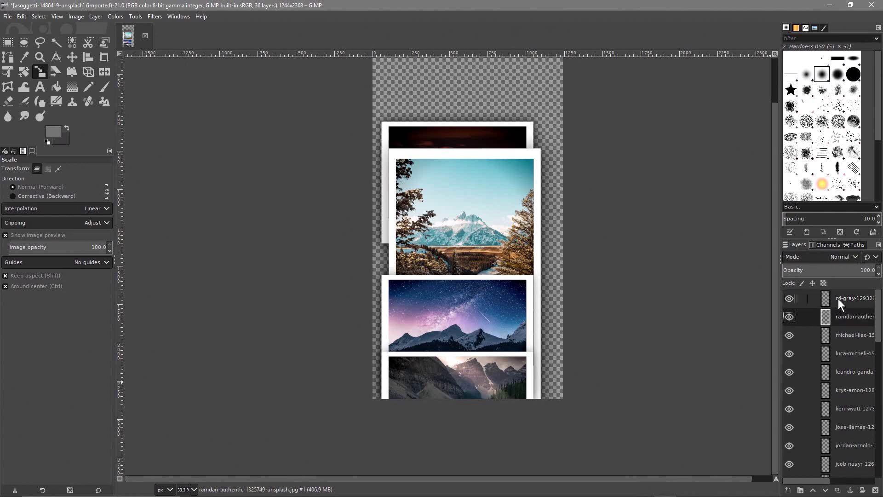
key("Down")
key("Down")
key("Down")
key("Down")
key("Down")
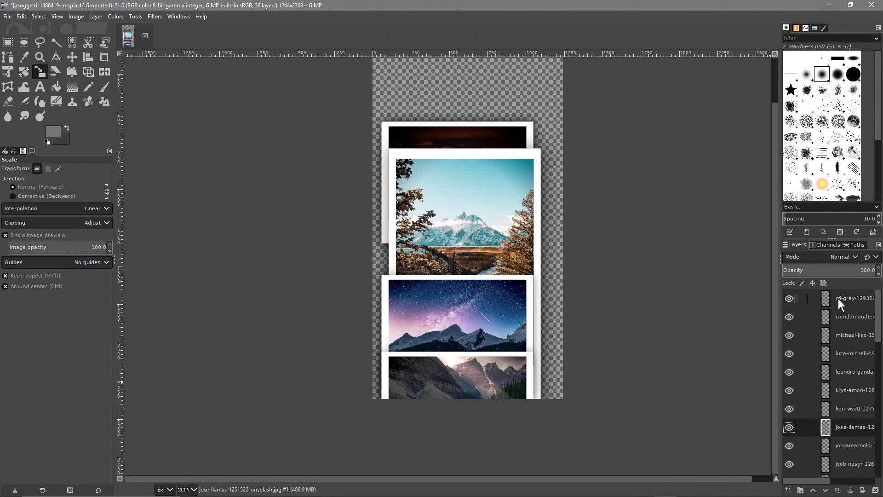
key("Down")
key("Down")
key("Down")
key("Down")
key("Down")
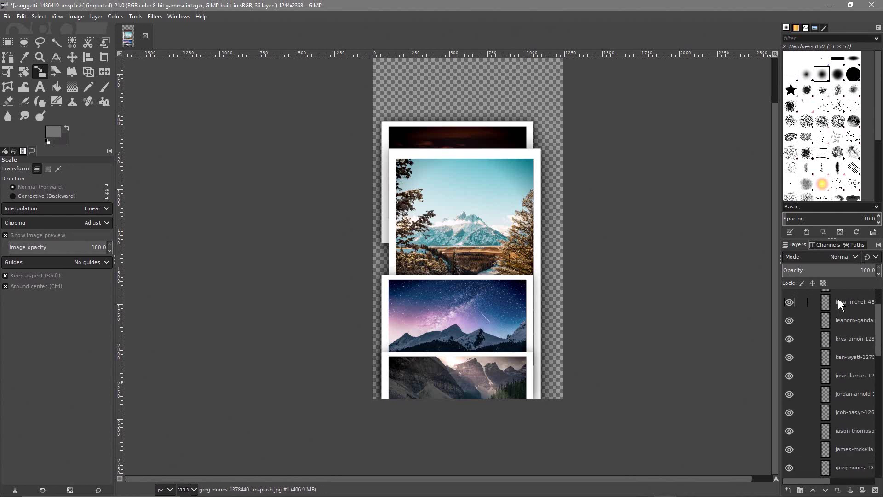
key("Down")
key("Down")
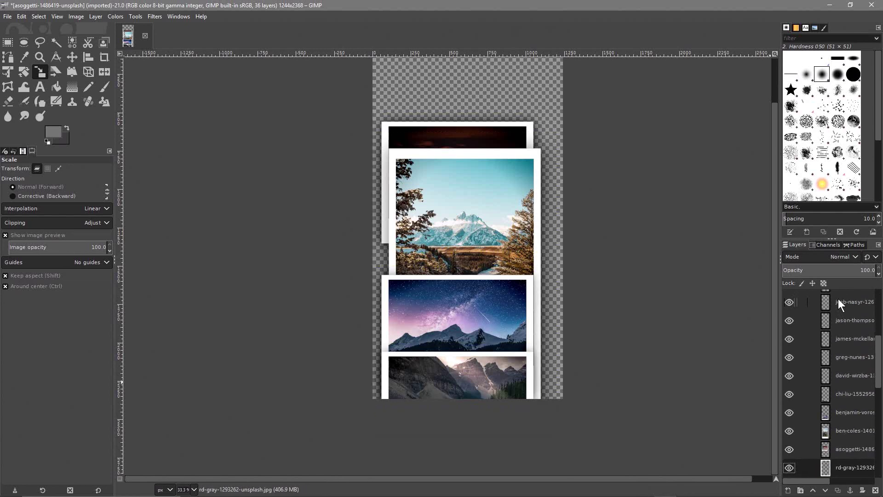
key("Down")
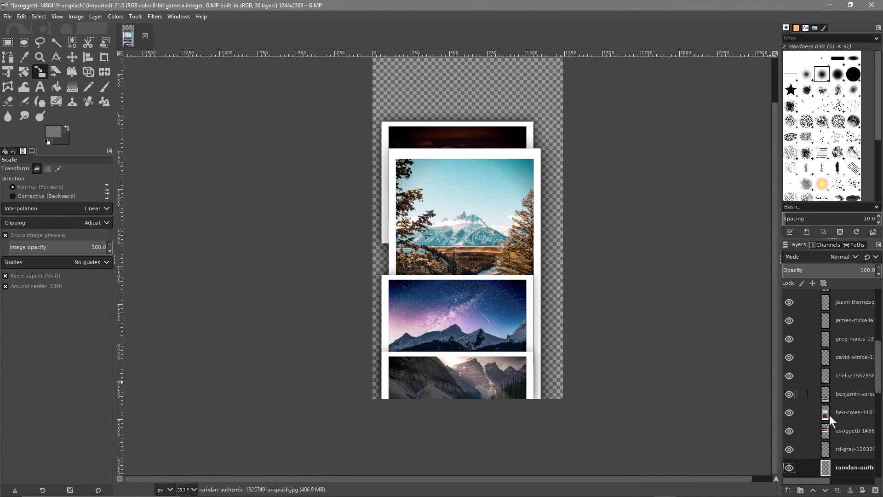
scroll(845, 372, "down", 5)
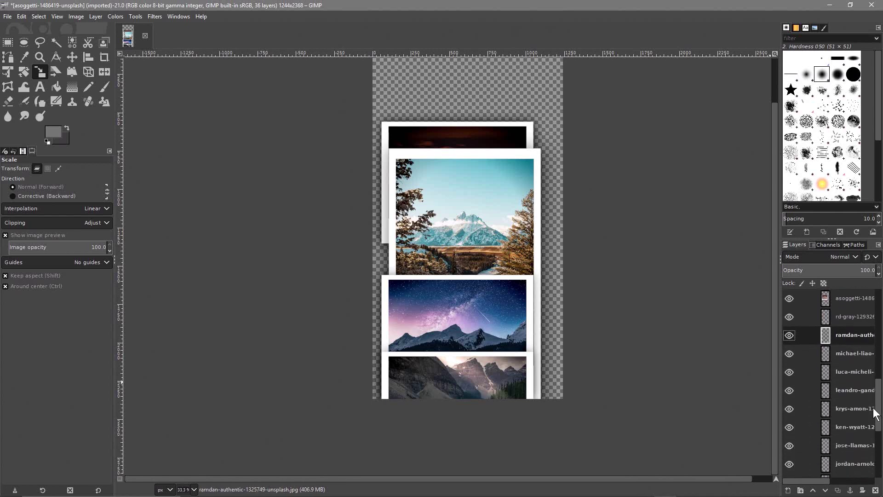
Delete the unframed original photo layers one after another, from the third original down to the bottom of the stack.
left_click(837, 352)
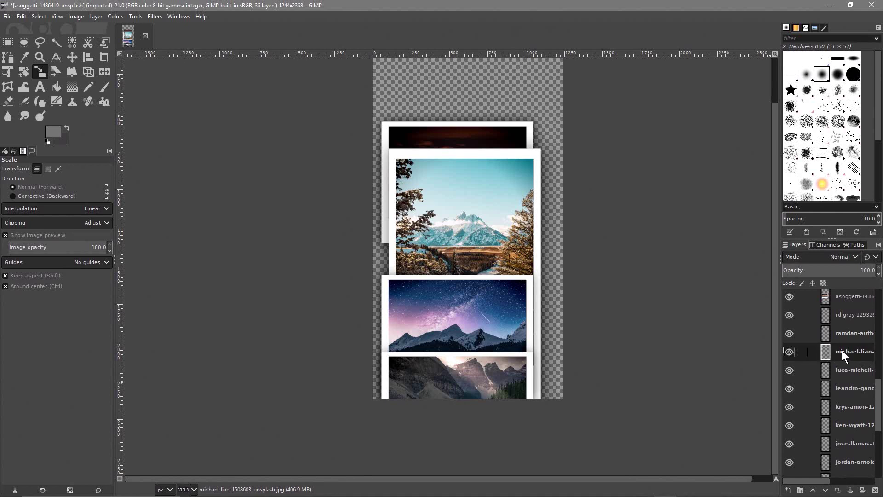
left_click(876, 490)
left_click(875, 491)
left_click(876, 490)
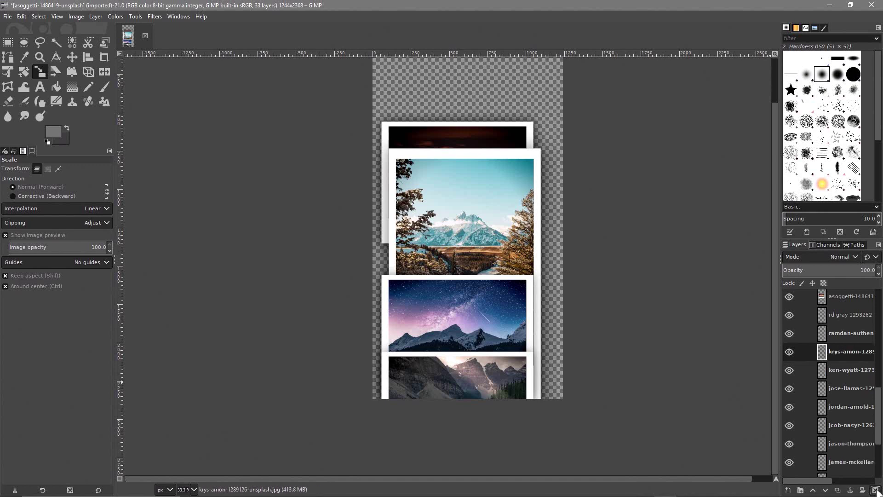
left_click(875, 490)
left_click(876, 490)
left_click(876, 490)
left_click(876, 491)
left_click(876, 490)
left_click(875, 490)
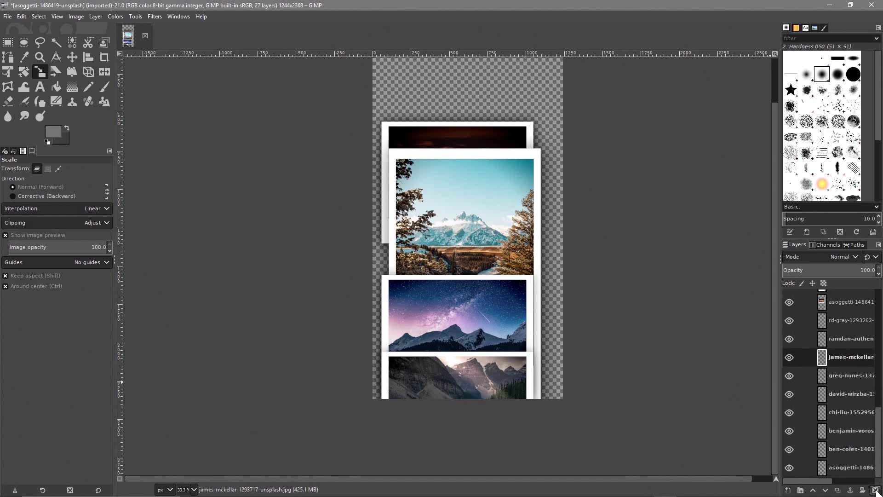
left_click(875, 490)
left_click(876, 490)
left_click(875, 491)
left_click(876, 490)
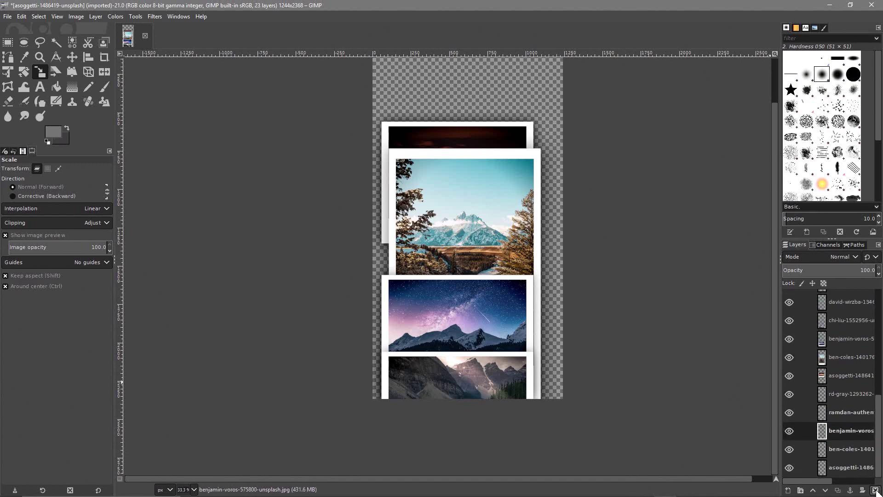
left_click(875, 490)
left_click(876, 491)
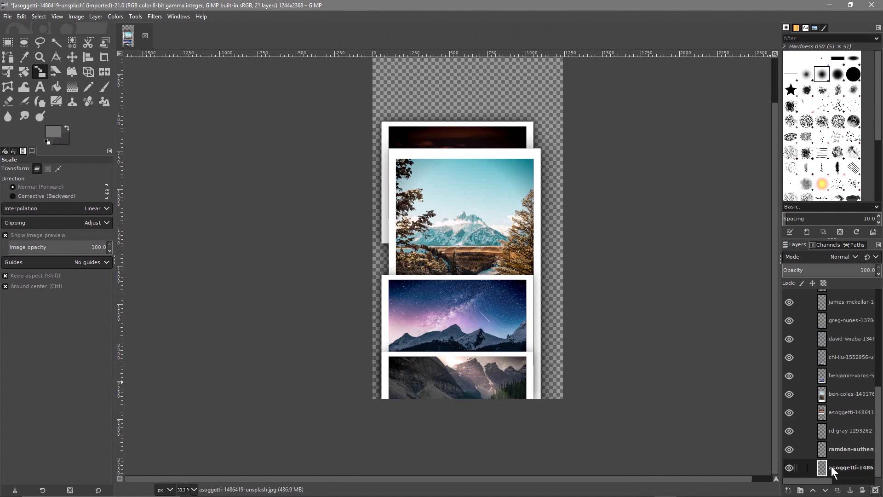
left_click(875, 490)
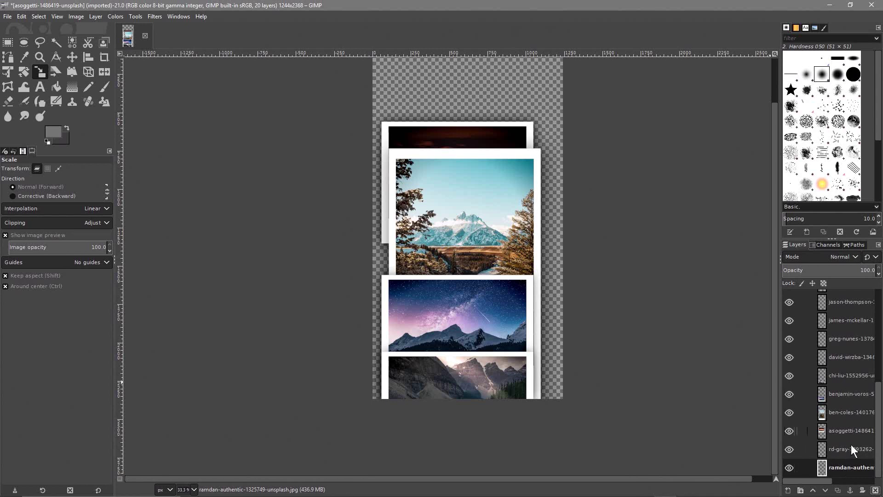
Check the top of the layer stack for the framed lightning photo and delete its unframed original near the bottom.
mouse_move(879, 444)
left_mouse_down()
mouse_move(880, 335)
mouse_move(881, 442)
left_mouse_up()
left_click(842, 452)
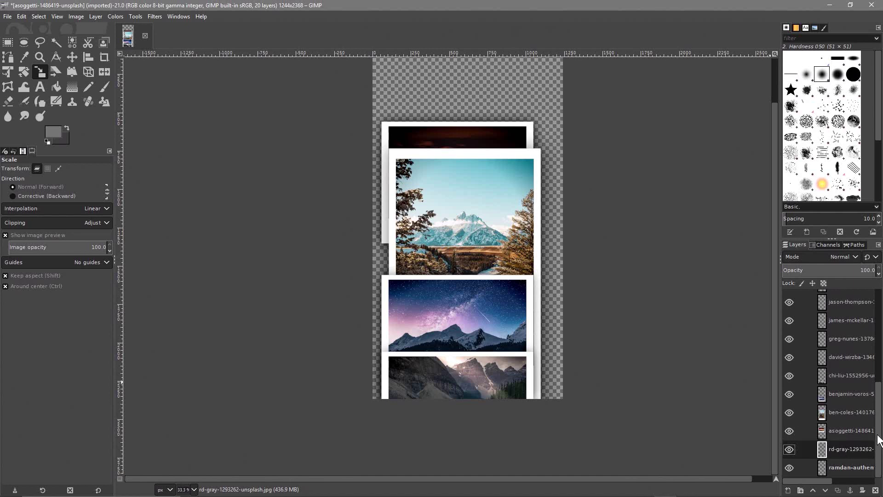
left_click_drag(882, 445, 879, 347)
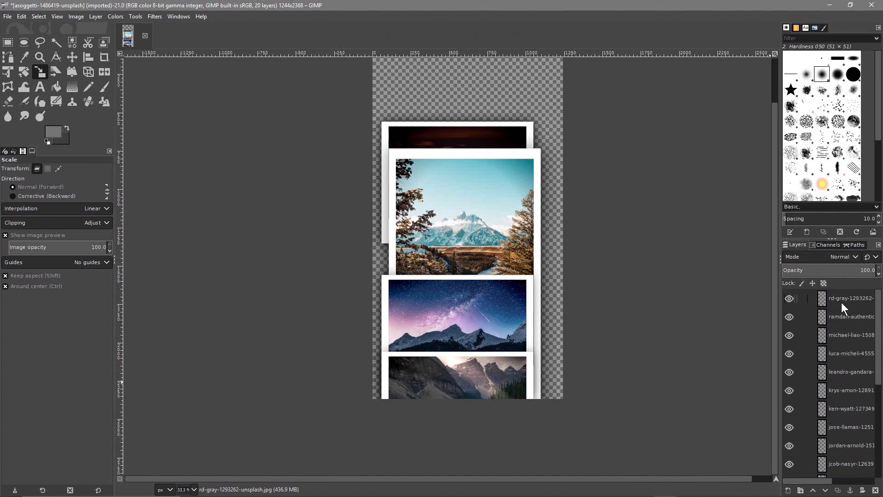
left_click_drag(879, 315, 880, 461)
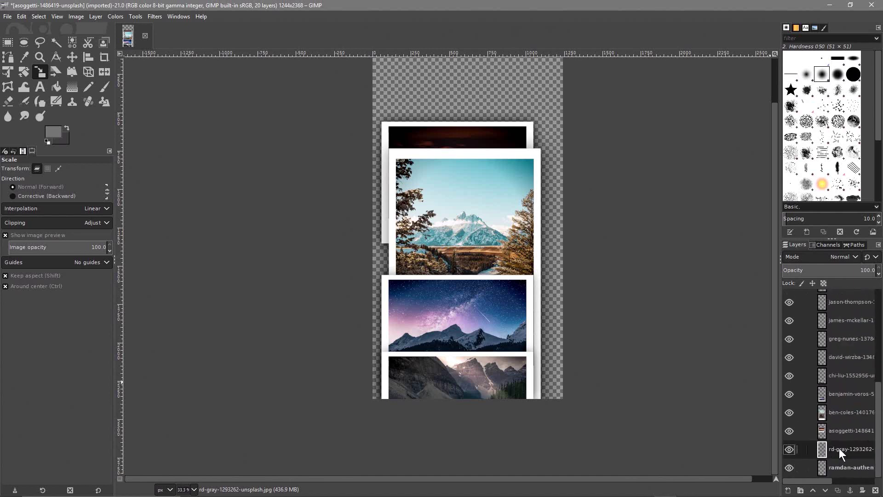
left_click(875, 491)
Delete the last unframed original layer at the bottom of the stack.
mouse_move(881, 444)
left_mouse_down()
mouse_move(869, 338)
mouse_move(879, 449)
left_mouse_up()
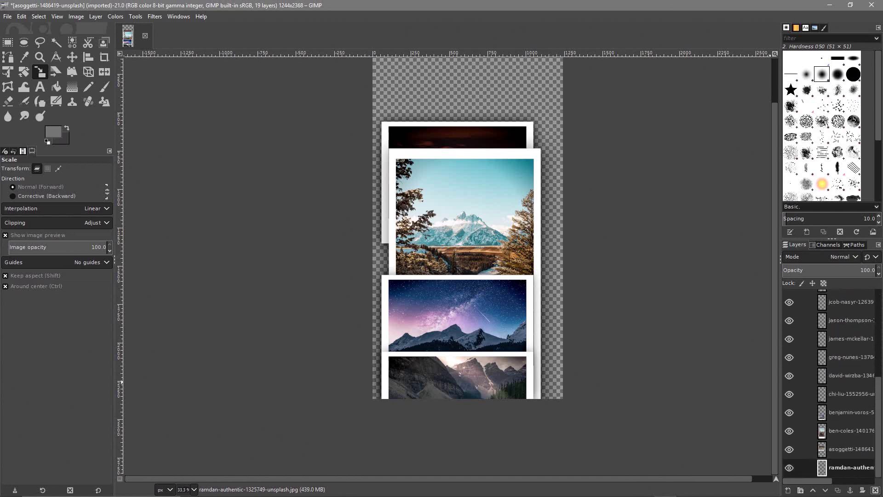
left_click(849, 465)
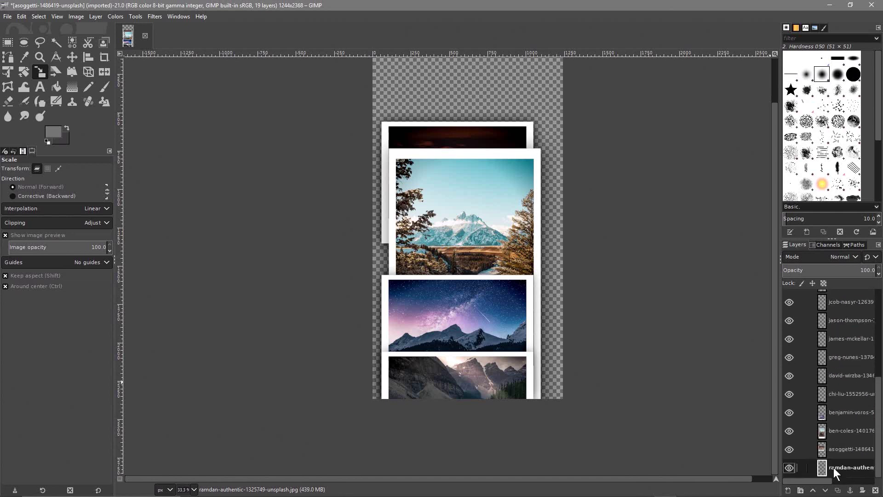
left_click(875, 491)
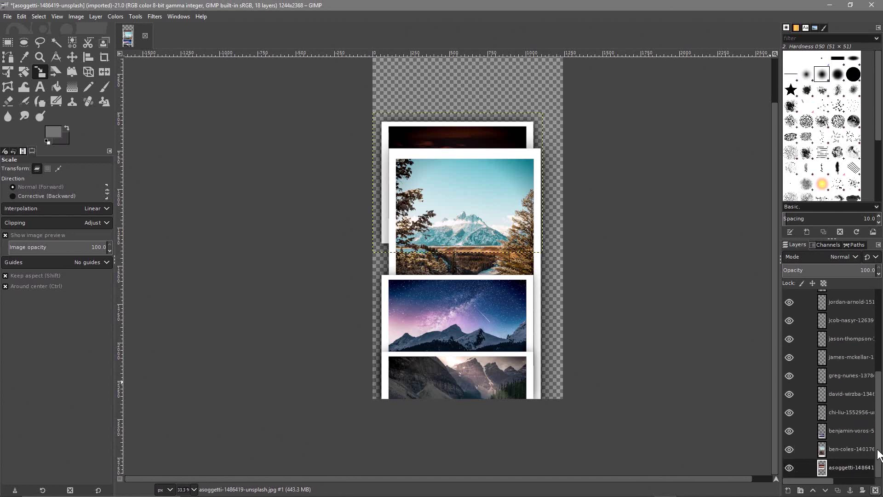
scroll(871, 449, "up", 2)
scroll(872, 449, "down", 2)
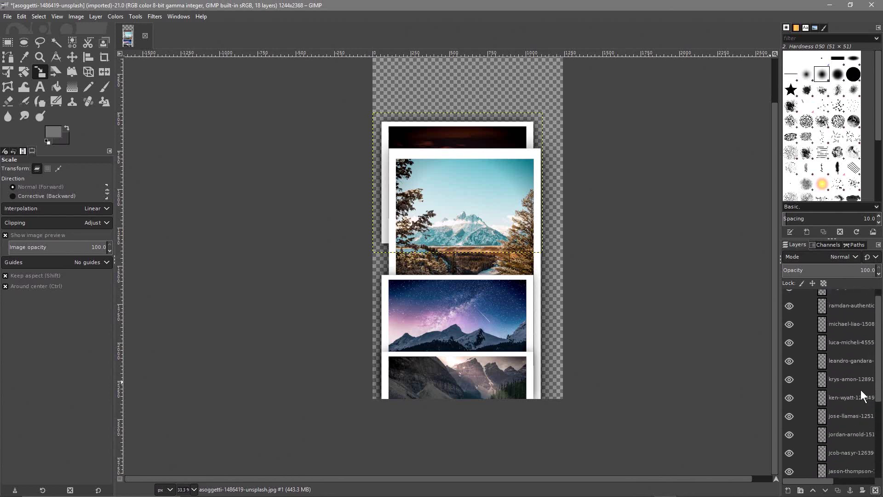
left_click_drag(854, 451, 877, 325)
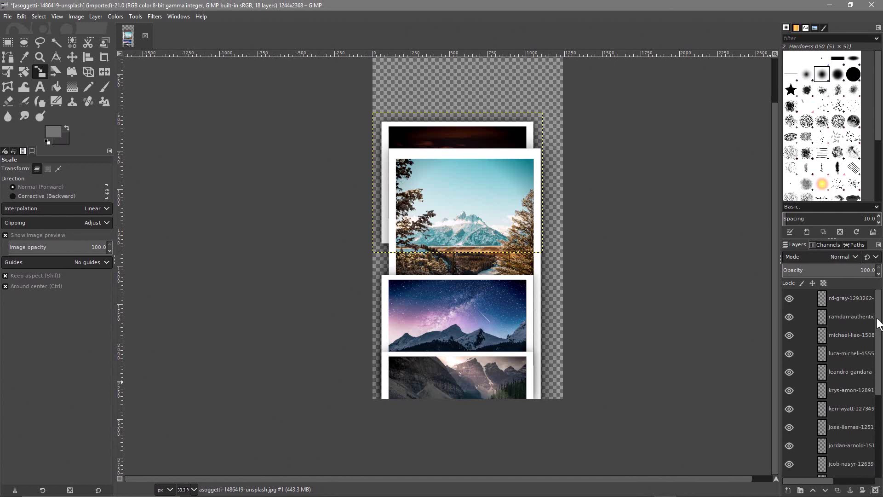
left_click_drag(880, 324, 879, 351)
left_click_drag(614, 181, 618, 239)
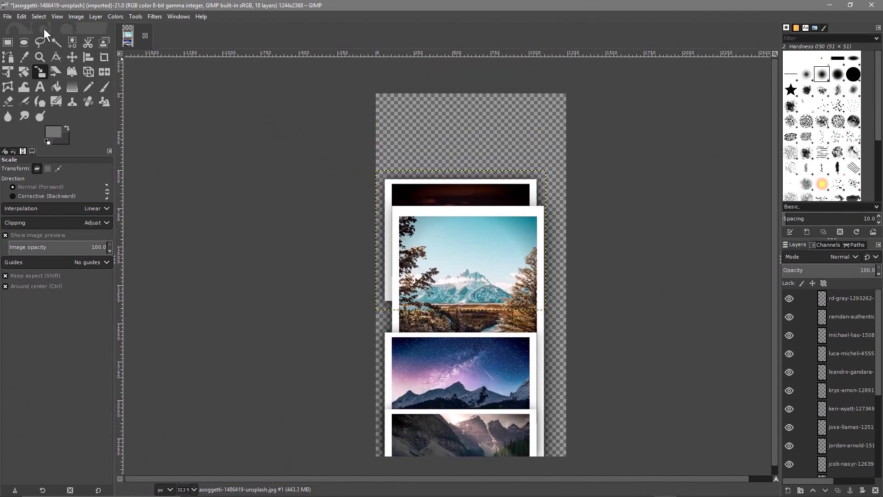
Save the image as "New Polariod - 01.xcf" in the GIMP 2.10 - Polaroid Collage Tutorial folder.
left_click(7, 16)
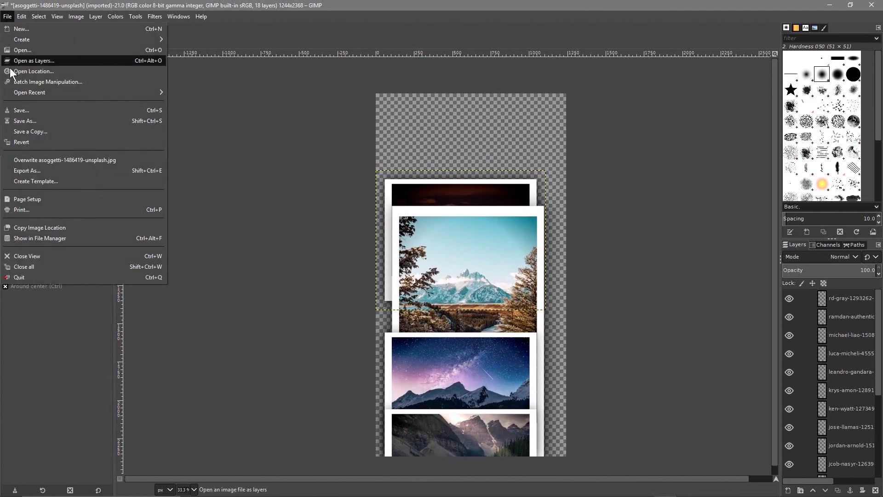
left_click(23, 120)
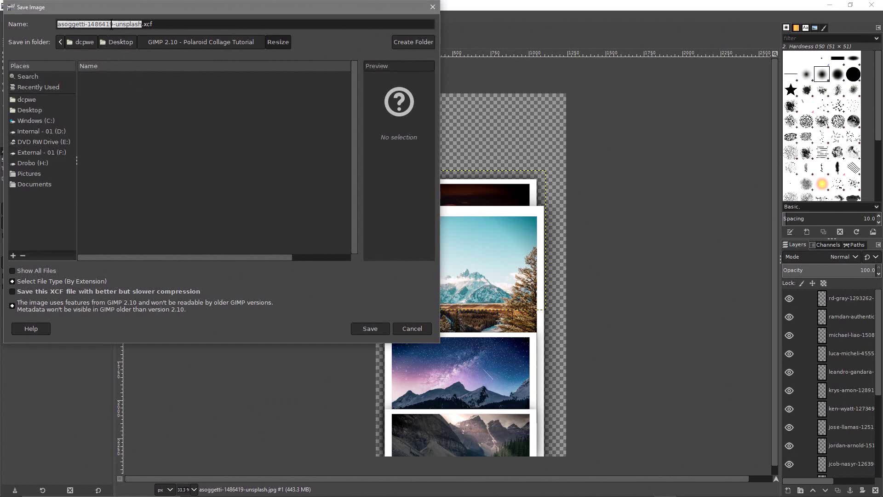
left_click(228, 42)
left_click(137, 24)
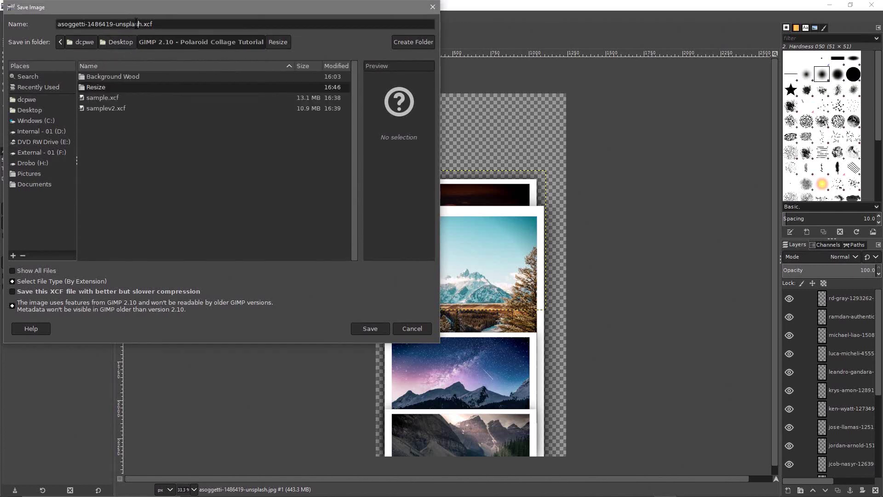
left_click_drag(142, 24, 55, 24)
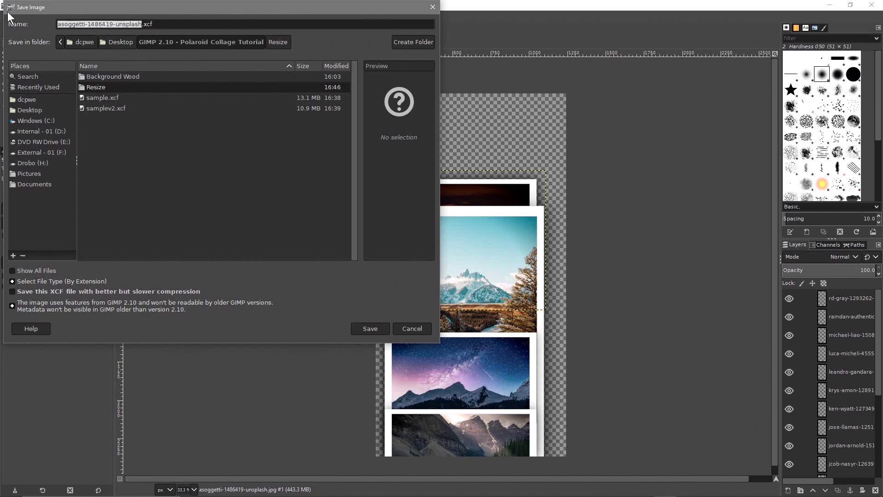
type("New")
type(" Pol")
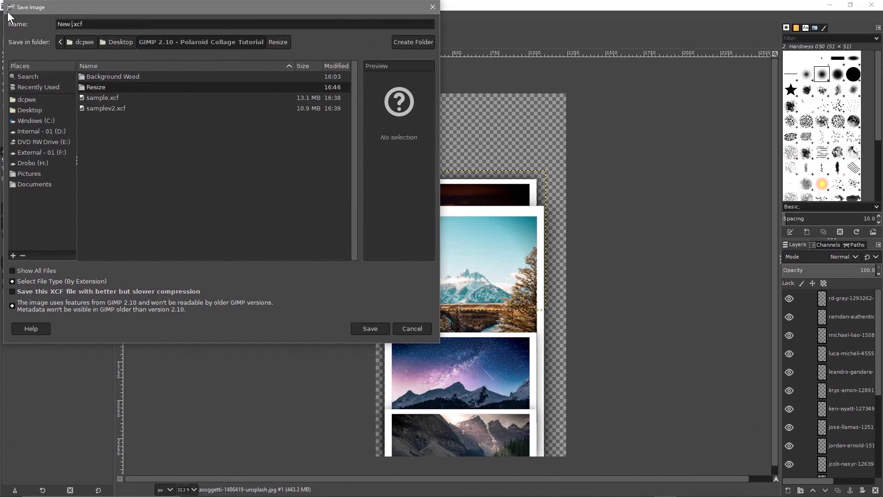
type("ariod - 01")
left_click(377, 330)
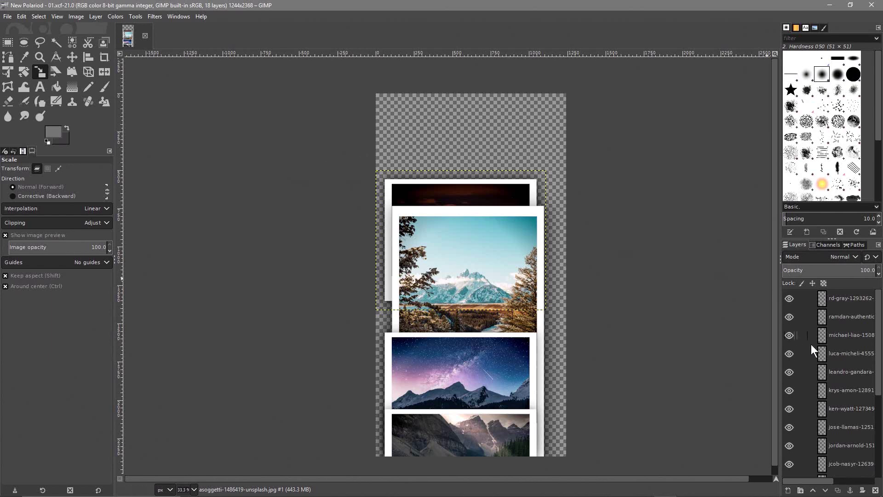
scroll(821, 377, "down", 5)
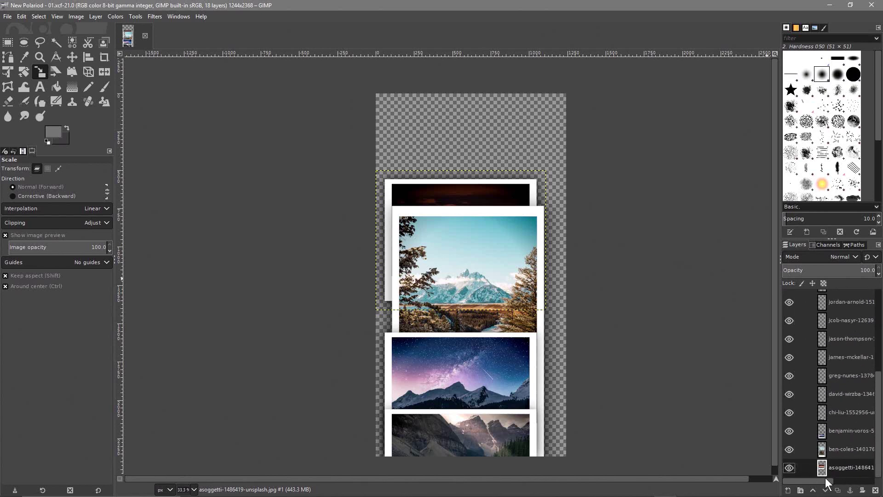
Create a new 1920 × 1080 px layer filled with the foreground color above the bottom photo layer.
left_click(787, 491)
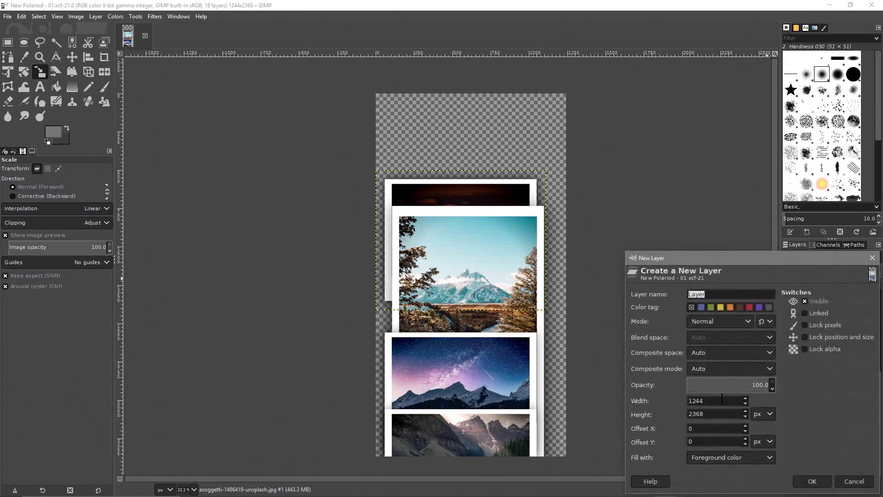
left_click_drag(720, 400, 629, 391)
type("1920")
key("Tab")
type("1080")
left_click(809, 481)
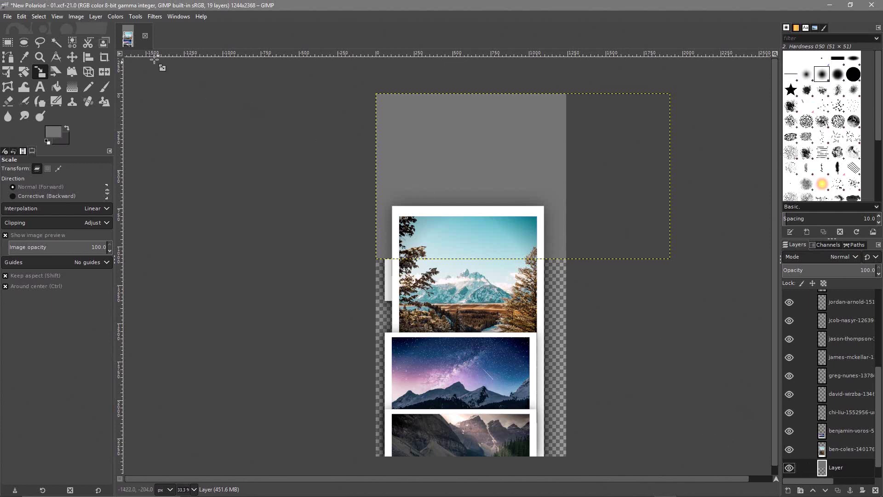
Resize the image canvas to 1920 × 1080 px.
left_click(77, 17)
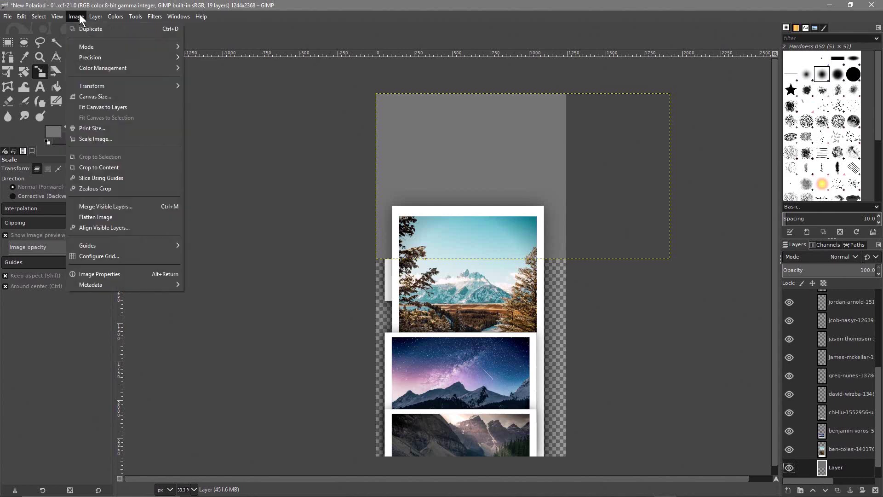
left_click(96, 96)
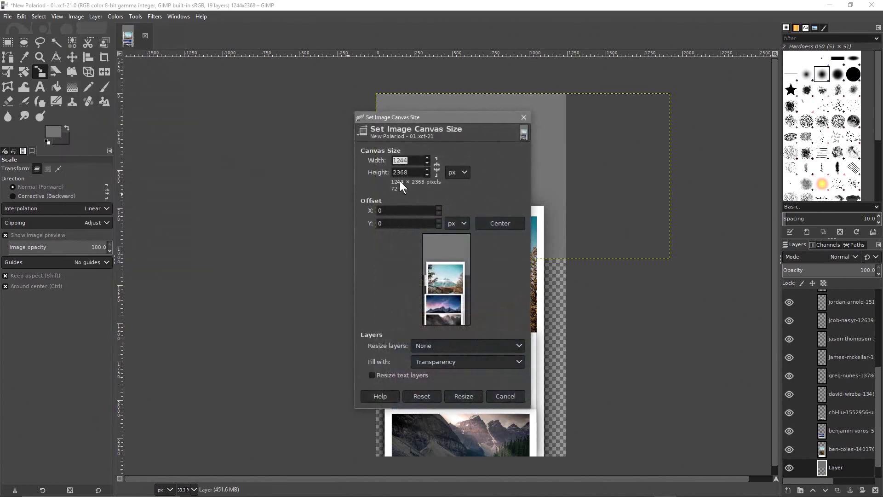
key("Tab")
type("1080")
double_click(418, 160)
type("1920")
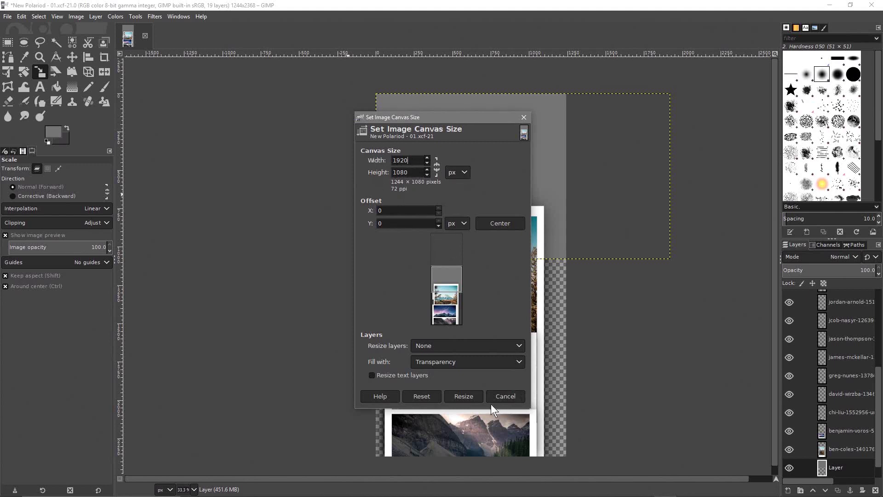
left_click(462, 397)
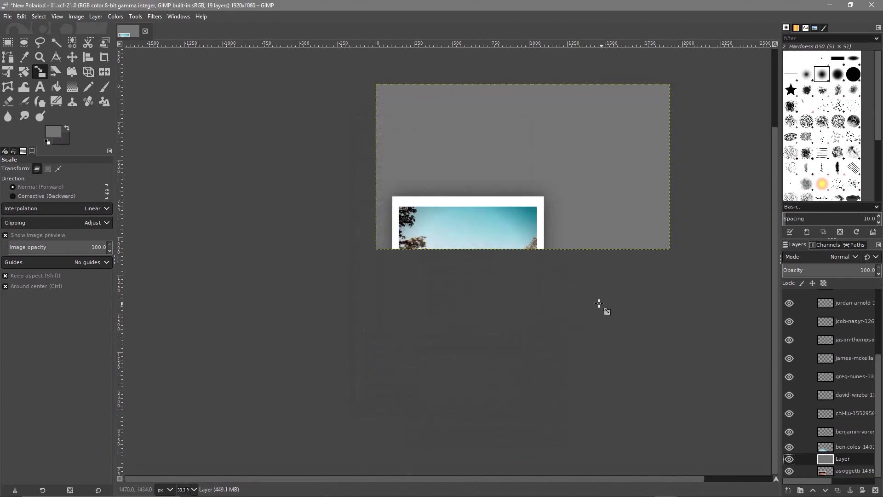
Look through the framed photo layers from the bottom of the stack up to the topmost one.
left_click(841, 445)
left_click(834, 431)
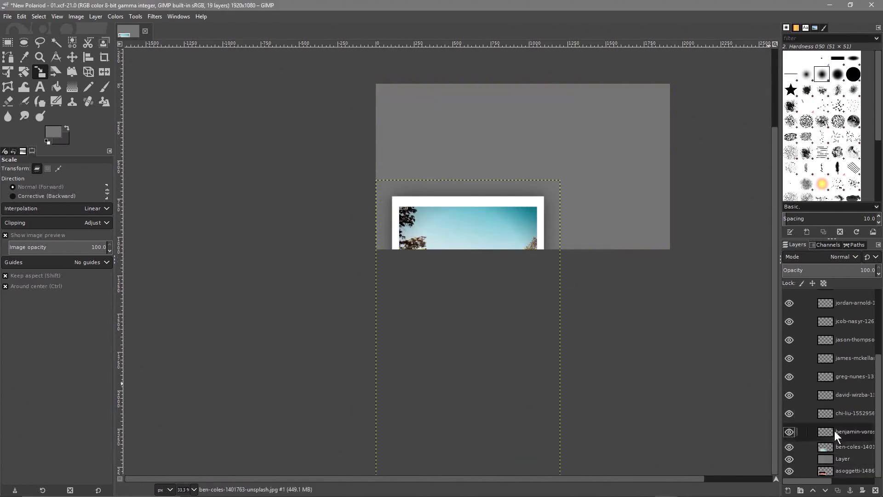
left_click(834, 402)
left_click(835, 371)
left_click(838, 339)
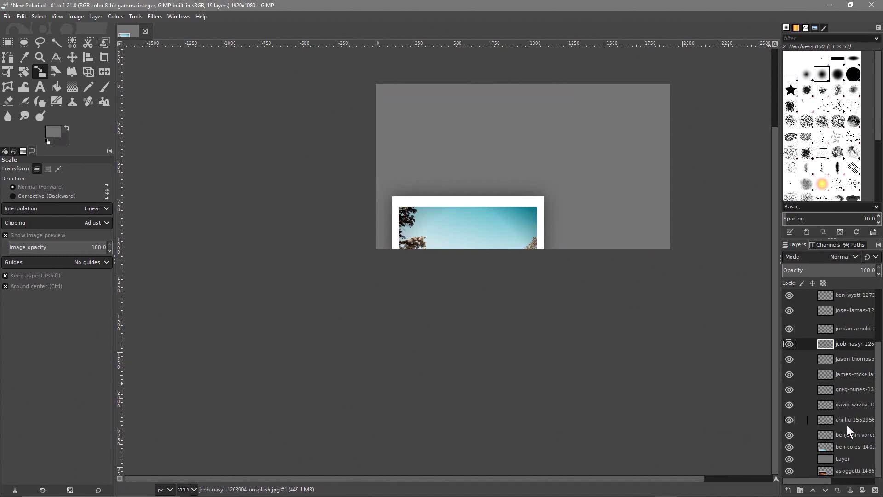
scroll(846, 355, "up", 3)
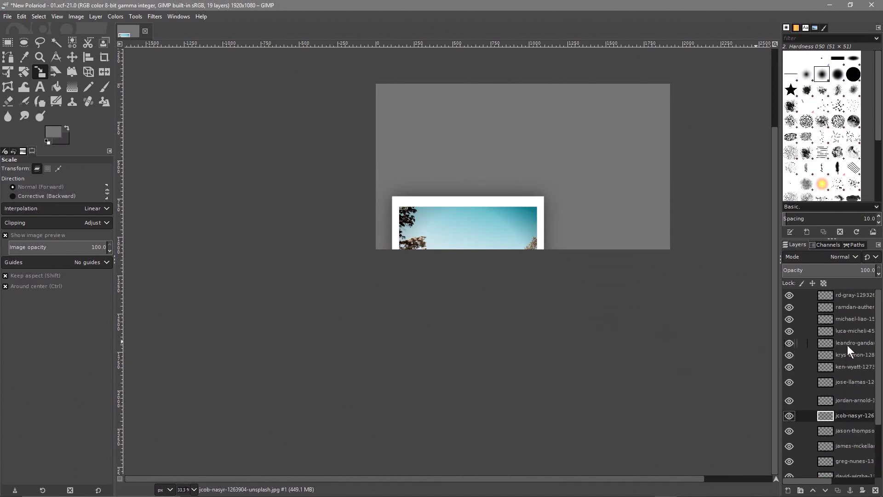
left_click(845, 295)
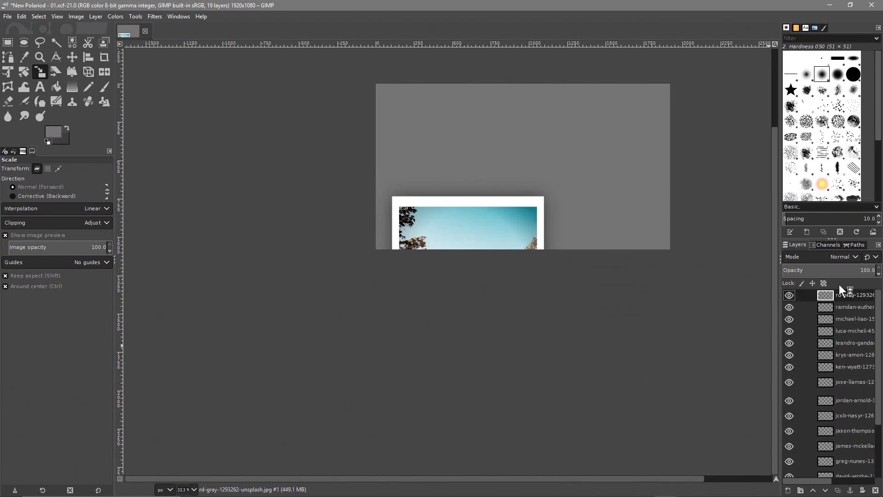
scroll(846, 405, "down", 3)
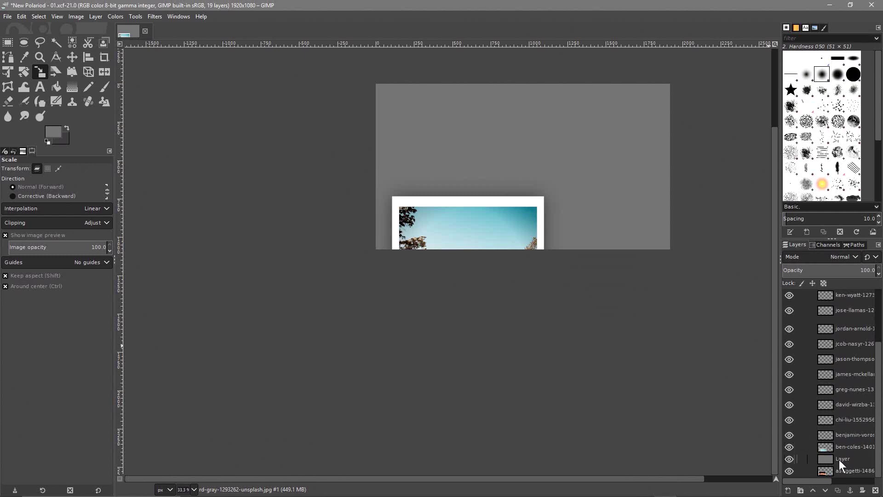
Move the framed portrait photo of the snowy peak and forest up onto the right part of the canvas.
left_click(837, 446)
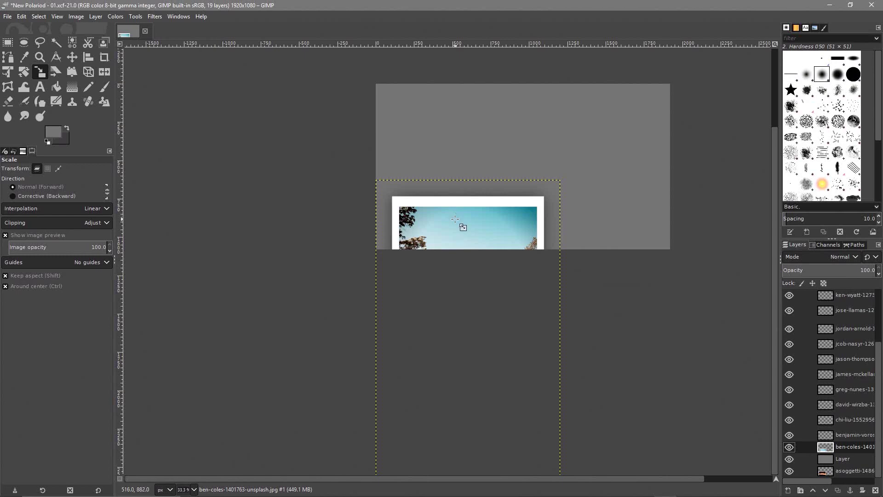
key("m")
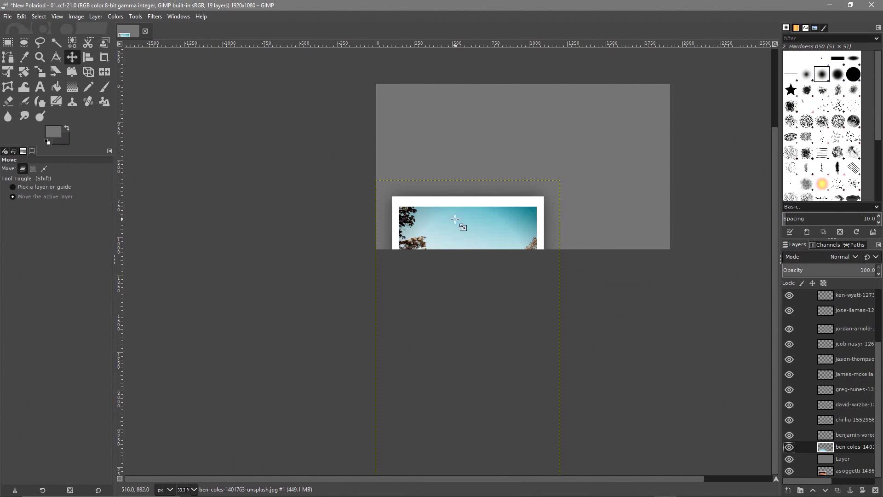
left_click_drag(455, 219, 580, 162)
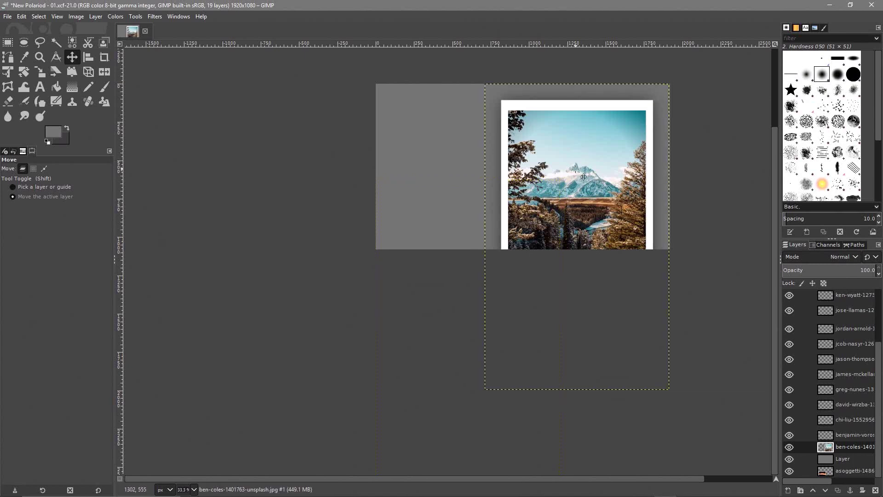
key("shift")
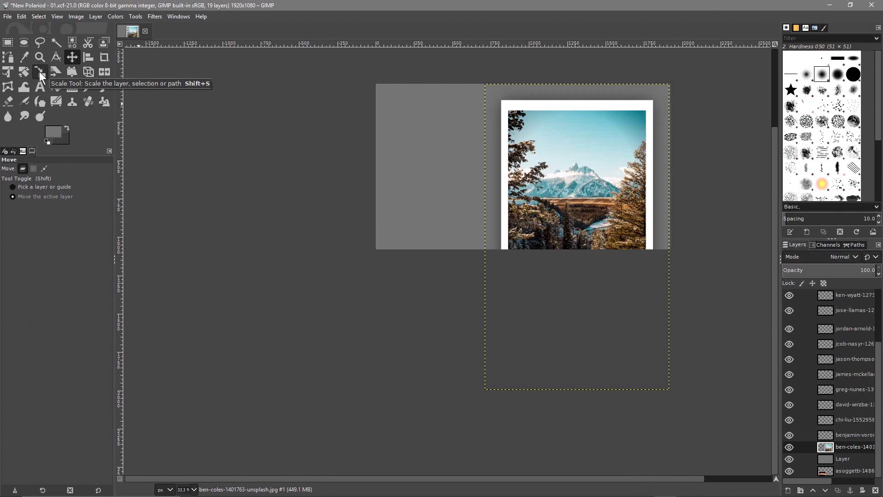
left_click_drag(583, 157, 579, 164)
Scale the snowy peak photo proportionally to about 227 × 376 px and place it in the canvas's upper right corner.
key("shift+s")
left_click(579, 163)
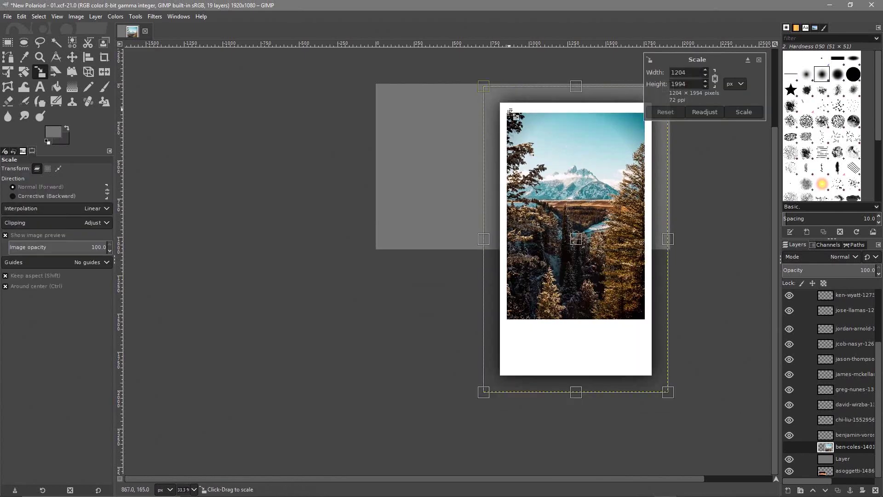
left_click_drag(483, 87, 688, 304)
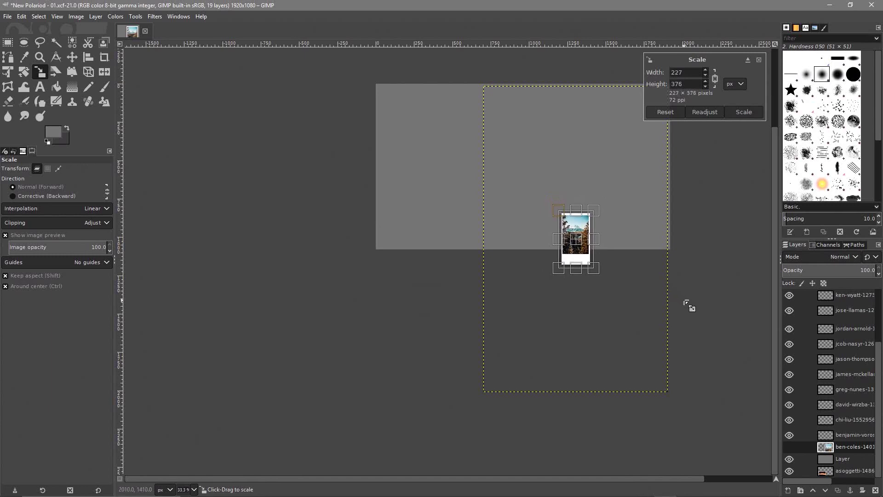
left_click(743, 111)
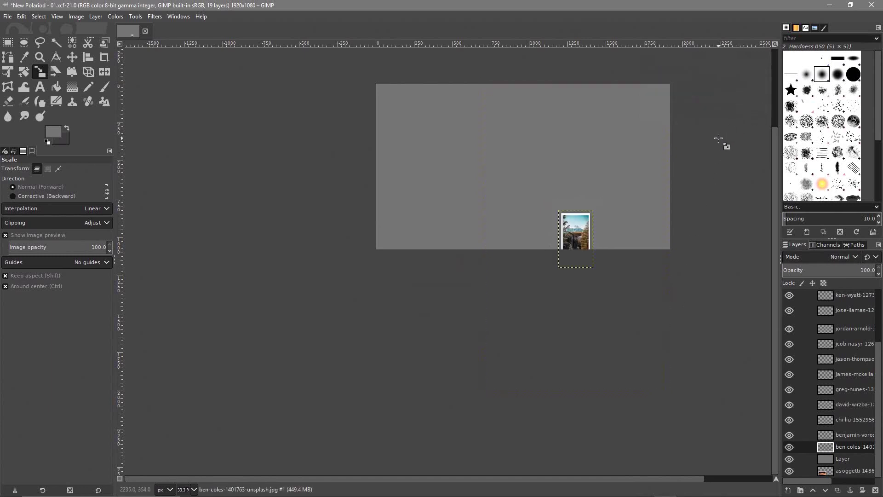
key("m")
left_click_drag(578, 240, 651, 117)
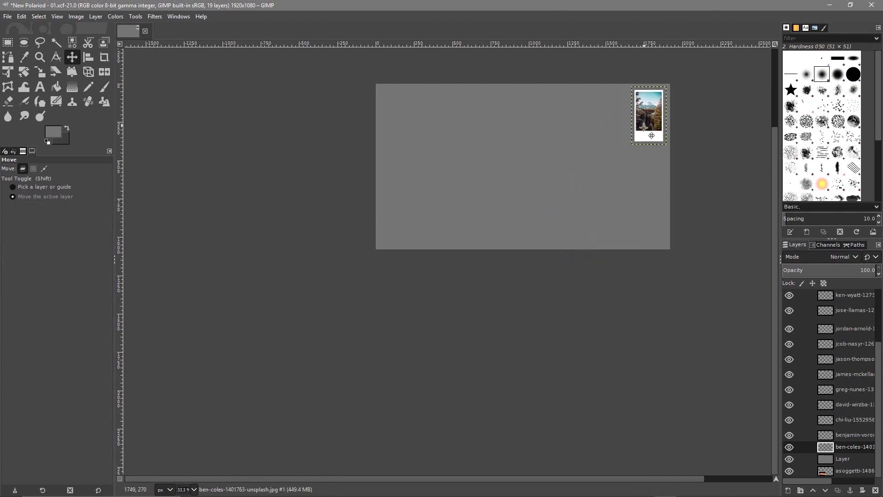
Scale the framed starry mountain photo proportionally to about 385 × 317 px and place it in the canvas's upper left corner.
left_click(839, 435)
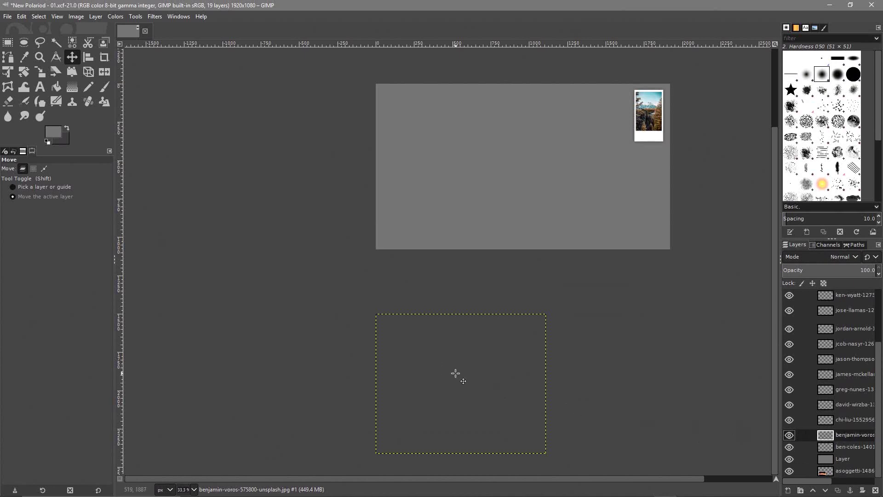
left_click_drag(456, 374, 460, 170)
key("shift+s")
left_click(461, 181)
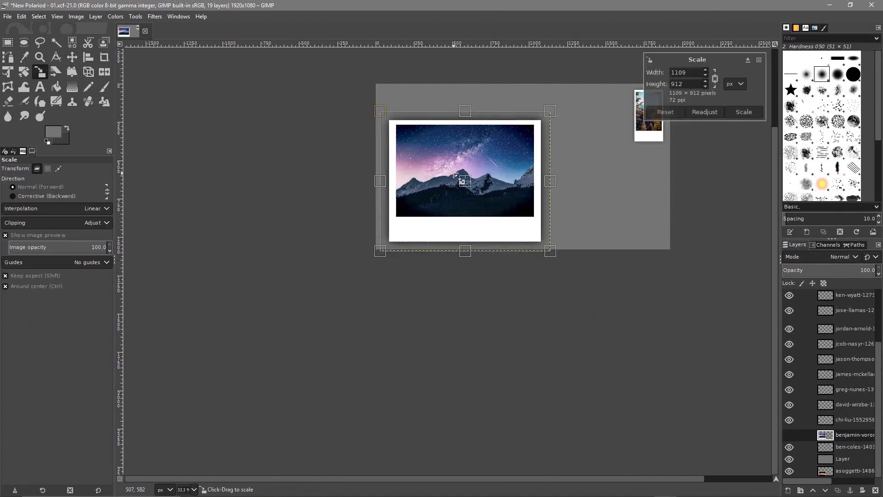
left_click_drag(381, 111, 500, 175)
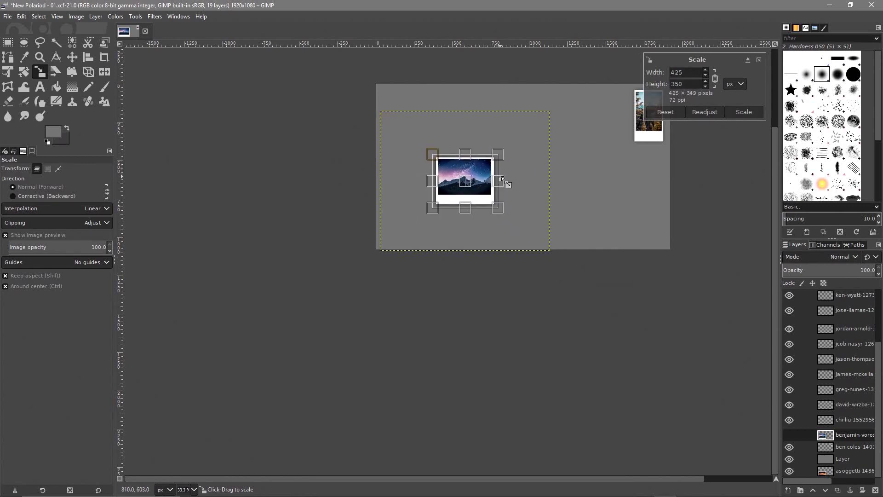
left_click_drag(433, 154, 439, 158)
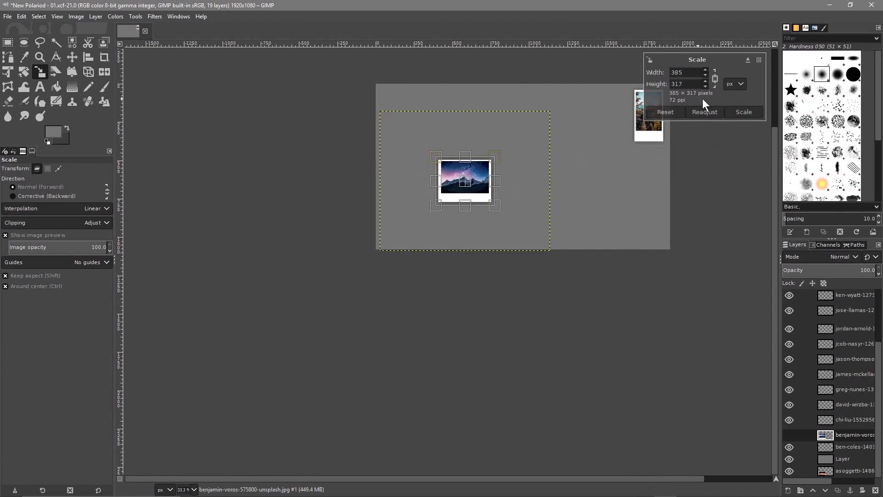
left_click(741, 110)
key("m")
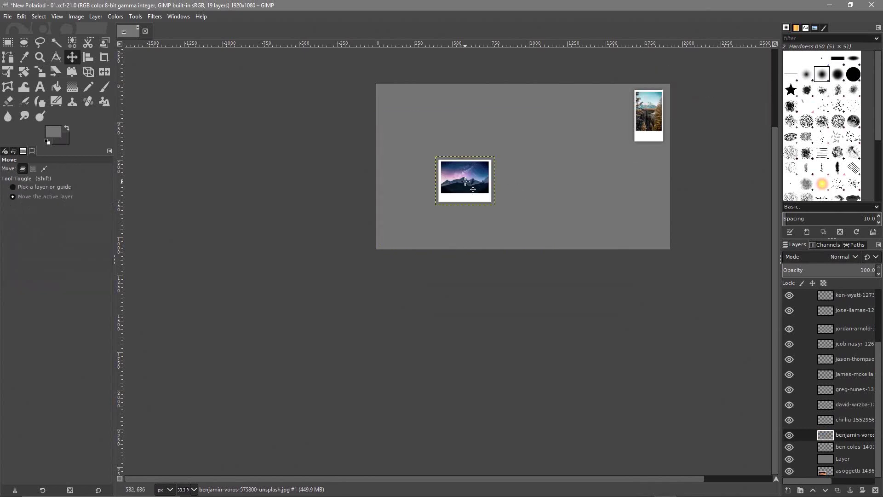
left_click_drag(465, 182, 410, 112)
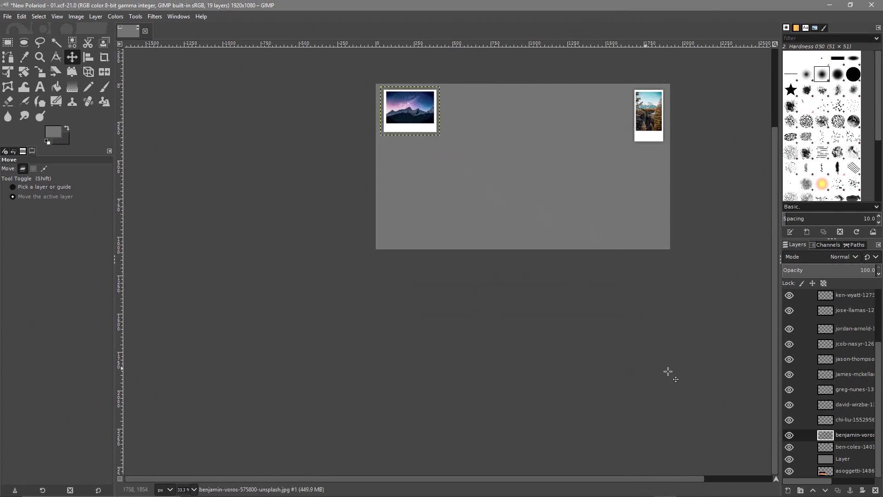
Bring the framed turquoise lake photo with red canoes onto the canvas and scale it proportionally to about 307 × 252 px.
left_click(832, 419)
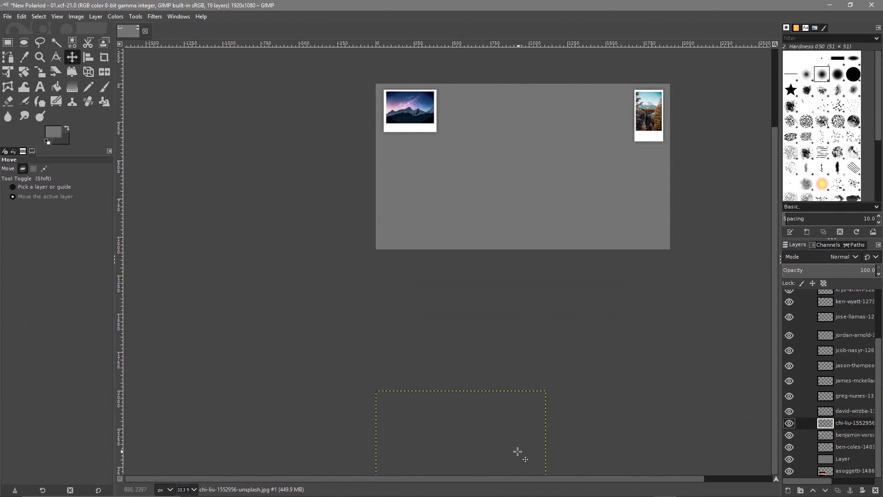
left_click_drag(482, 446, 527, 210)
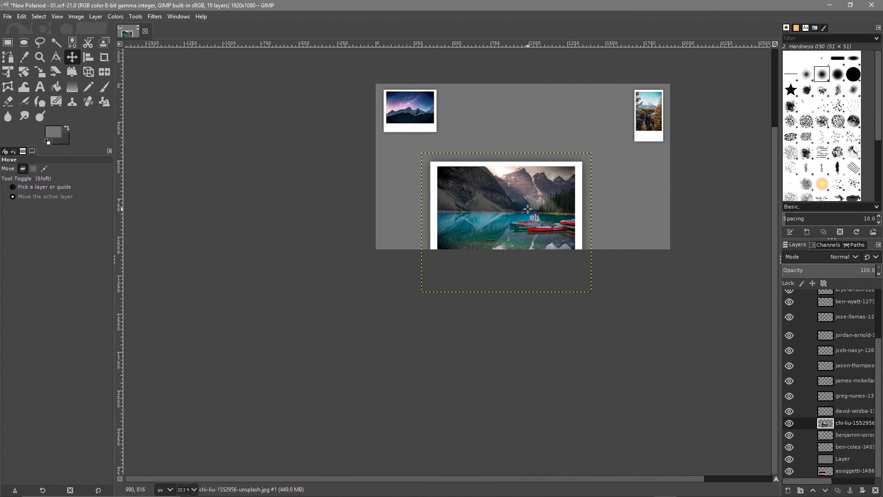
key("shift+s")
left_click(528, 209)
left_click_drag(426, 159, 561, 238)
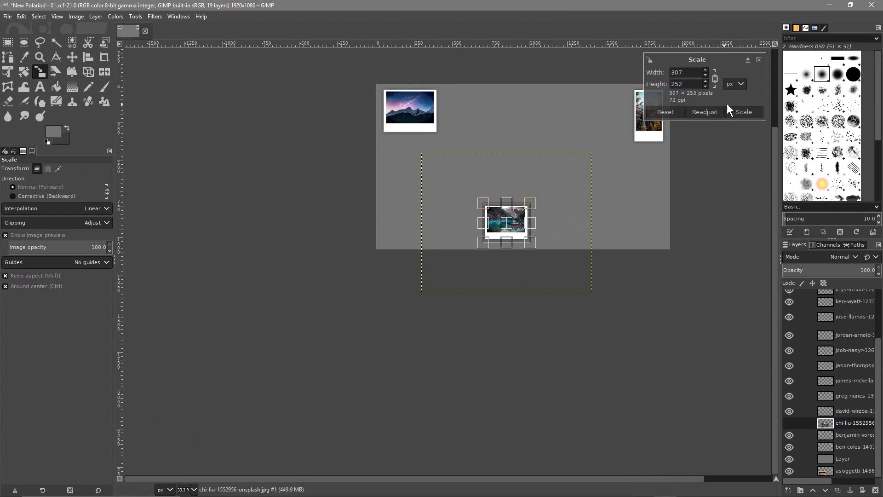
left_click(742, 113)
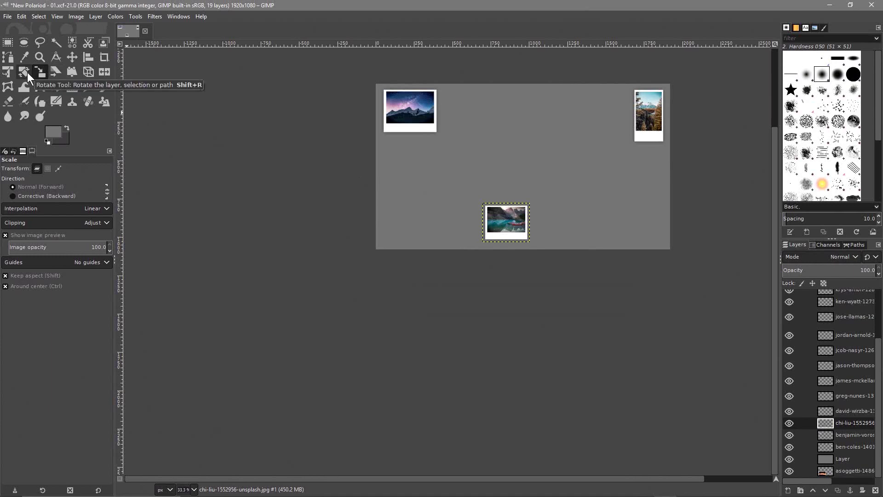
Rotate the turquoise lake photo clockwise and move it to overlap the right edge of the starry mountain photo.
key("shift+r")
left_click(501, 221)
left_click_drag(475, 184, 502, 187)
left_click(739, 121)
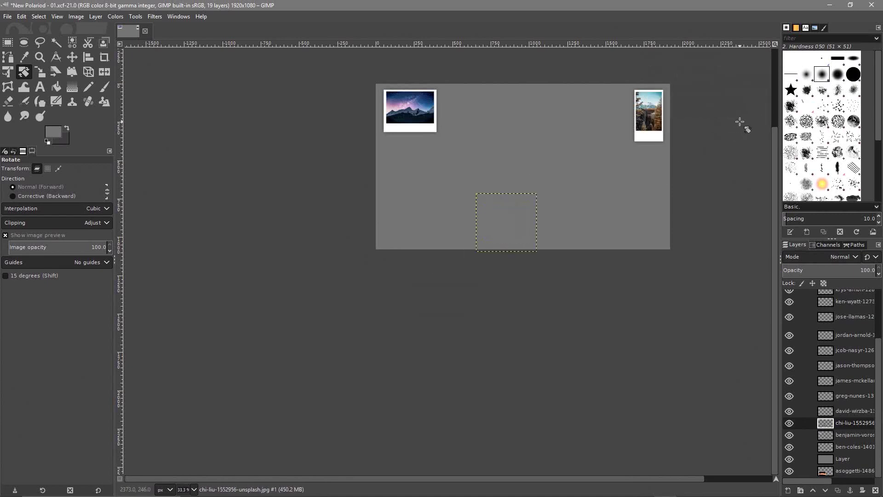
key("m")
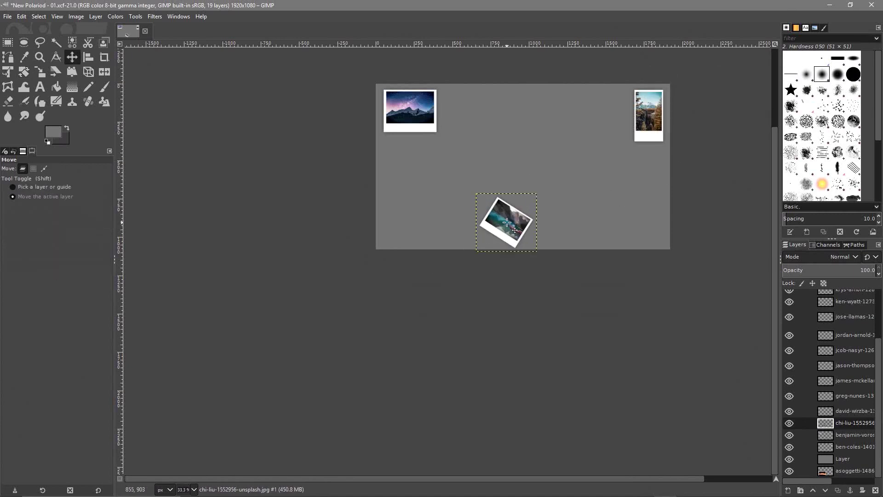
left_click_drag(505, 222, 447, 118)
Scale the framed icy lake sunset photo to about 532 × 437 px and place it overlapping the two photos at the canvas's upper left.
left_click(825, 409)
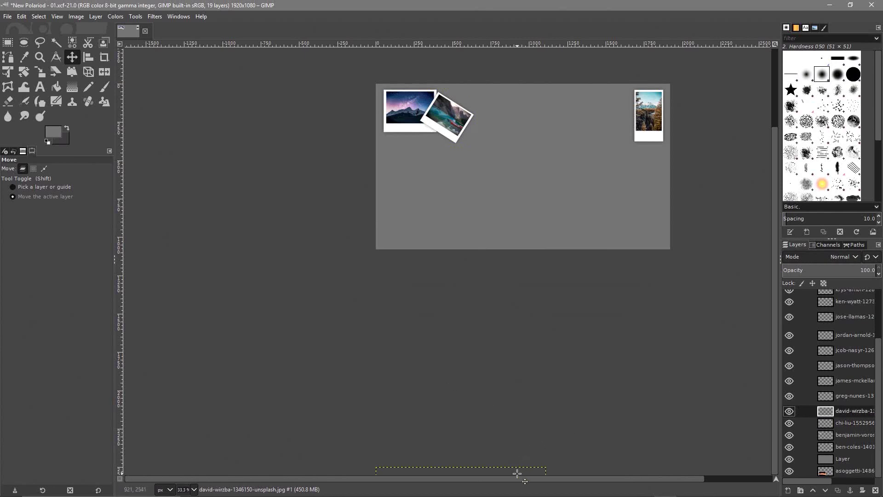
left_click_drag(518, 472, 399, 133)
key("shift+s")
left_click(548, 173)
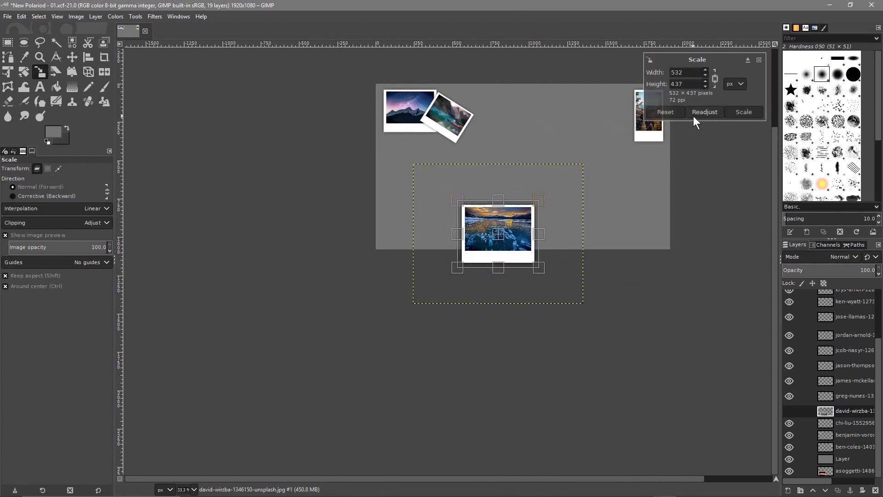
left_click(749, 112)
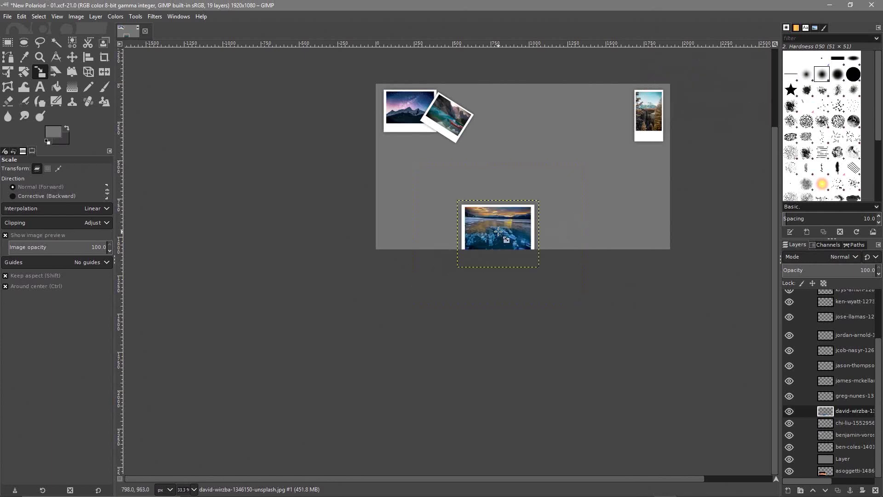
key("m")
left_click_drag(498, 231, 431, 144)
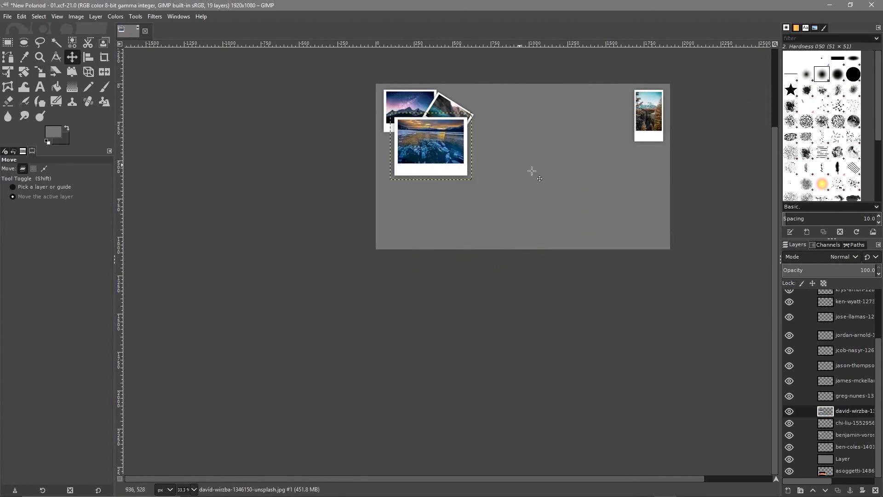
Lower the icy lake sunset layer to just beneath the turquoise lake layer and shift the photo slightly down and right.
left_click(833, 412)
left_click(826, 490)
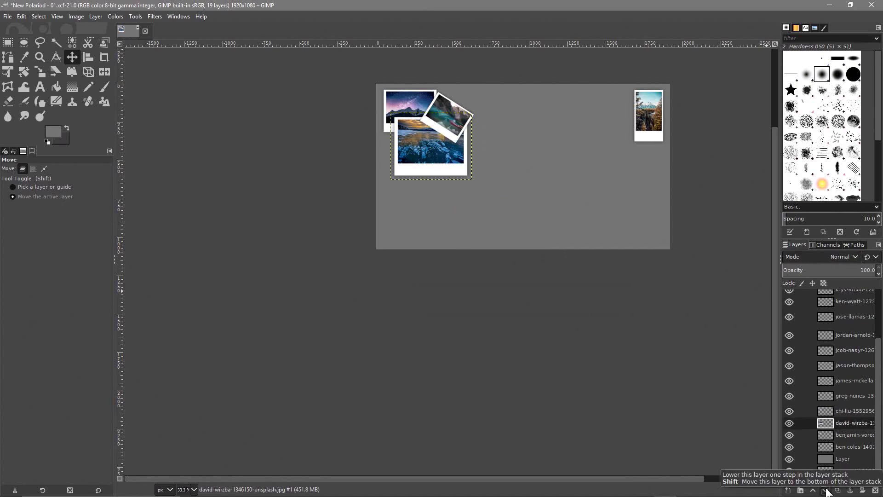
left_click(826, 489)
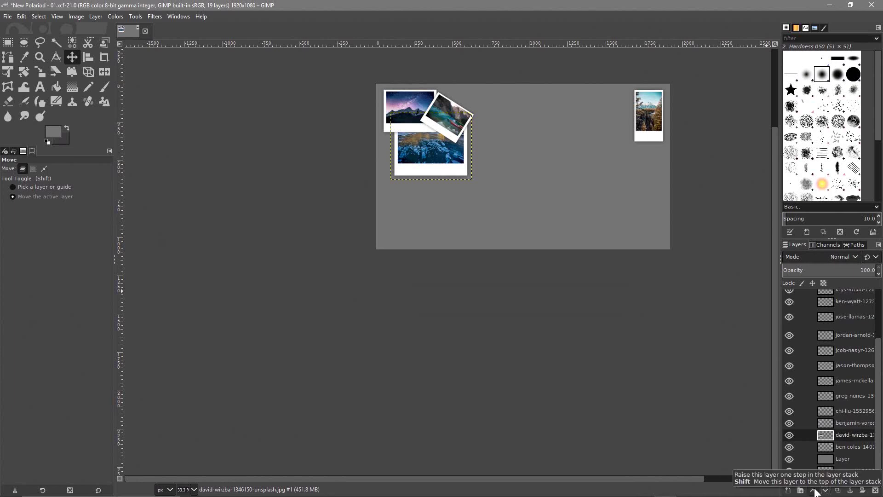
left_click(813, 490)
left_click_drag(428, 147, 432, 149)
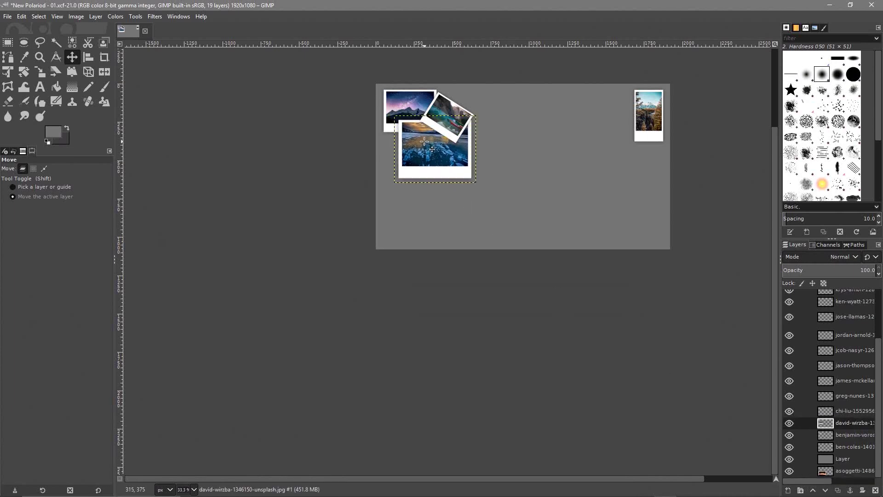
Rotate the icy lake sunset photo counterclockwise by about 14.1° and another 2.3°, and shift it slightly up and left.
key("shift+r")
left_click(465, 160)
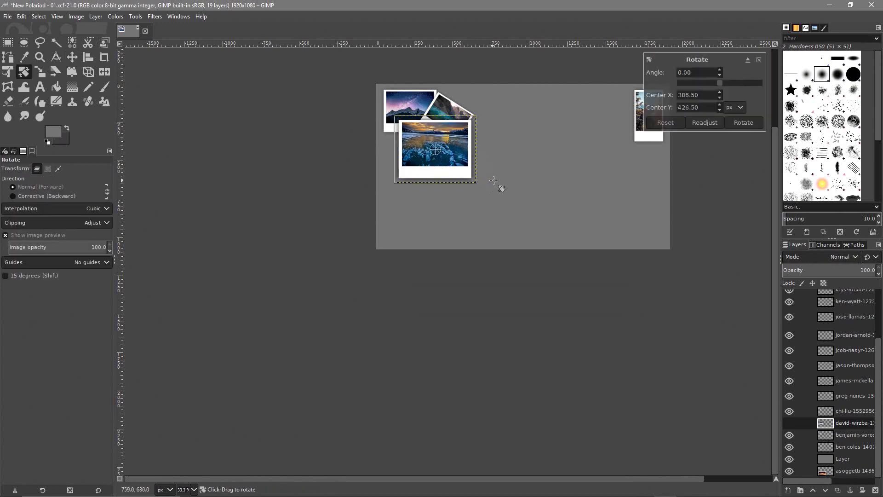
left_click_drag(512, 187, 495, 159)
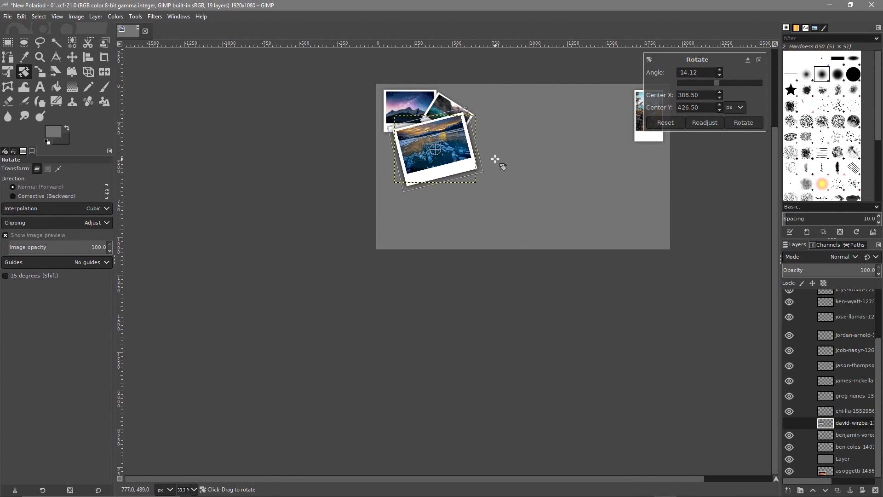
left_click(742, 122)
left_click_drag(427, 154, 423, 153)
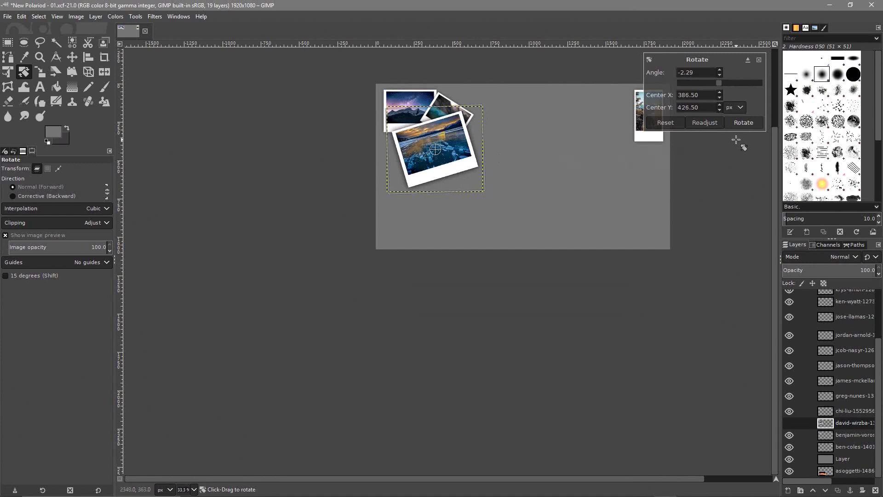
left_click(740, 122)
key("m")
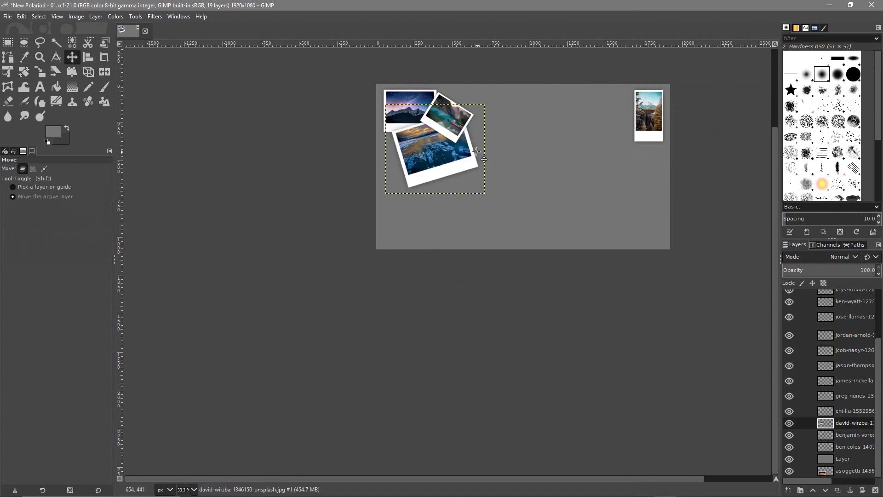
mouse_move(436, 148)
left_mouse_down()
mouse_move(427, 152)
mouse_move(432, 147)
left_mouse_up()
Bring the framed rainbow photo from below the canvas onto the gray background's lower middle.
left_click(838, 410)
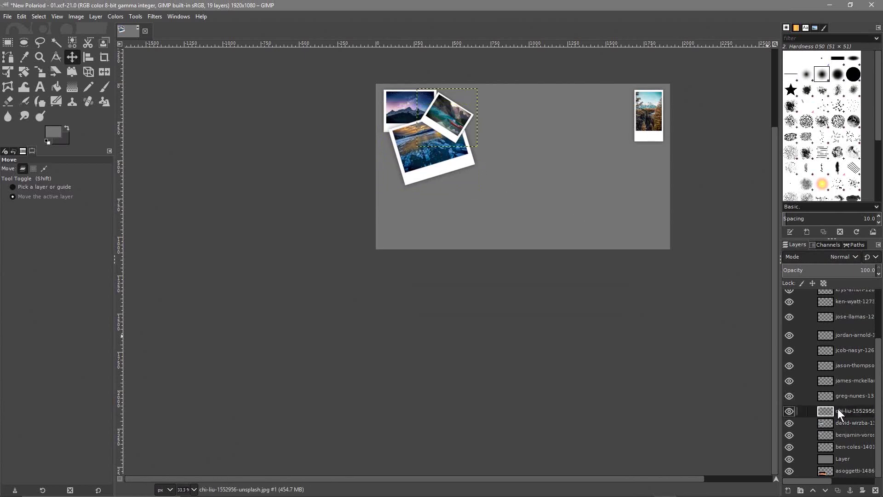
left_click(843, 397)
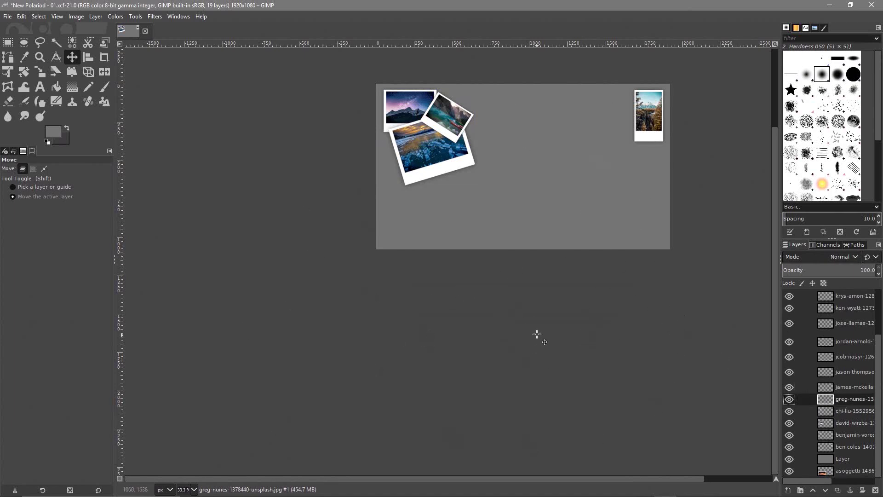
scroll(490, 296, "down", 2)
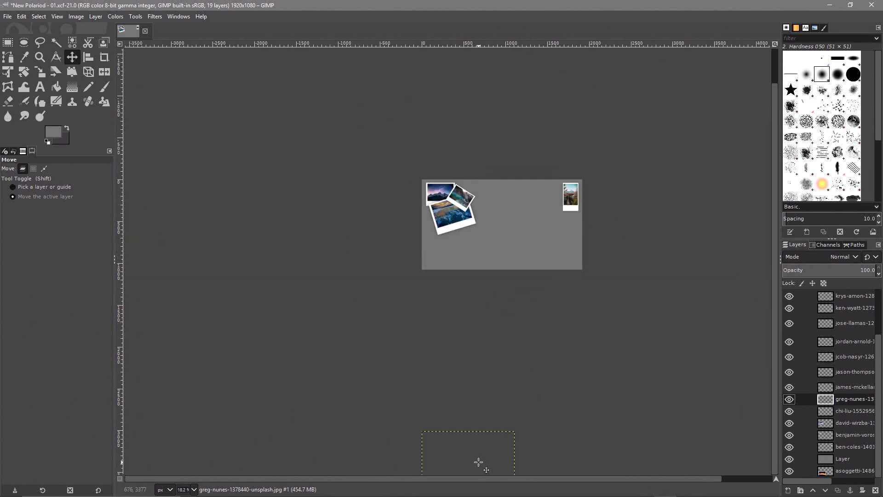
left_click_drag(479, 462, 547, 278)
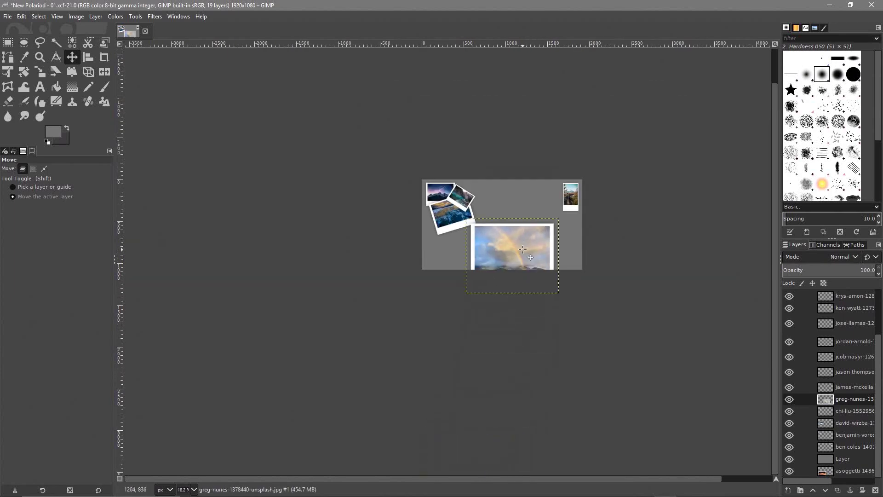
scroll(532, 252, "up", 2)
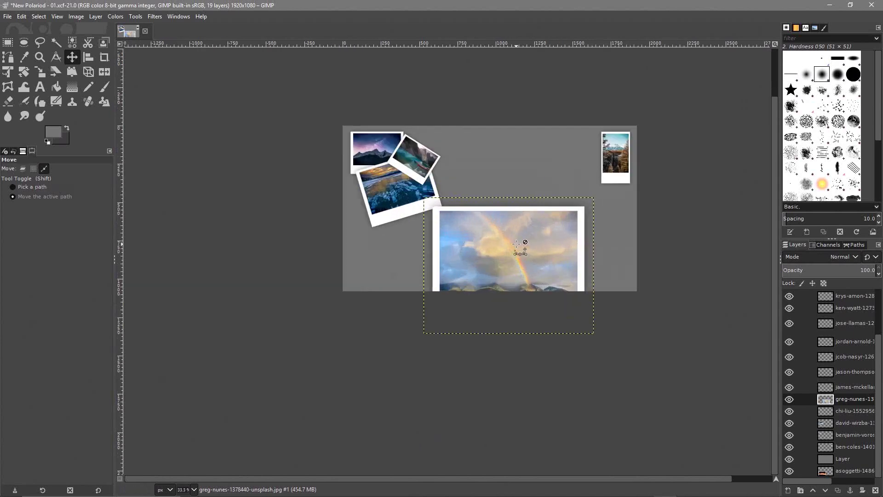
scroll(517, 244, "up", 1)
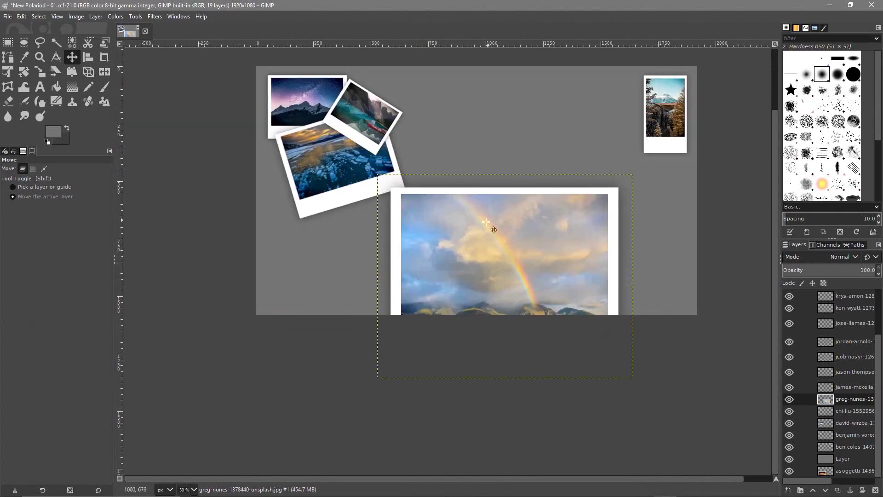
Scale the framed rainbow photo proportionally around its center to about 476 × 381 px.
key("shift")
key("shift+s")
left_click(493, 224)
left_click_drag(621, 192, 558, 246)
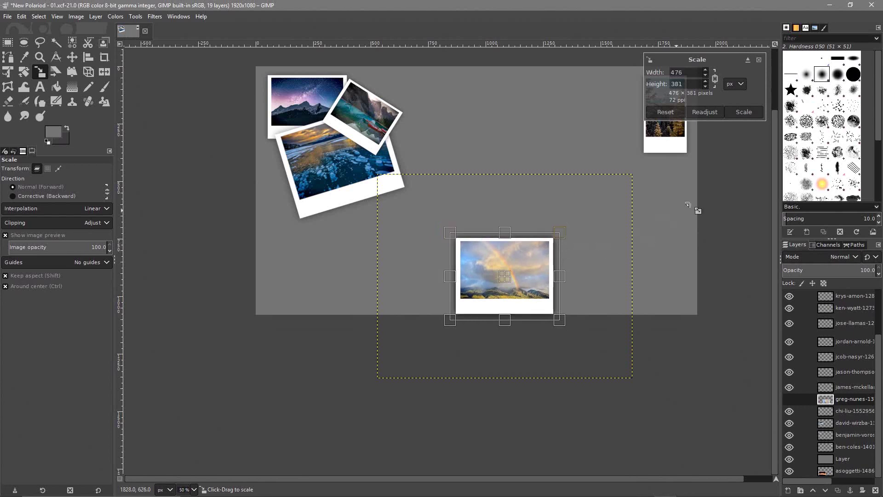
left_click(742, 111)
key("m")
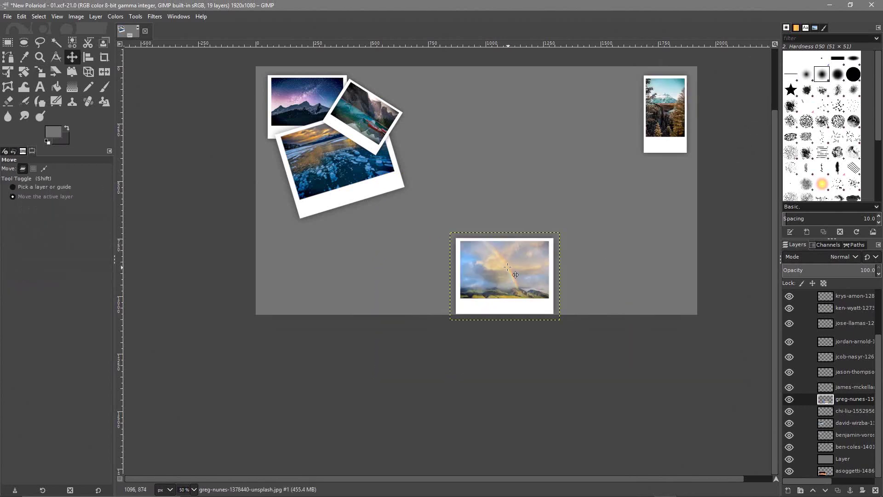
Place the rainbow photo against the turquoise lake photo's right side and lower its layer beneath the turquoise lake layer.
left_click_drag(506, 267, 412, 107)
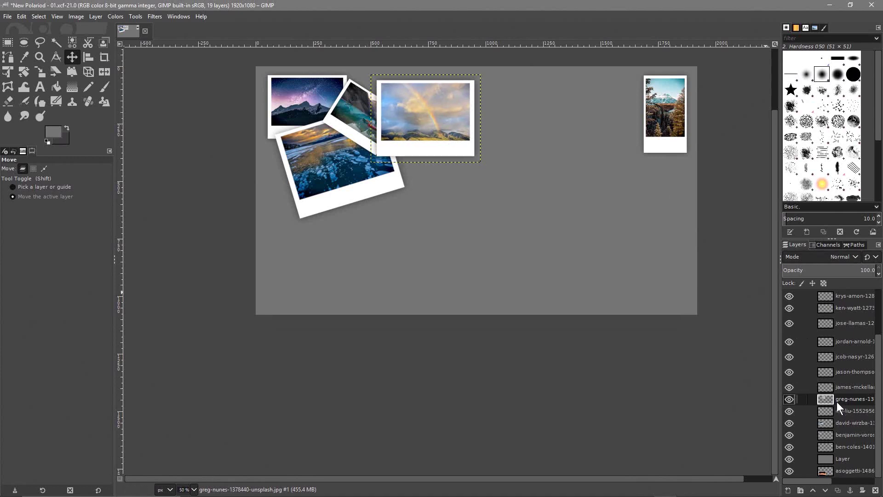
left_click(825, 490)
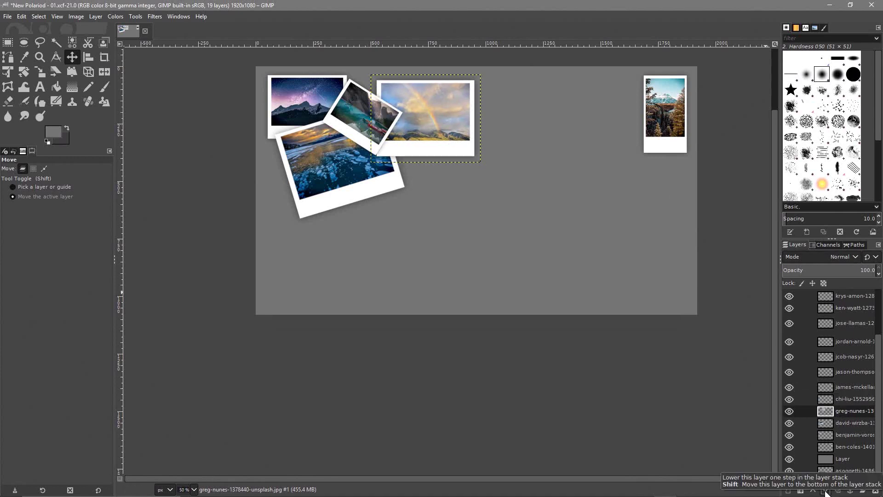
left_click_drag(428, 107, 408, 115)
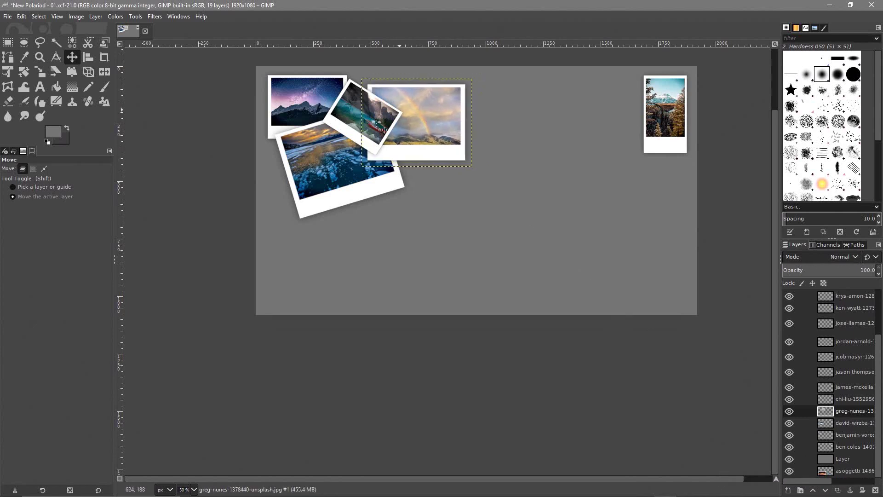
Bring the framed misty valley photo with winding lakes from below the canvas onto the gray background.
left_click(834, 399)
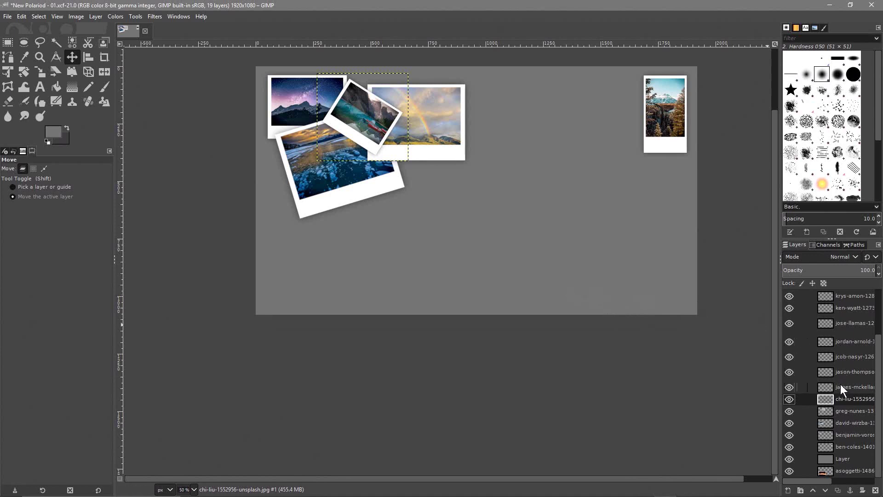
left_click(844, 388)
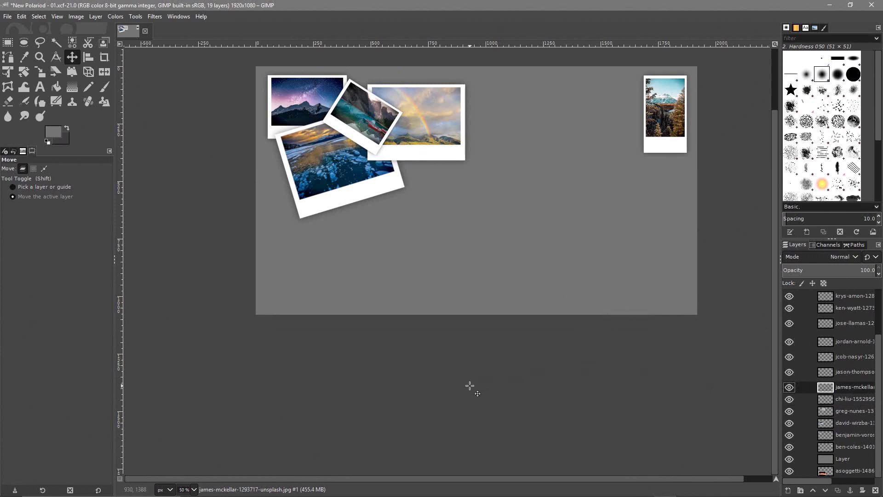
scroll(470, 386, "down", 4)
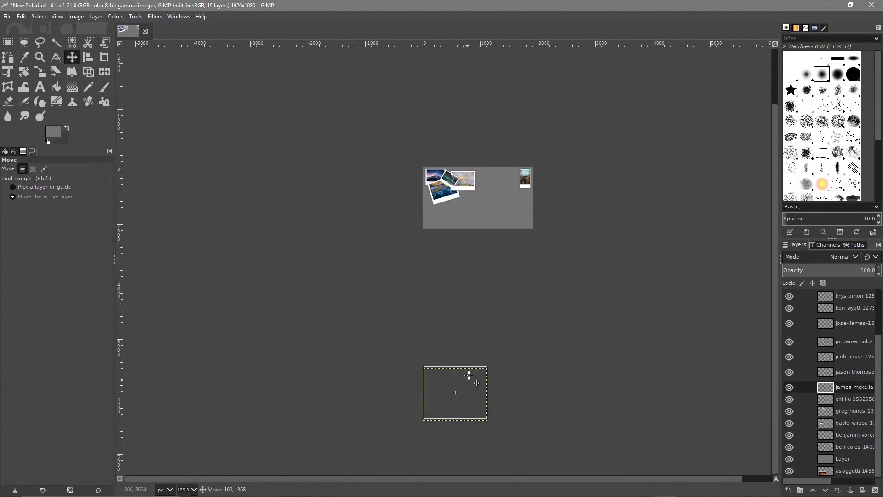
left_click_drag(468, 372, 505, 191)
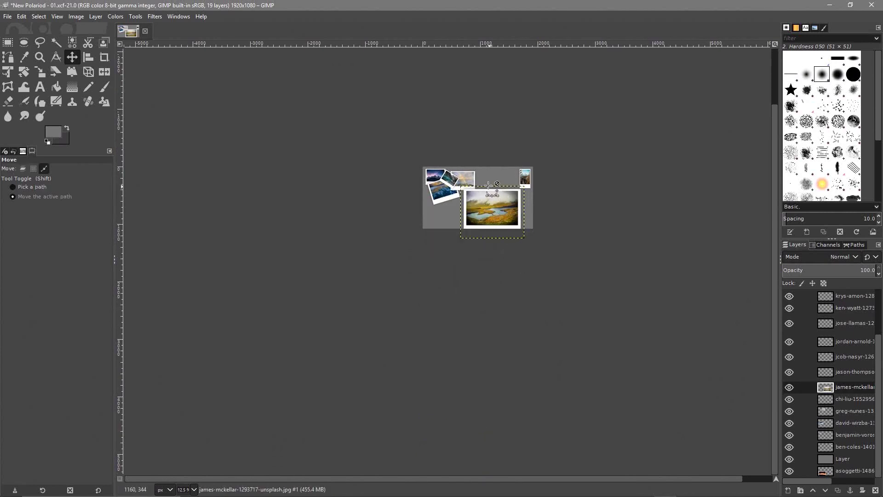
scroll(506, 233, "up", 4)
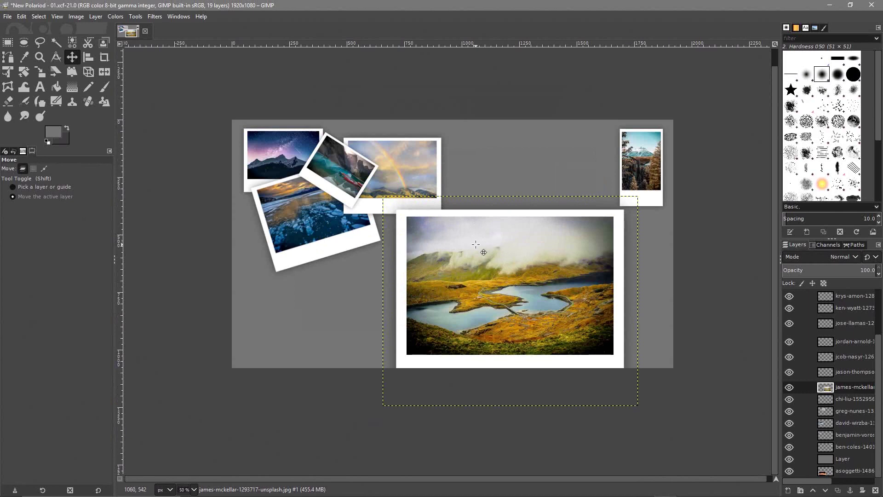
Scale the misty valley photo proportionally to about 308 × 253 px and place it over the icy lake photo's lower left corner.
key("shift+s")
left_click(490, 249)
left_click_drag(382, 199, 606, 302)
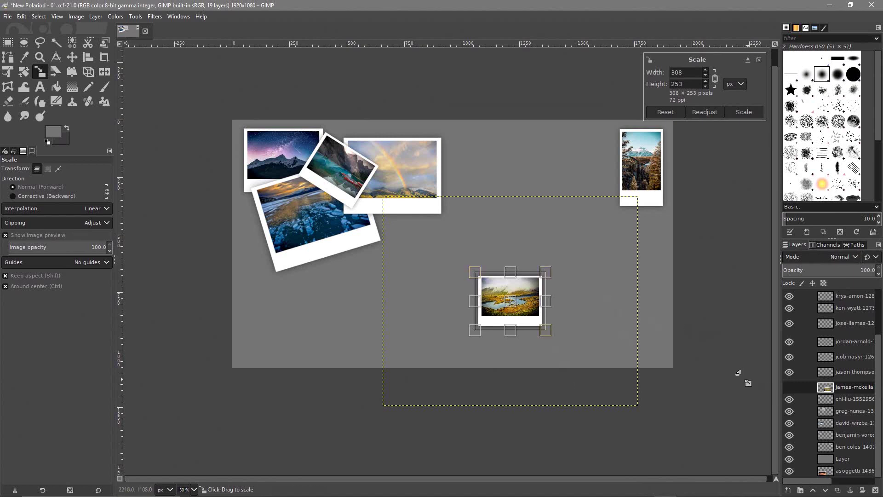
left_click(739, 112)
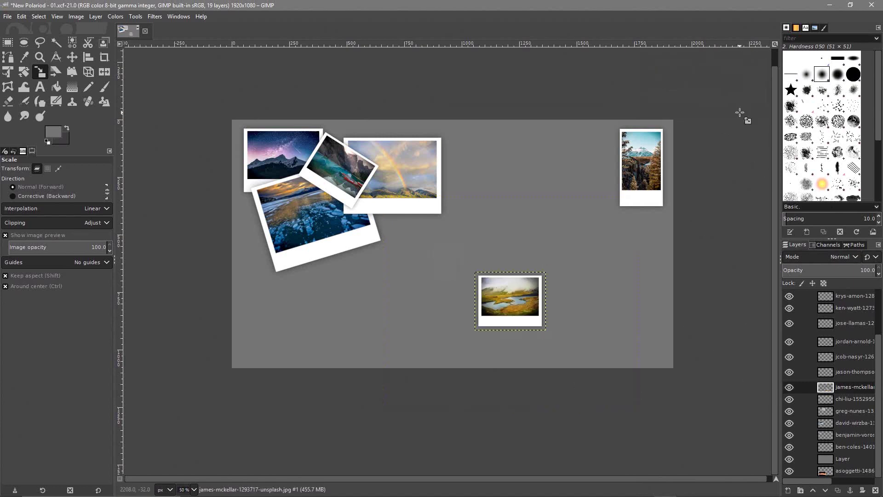
key("m")
left_click_drag(524, 304, 288, 266)
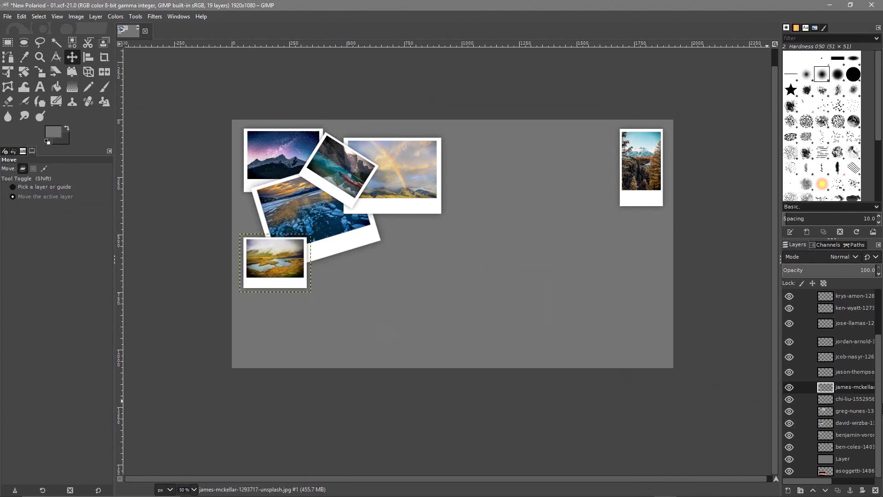
Bring the framed red canyon photo onto the canvas and scale it proportionally to about 397 × 326 px.
left_click(842, 373)
scroll(508, 371, "down", 5, "ctrl")
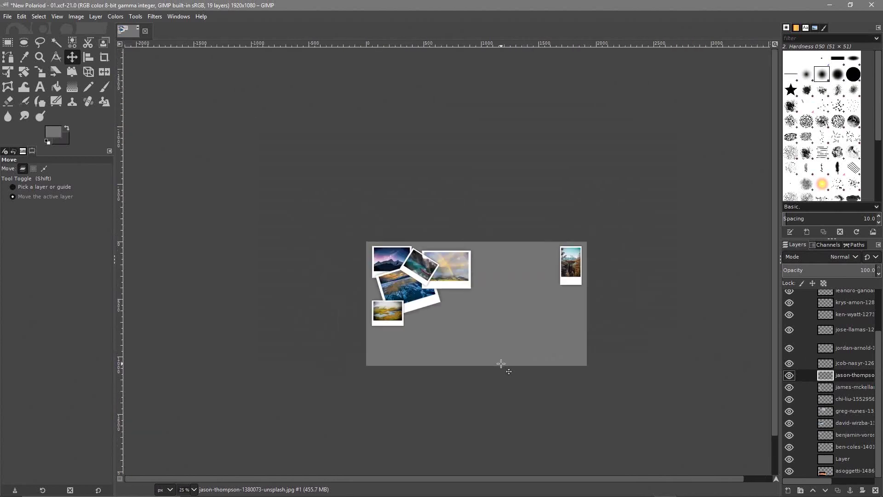
scroll(508, 350, "down", 3)
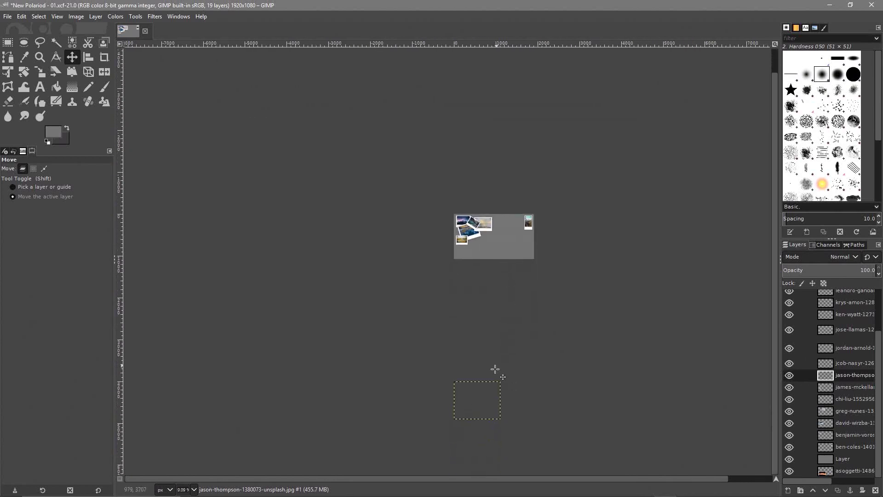
left_click_drag(485, 400, 507, 251)
scroll(508, 251, "up", 5, "ctrl")
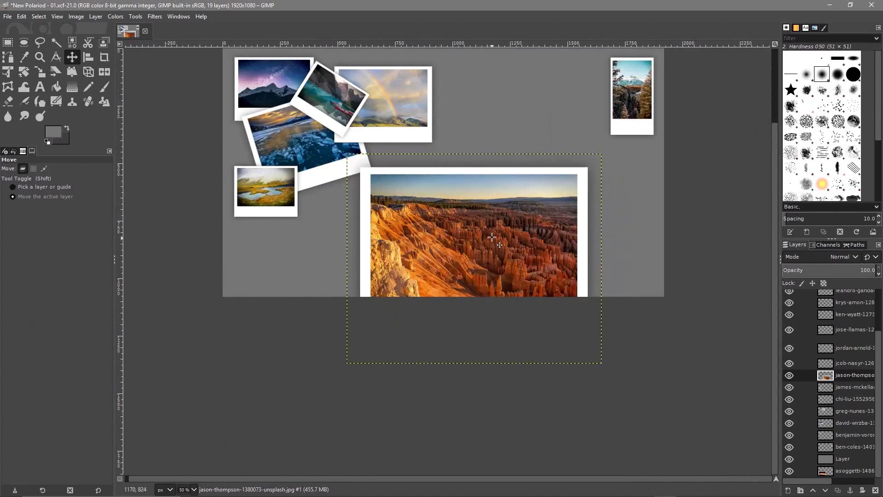
key("shift+s")
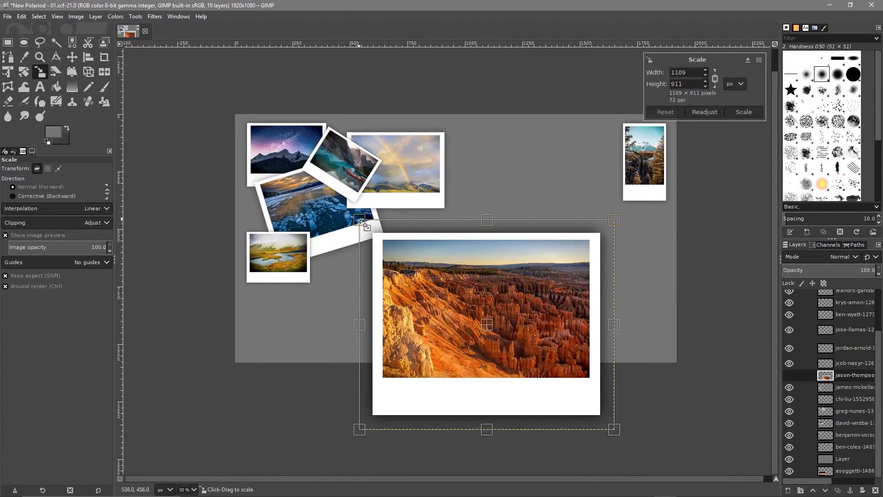
left_click_drag(360, 220, 553, 319)
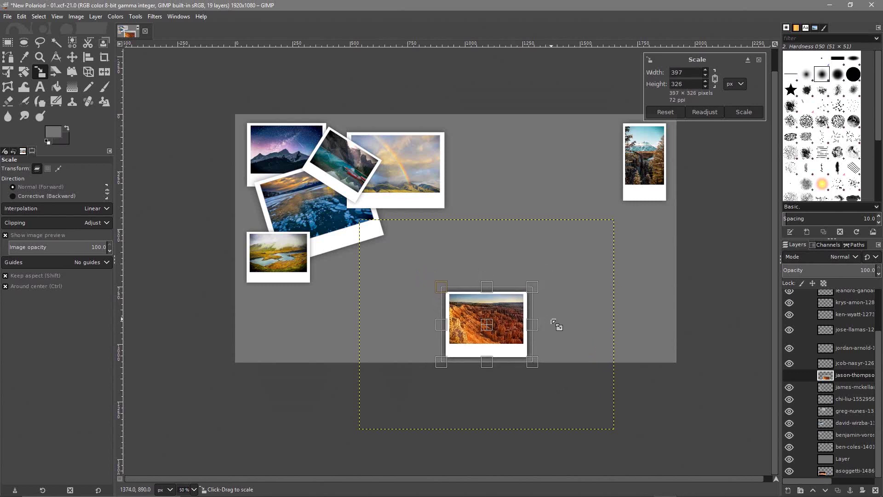
left_click(750, 112)
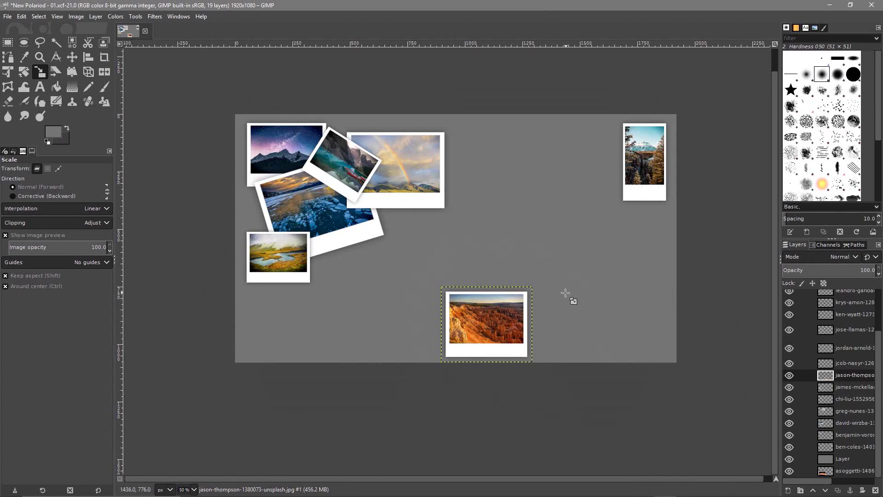
Rotate the framed red canyon photo clockwise by about 26.7°.
key("shift+r")
left_click(496, 262)
left_click_drag(463, 258, 495, 263)
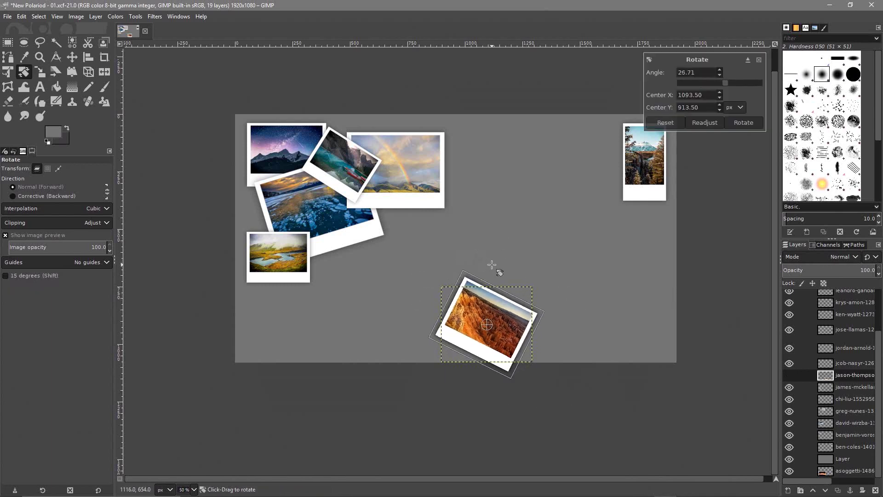
left_click(743, 122)
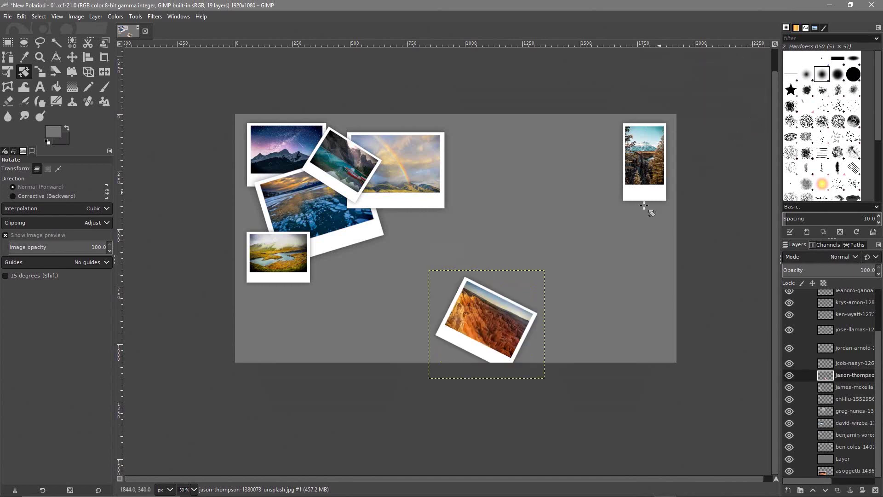
key("m")
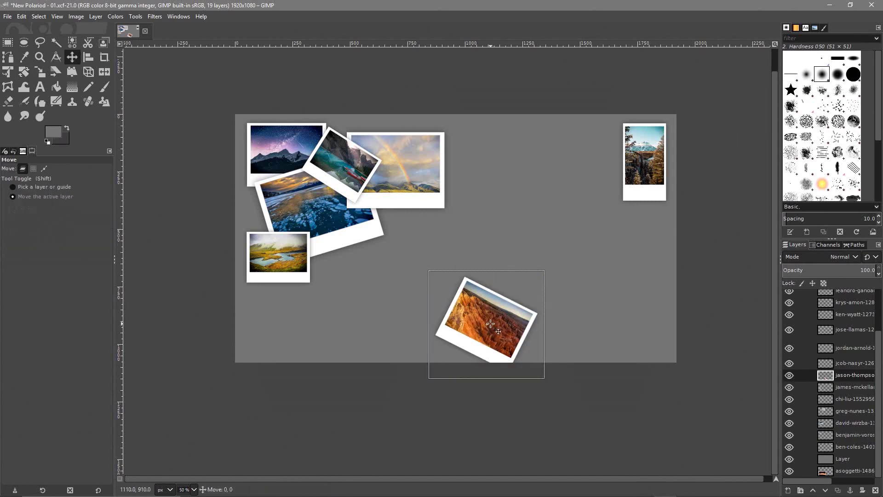
Place the red canyon photo beside the misty valley photo and lower its layer so it sits beneath that photo.
left_click_drag(490, 324, 345, 271)
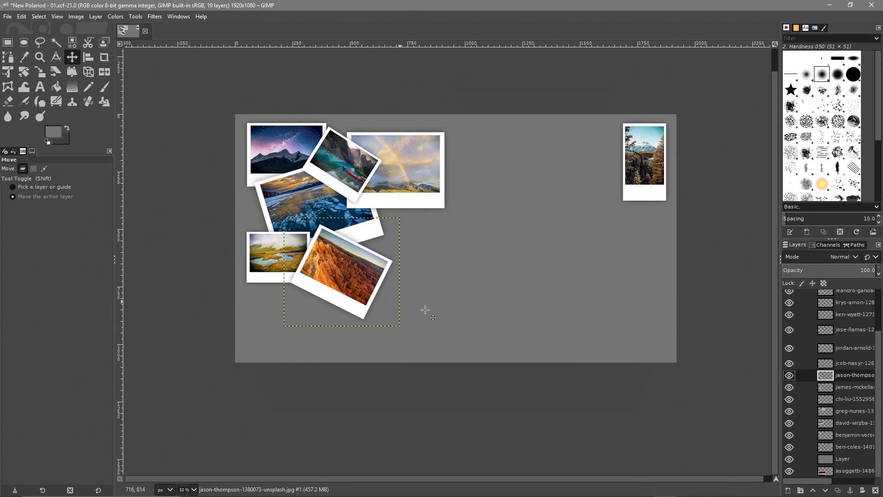
left_click(825, 490)
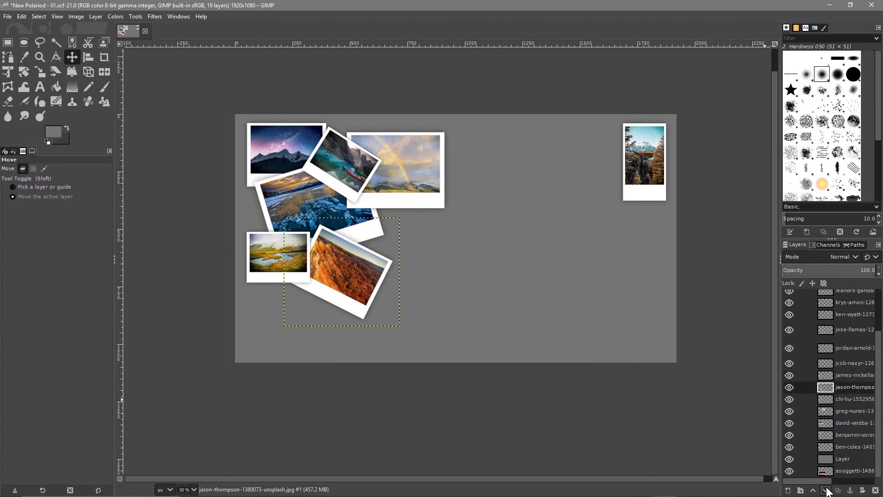
left_click_drag(347, 283, 341, 280)
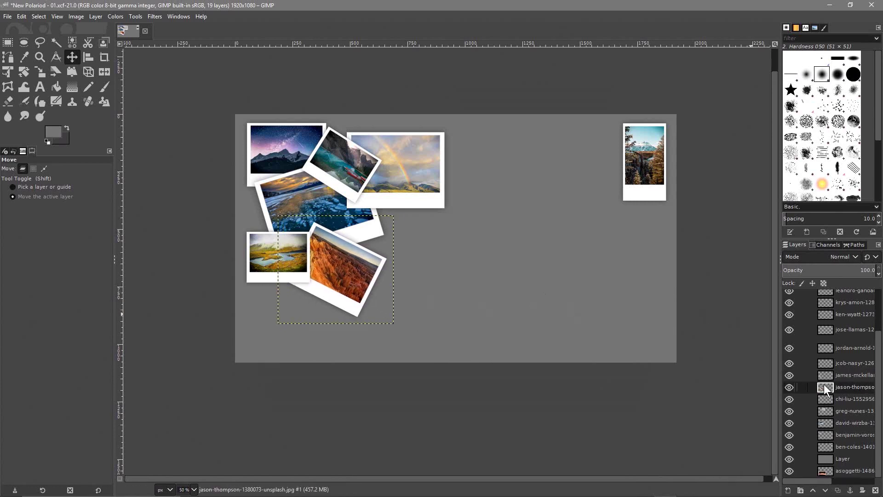
Bring the framed palm tree sunset photo from below the canvas onto the gray background.
left_click(849, 361)
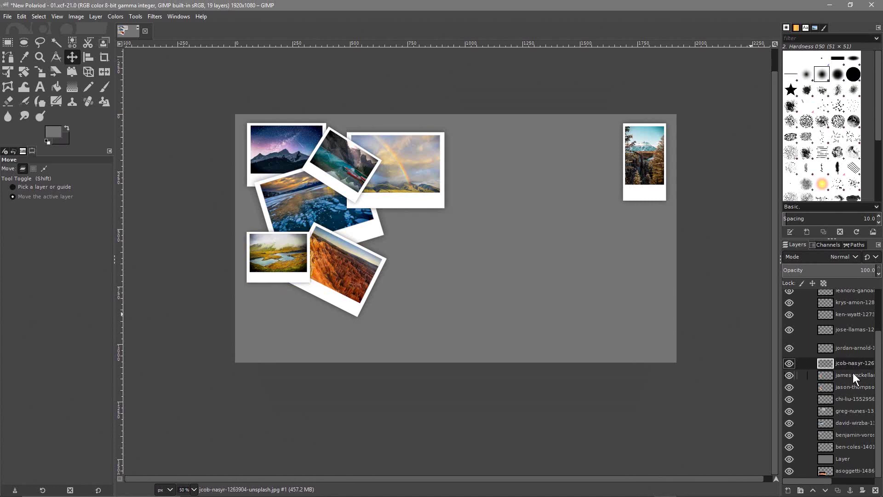
left_click(853, 373)
left_click(855, 365)
scroll(575, 389, "down", 5)
left_click_drag(569, 390, 530, 247)
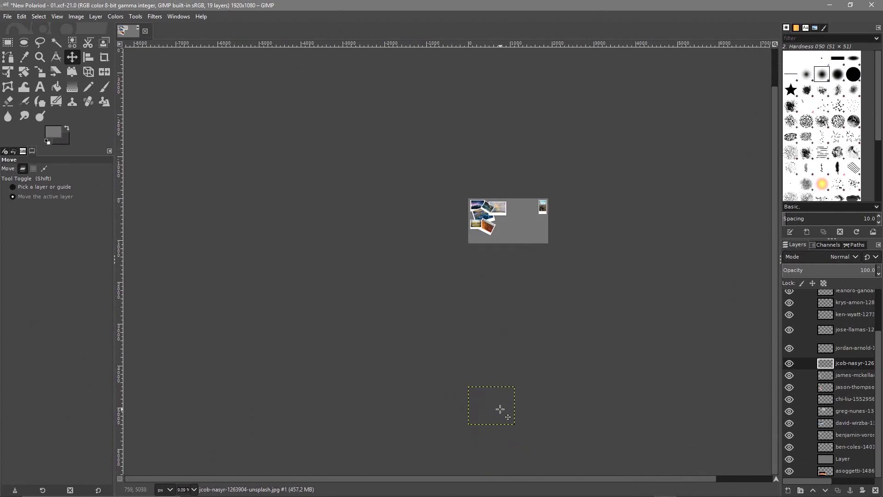
left_click_drag(500, 409, 524, 228)
scroll(524, 228, "up", 4)
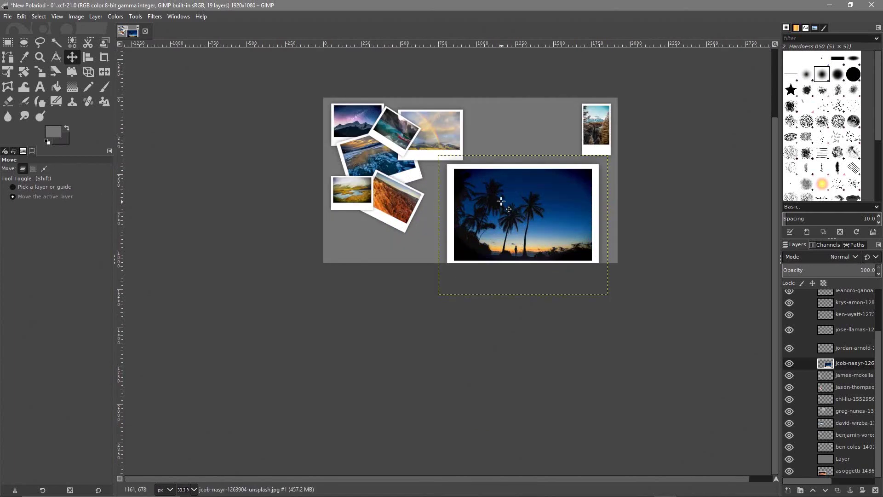
Scale the framed palm tree photo proportionally around its center to about 503 × 414 px.
key("shift+s")
left_click(501, 201)
left_click_drag(445, 155, 559, 210)
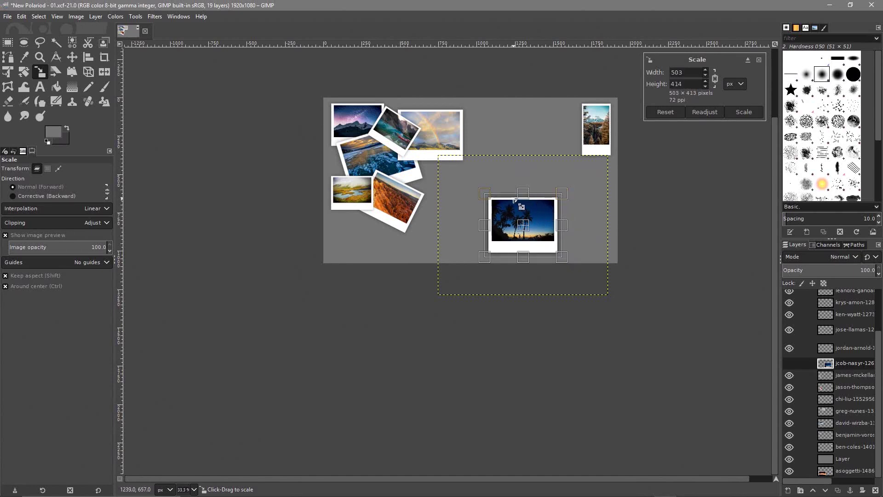
left_click(755, 112)
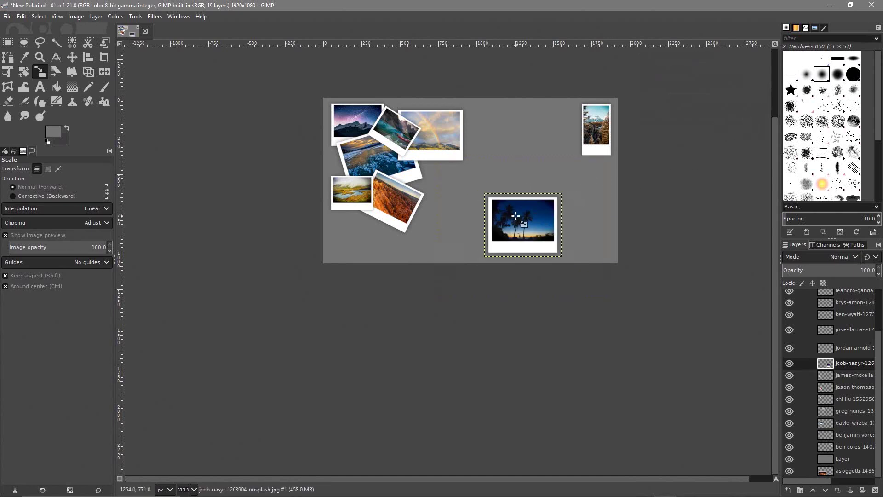
Rotate the palm tree photo counterclockwise and place it over the rainbow photo's right edge.
key("shift+r")
left_click_drag(488, 173, 473, 194)
left_click(753, 122)
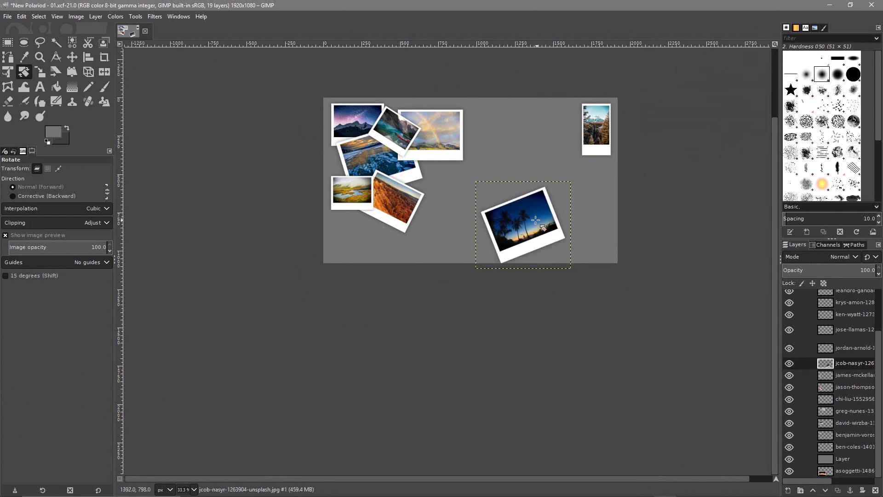
key("m")
left_click_drag(515, 220, 474, 138)
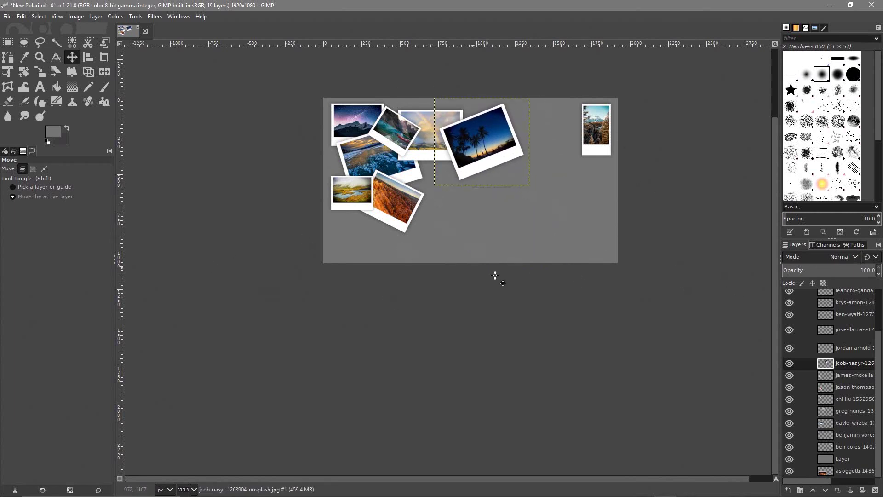
Save the collage and bring the framed mountain lake reflection photo from below the canvas onto the gray background.
left_click(845, 350)
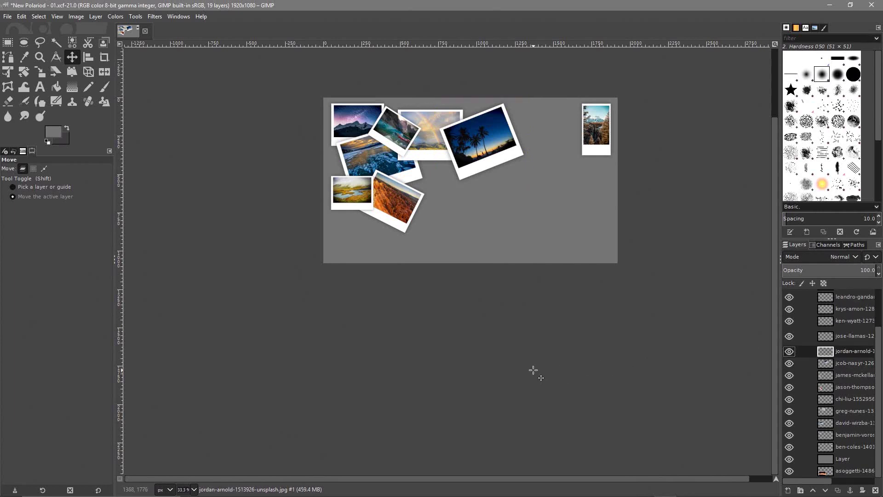
key("ctrl+s")
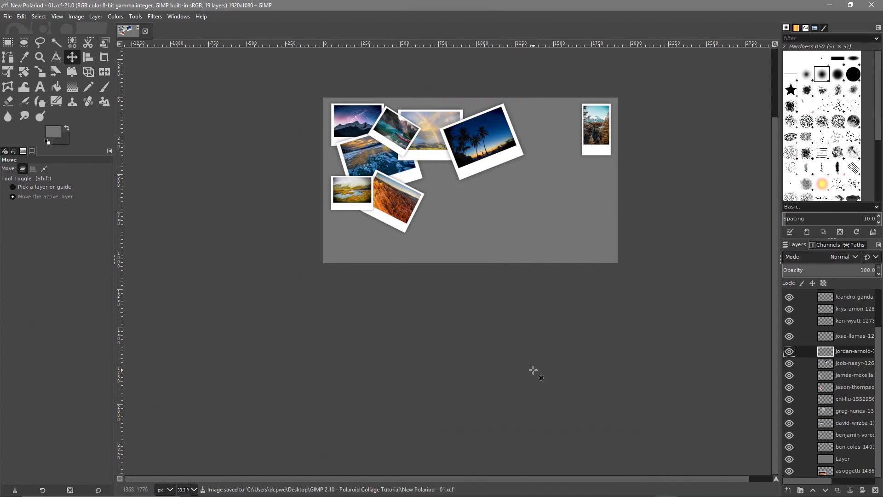
scroll(533, 370, "down", 4)
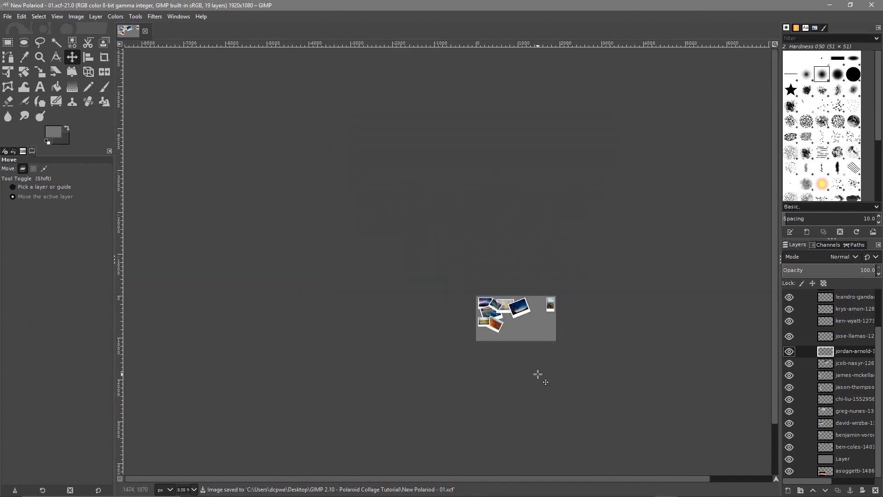
scroll(534, 295, "down", 3)
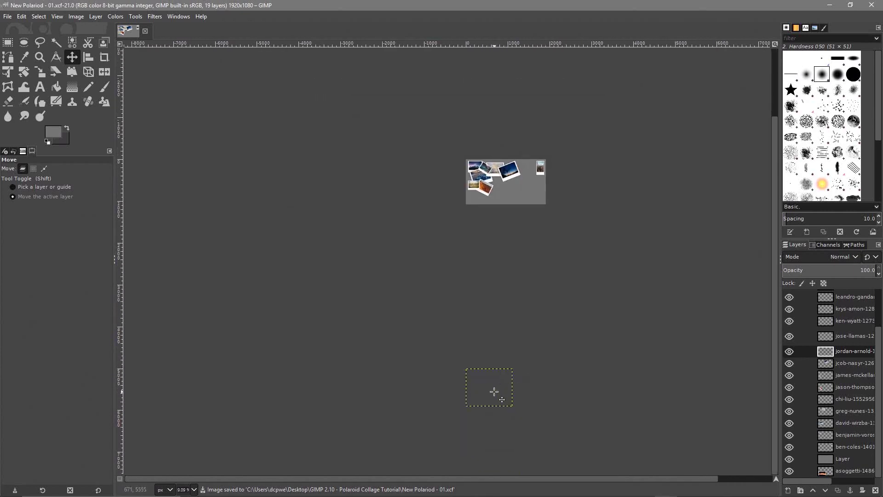
left_click_drag(495, 392, 523, 192)
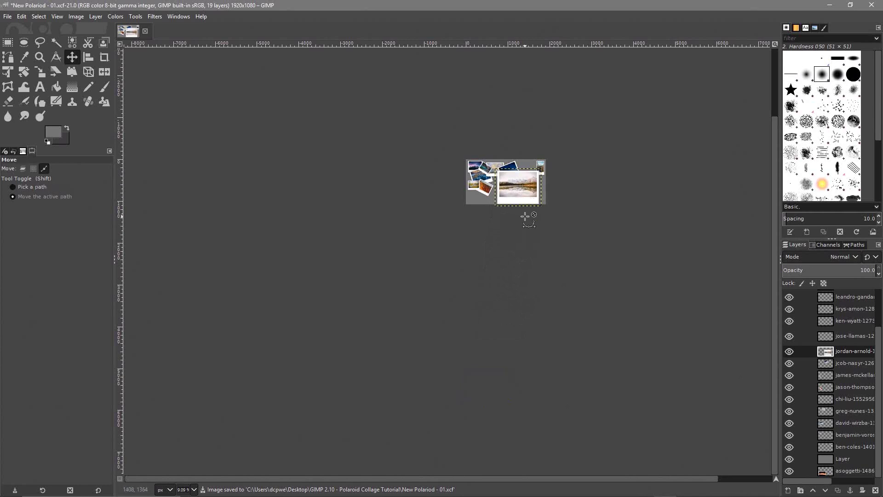
scroll(524, 214, "up", 3)
scroll(518, 285, "down", 2)
scroll(519, 258, "up", 3)
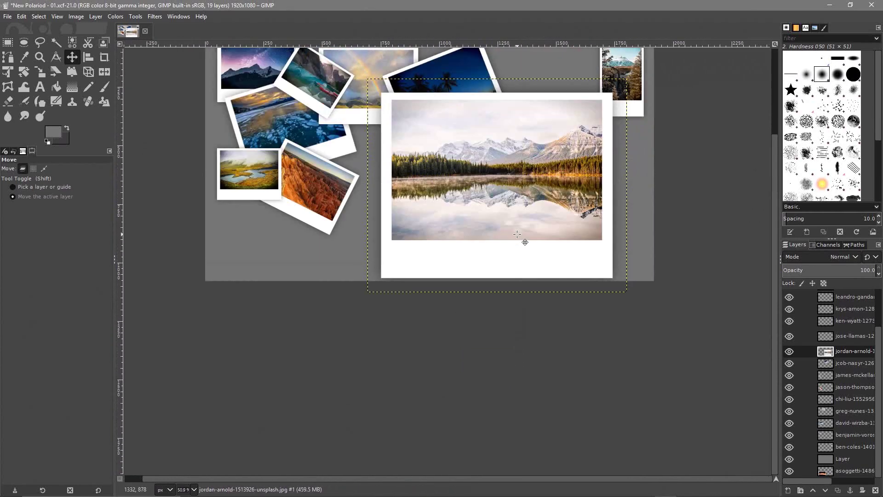
Scale the framed lake reflection photo proportionally around its center to about 401 × 329 px.
key("shift+s")
left_click(429, 190)
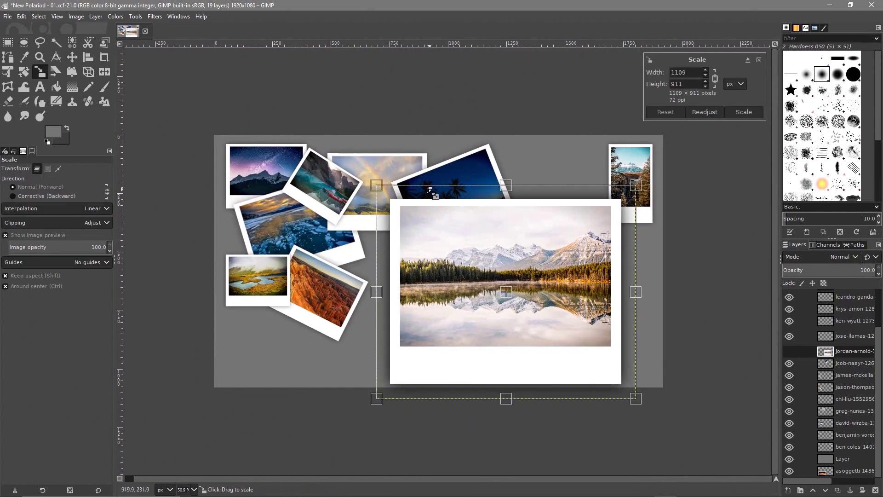
left_click_drag(377, 186, 566, 297)
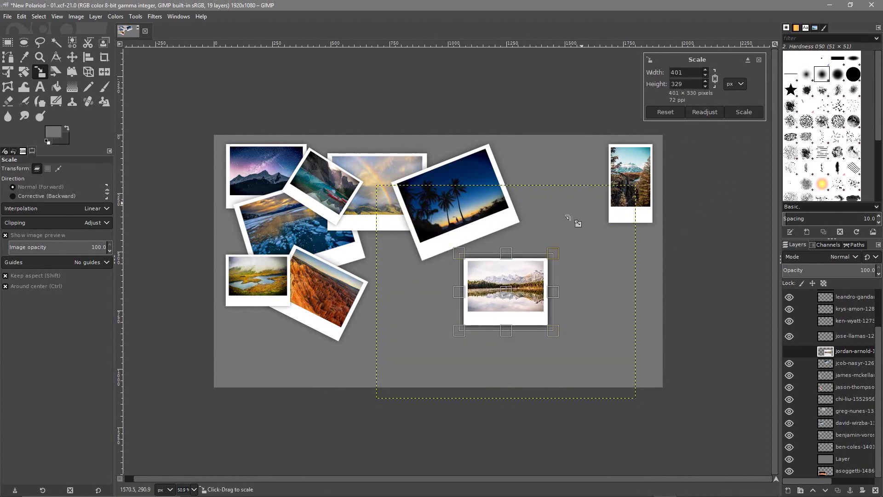
key("Return")
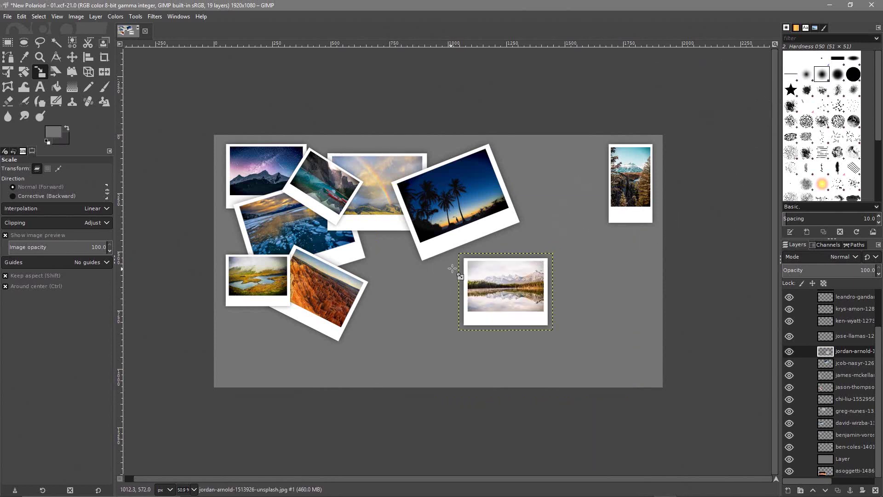
Rotate the lake reflection photo clockwise and place it over the palm tree photo's upper right corner.
key("shift+r")
left_click(473, 271)
left_click_drag(450, 235, 498, 250)
left_click(742, 122)
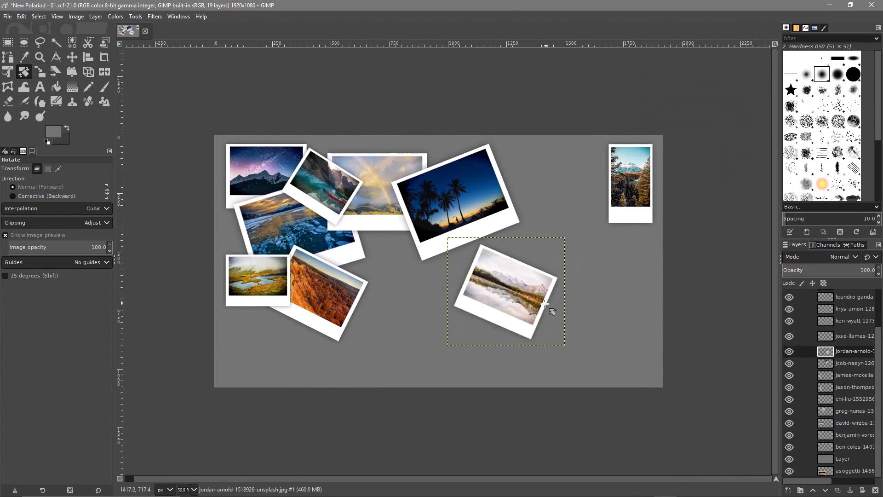
key("m")
left_click_drag(513, 292, 533, 190)
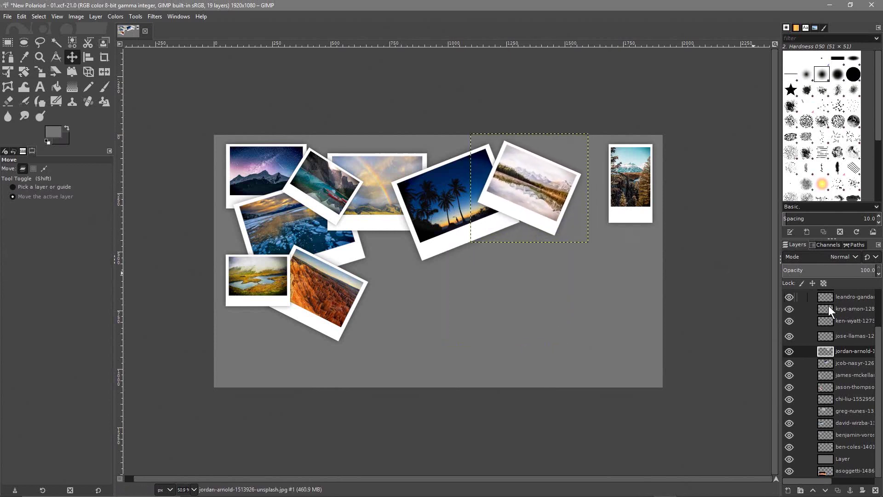
Bring the framed portrait photo of the sea stacks from below the canvas onto the gray background.
left_click(837, 339)
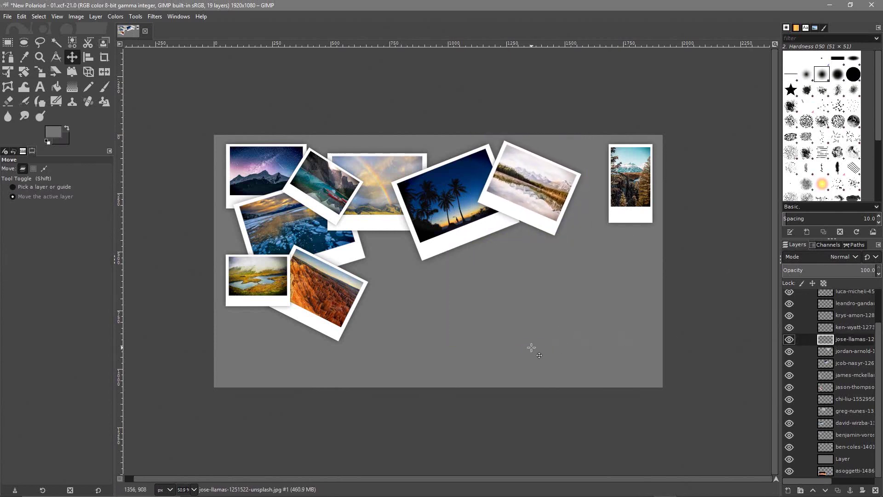
scroll(531, 347, "down", 5)
left_click_drag(528, 391, 535, 253)
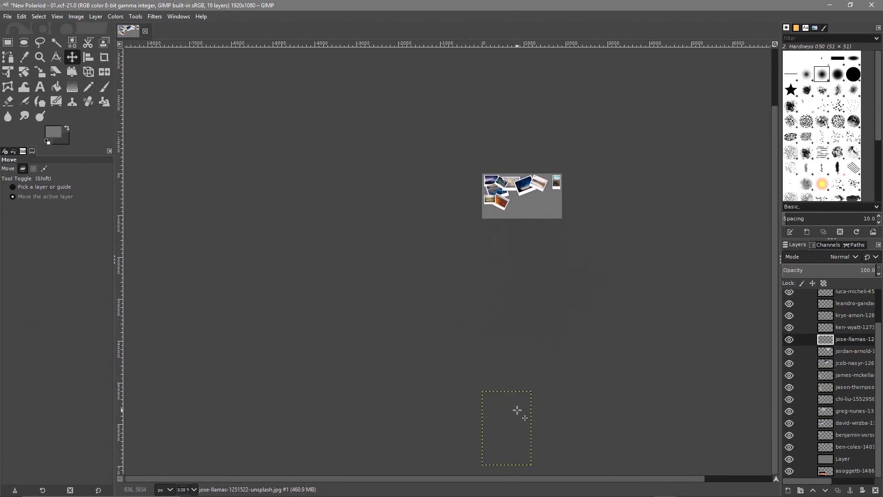
left_click_drag(515, 417, 538, 210)
scroll(536, 216, "up", 4)
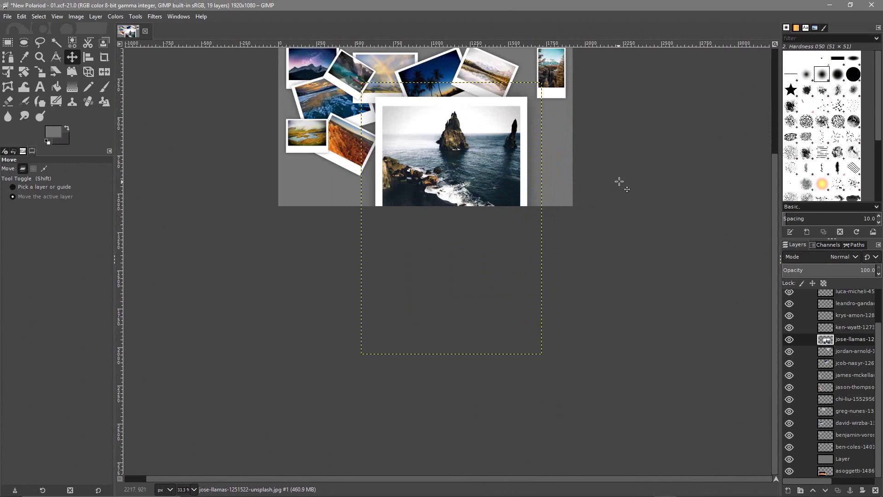
left_click_drag(619, 181, 645, 294)
scroll(578, 279, "up", 1)
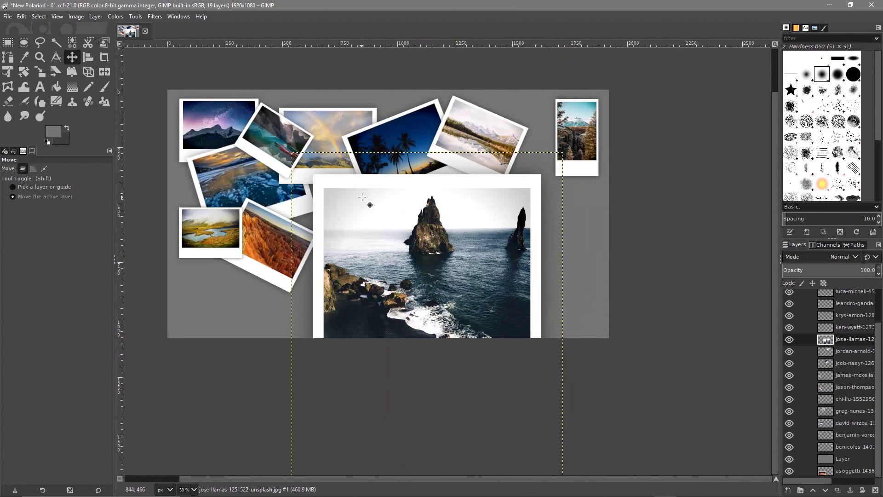
Scale the sea stacks photo proportionally to about 262 × 394 px and place it over the lower edge of the forest photo.
key("shift+s")
left_click_drag(293, 153, 609, 400)
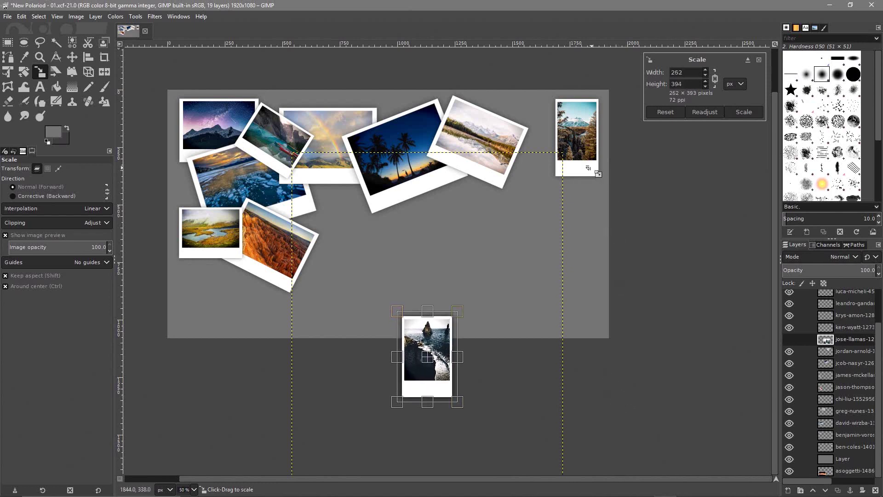
left_click(741, 111)
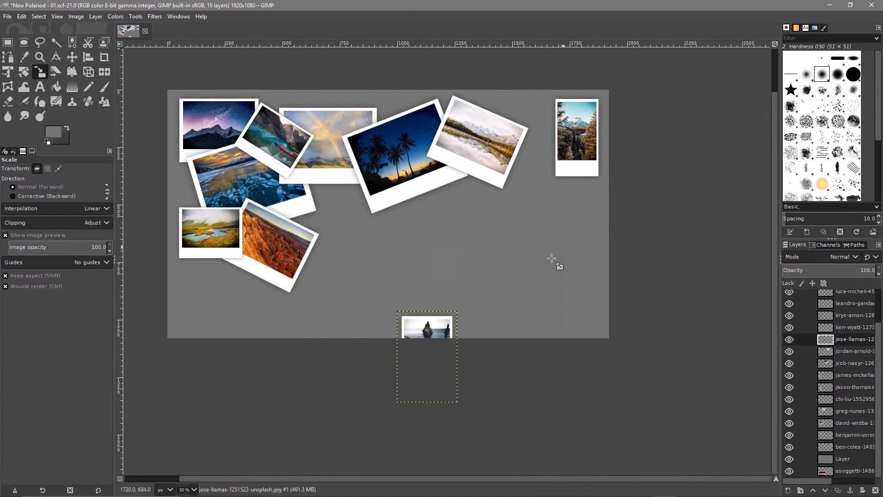
key("m")
left_click_drag(393, 326, 542, 163)
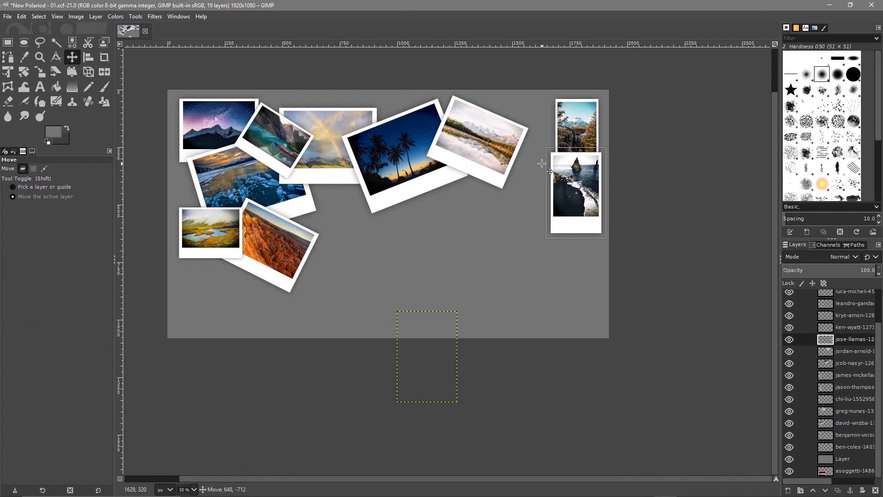
left_click_drag(541, 164, 543, 164)
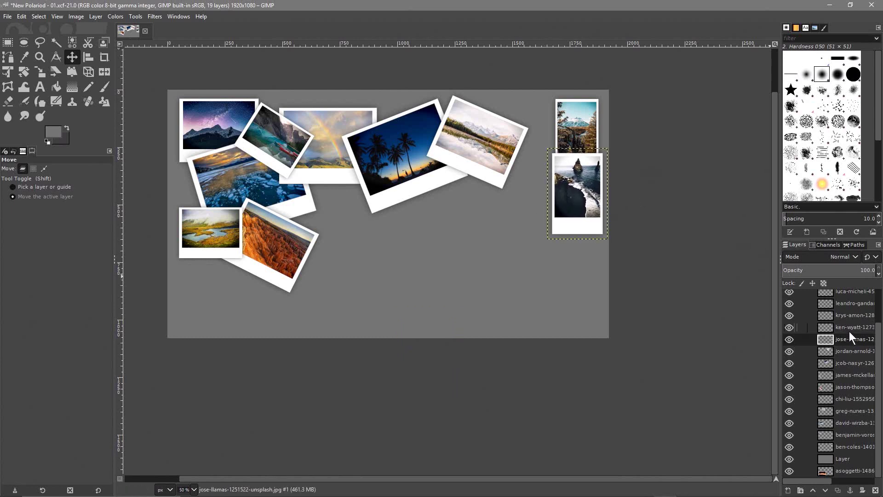
Save the collage and bring the framed snowy hills sunset photo from below the canvas onto the gray background.
left_click(829, 326)
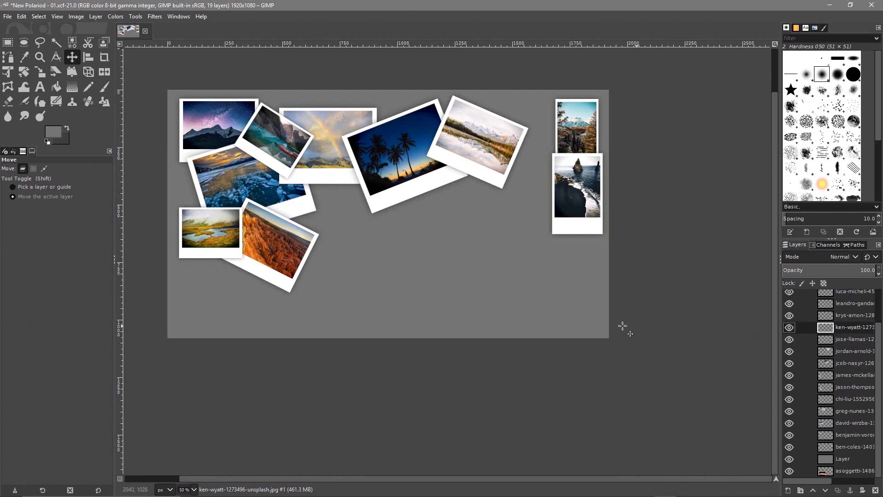
key("ctrl+s")
scroll(518, 344, "down", 4)
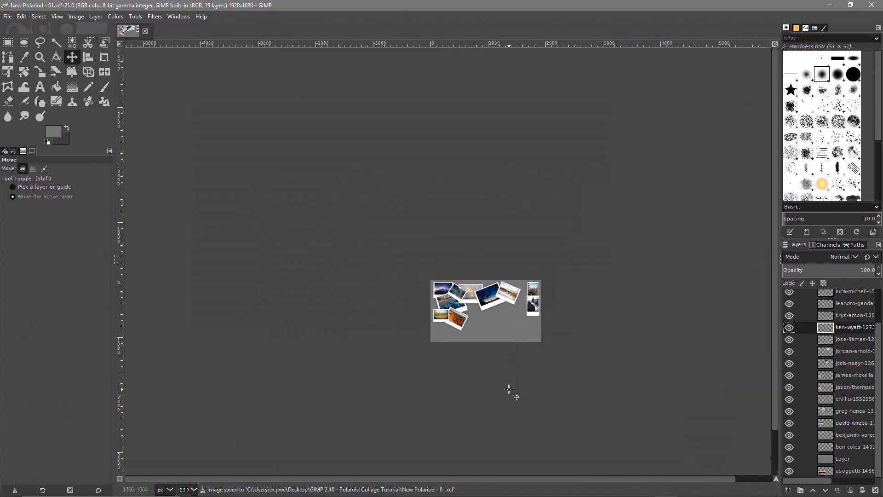
left_click_drag(509, 390, 546, 307)
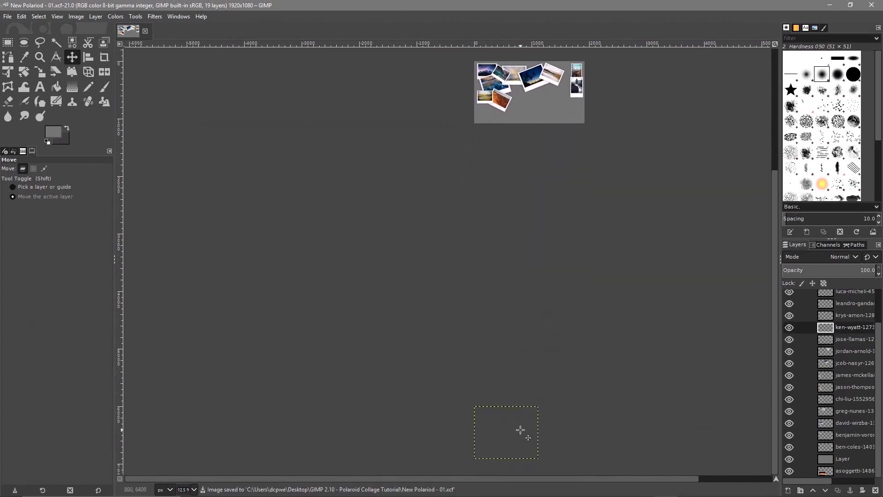
left_click_drag(510, 431, 562, 109)
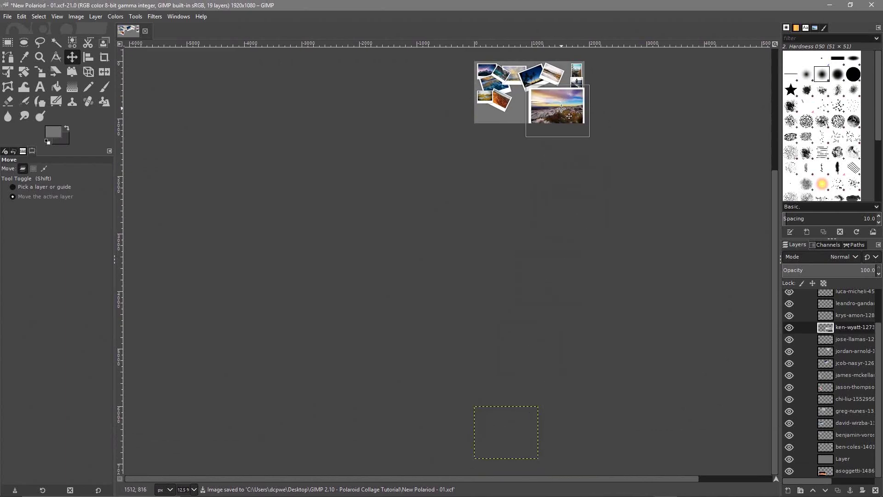
scroll(530, 138, "up", 3)
left_click_drag(534, 50, 476, 359)
scroll(484, 317, "up", 1)
left_click_drag(546, 413, 482, 322)
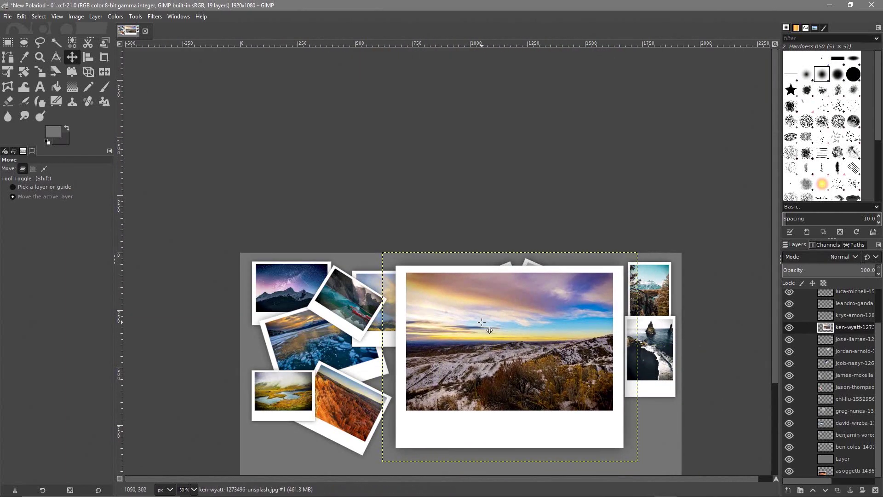
Scale the snowy hills sunset photo proportionally to about 424 × 349 px beneath the palm tree and lake reflection photos.
key("shift+s")
left_click(439, 304)
left_click_drag(383, 254, 555, 365)
scroll(555, 365, "down", 5)
scroll(556, 364, "right", 1)
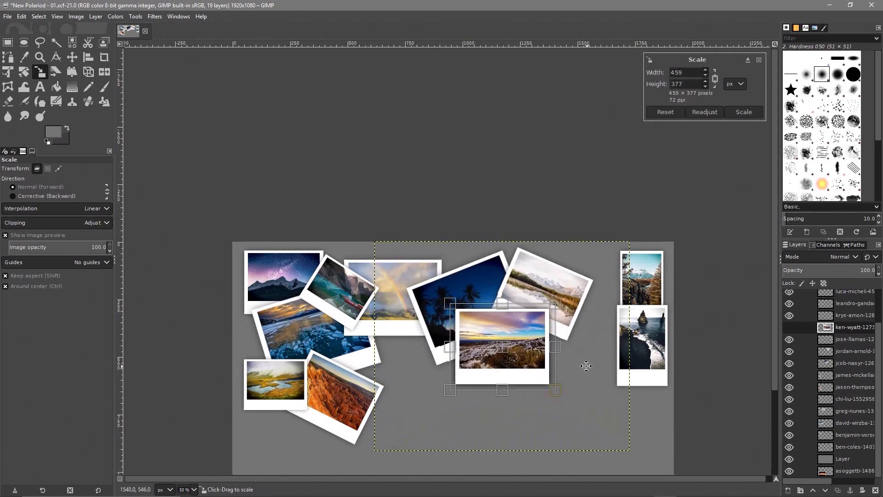
left_click_drag(546, 230, 547, 255)
left_click(744, 112)
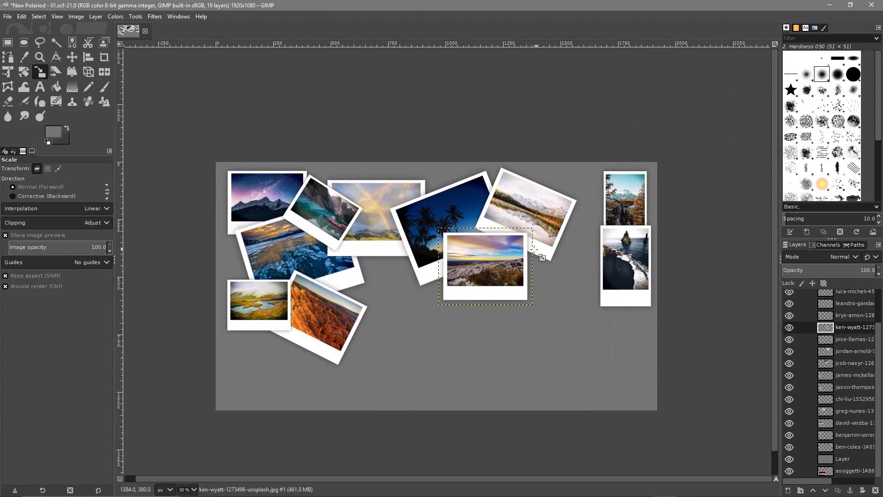
left_click_drag(490, 249, 496, 250)
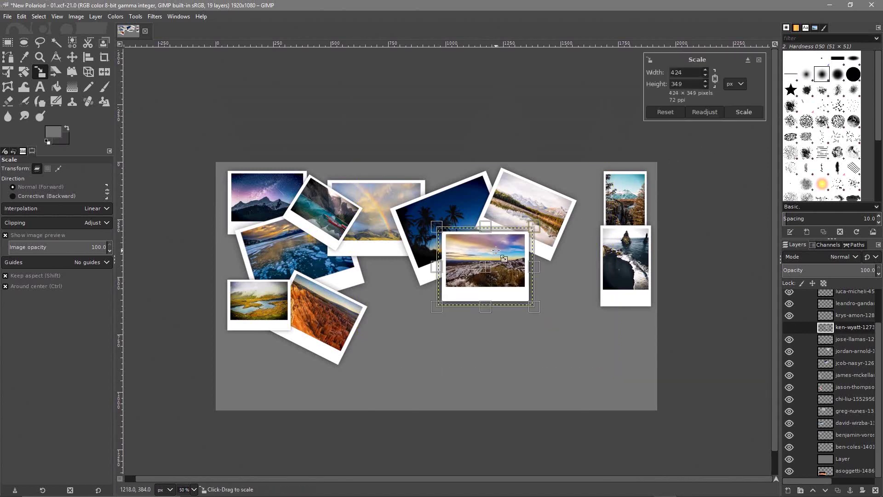
left_click(749, 114)
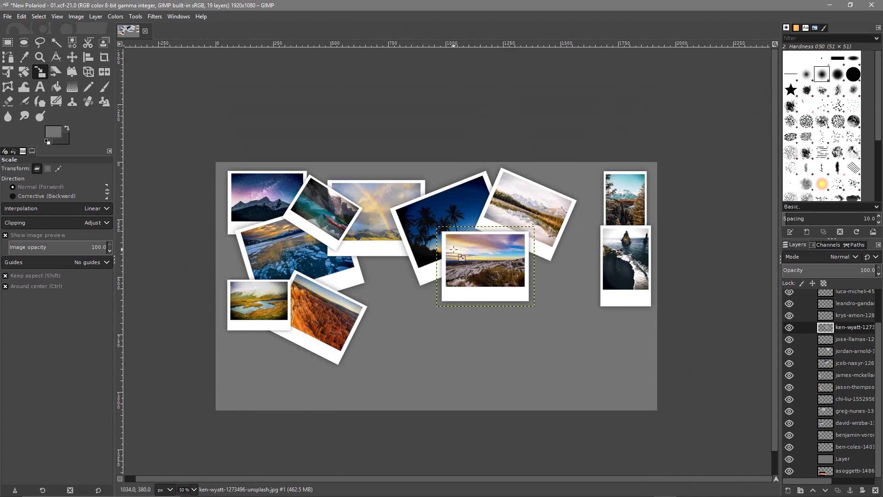
Move the snowy hills photo up over the palm tree photo's lower right corner and lower its layer two levels, beneath the lake reflection photo.
key("m")
left_click_drag(437, 249, 441, 232)
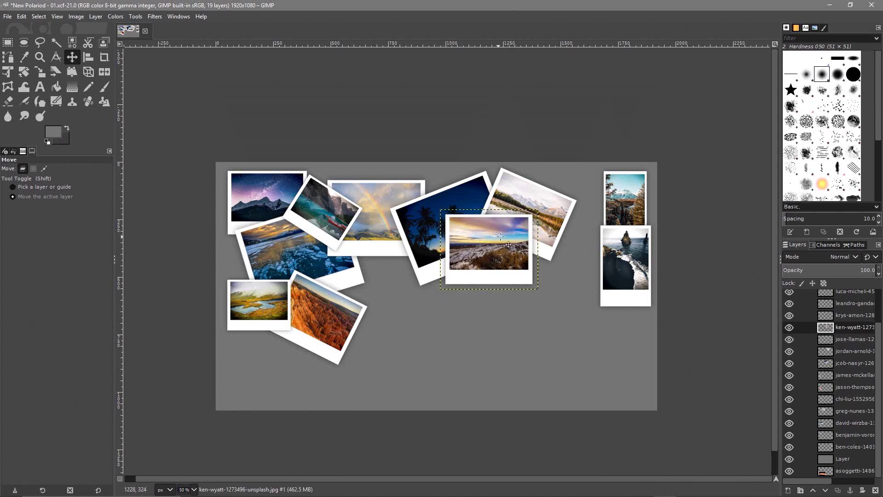
left_click(831, 327)
left_click(826, 490)
left_click(826, 490)
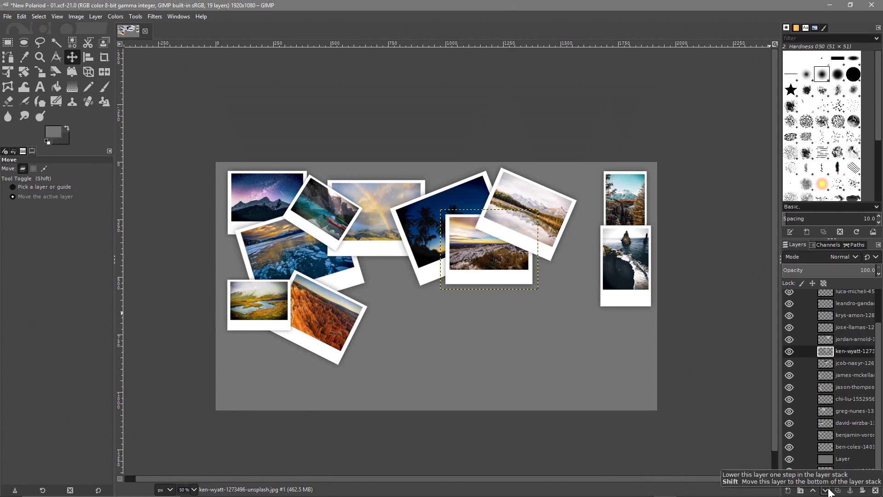
left_click_drag(465, 252, 469, 254)
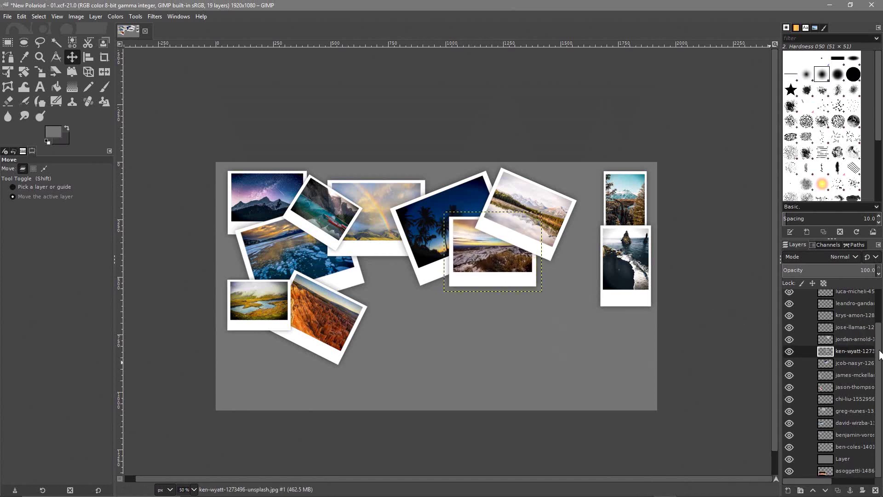
Bring the framed orange desert rocks photo from below the canvas onto the gray background.
left_click(842, 312)
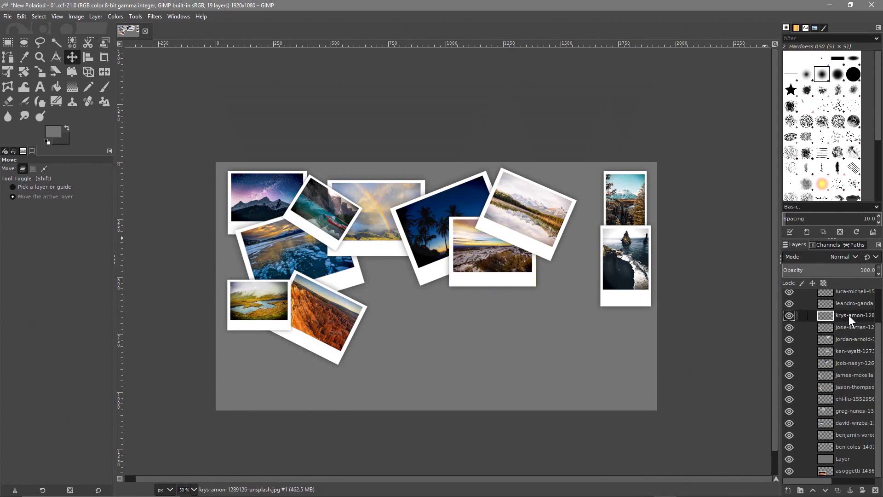
scroll(562, 379, "down", 5)
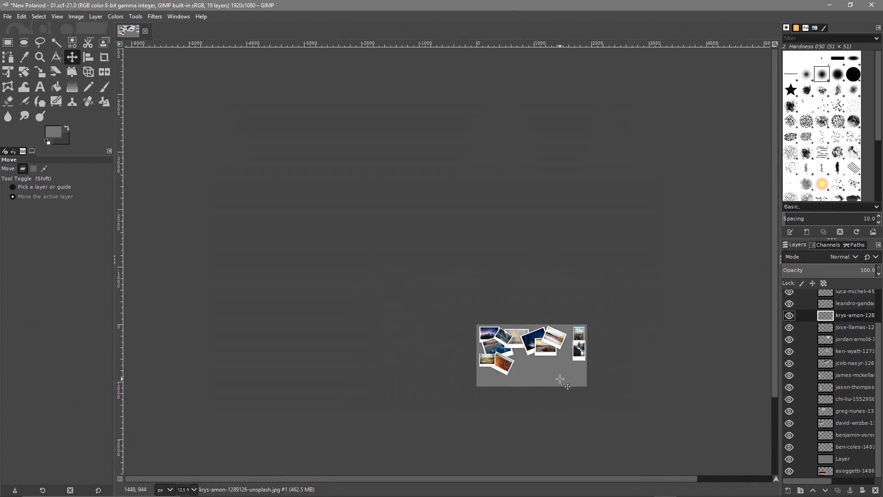
left_click_drag(545, 386, 560, 286)
left_click_drag(578, 397, 539, 277)
left_click_drag(513, 411, 529, 164)
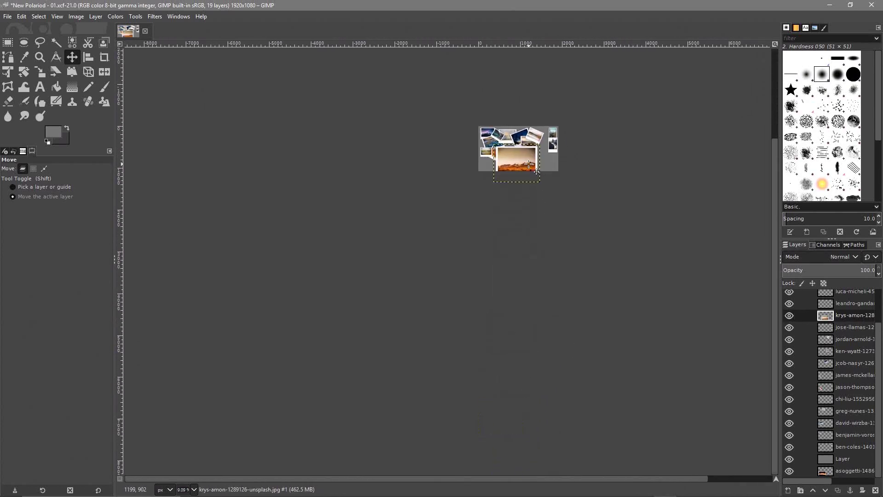
Scale the desert rocks photo proportionally to about half its size near the canvas's lower edge.
scroll(846, 311, "up", 2)
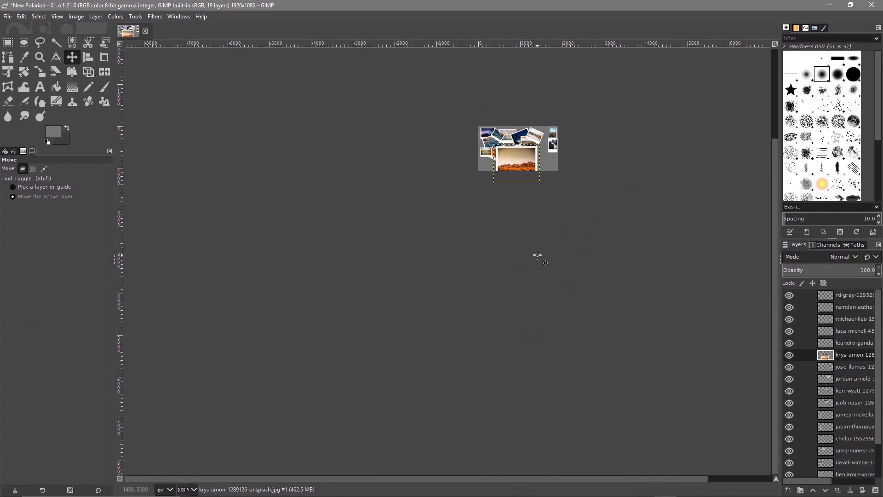
scroll(536, 199, "up", 2)
scroll(525, 213, "up", 1)
scroll(522, 258, "up", 2)
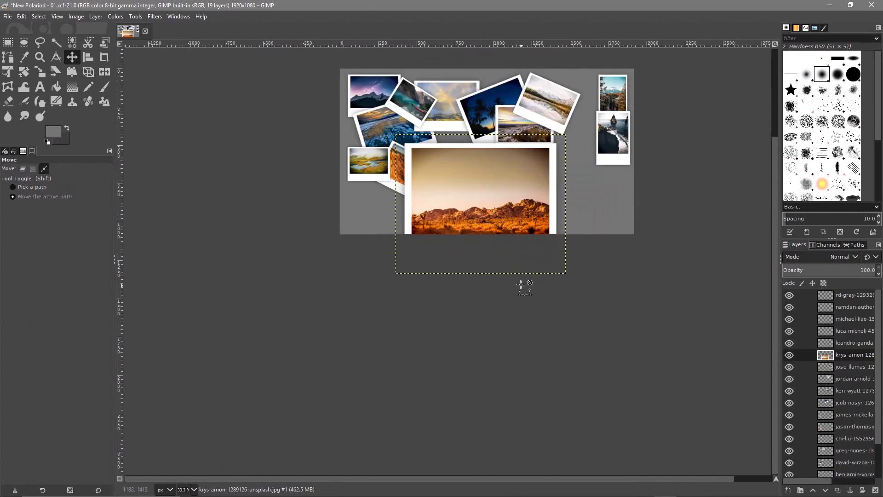
scroll(563, 197, "up", 3)
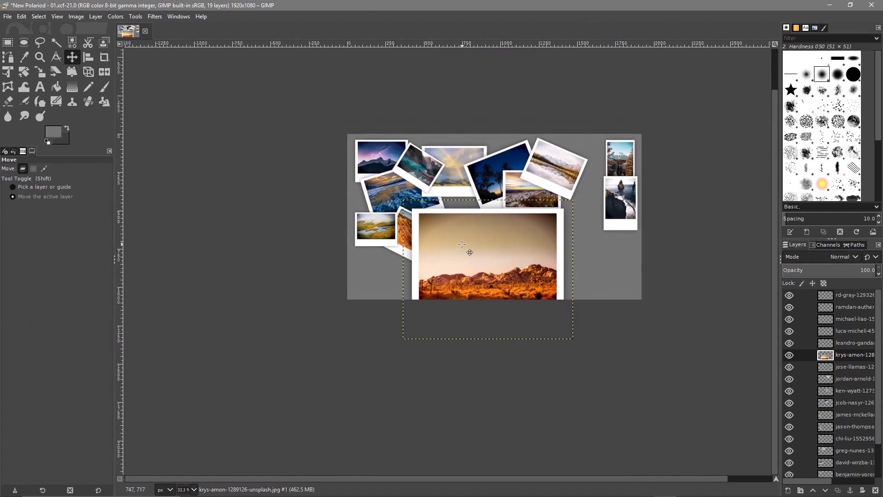
key("s")
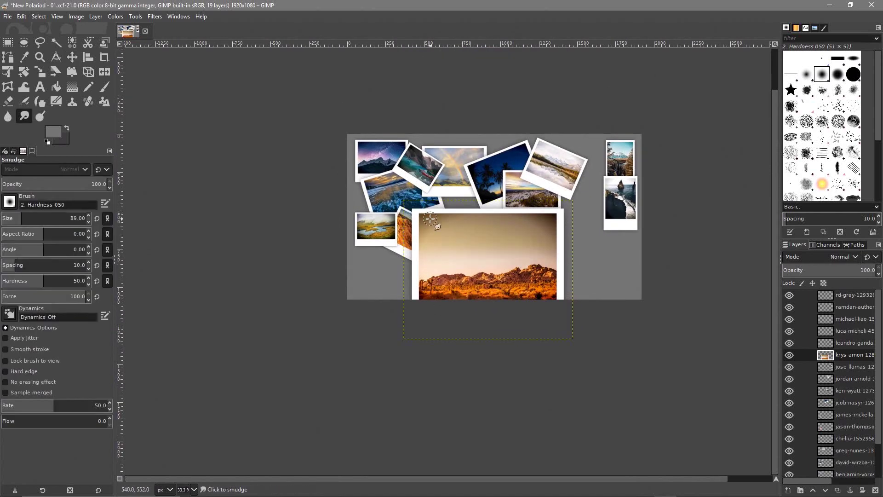
key("shift+s")
left_click(433, 219)
mouse_move(416, 208)
left_mouse_down()
mouse_move(491, 248)
mouse_move(459, 235)
left_mouse_up()
left_click(743, 112)
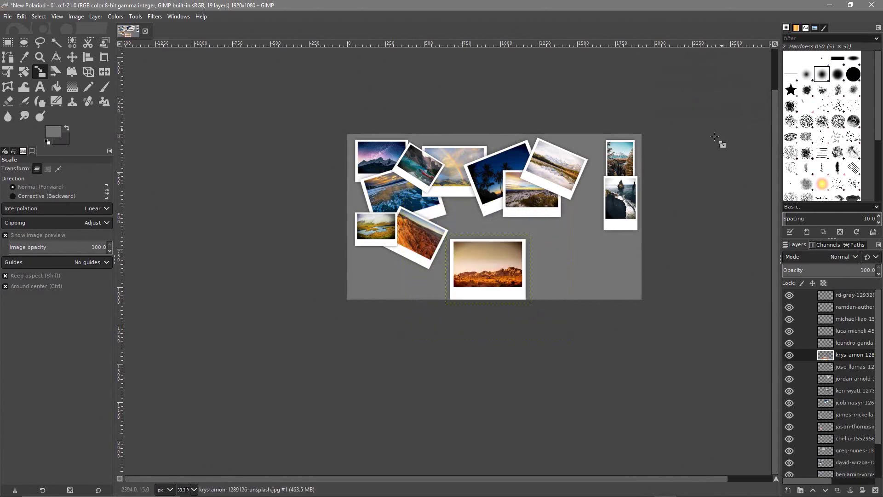
Rotate the desert rocks photo clockwise by about 19.78 degrees.
left_click(495, 263)
key("r")
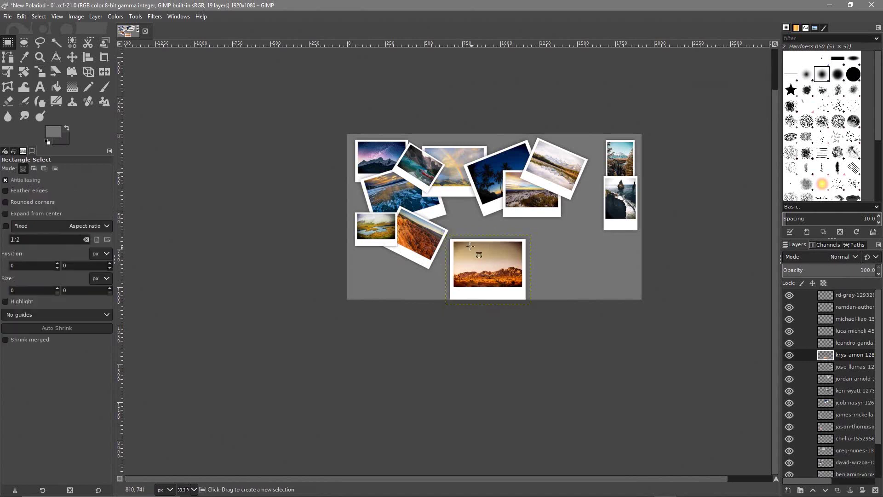
key("shift")
key("shift+r")
left_click(448, 229)
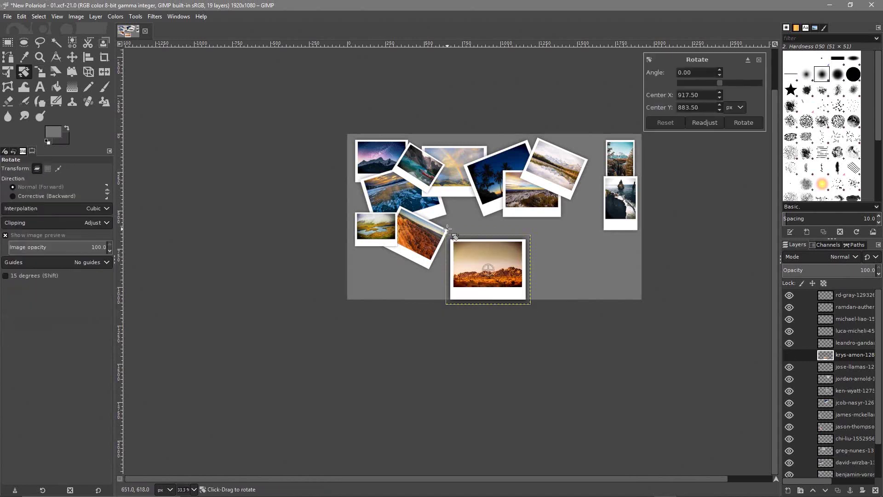
left_click_drag(448, 230, 466, 226)
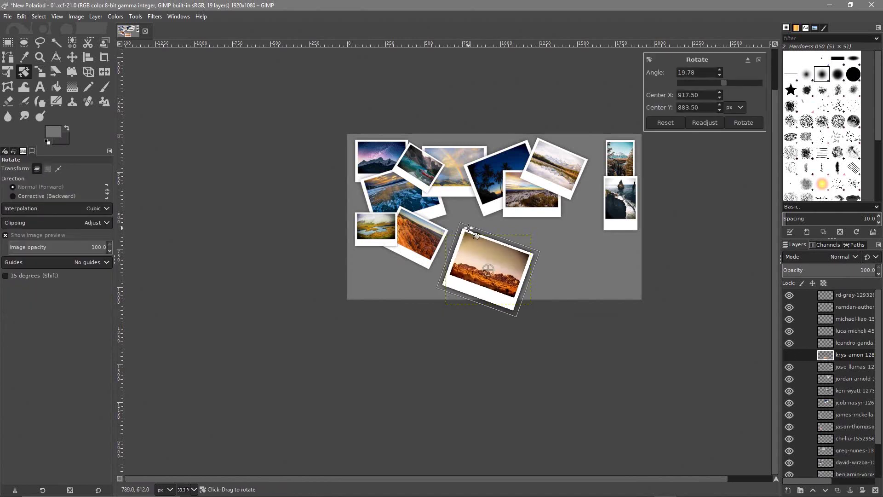
left_click(744, 122)
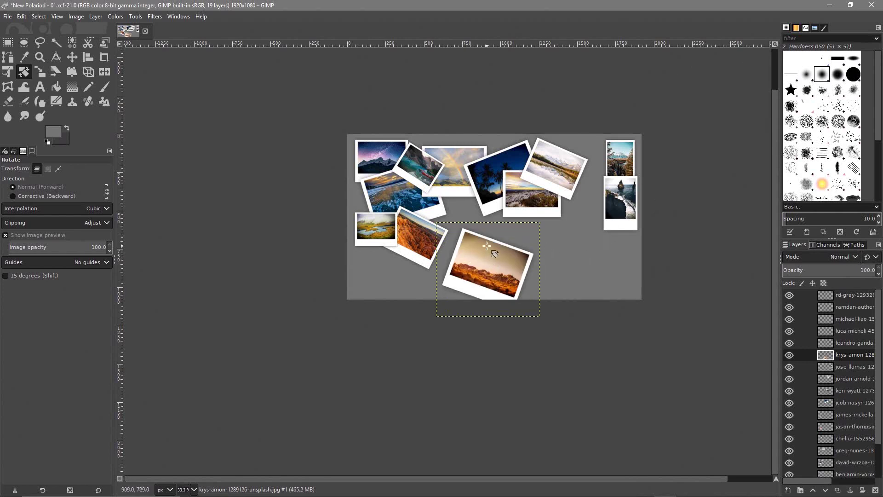
Rotate the desert rocks photo counterclockwise past level and place it overlapping the lake reflection, snowy hills and sea stacks photos.
left_click(476, 227)
left_click_drag(455, 216, 450, 267)
left_click(743, 122)
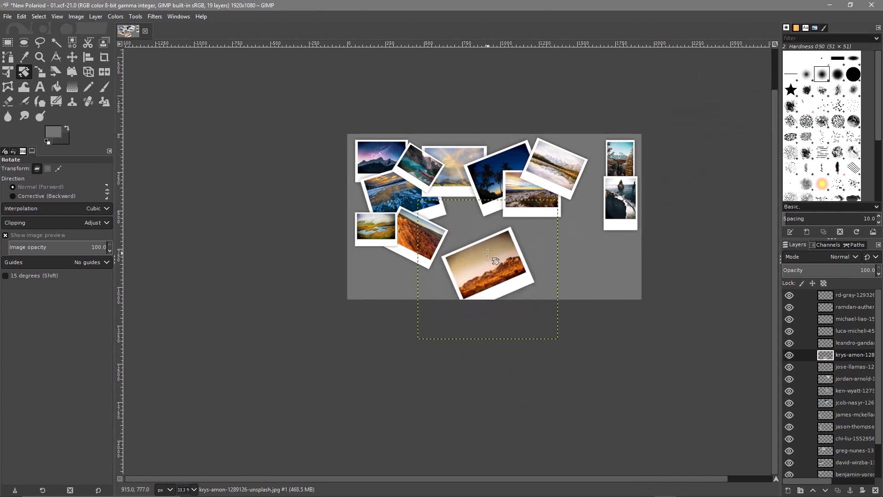
key("m")
left_click_drag(487, 258, 594, 213)
left_click_drag(574, 198, 573, 197)
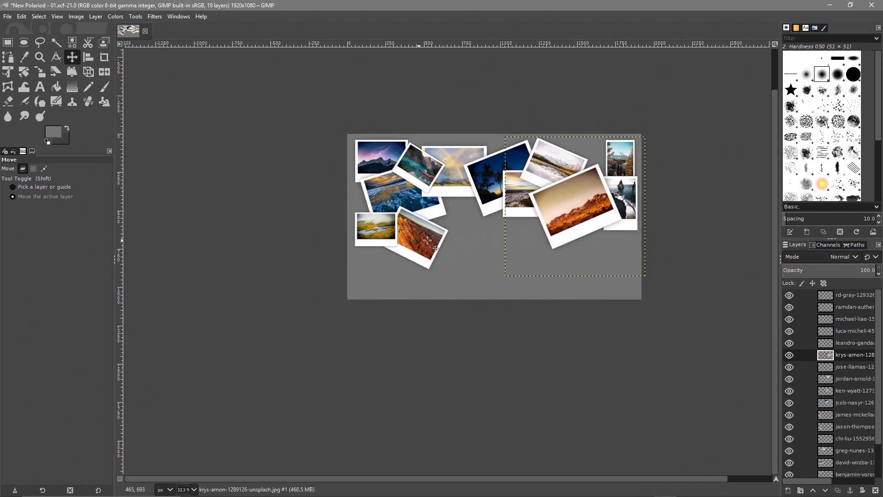
Lower the orange mountain photo's layer two levels in the stack and shift the photo slightly up and right.
left_click(841, 357)
left_click(824, 490)
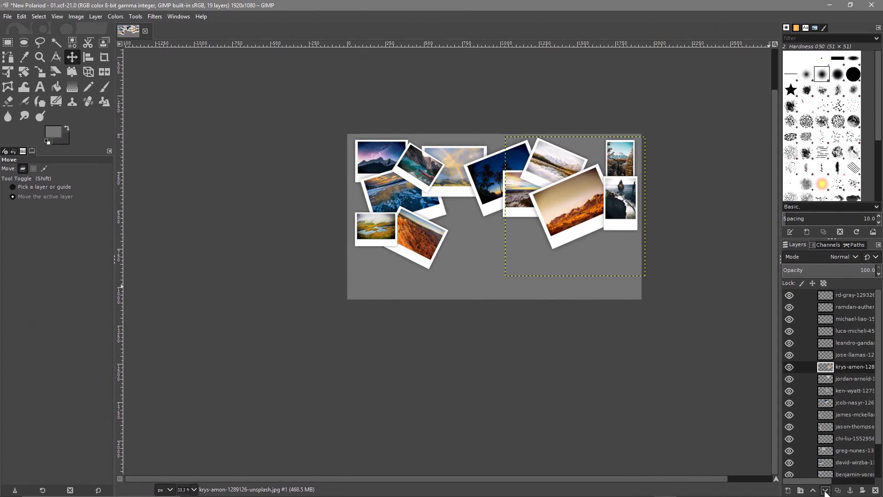
left_click(824, 490)
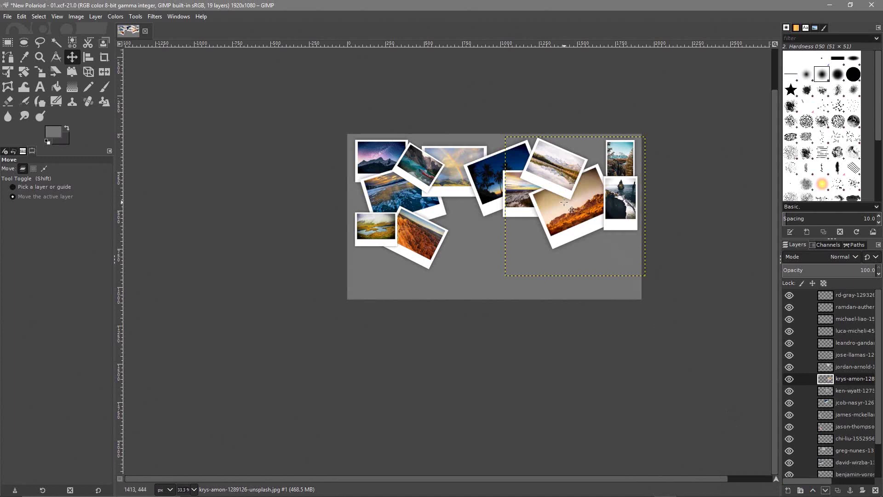
left_click_drag(564, 202, 570, 183)
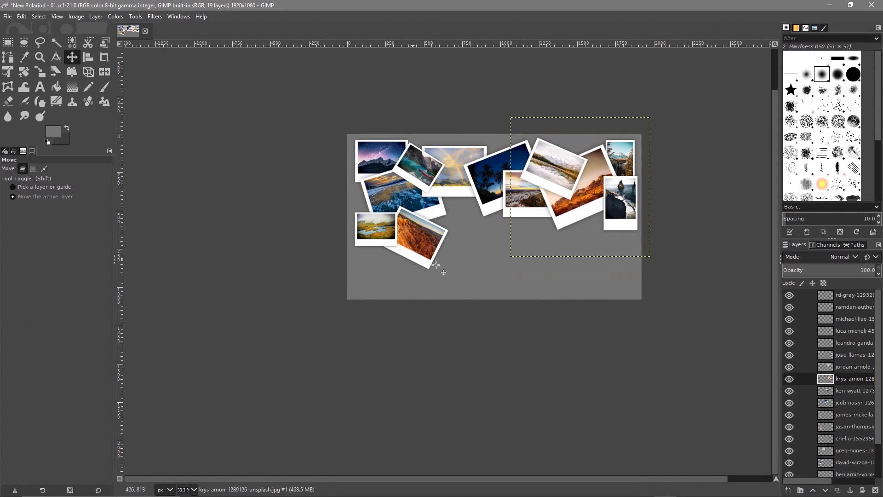
Move the tall forest path photo from far below onto the lower middle of the canvas.
left_click(851, 327)
scroll(608, 347, "down", 4)
left_click_drag(621, 352, 571, 182)
scroll(575, 184, "up", 1)
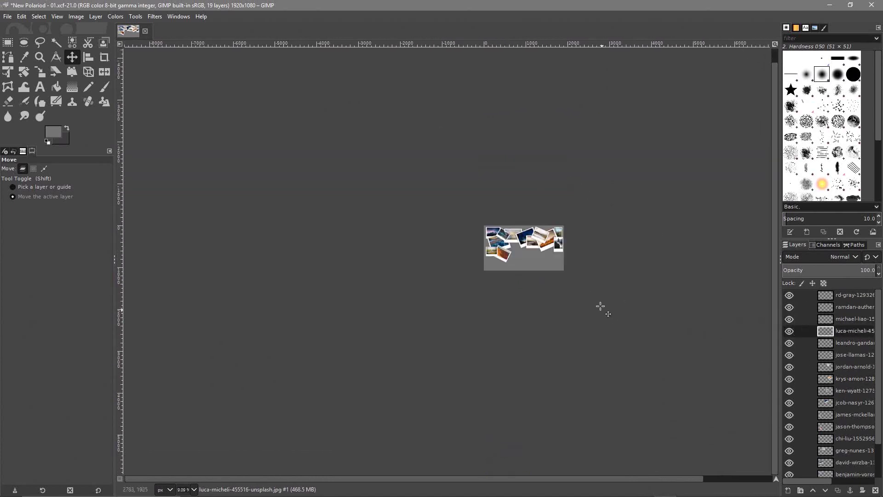
left_click_drag(603, 307, 575, 153)
left_click(854, 341)
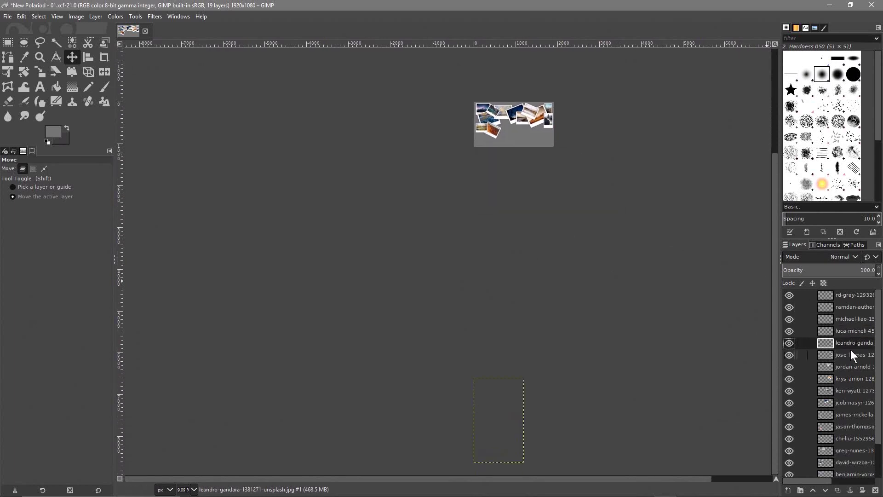
left_click(849, 354)
left_click(851, 341)
left_click_drag(506, 415, 524, 159)
Bring the four remaining off-canvas photo layers up to the area just below the canvas's right part.
left_click(830, 332)
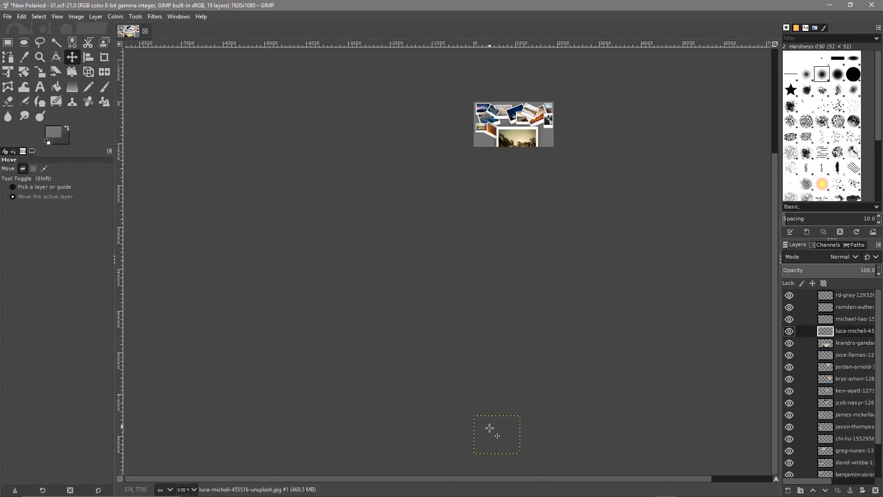
left_click_drag(489, 428, 551, 173)
left_click(834, 315)
left_click_drag(501, 453, 553, 187)
left_click(854, 307)
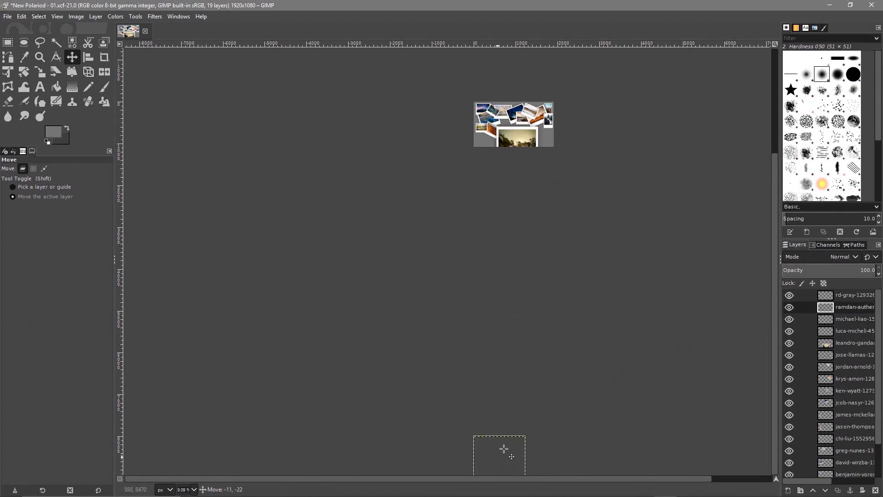
left_click_drag(504, 451, 556, 161)
left_click(845, 297)
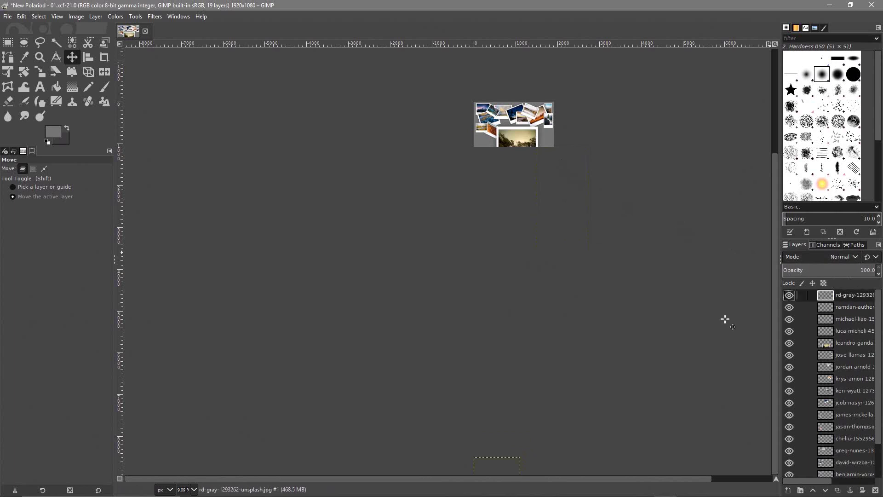
left_click_drag(501, 458, 564, 164)
Scale the forest path photo to 342 × 567 px and place it beside the tilted orange rock photo.
left_click(849, 343)
scroll(587, 175, "up", 3)
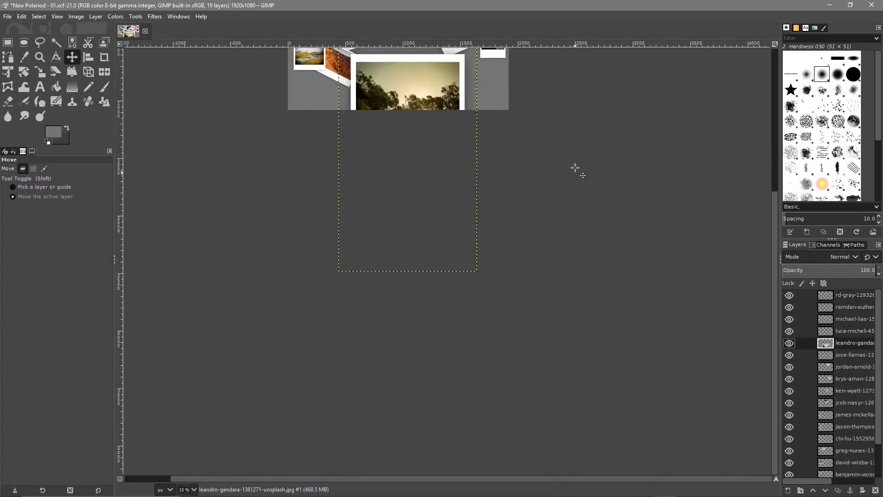
left_click_drag(529, 148, 567, 338)
scroll(518, 303, "up", 1)
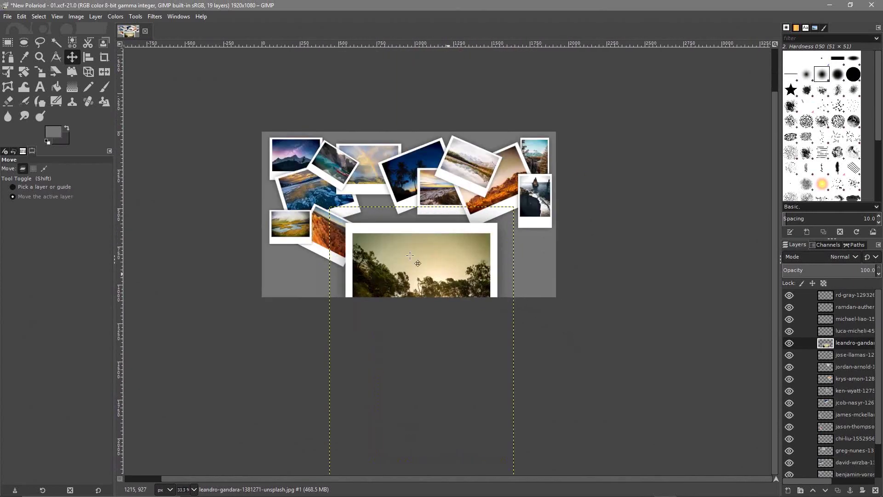
left_click(383, 241)
key("shift+s")
left_click(383, 241)
left_click_drag(383, 242, 489, 349)
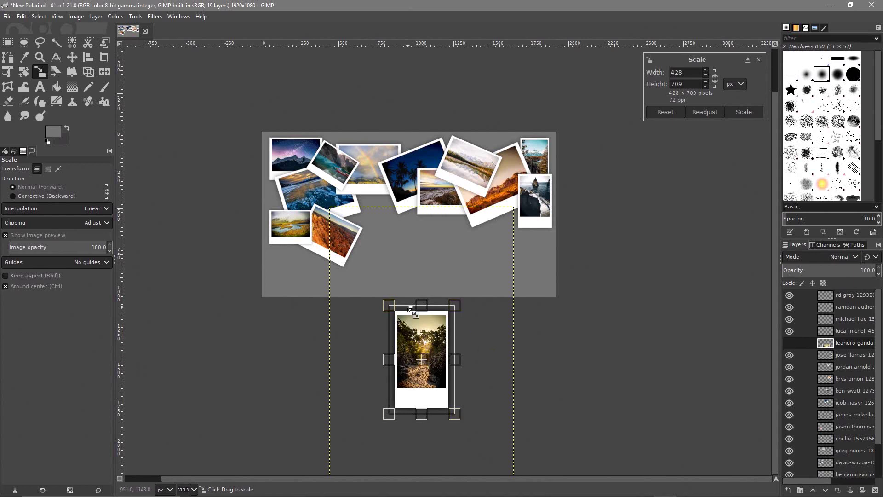
left_click_drag(389, 305, 395, 316)
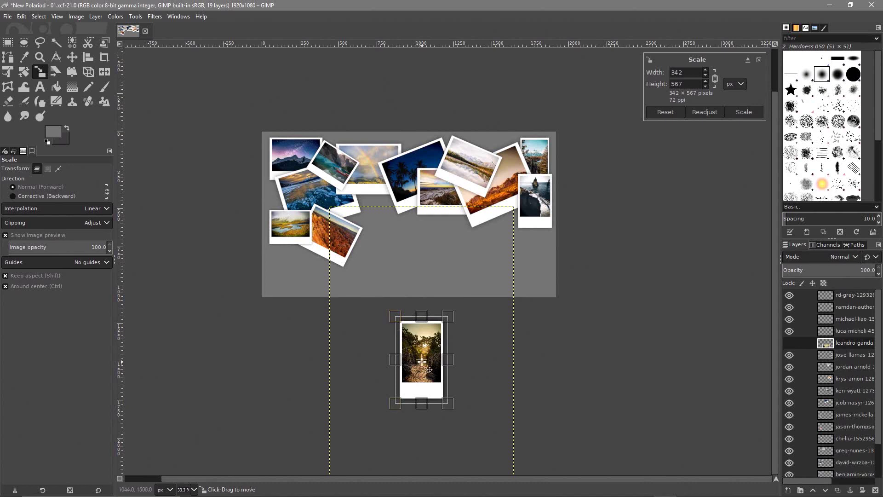
left_click_drag(429, 369, 383, 227)
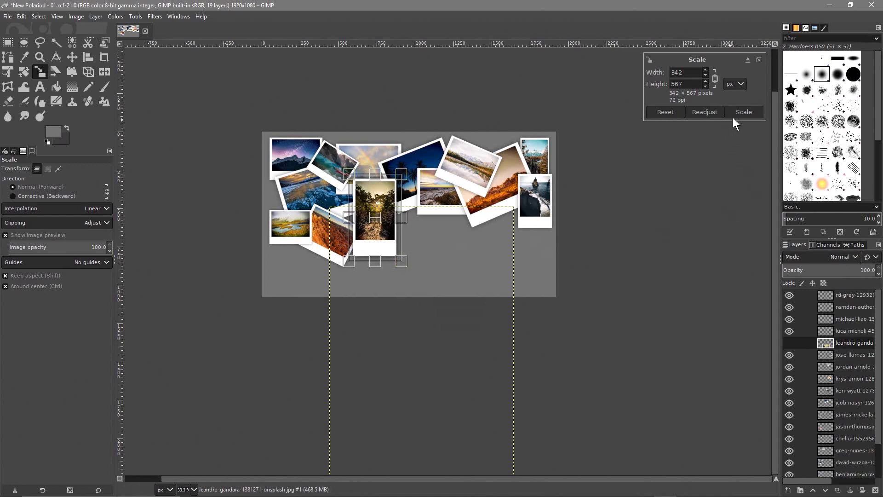
left_click(743, 111)
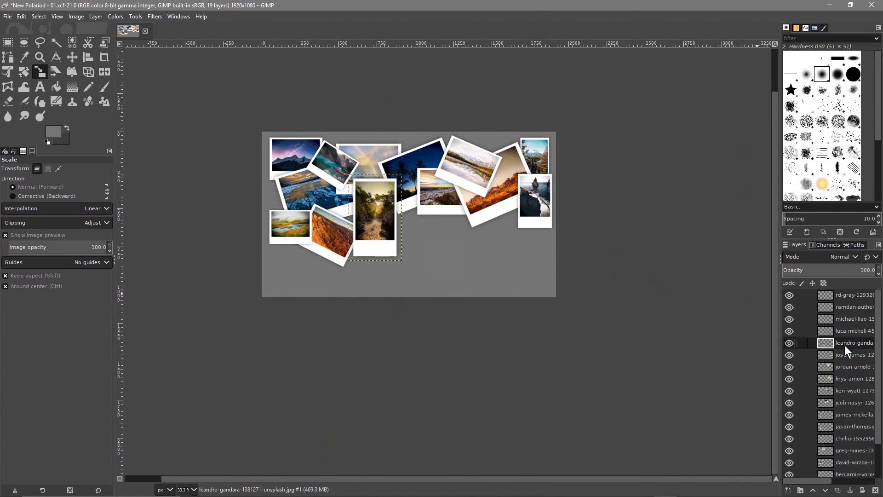
Lower the forest path photo's layer six levels in the layer stack.
left_click(825, 490)
left_click(825, 490)
left_click(825, 490)
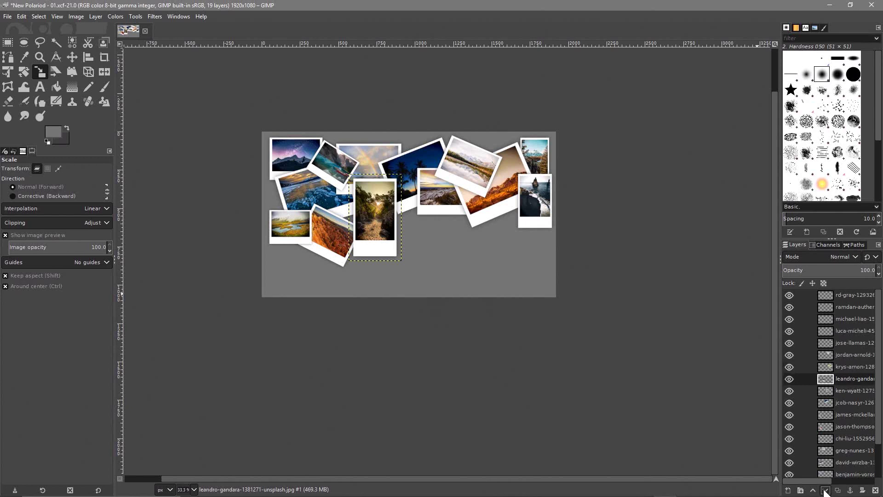
left_click(825, 490)
left_click(826, 490)
left_click(825, 490)
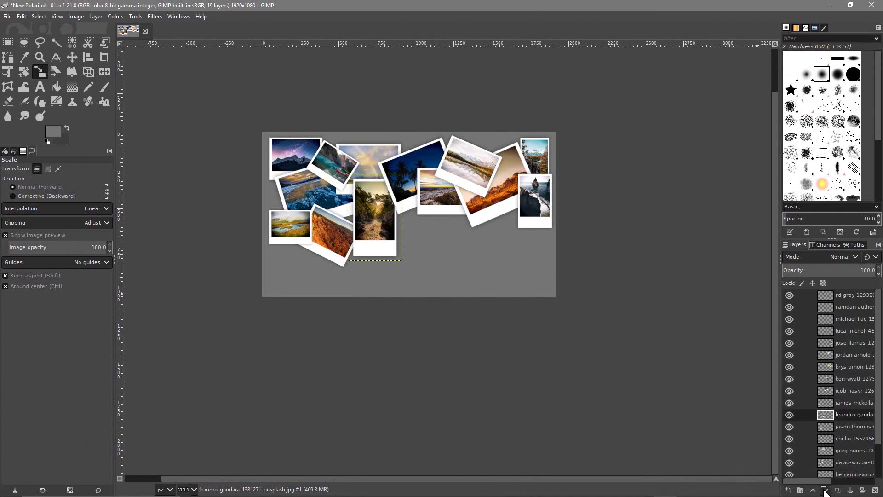
Enlarge the forest path photo to 359 × 592 px and shift it slightly left and up.
left_click(369, 216)
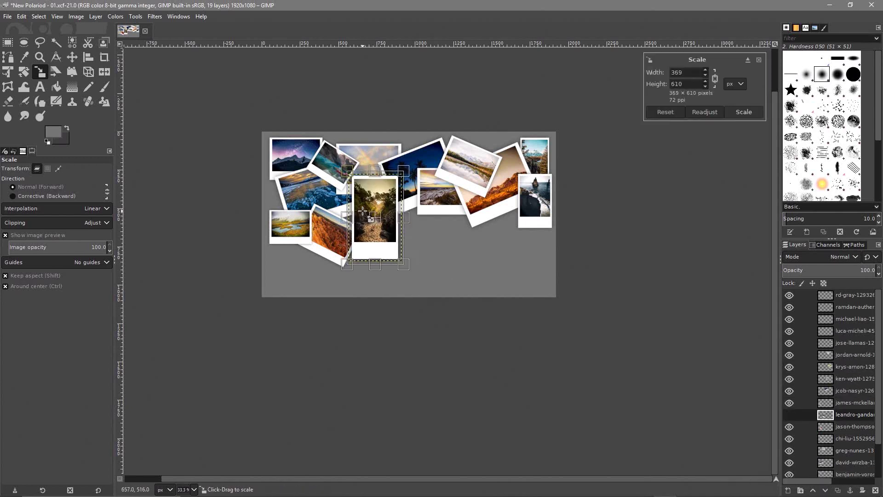
left_click_drag(360, 185, 359, 183)
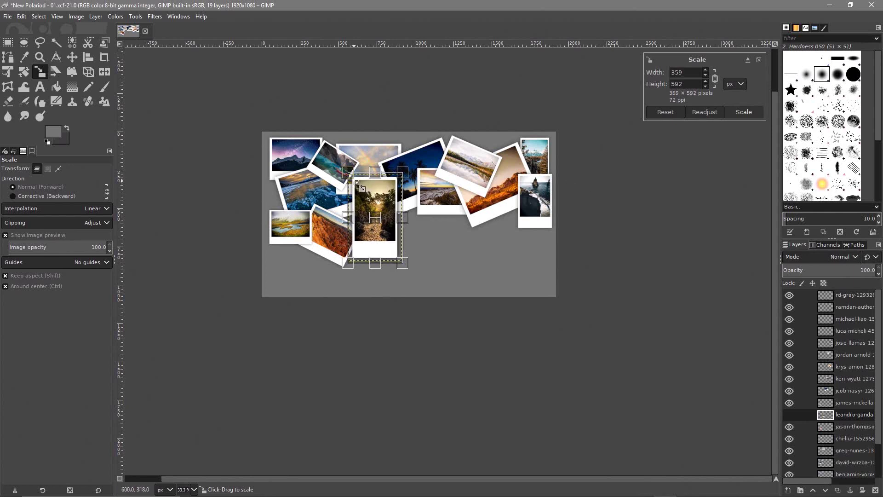
left_click(745, 112)
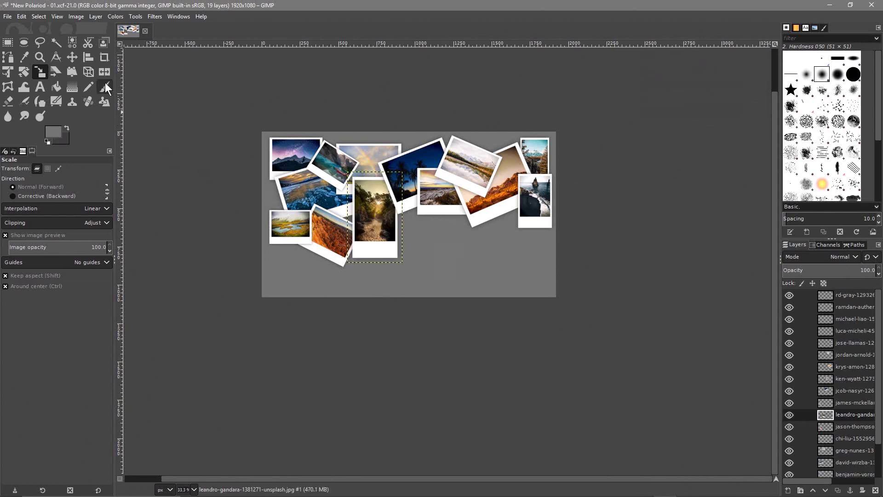
left_click(73, 58)
left_click_drag(393, 231, 373, 221)
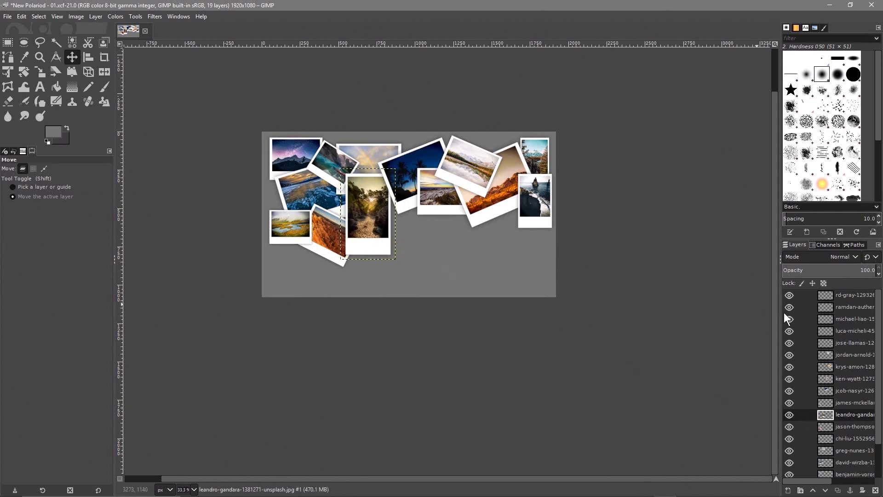
Move the purple lake photo onto the lower middle of the canvas and scale it to 598 × 491 px.
left_click(848, 330)
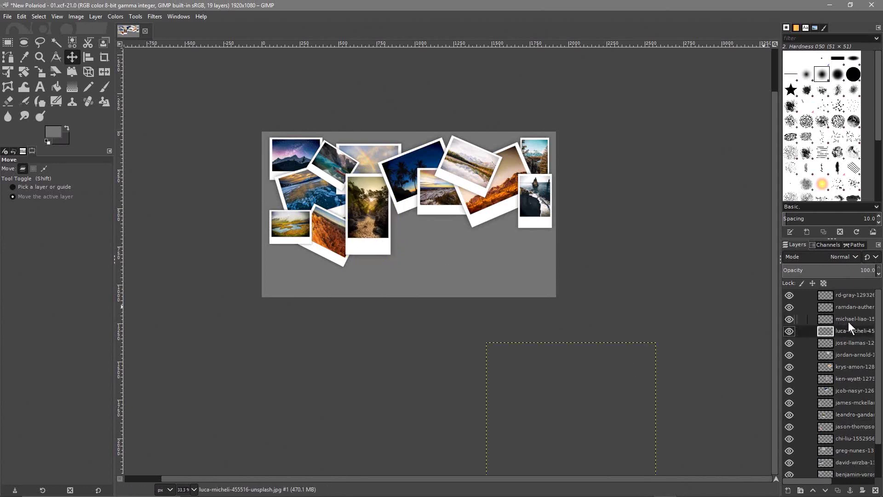
left_click(850, 342)
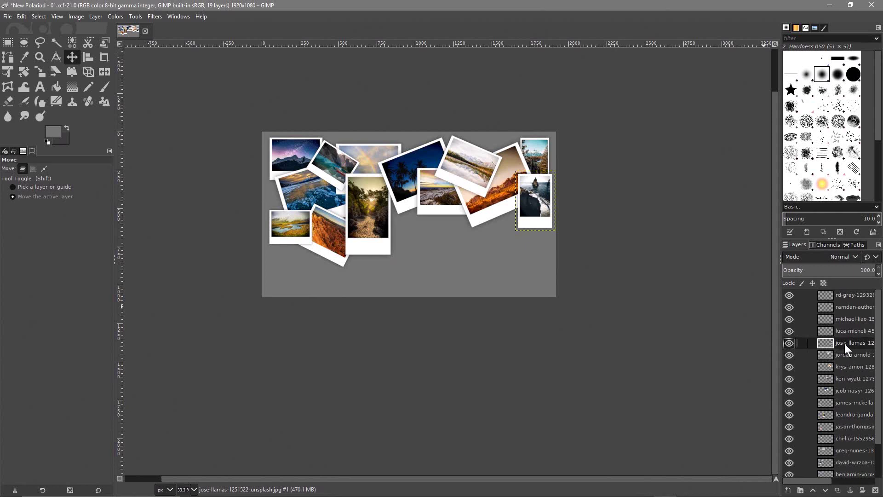
left_click(856, 331)
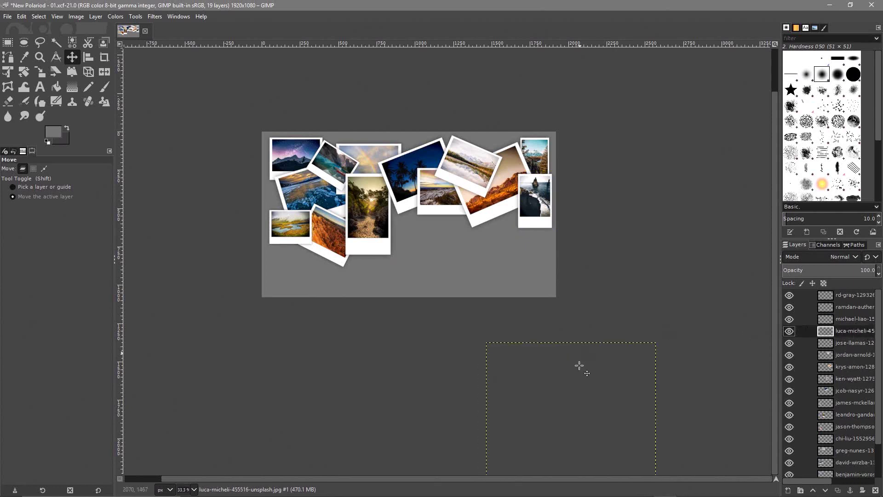
left_click_drag(579, 376, 455, 282)
key("shift+s")
left_click(450, 235)
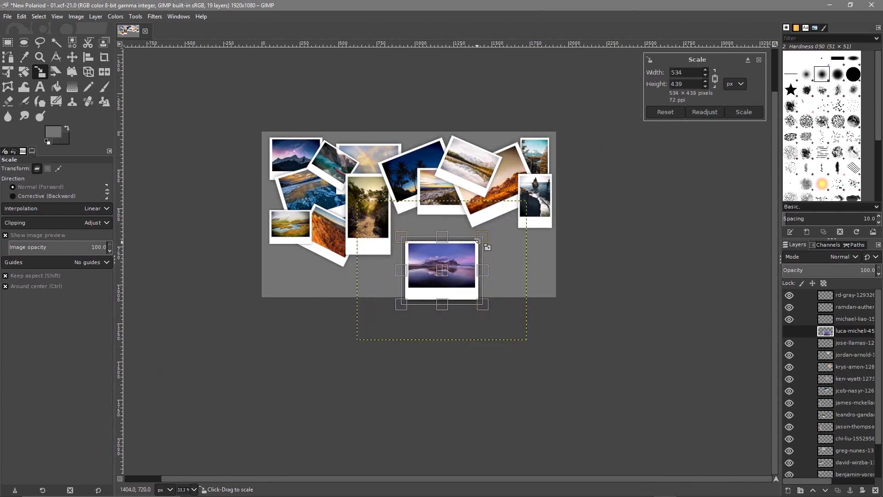
left_click_drag(479, 238, 502, 236)
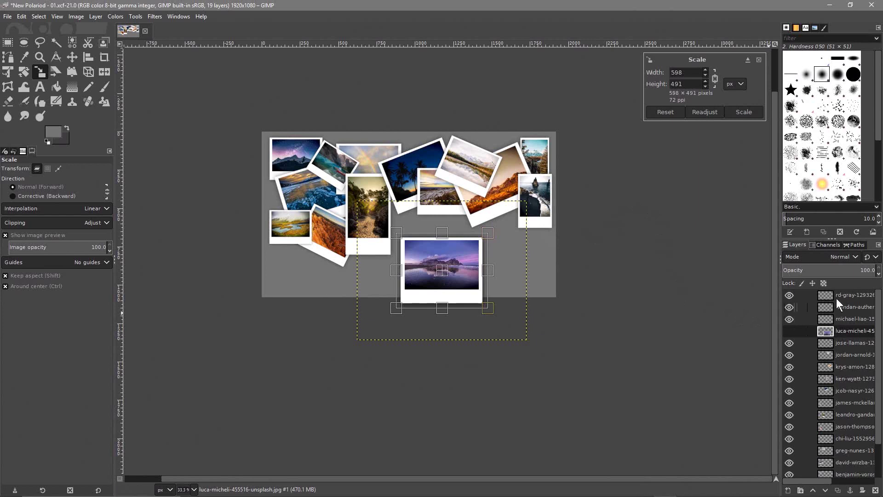
left_click(737, 110)
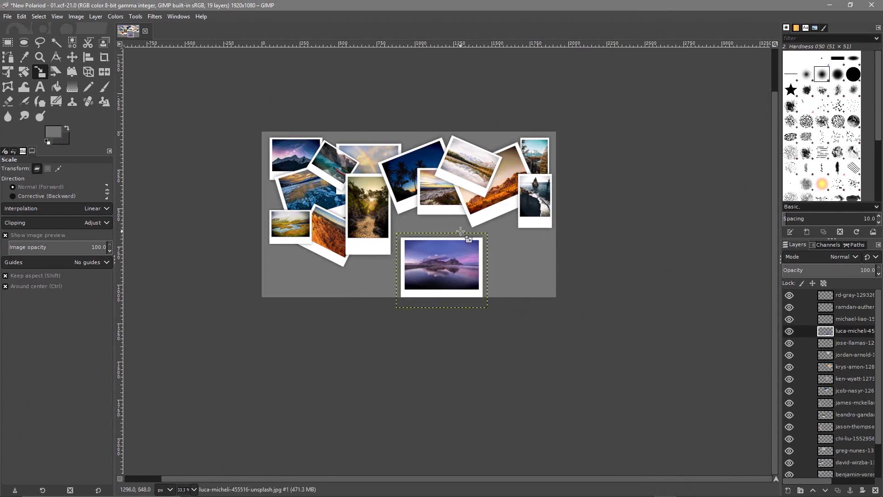
Rotate the purple lake photo by about 35 degrees clockwise.
key("shift+r")
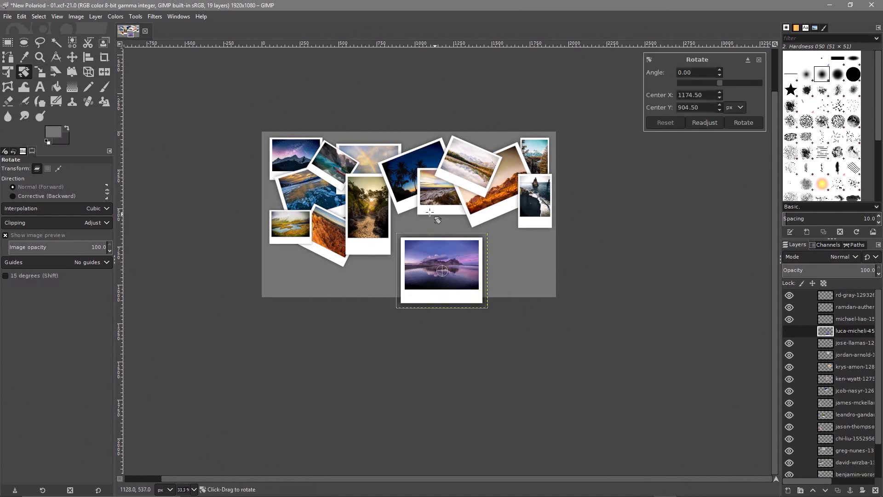
left_click_drag(429, 214, 453, 222)
mouse_move(457, 271)
left_mouse_down()
mouse_move(428, 264)
mouse_move(440, 270)
left_mouse_up()
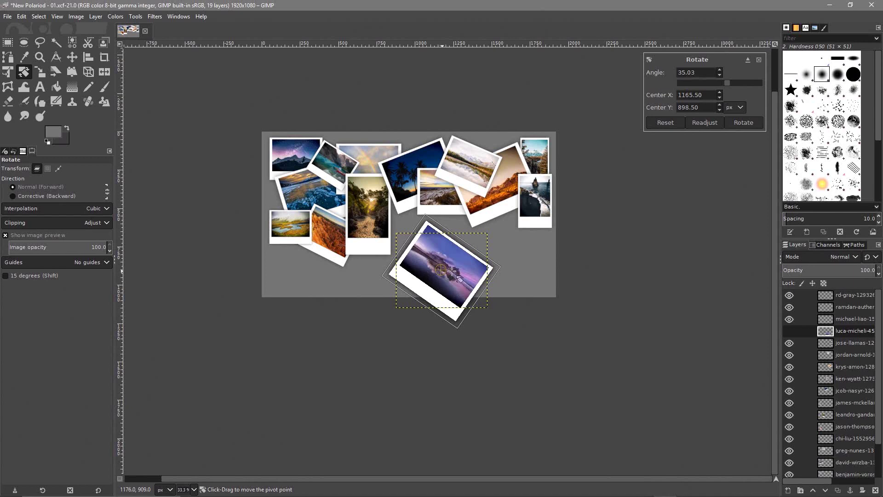
left_click(743, 123)
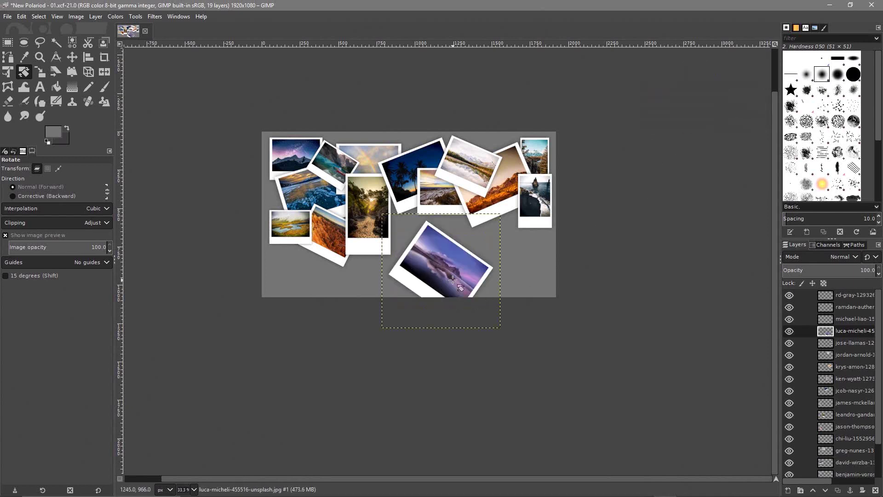
Move the purple lake photo against the forest path photo's lower right edge and lower its layer five levels.
key("m")
left_click_drag(455, 280, 404, 254)
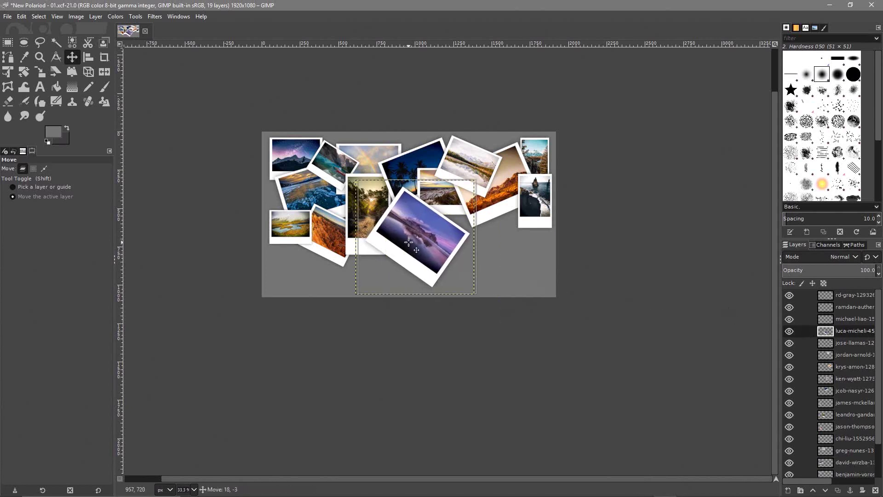
left_click(825, 491)
left_click(825, 491)
left_click(825, 490)
left_click(825, 491)
left_click(825, 491)
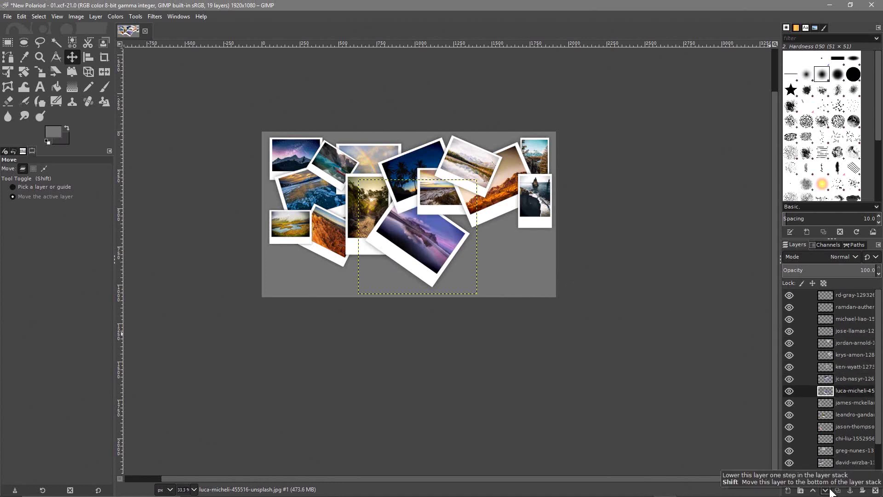
left_click_drag(416, 244, 409, 238)
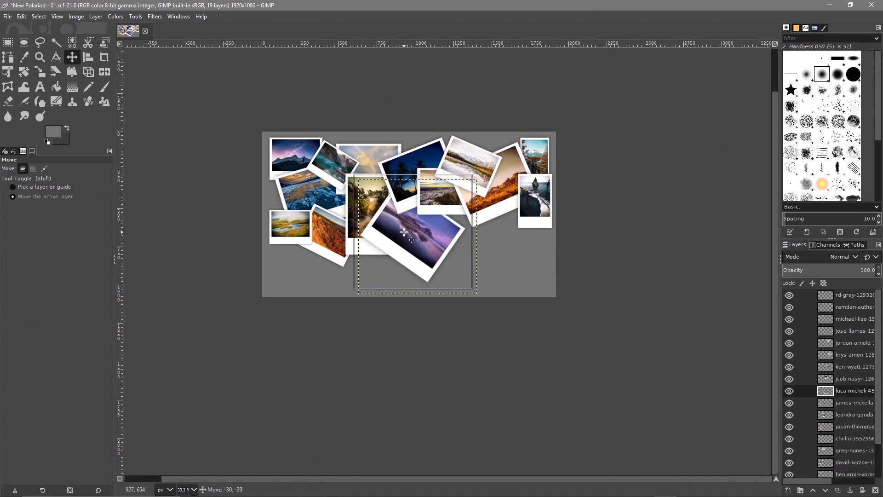
Move the misty forest photo onto the canvas's lower right area and scale it to 637 × 523 px.
left_click(847, 309)
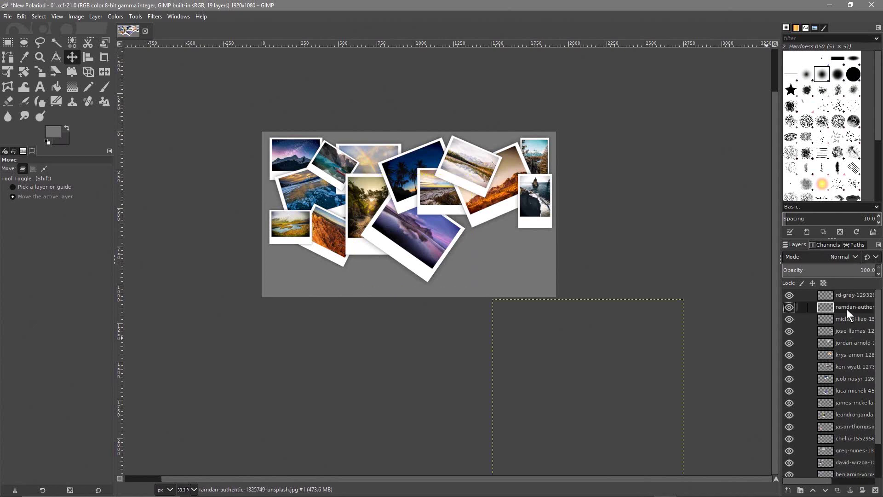
left_click(840, 320)
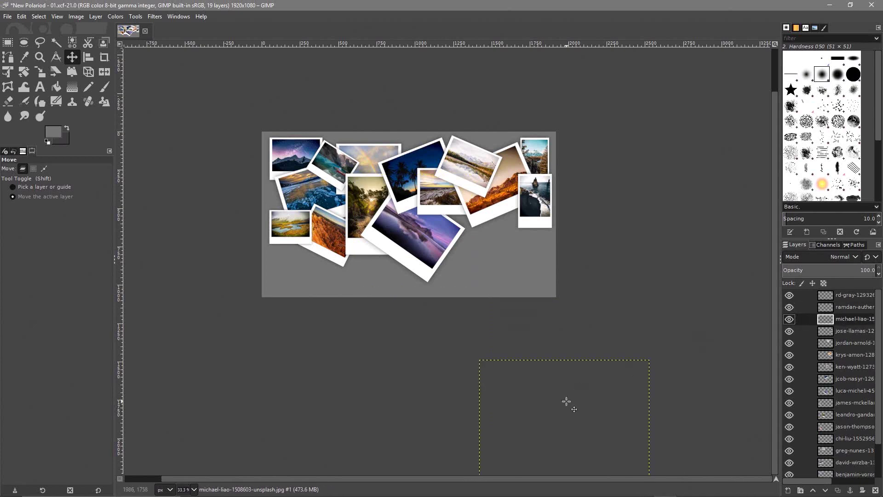
left_click_drag(566, 402, 472, 253)
key("shift+s")
left_click(504, 248)
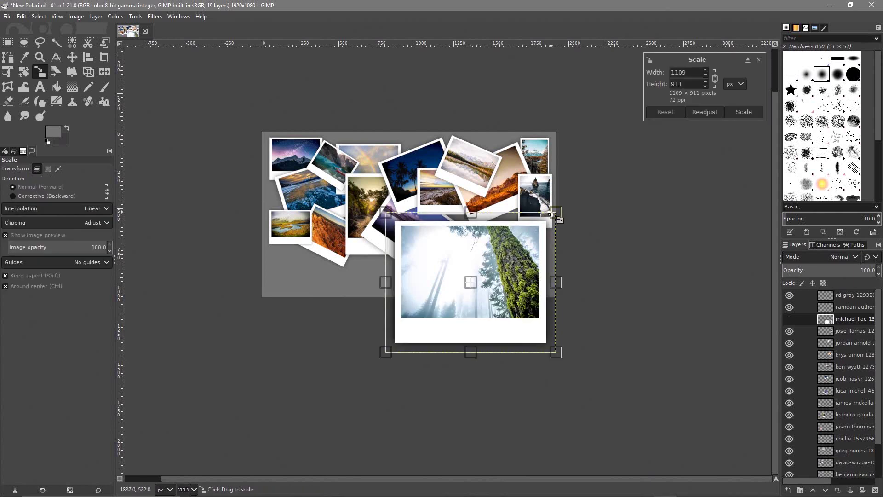
left_click_drag(553, 214, 556, 244)
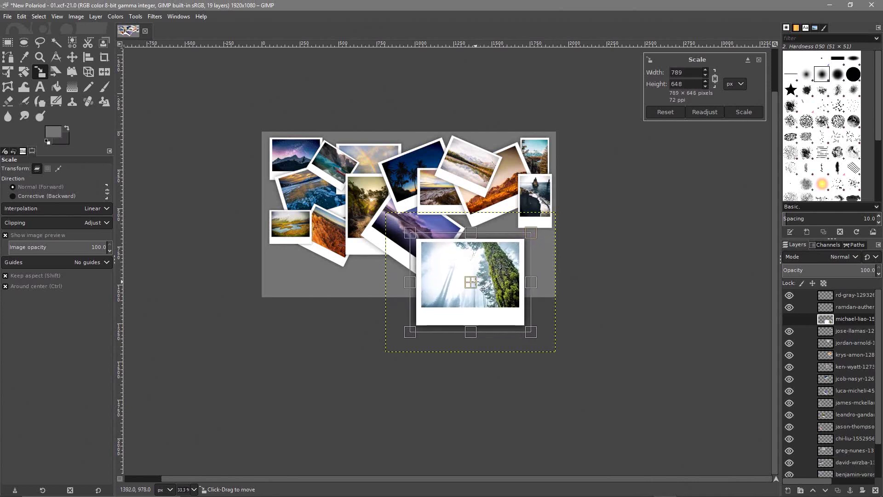
left_click_drag(483, 290, 505, 254)
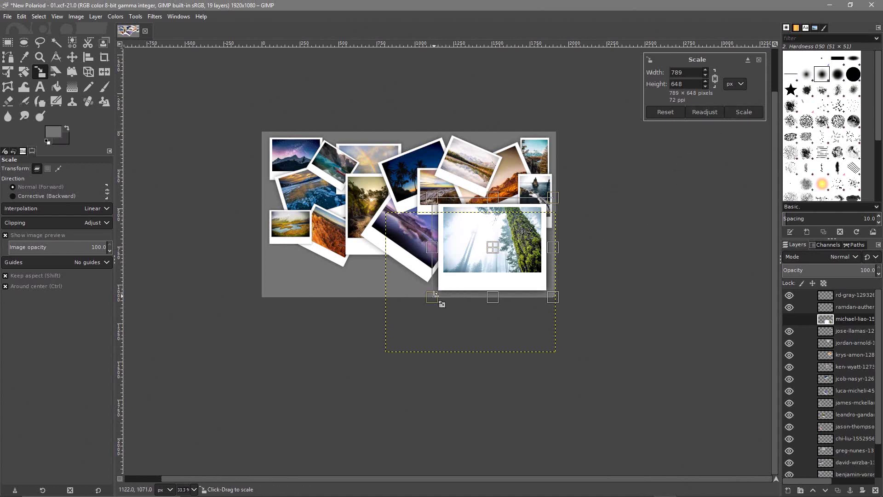
left_click_drag(435, 295, 505, 251)
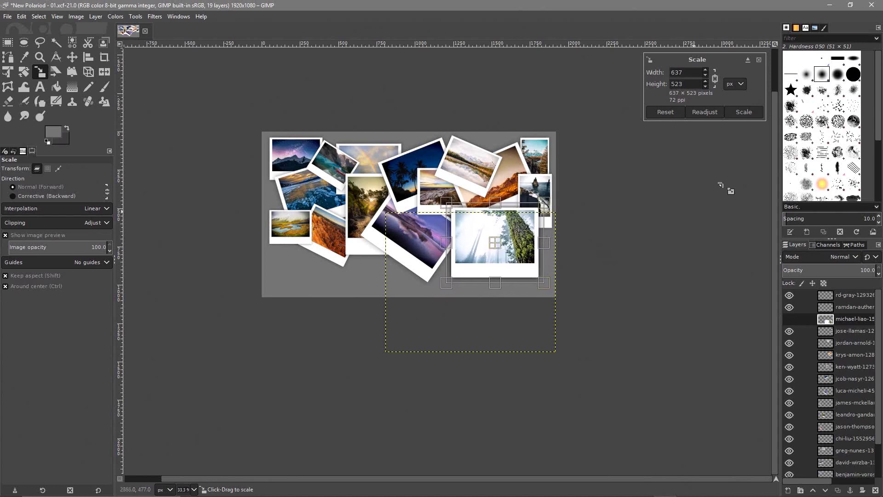
left_click(744, 112)
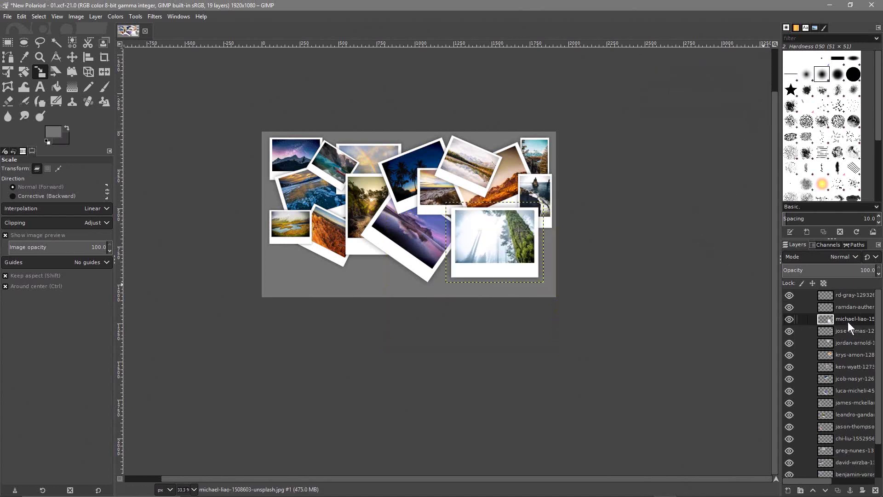
Lower the misty forest photo's layer three levels, behind the orange mountain and cliff-edge photos.
left_click(825, 491)
left_click(826, 490)
left_click(825, 491)
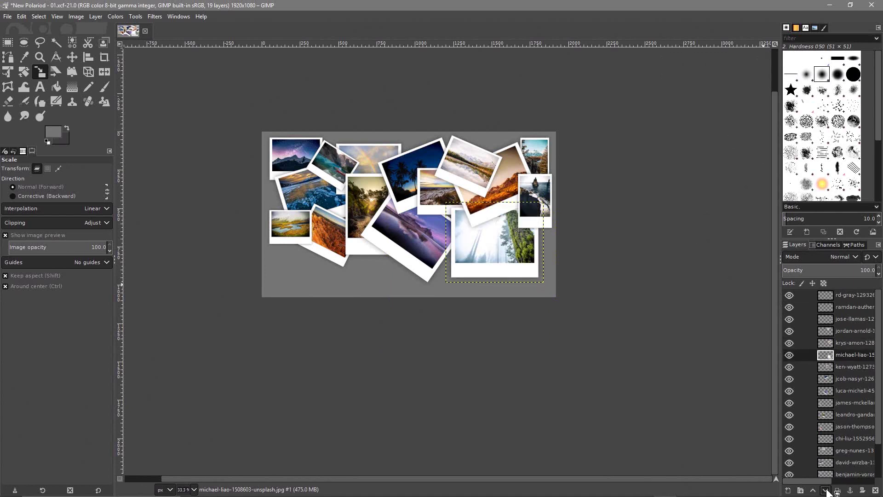
left_click(825, 491)
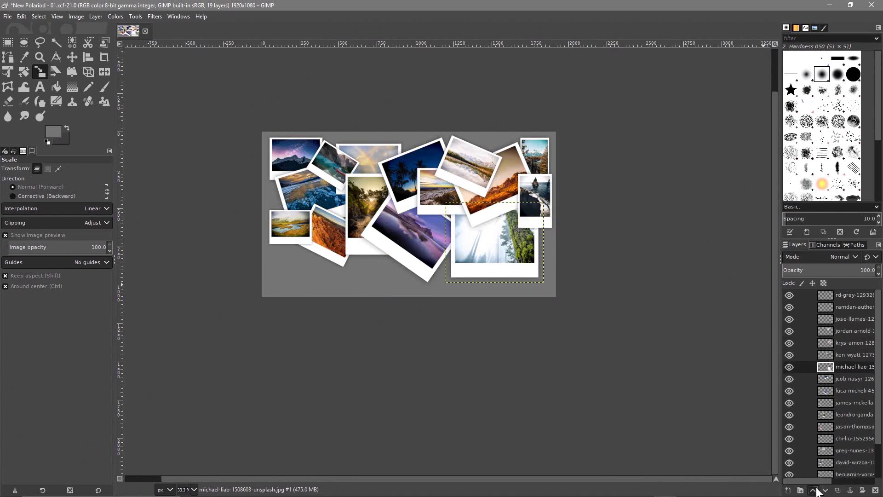
left_click(813, 490)
Enlarge the misty forest photo to 650 × 534 px and shift it slightly down.
left_click_drag(488, 256, 482, 252)
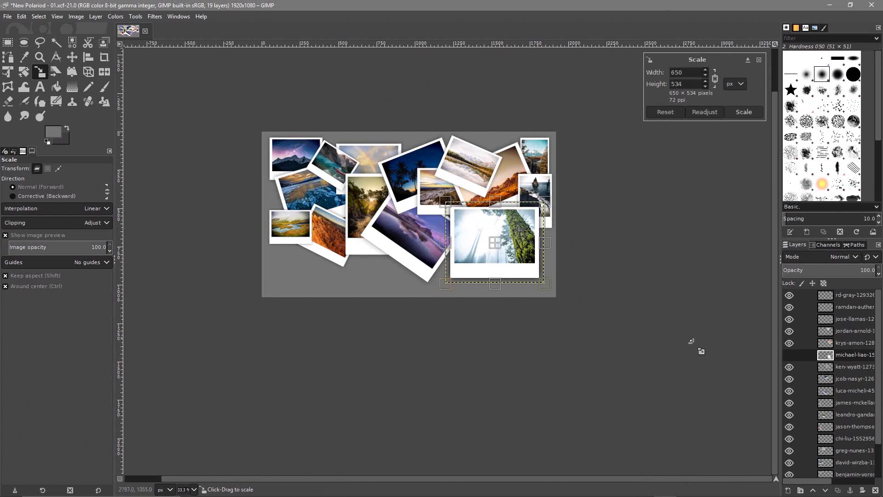
left_click(743, 112)
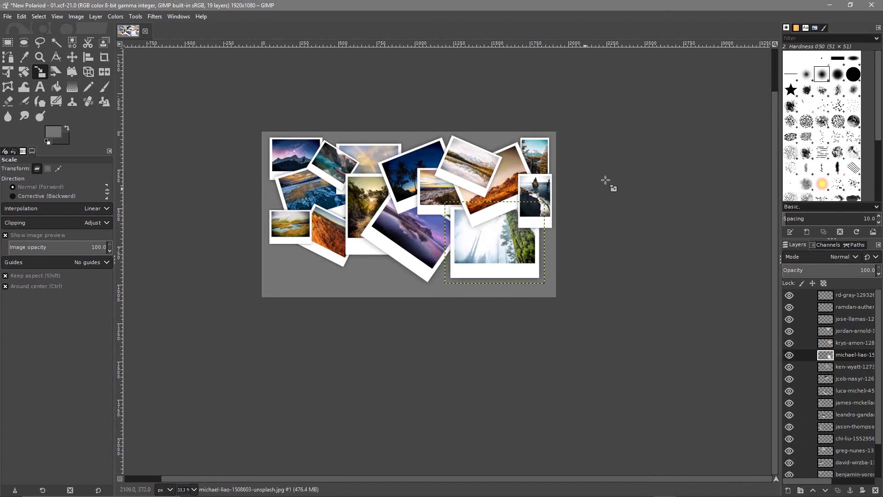
left_click(58, 60)
left_click(72, 57)
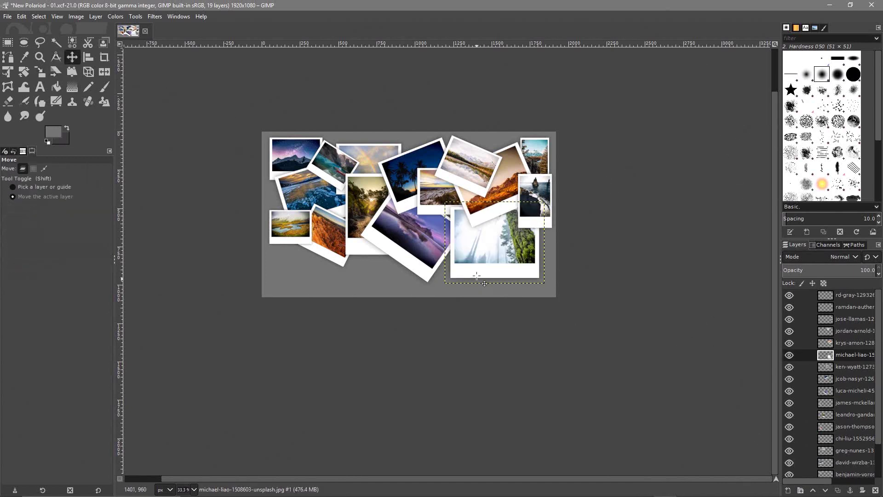
left_click_drag(490, 256, 491, 262)
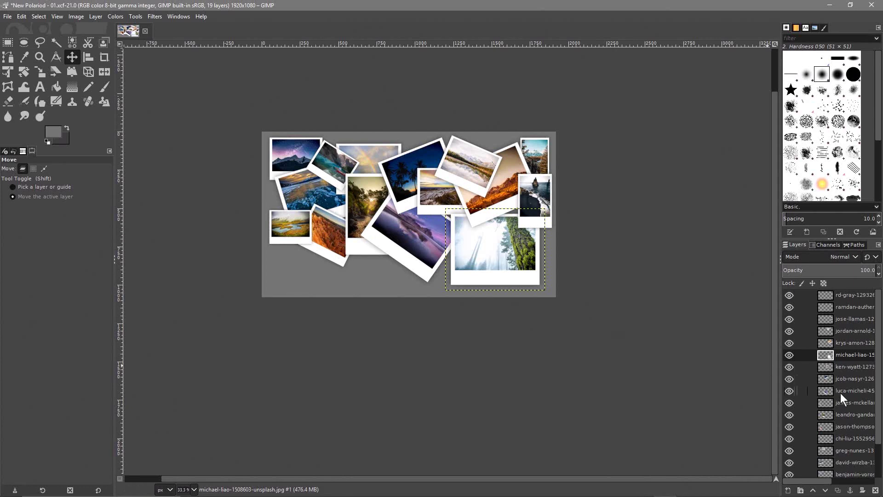
Shift the tilted orange canyon photo below the blue coast photo slightly down and right.
key("Down")
key("Down")
key("Down")
key("Down")
key("Down")
key("Down")
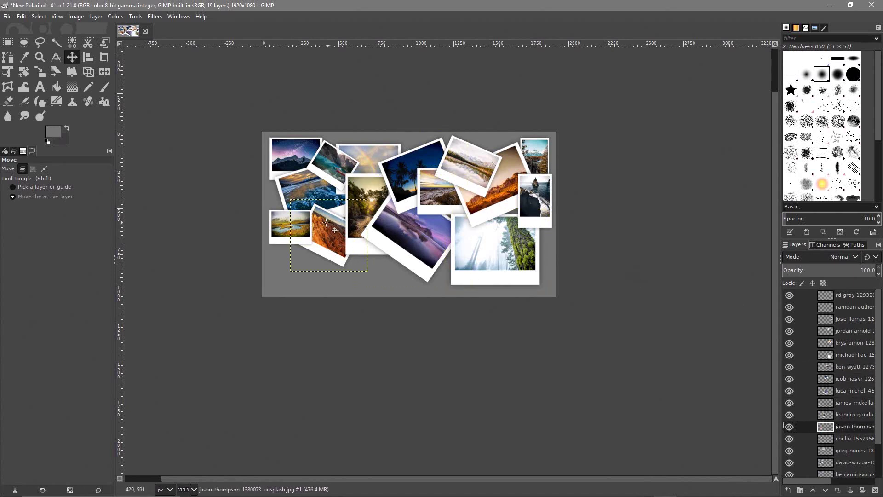
left_click_drag(336, 235, 337, 240)
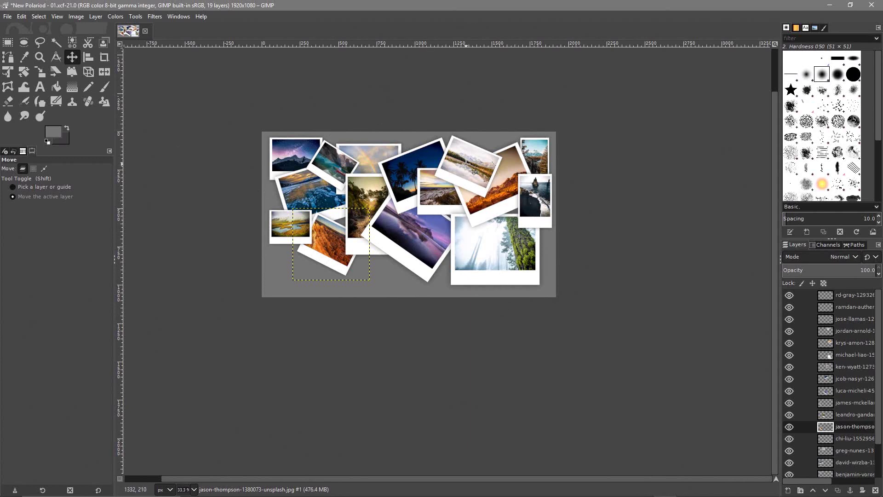
Move the aerial forest road photo onto the canvas and rotate it 90 degrees clockwise.
left_click(852, 307)
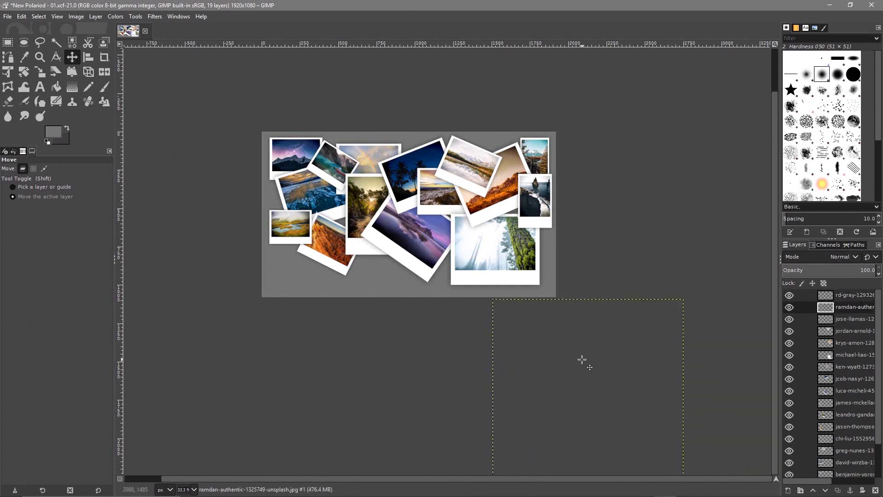
left_click_drag(581, 360, 395, 187)
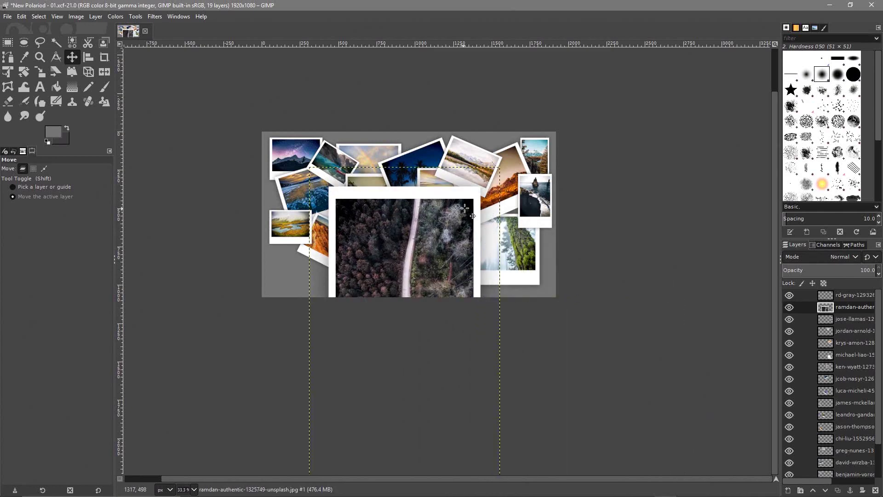
left_click_drag(420, 227, 471, 148)
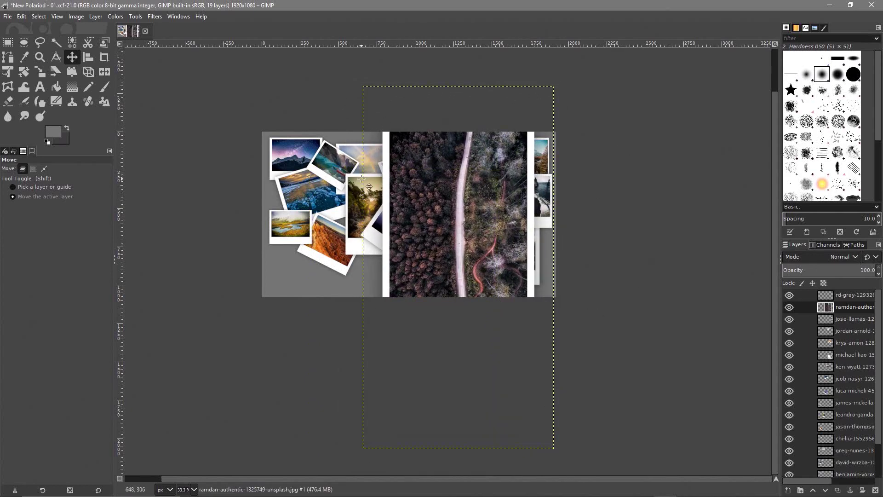
left_click_drag(496, 193, 504, 214)
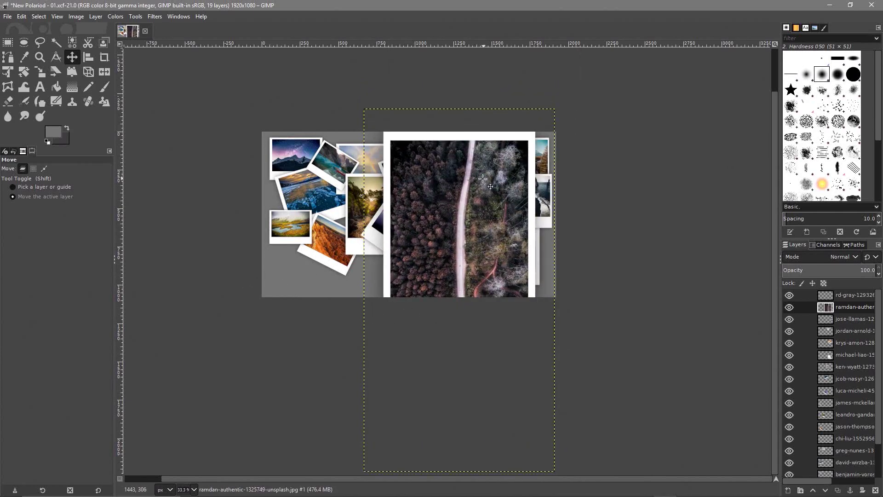
left_click(30, 69)
left_click(435, 181)
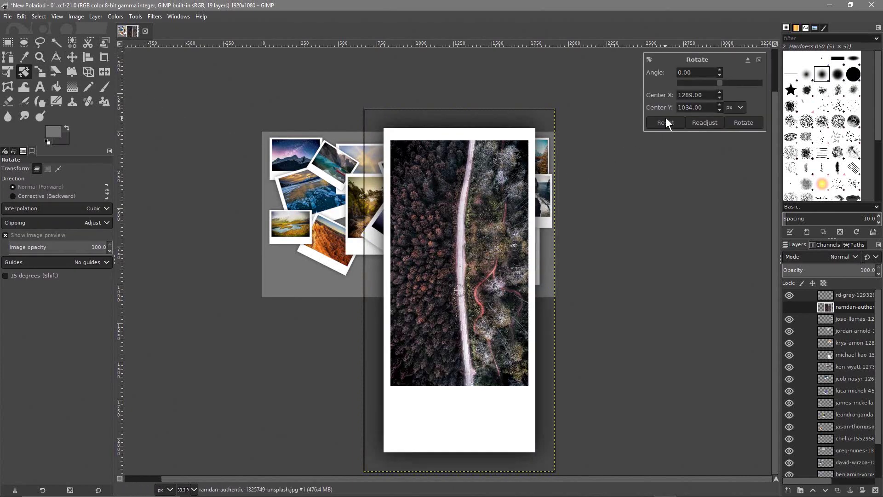
left_click(707, 74)
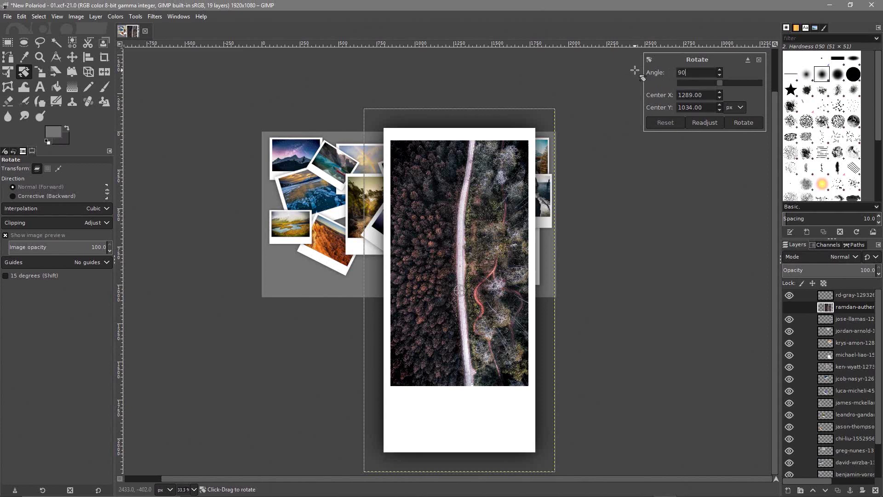
left_click(740, 121)
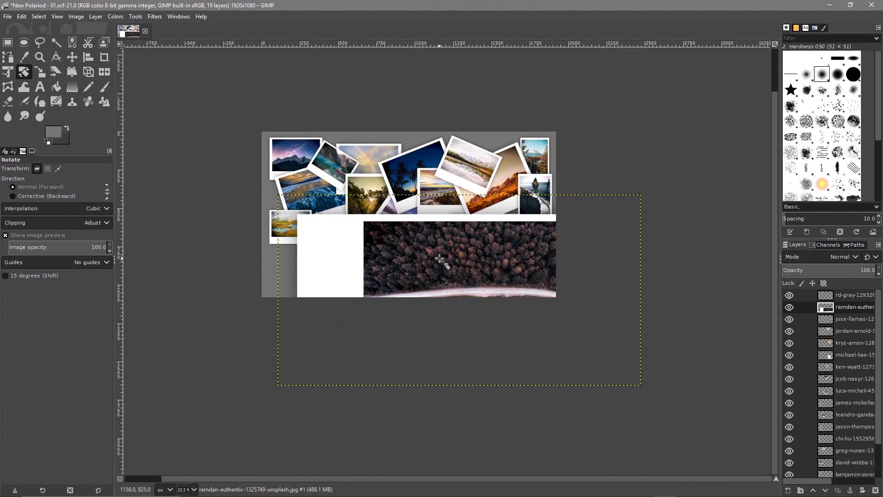
Scale the aerial forest road photo down to 640 × 336 px.
key("shift+s")
left_click_drag(277, 195, 407, 262)
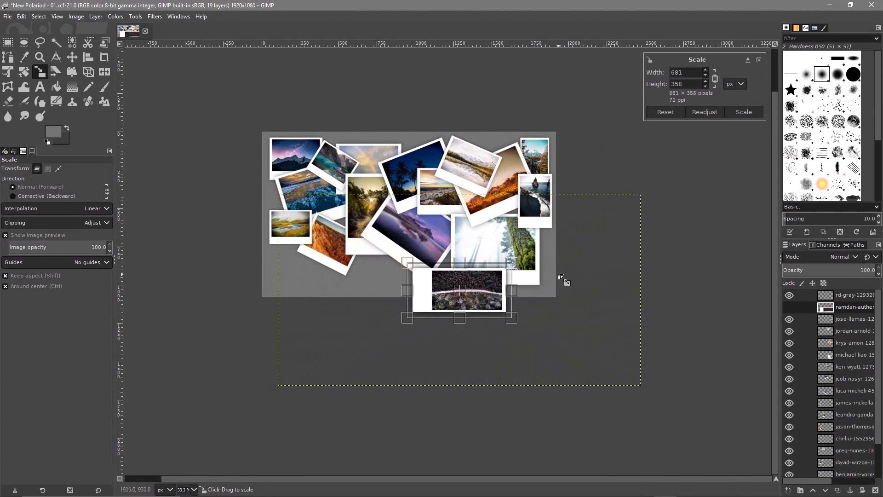
mouse_move(560, 275)
left_mouse_down()
mouse_move(579, 284)
mouse_move(565, 286)
left_mouse_up()
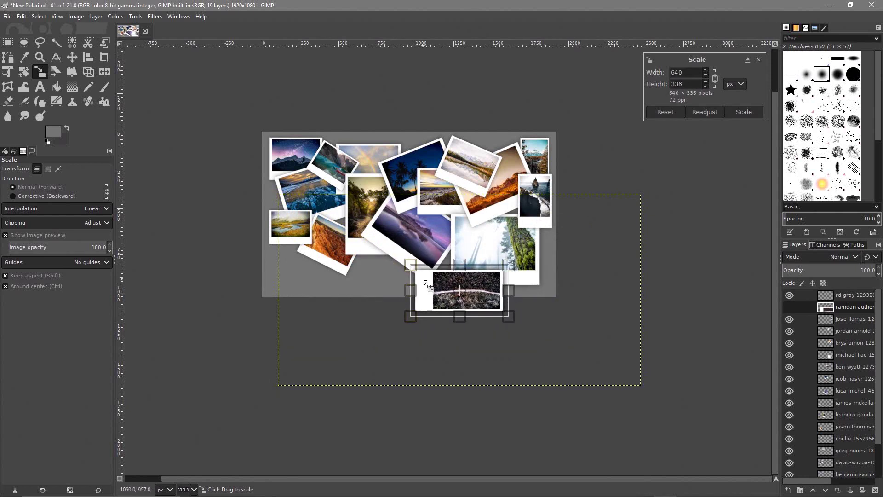
left_click(745, 110)
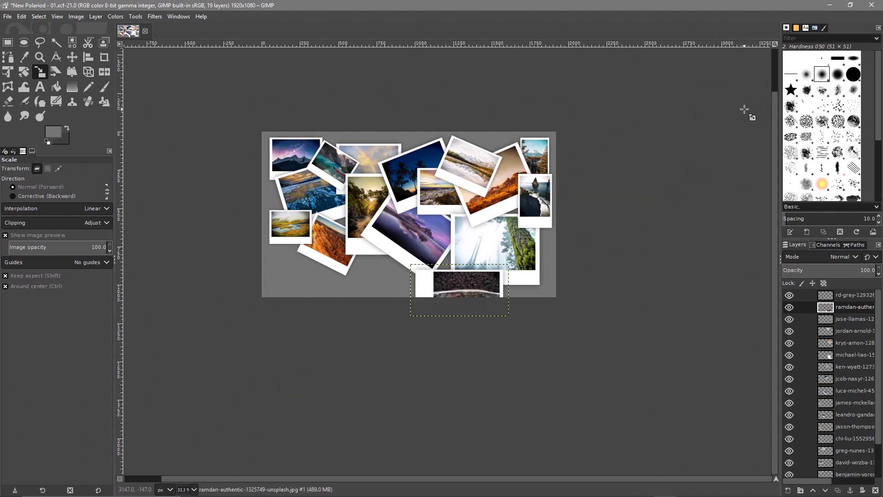
Rotate the aerial forest road photo by 180 degrees and move it into the canvas's lower left corner.
key("shift+r")
left_click(464, 283)
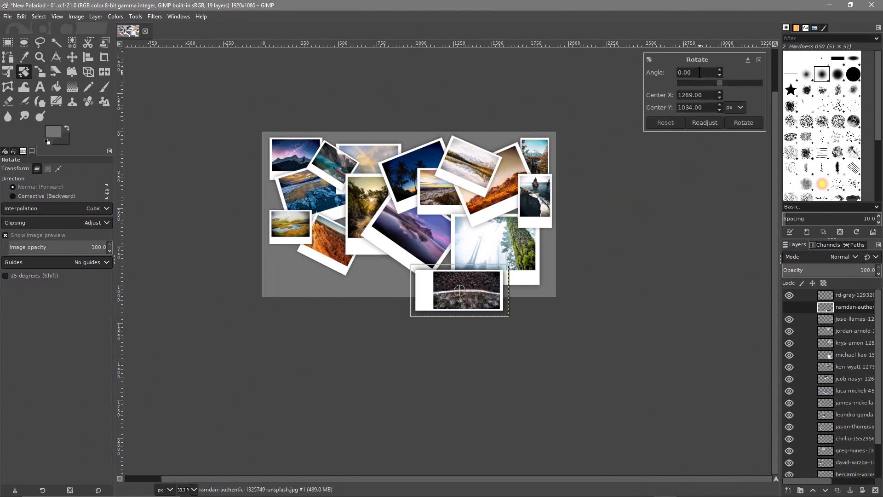
type("180")
left_click(742, 124)
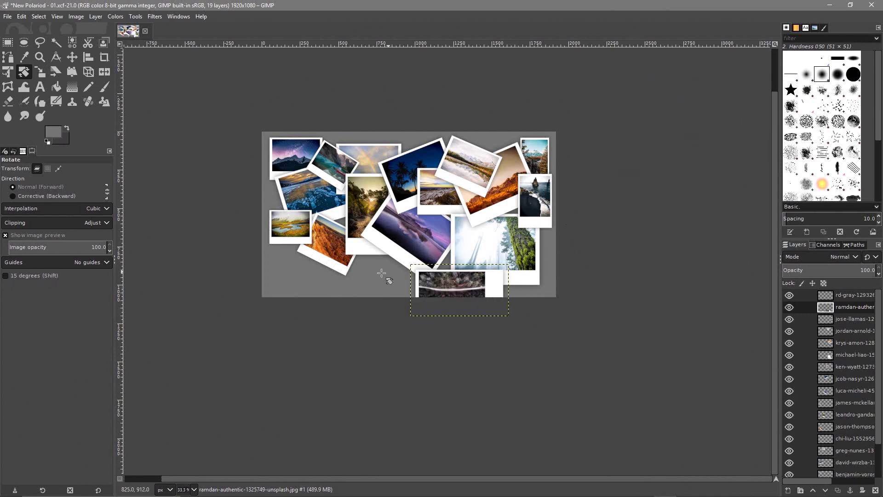
key("m")
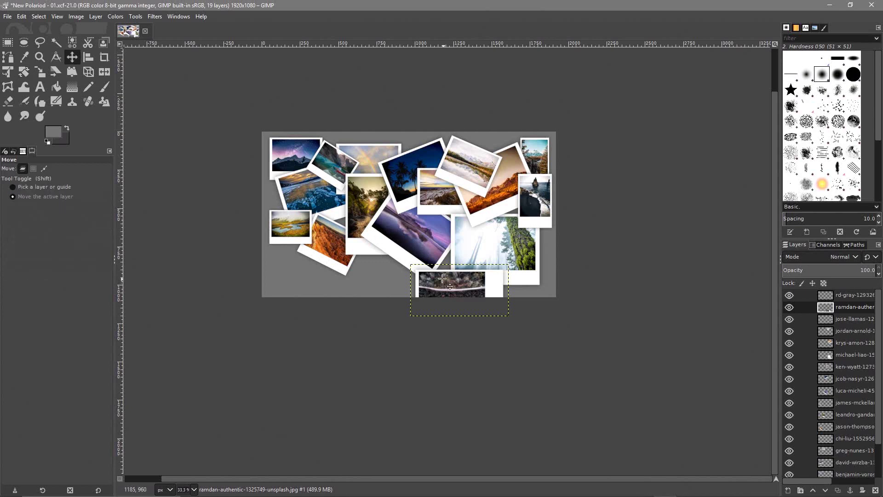
left_click_drag(435, 283, 305, 264)
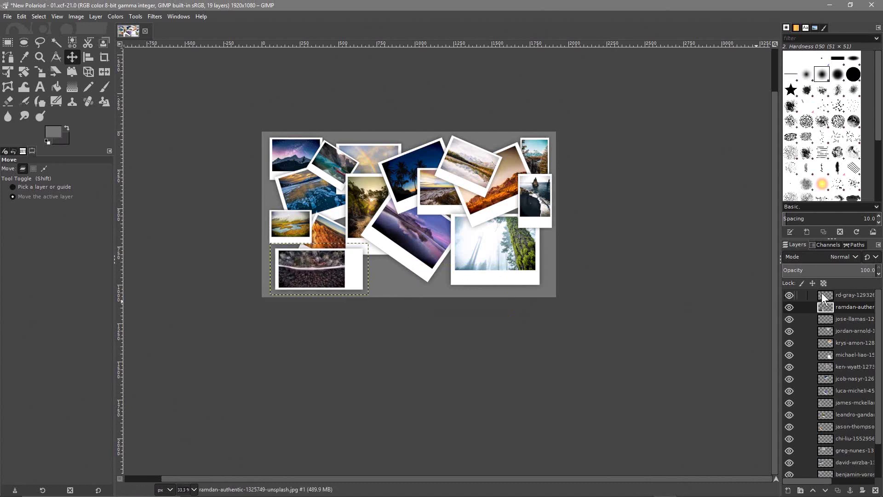
Lower the aerial forest road photo's layer ten levels, behind the orange canyon photo, and nudge it slightly right and up.
left_click(826, 491)
left_click(826, 490)
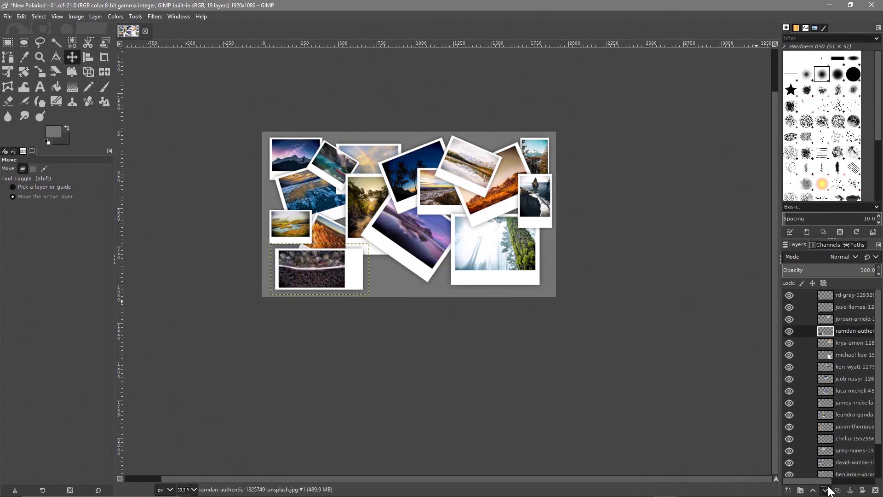
left_click(827, 490)
left_click(827, 490)
left_click(826, 491)
left_click(827, 490)
left_click(827, 491)
left_click(827, 490)
left_click(826, 491)
left_click(827, 490)
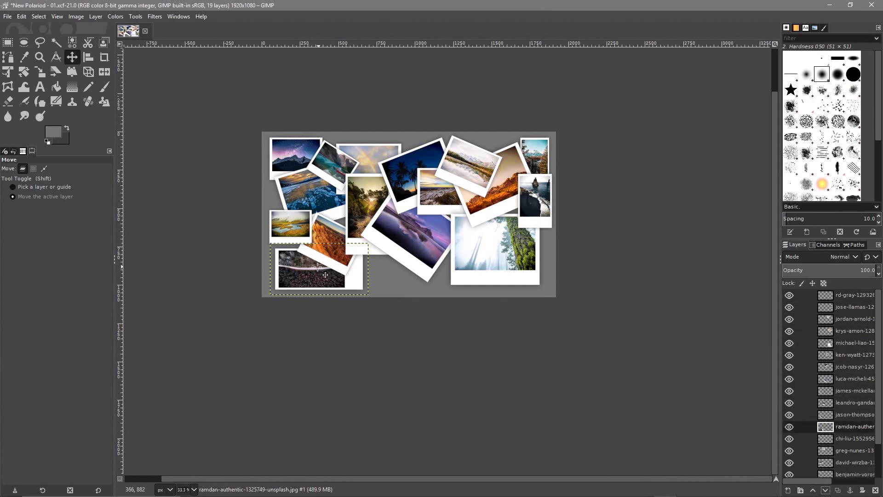
left_click_drag(304, 269, 309, 267)
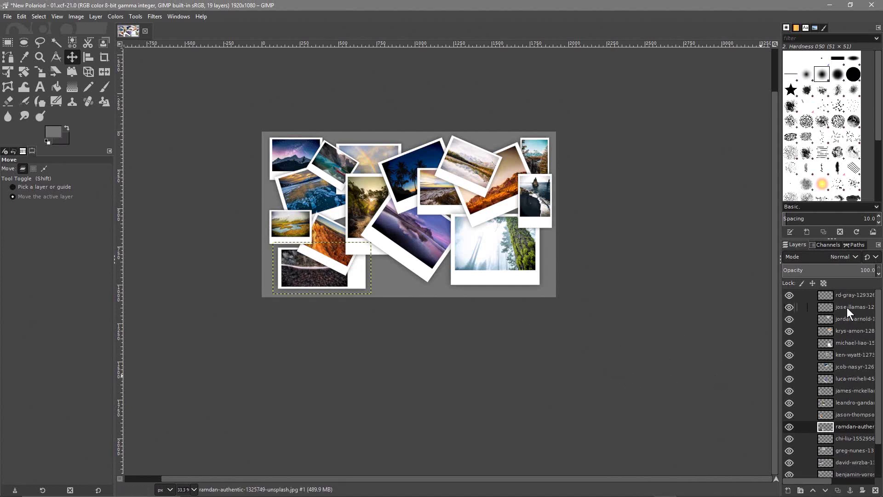
Move the lightning storm photo onto the canvas's lower middle and scale it down to about 427 × 350 px.
left_click(841, 296)
left_click_drag(593, 391, 480, 318)
key("shift+s")
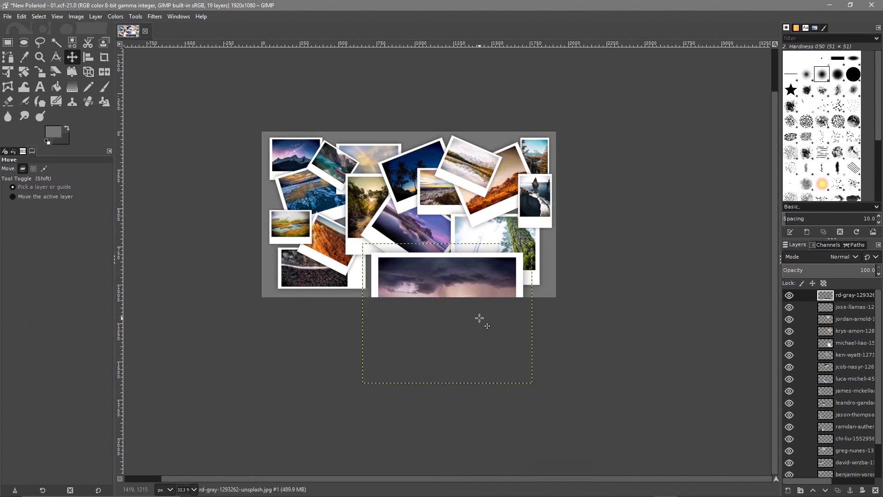
left_click(479, 318)
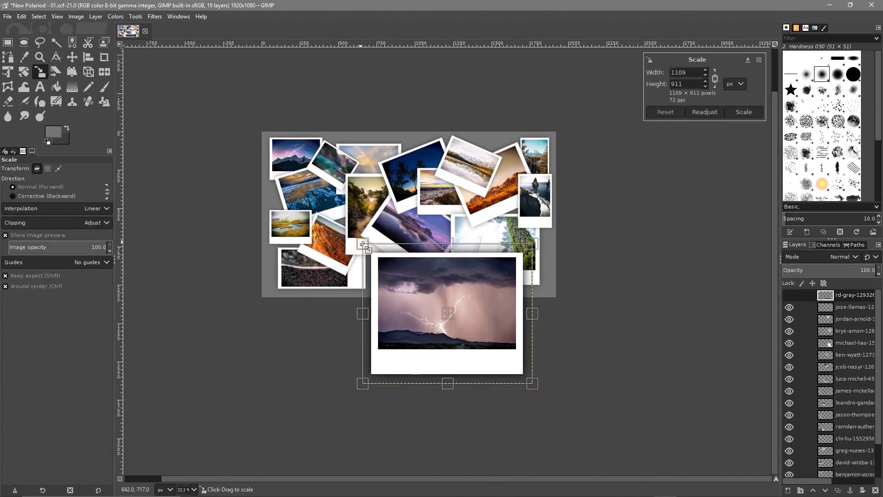
left_click_drag(363, 245, 401, 271)
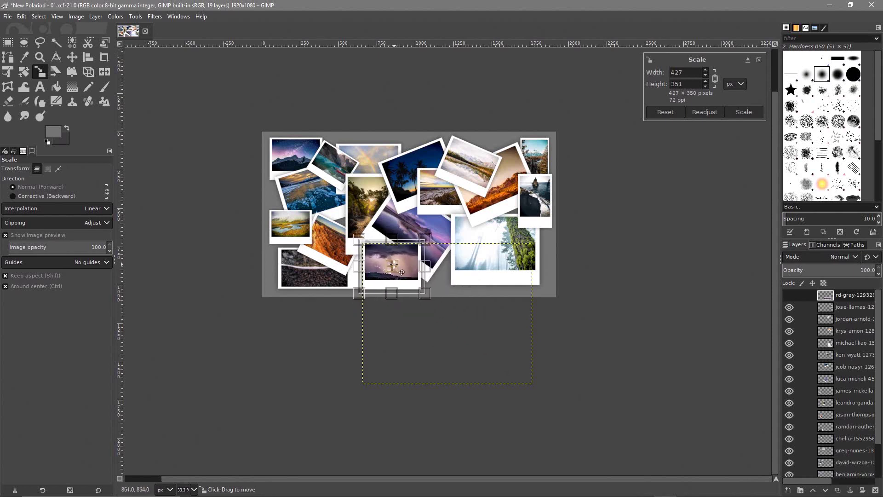
left_click(745, 112)
Rotate the lightning storm photo counterclockwise by 20.24 degrees and again by 15.79 degrees, and move it slightly up.
key("shift+r")
left_click(445, 222)
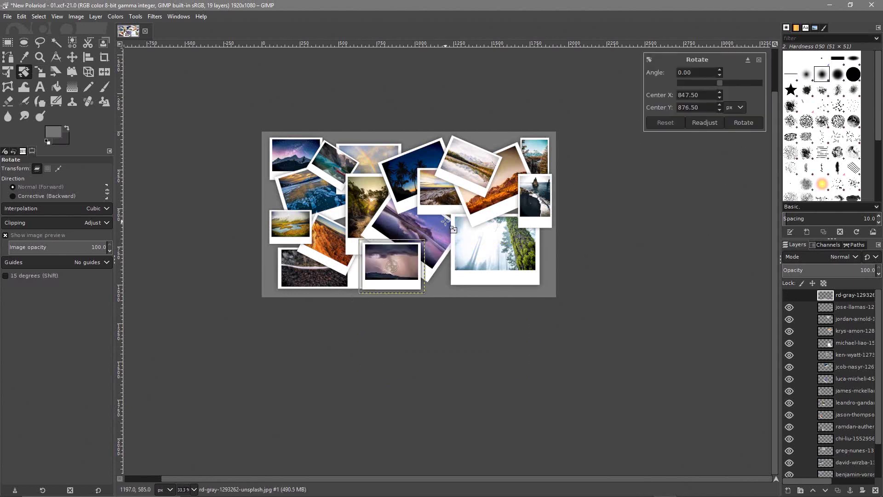
left_click_drag(378, 221, 359, 233)
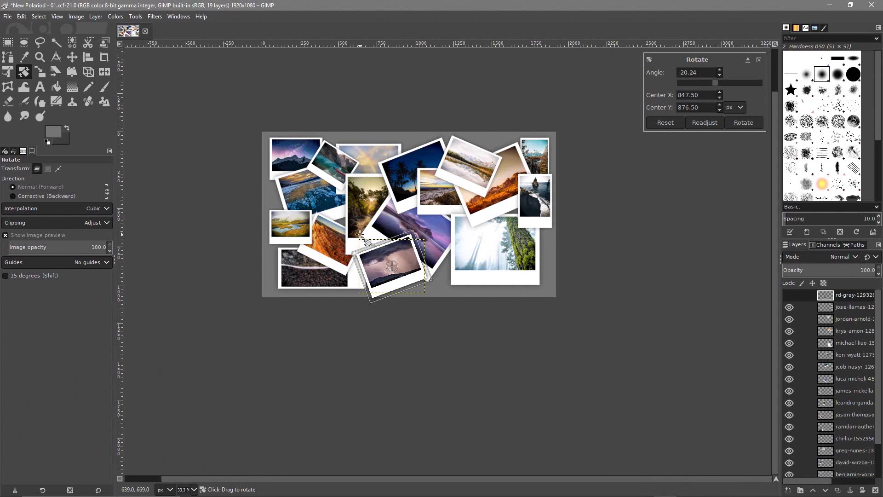
left_click(744, 123)
mouse_move(416, 288)
left_mouse_down()
mouse_move(405, 266)
mouse_move(413, 271)
mouse_move(406, 276)
left_mouse_up()
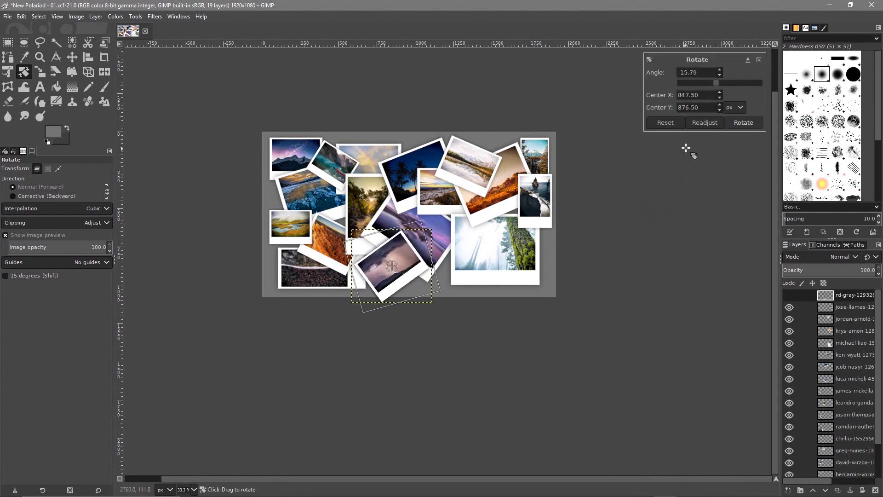
left_click(743, 122)
key("m")
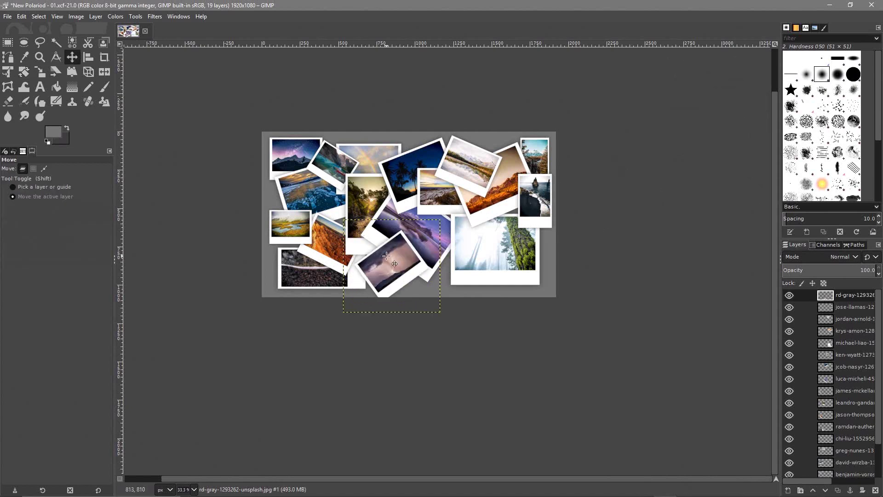
mouse_move(386, 256)
left_mouse_down()
mouse_move(375, 249)
mouse_move(384, 242)
left_mouse_up()
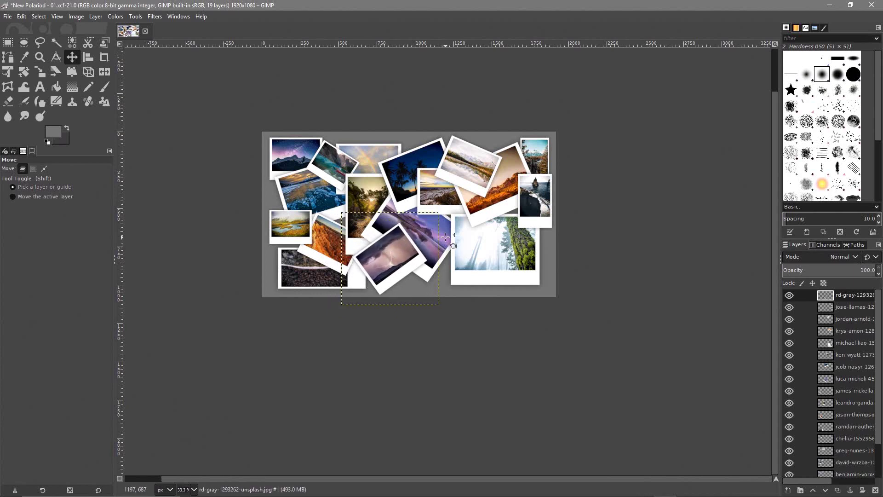
Rotate the lightning storm photo clockwise by 18.68 degrees and nudge it slightly left and down.
key("shift+r")
left_click(453, 244)
left_click_drag(434, 222, 435, 240)
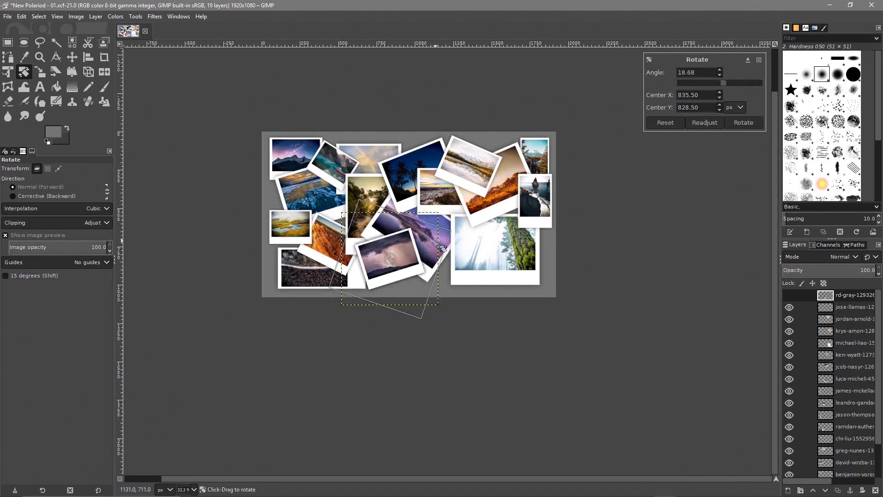
right_click(444, 242)
left_click(744, 123)
left_click(744, 123)
key("m")
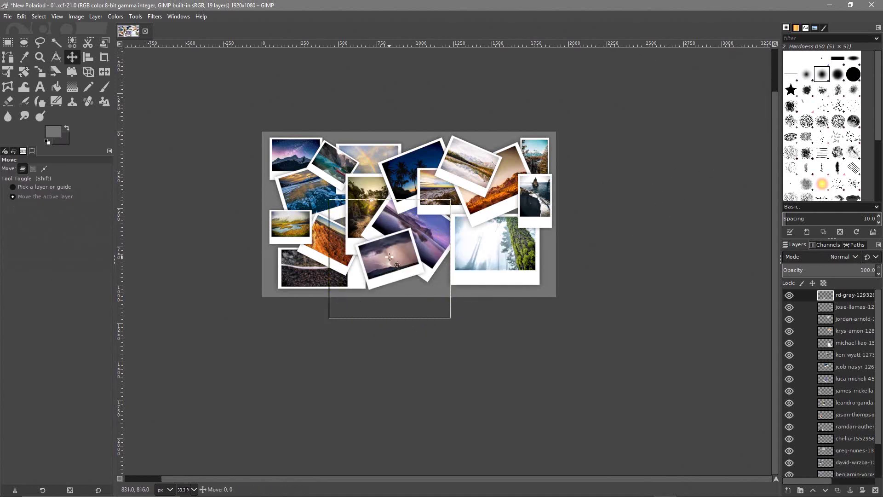
left_click_drag(389, 256, 384, 259)
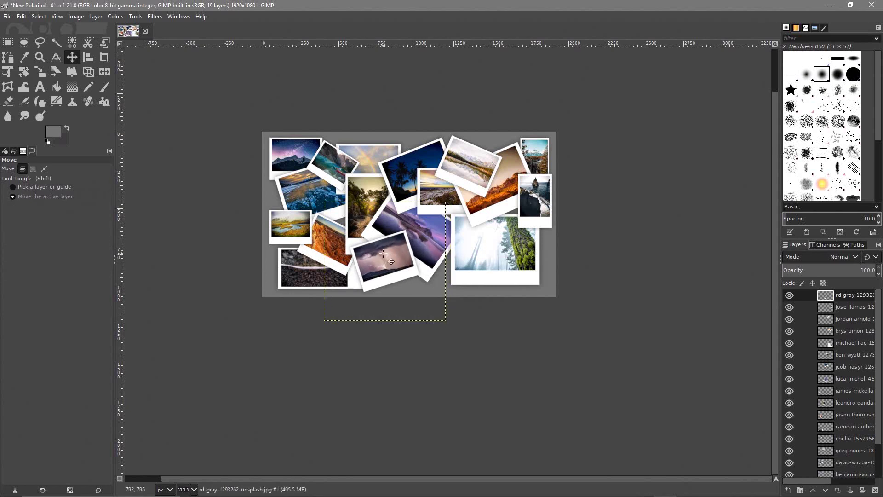
Lower the lightning storm photo's layer eight levels, behind the purple lake photo.
left_click(826, 490)
left_click(826, 490)
left_click(825, 490)
left_click(826, 489)
left_click(826, 490)
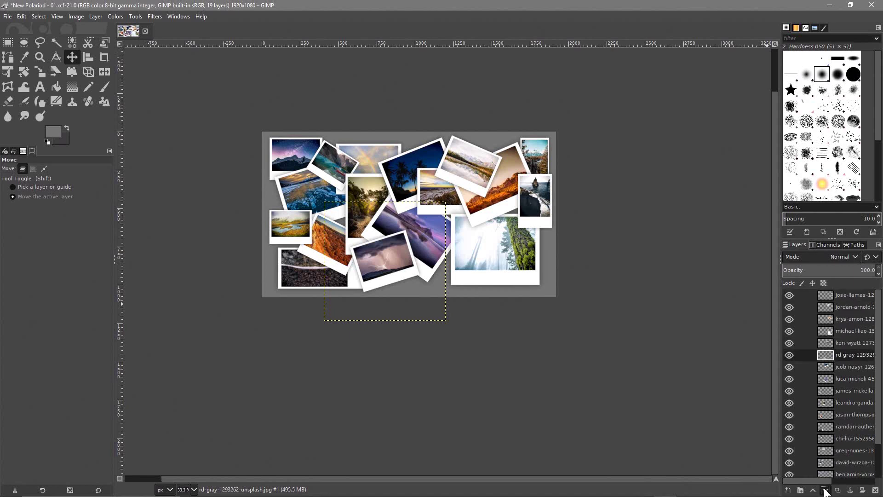
left_click(826, 490)
left_click(825, 490)
left_click(825, 490)
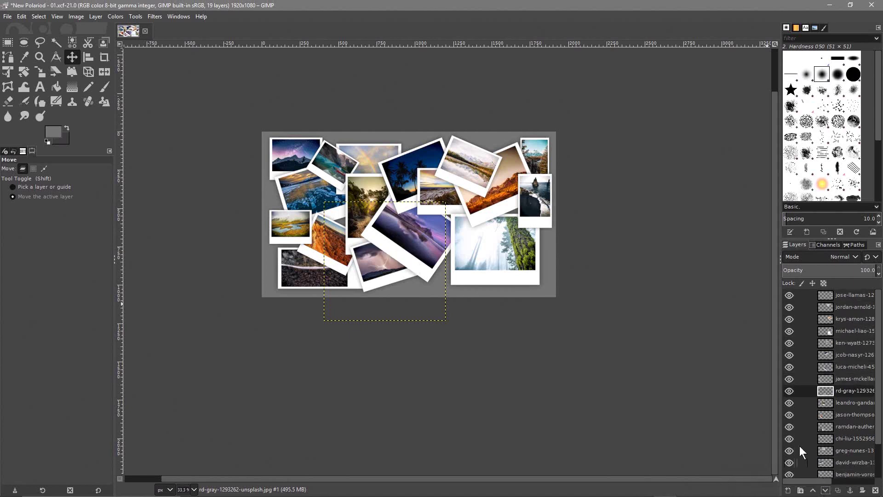
Nudge the lightning storm photo slightly right beneath the purple lake photo and save the collage file.
mouse_move(376, 269)
left_mouse_down()
mouse_move(359, 270)
mouse_move(388, 272)
mouse_move(380, 263)
left_mouse_up()
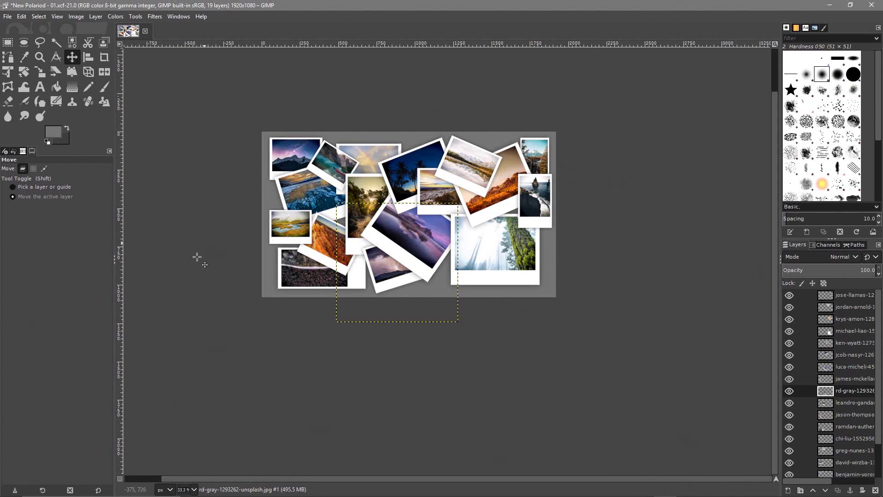
left_click(7, 16)
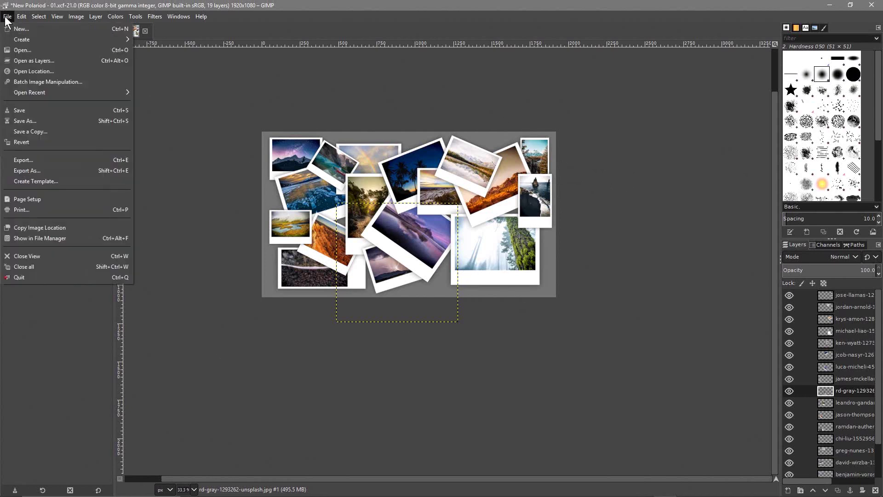
left_click(43, 111)
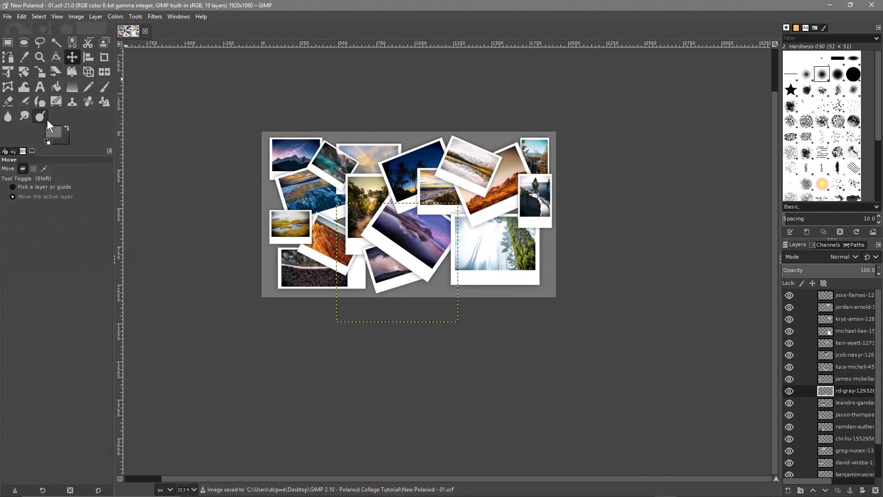
Select the layer of the misty forest photo with the mossy tree and nudge it slightly right and up.
left_click(490, 250)
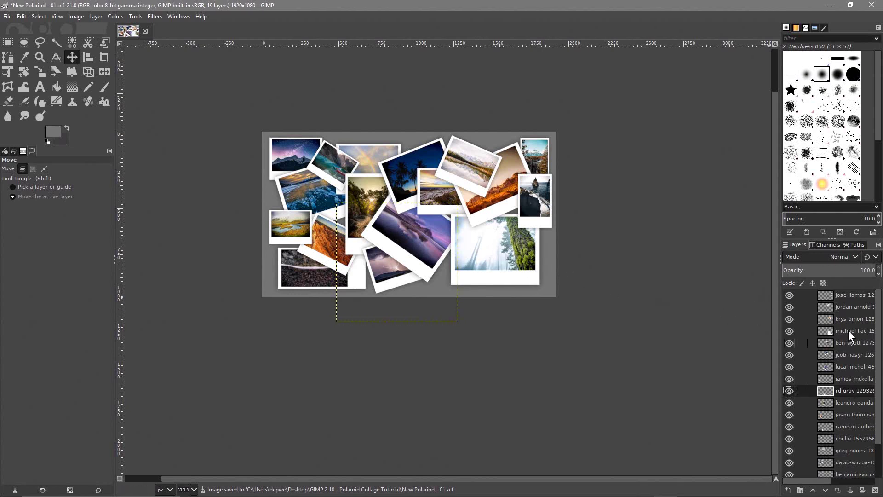
left_click(841, 295)
key("Down")
key("Down")
key("Down")
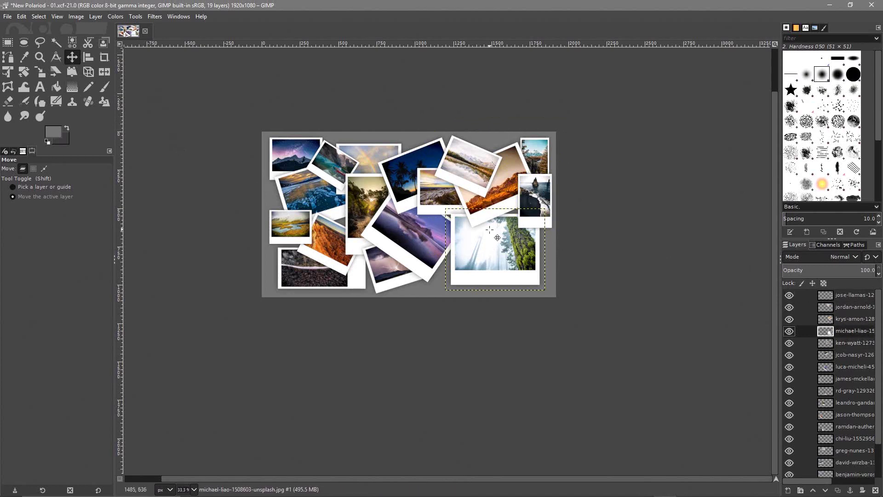
left_click_drag(497, 239, 502, 234)
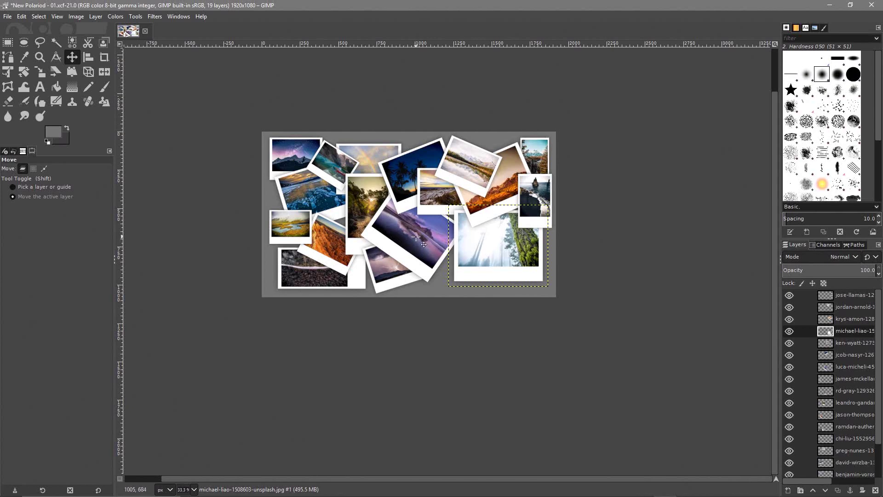
Select the purple lake photo's layer and move it a little right and down, over the lightning storm photo.
left_click(845, 324)
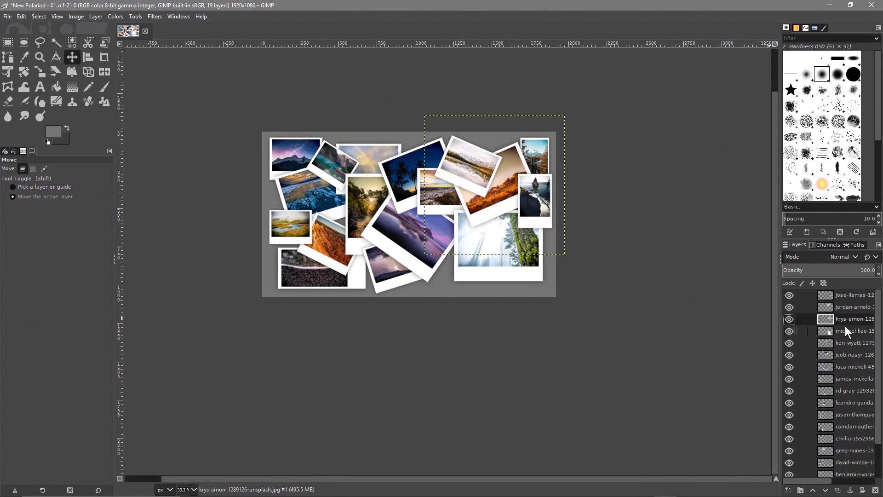
key("Down")
key("Down")
key("Down")
key("Down")
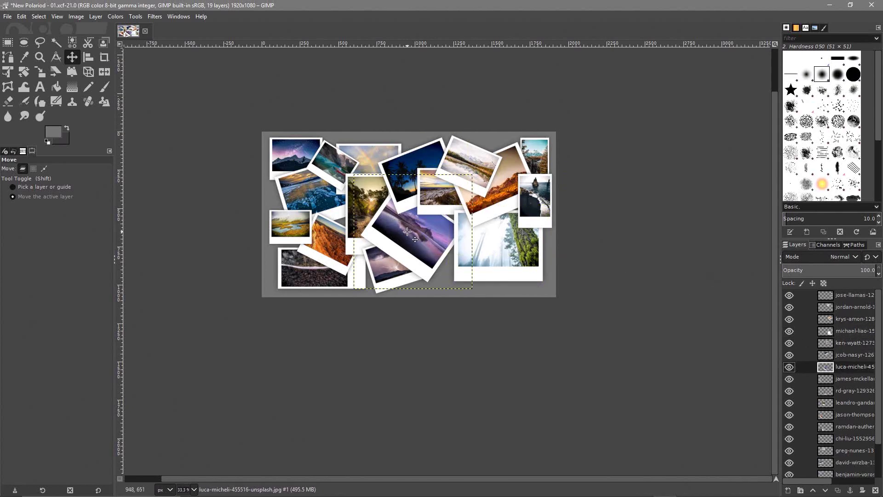
left_click_drag(407, 231, 419, 244)
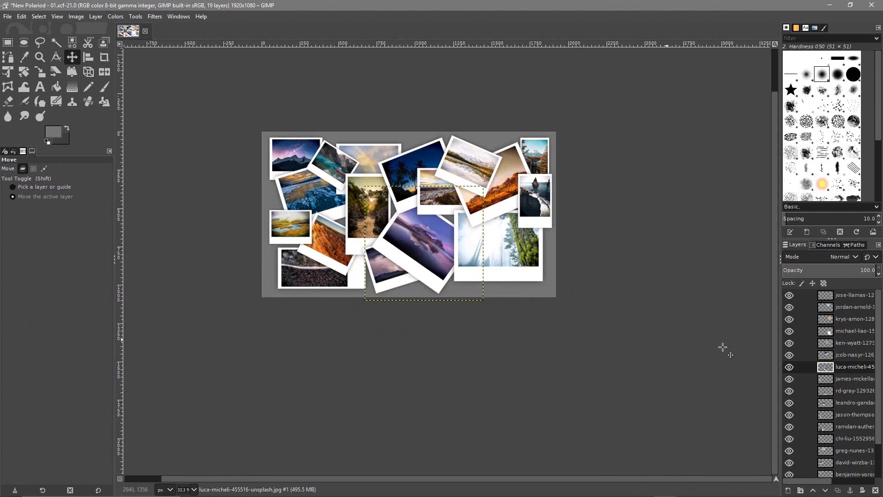
Select the aerial forest road photo's layer, nudge it slightly left and down, and save the collage file.
left_click(845, 297)
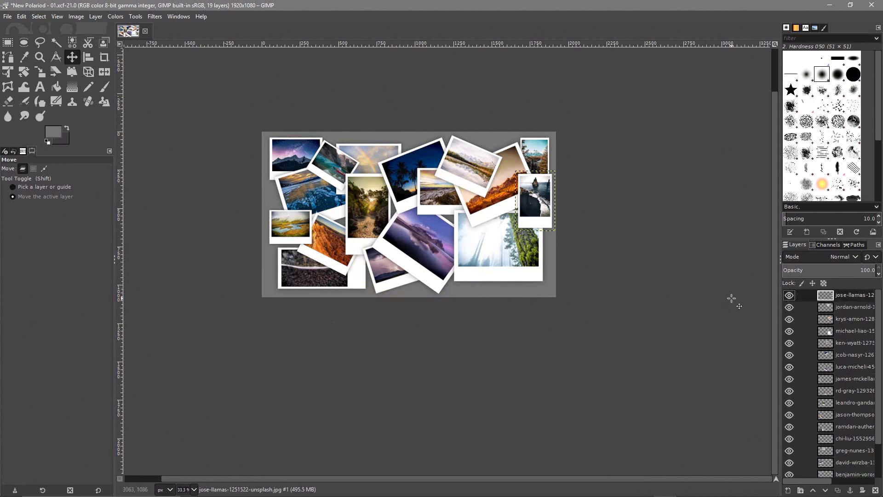
key("Page_Down")
key("Page_Down")
key("Page_Down")
key("Page_Down")
key("Page_Down")
key("Page_Down")
key("Page_Down")
key("Page_Down")
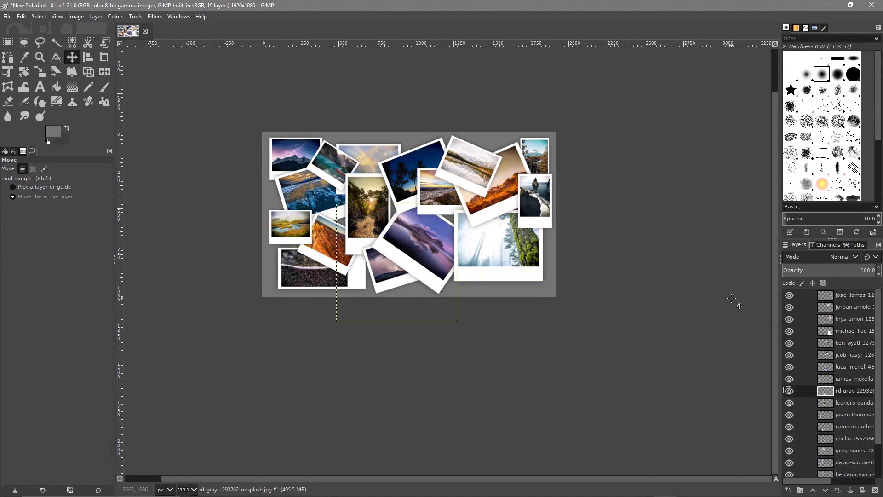
key("Page_Down")
key("Page_Down")
key("Page_Down")
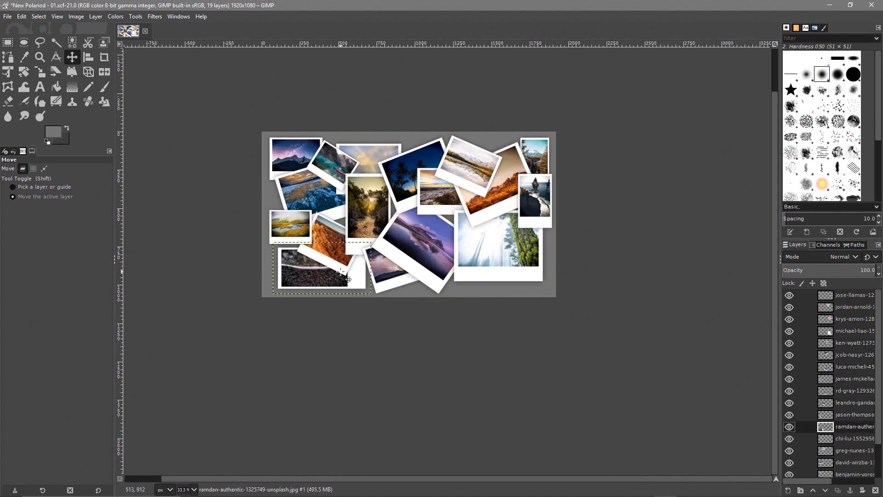
left_click_drag(308, 272, 305, 273)
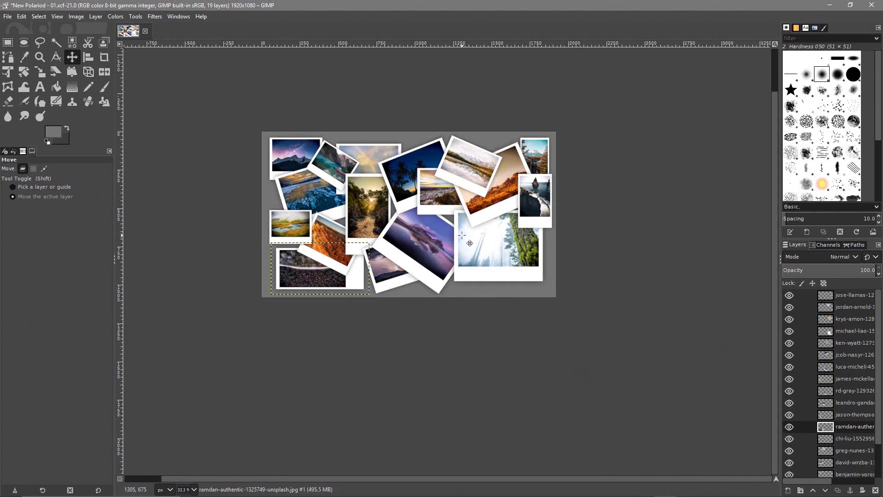
left_click(8, 17)
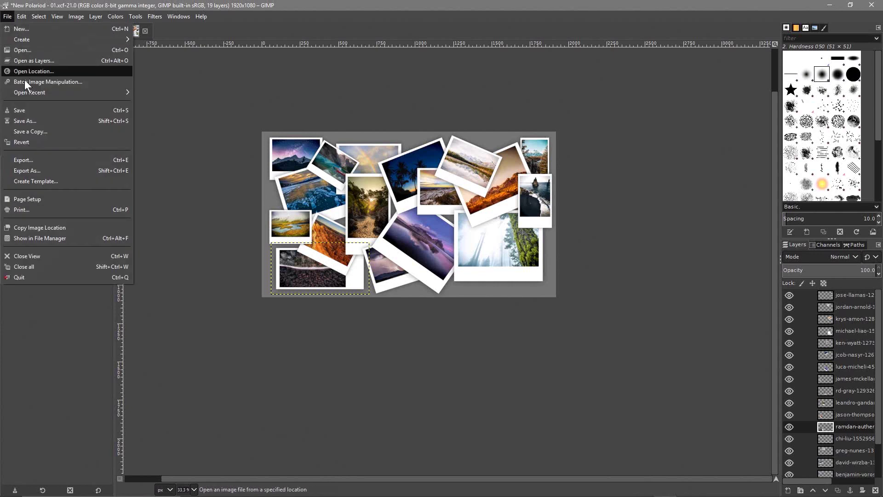
left_click(19, 110)
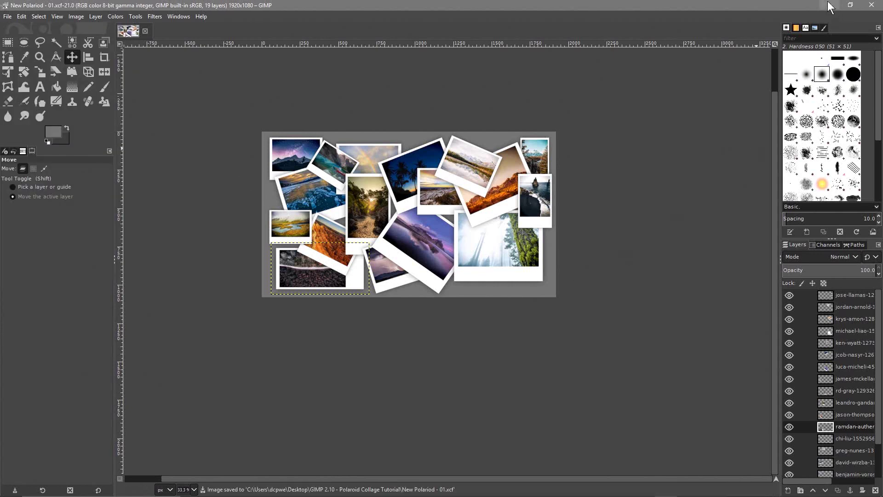
Raise the sunset mountain photo's layer from below the gray background layer to the top of the layer stack.
scroll(837, 398, "down", 2)
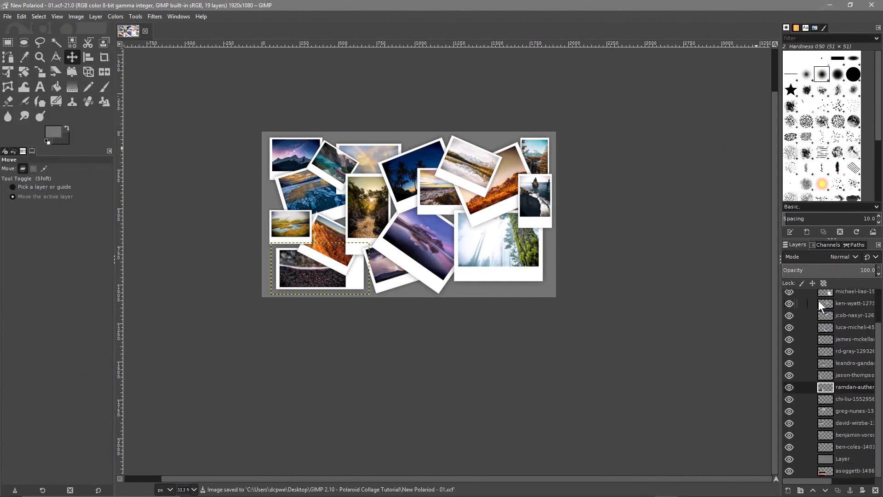
left_click(838, 470)
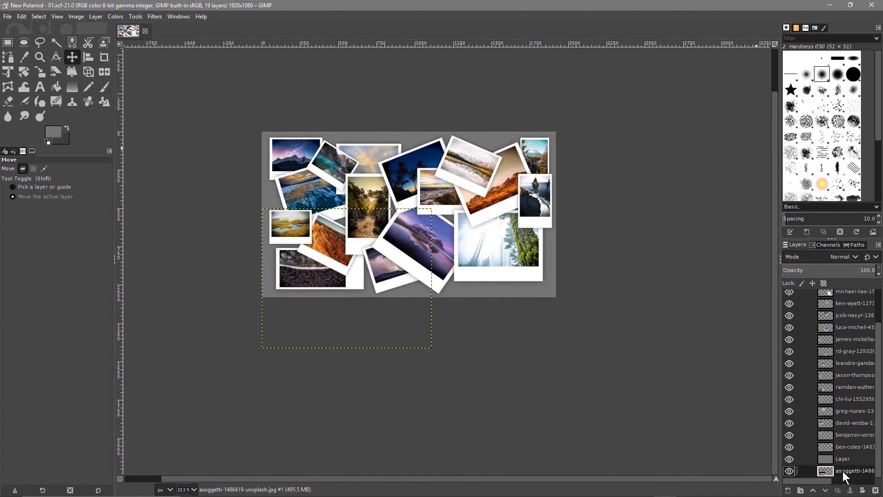
left_click(813, 490)
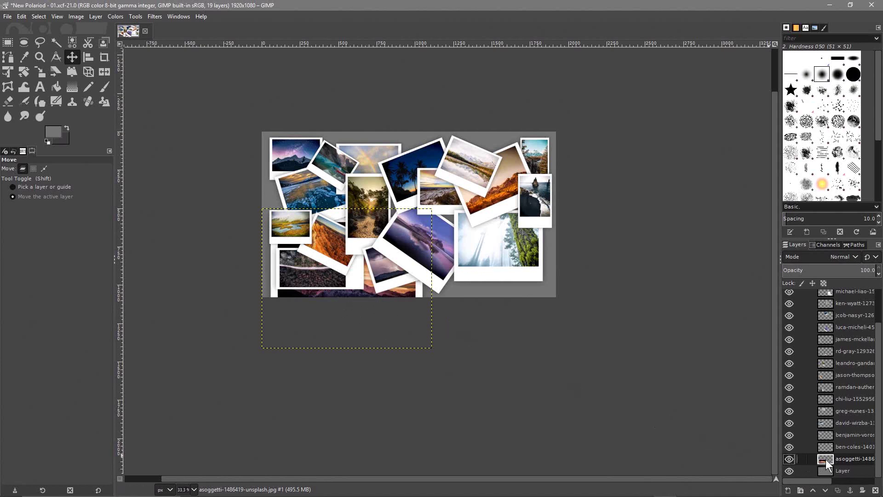
left_click(814, 490)
left_click(813, 490)
left_click(813, 490)
left_click(813, 490)
left_click(813, 491)
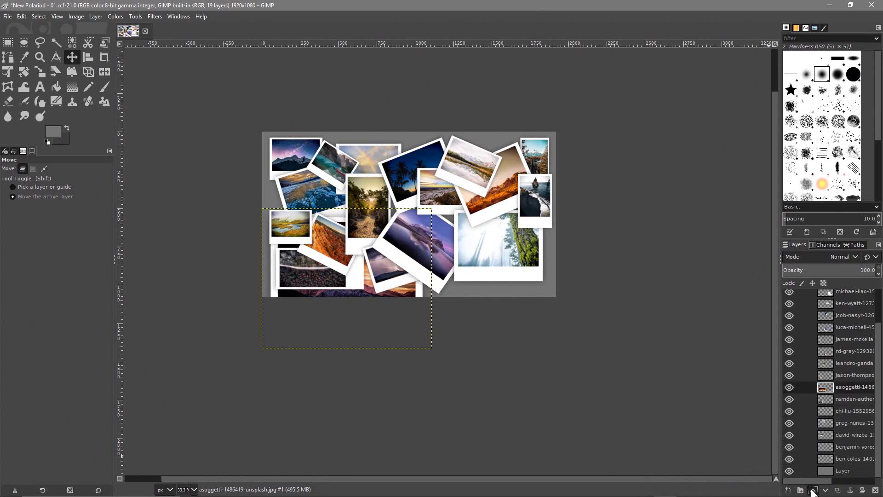
left_click(813, 490)
left_click(813, 490)
left_click(813, 490)
left_click(813, 490)
left_click(813, 490)
left_click(813, 490)
left_click(813, 490)
left_click(813, 490)
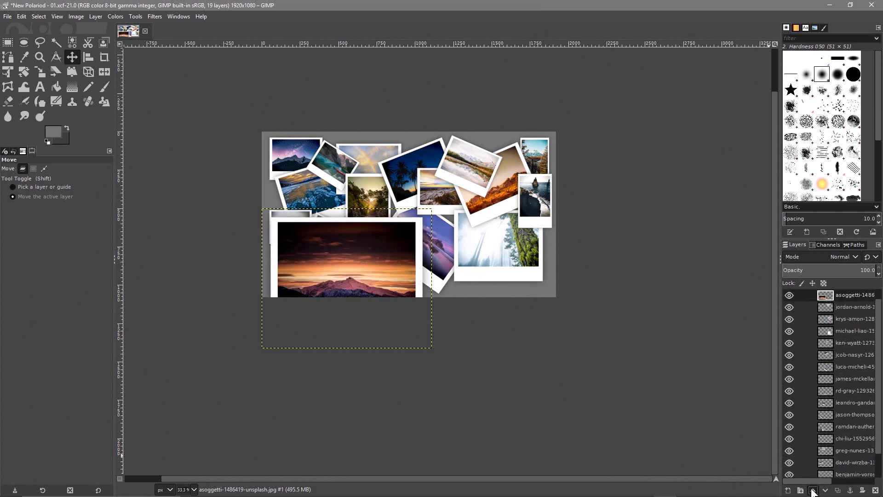
left_click(813, 490)
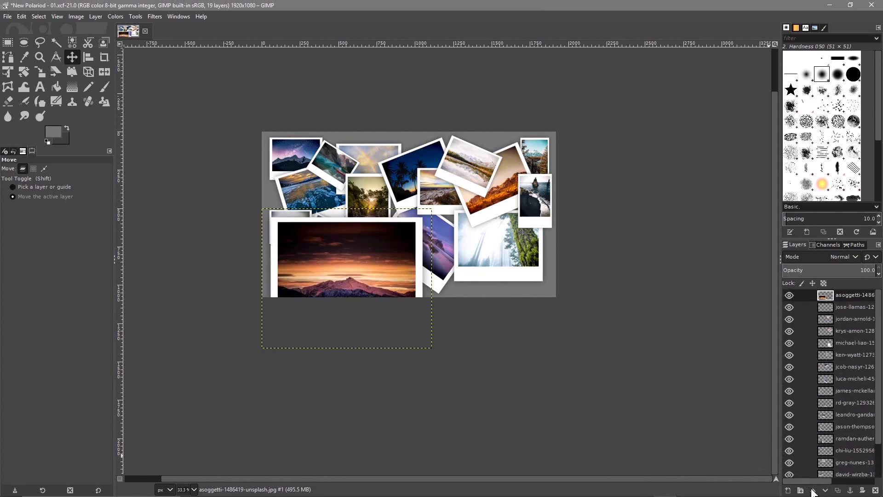
Scale the sunset mountain photo's layer down to a small Polaroid, keeping its proportions, and rotate it about -34.5 degrees.
key("shift+s")
left_click(337, 261)
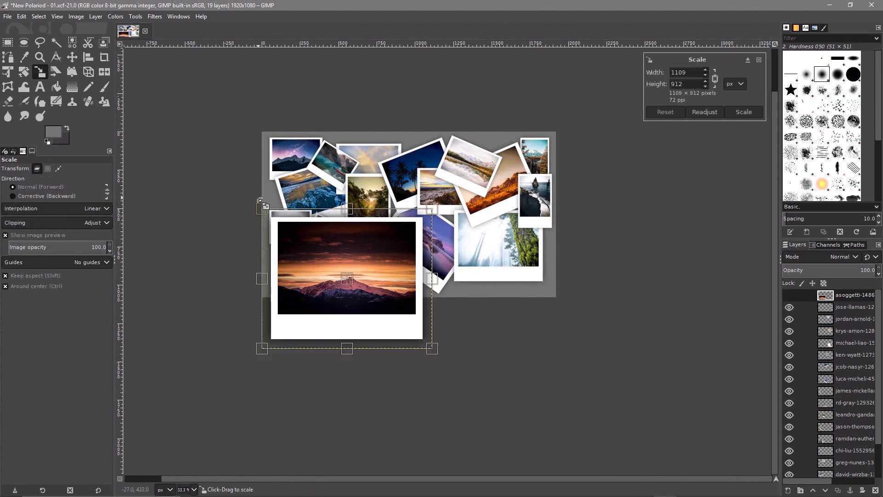
left_click_drag(263, 205, 423, 284)
left_click(744, 111)
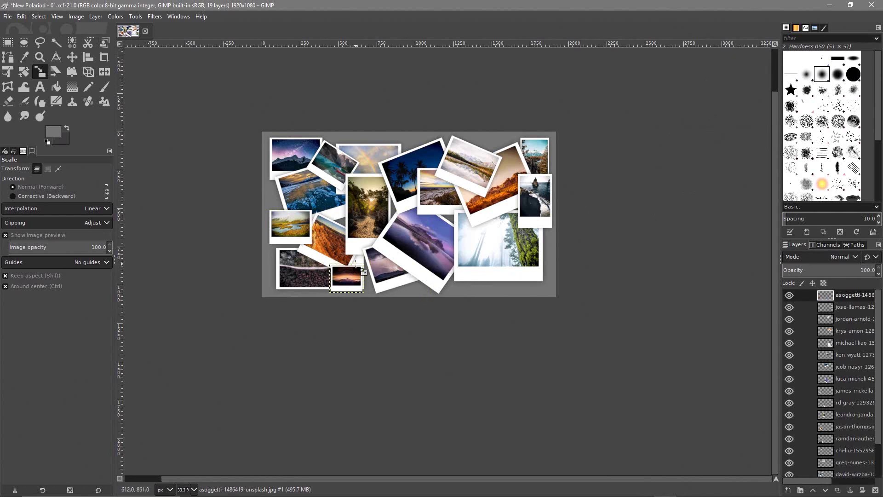
key("shift+r")
left_click_drag(334, 249, 324, 263)
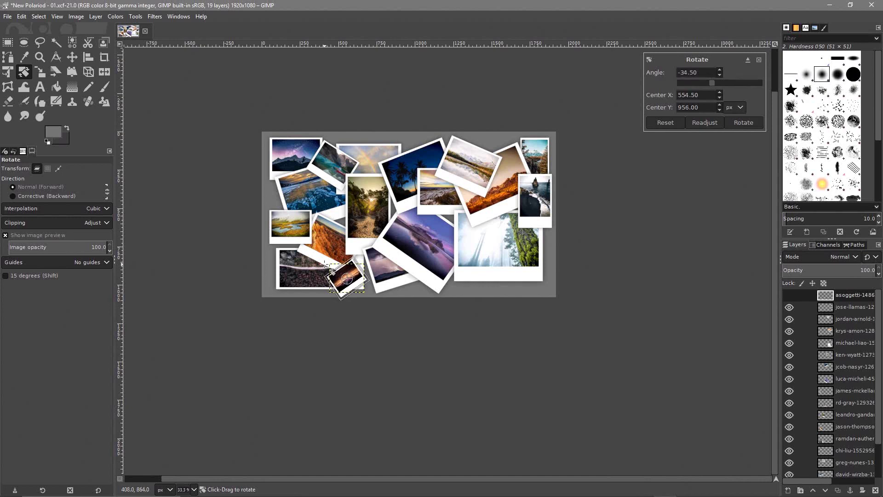
left_click(743, 123)
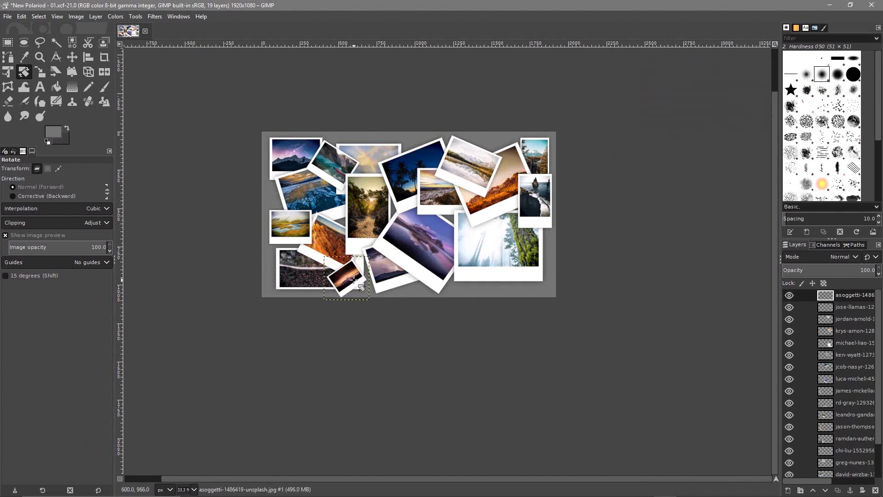
Move the small sunset photo between the purple lake and misty forest photos, overlapping both, and save the collage file.
key("m")
left_click_drag(352, 276, 467, 270)
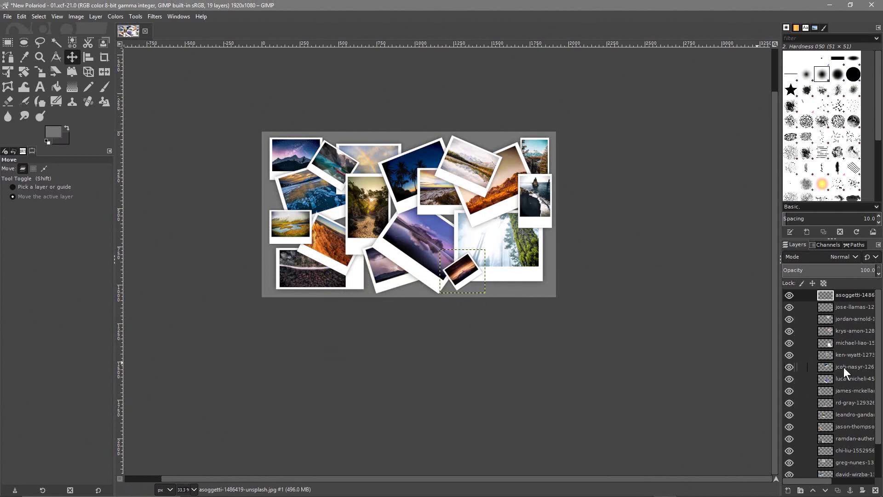
left_click(8, 17)
left_click(27, 109)
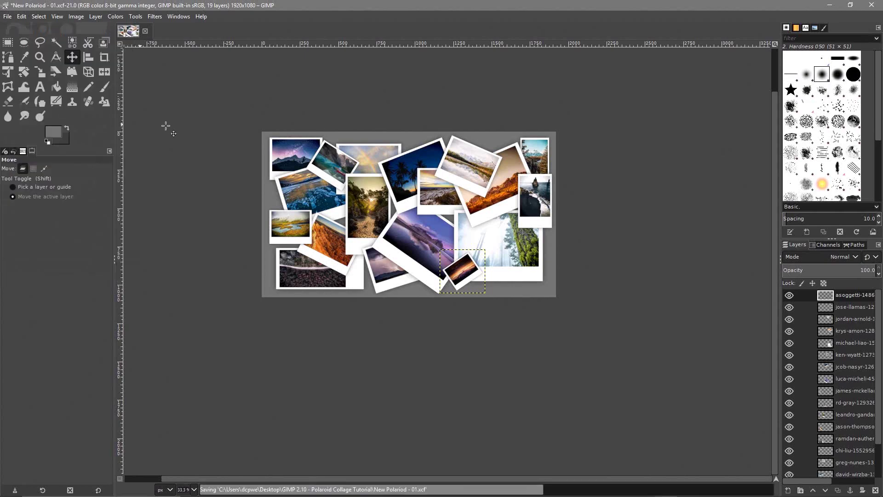
Switch to the desktop, open the Background Wood folder inside GIMP 2.10 - Polaroid Collage Tutorial, and narrow its window for a side-by-side view.
left_click(829, 8)
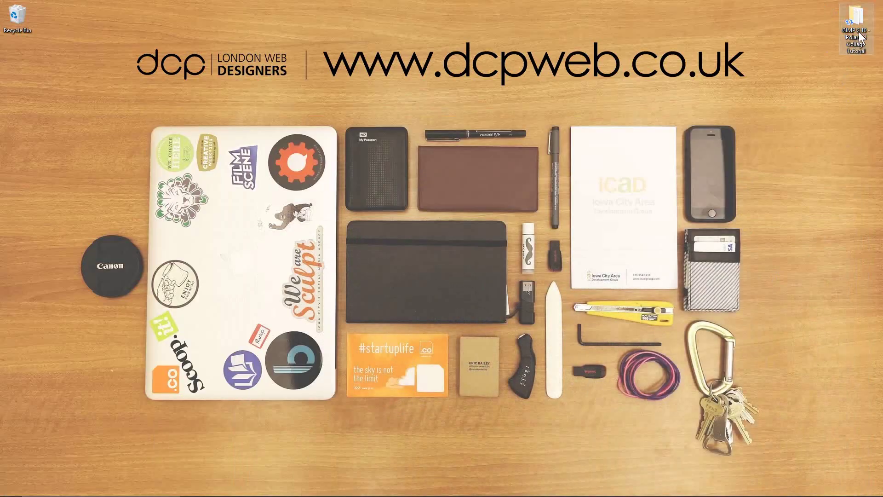
double_click(854, 19)
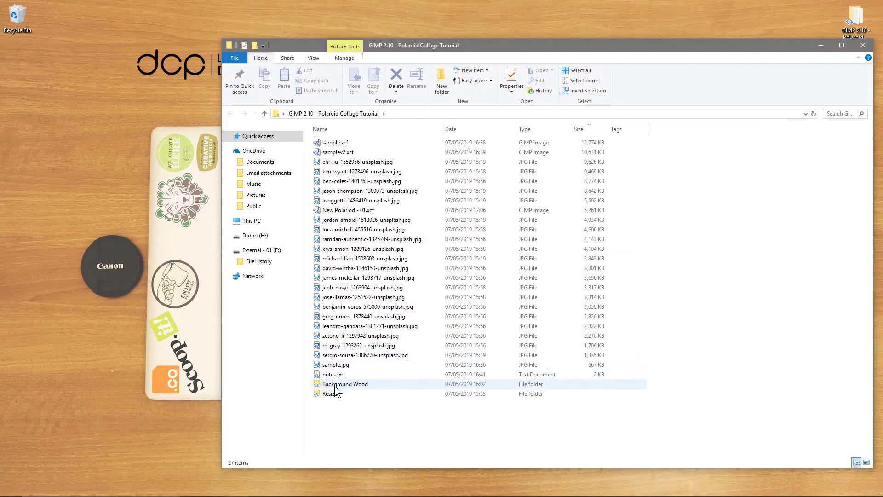
double_click(358, 385)
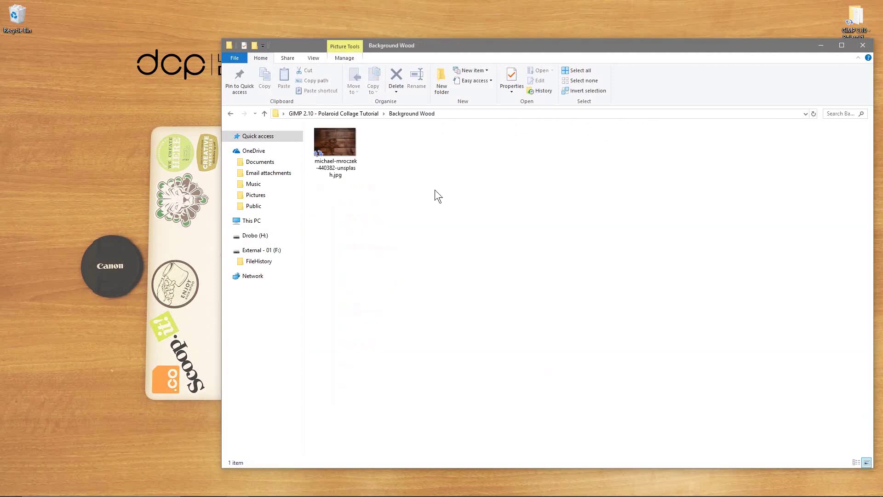
left_click(333, 143)
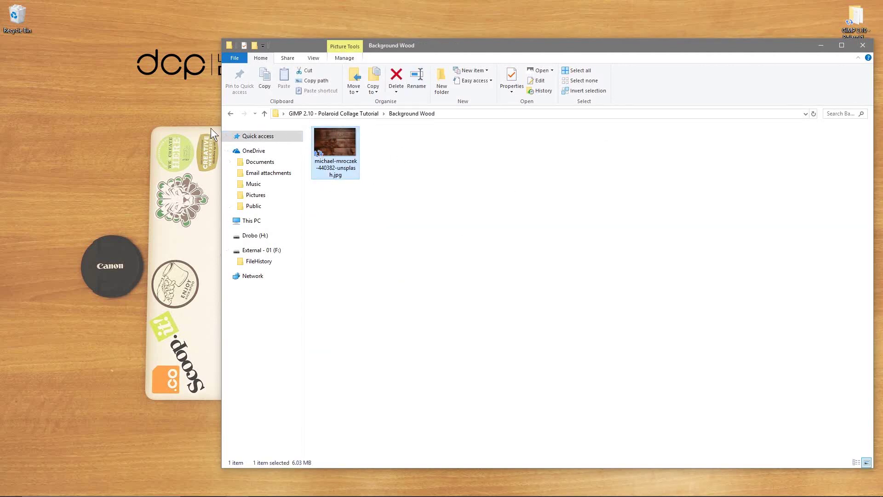
left_click_drag(222, 126, 528, 126)
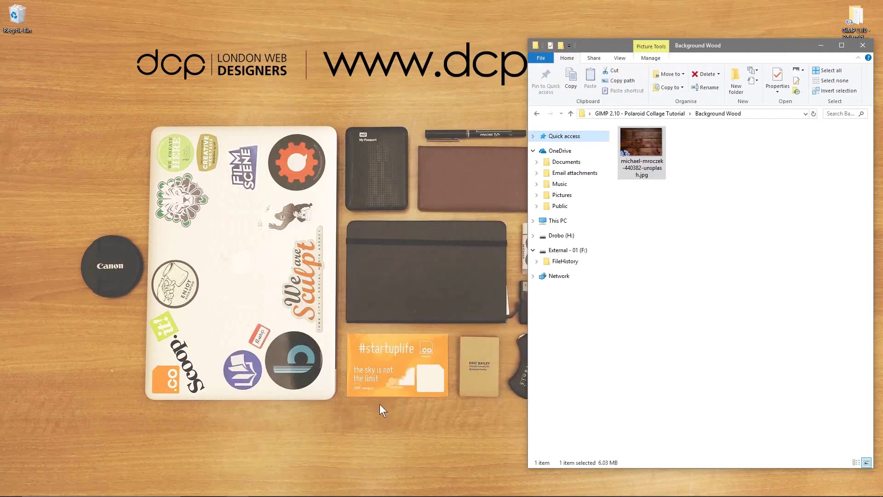
Switch to Chrome, go to unsplash.com, and close the redundant tab.
key("super")
left_click(642, 488)
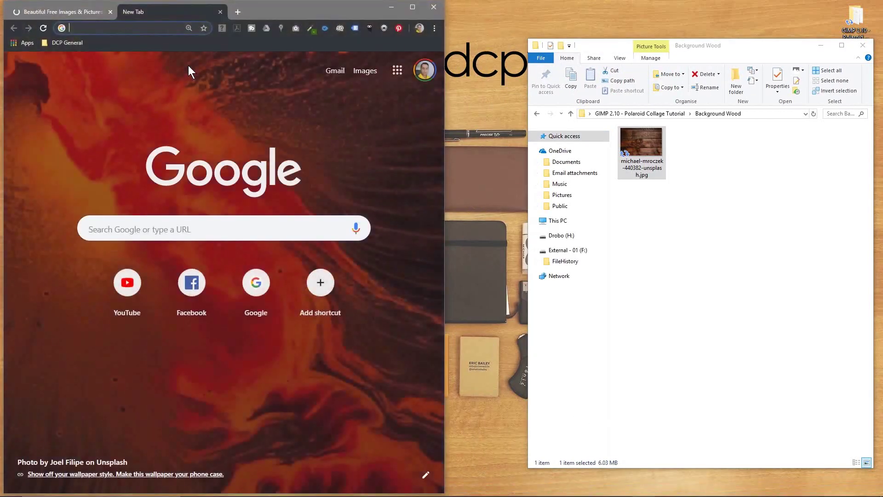
type("unsplash.com")
key("Return")
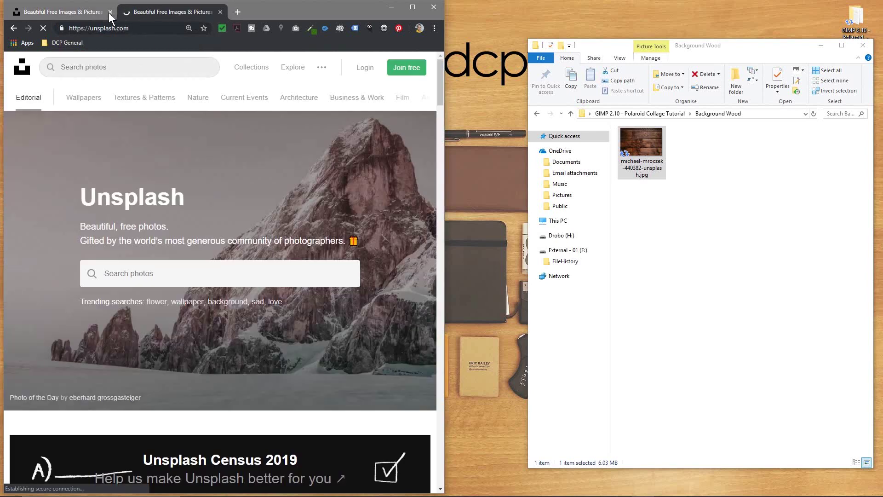
left_click(110, 12)
Search Unsplash for wood photos.
left_click(158, 263)
type("wood")
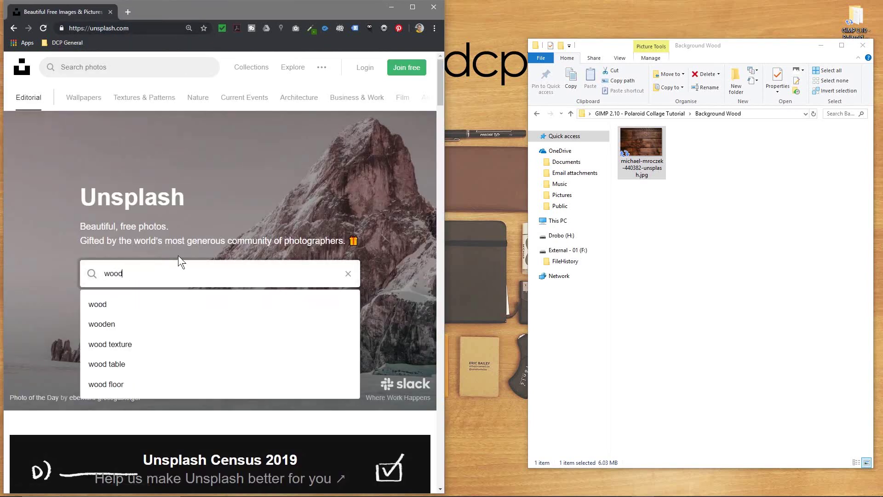
key("Return")
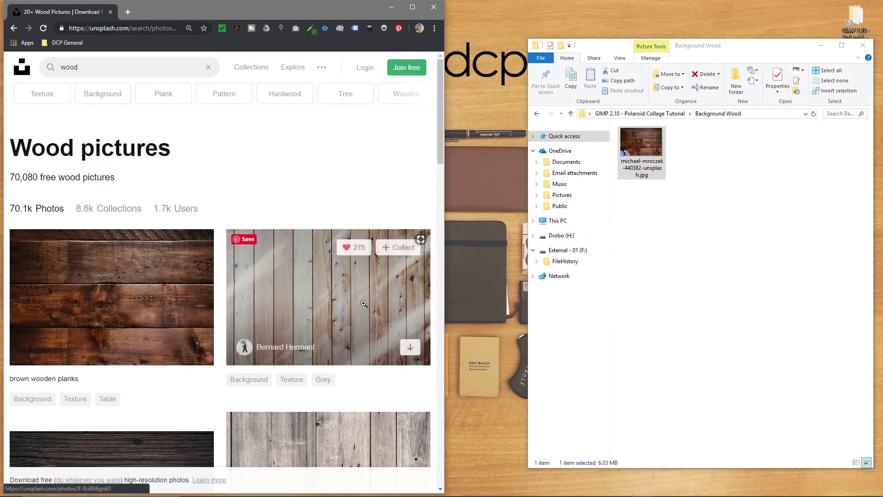
Browse the wood photos for a background texture and open the teal horizontal-plank photo captioned "green wooden floor".
scroll(284, 267, "down", 5)
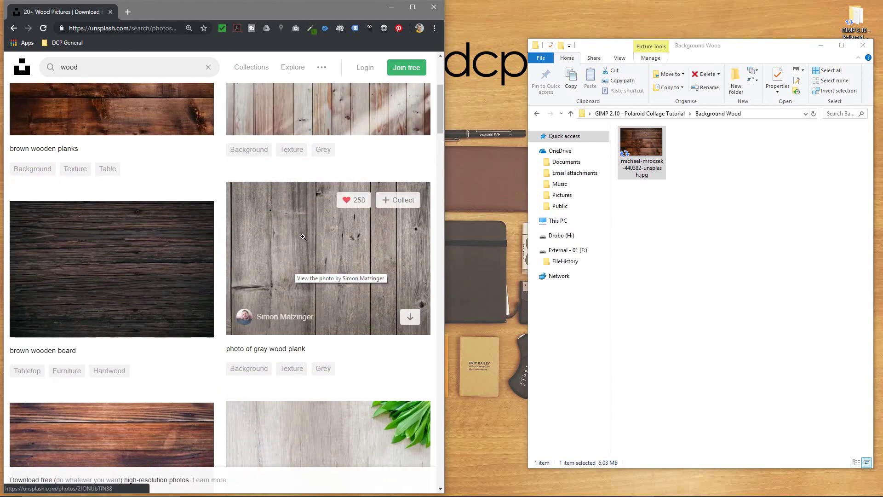
scroll(303, 237, "down", 9)
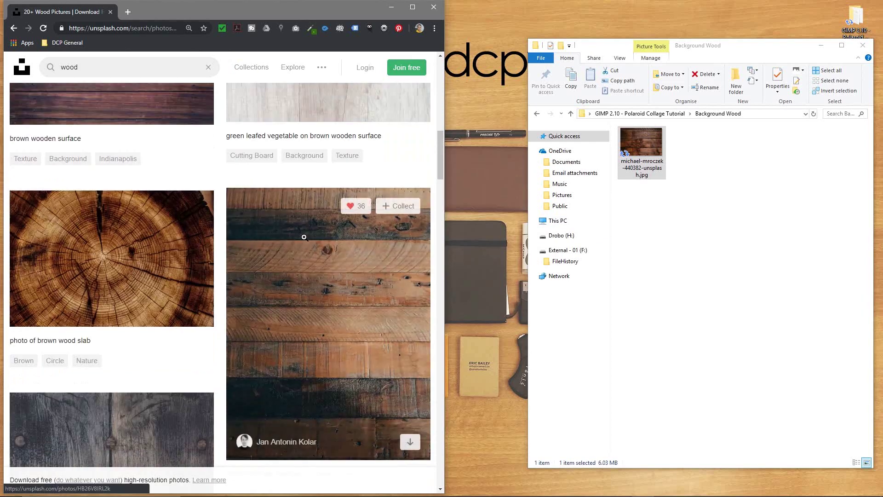
scroll(304, 237, "up", 4)
scroll(312, 232, "down", 10)
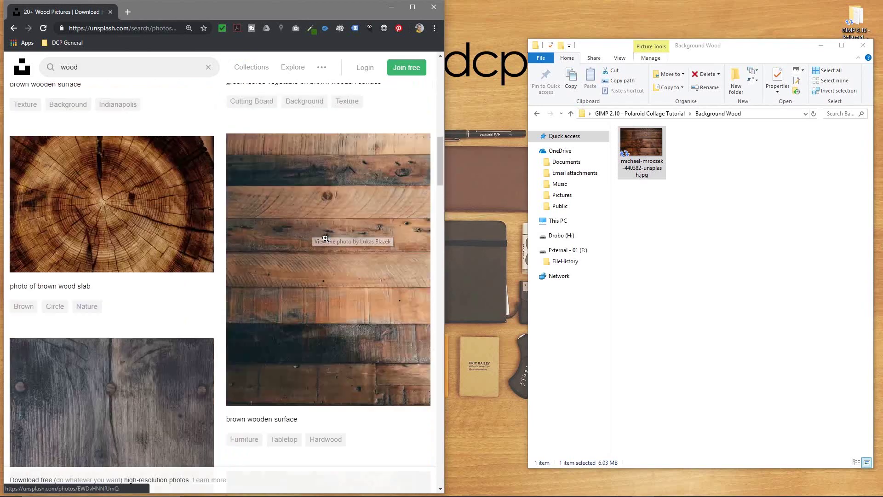
scroll(308, 237, "down", 17)
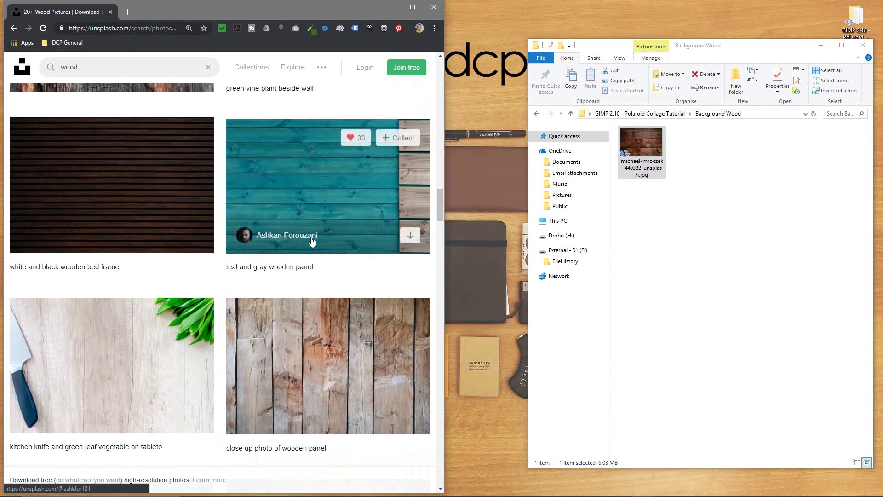
scroll(311, 236, "up", 1)
scroll(303, 239, "down", 15)
scroll(300, 240, "down", 7)
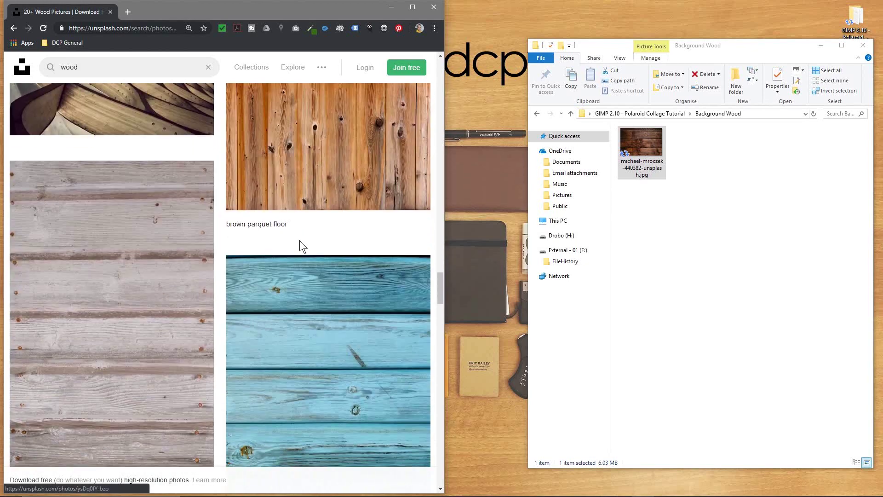
scroll(299, 240, "down", 11)
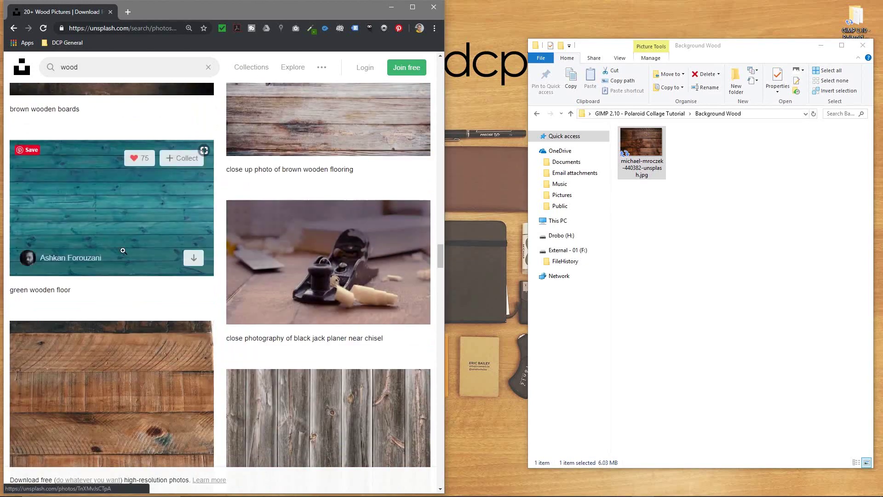
left_click(106, 201)
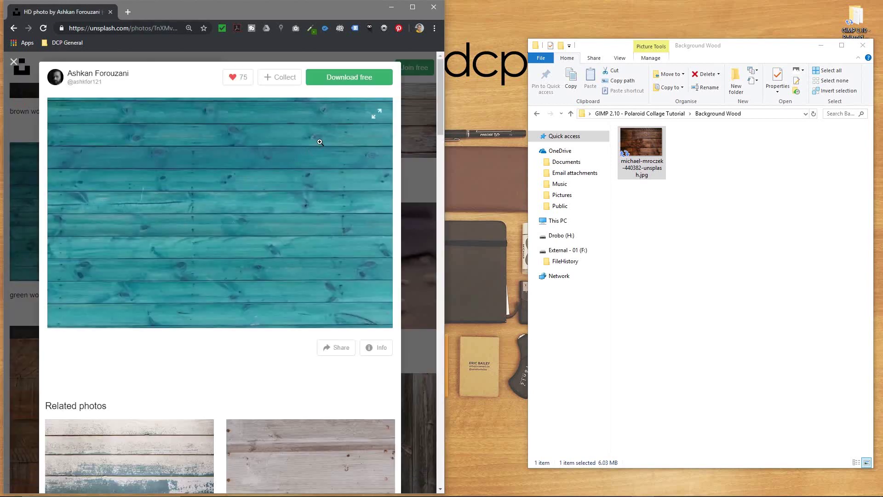
Download the teal wood photo and put the downloaded JPG into the Background Wood folder.
key("ctrl+l")
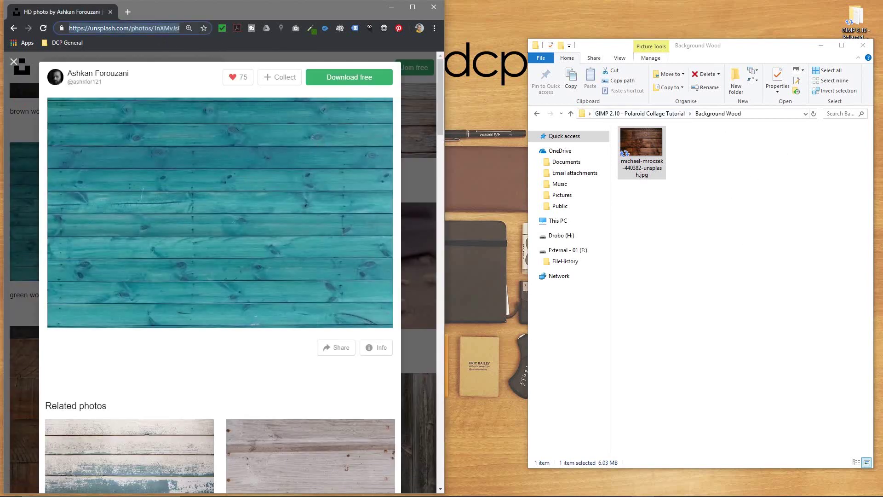
key("alt+Tab")
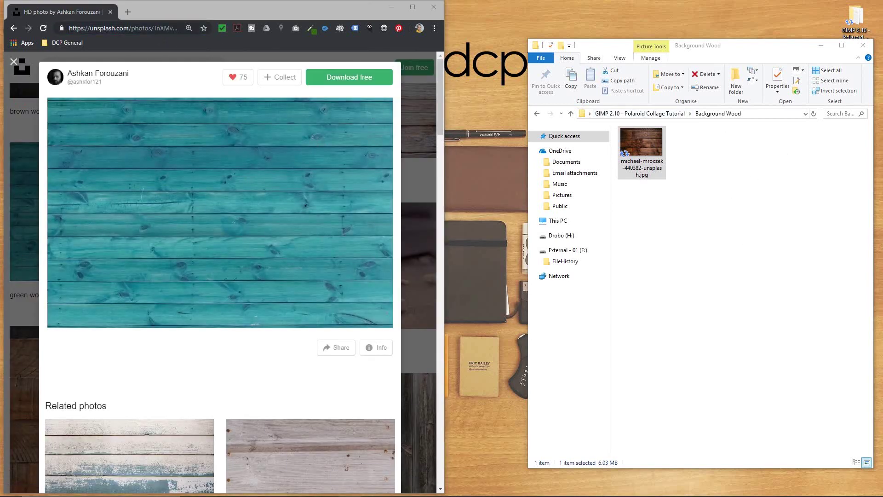
left_click(339, 83)
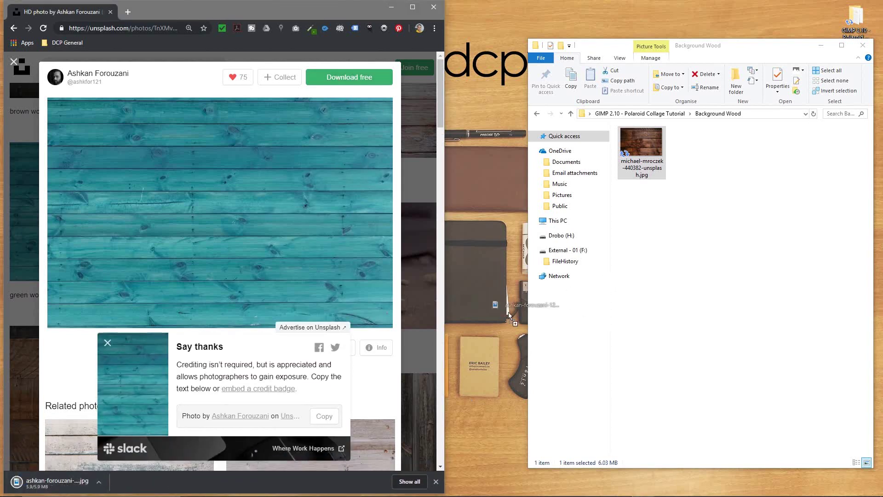
left_click(687, 245)
left_click(620, 161)
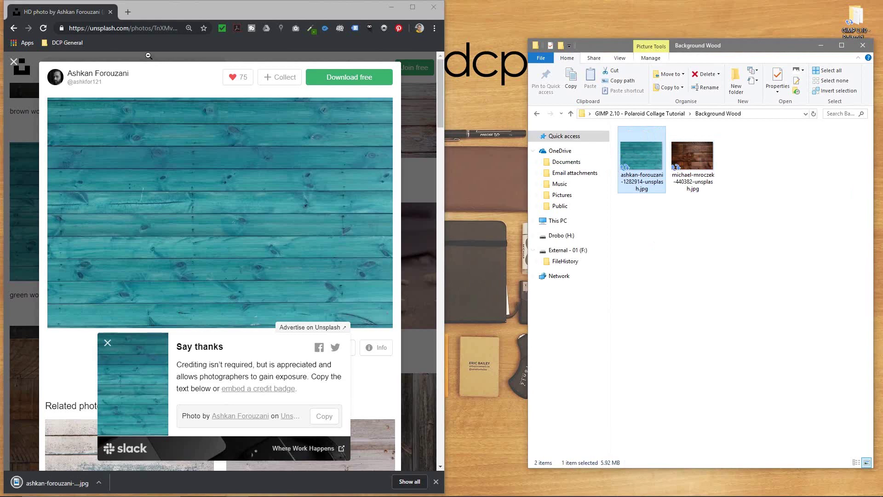
Close the photo view and the credit message, and look through more wood photos for other background textures.
left_click(12, 63)
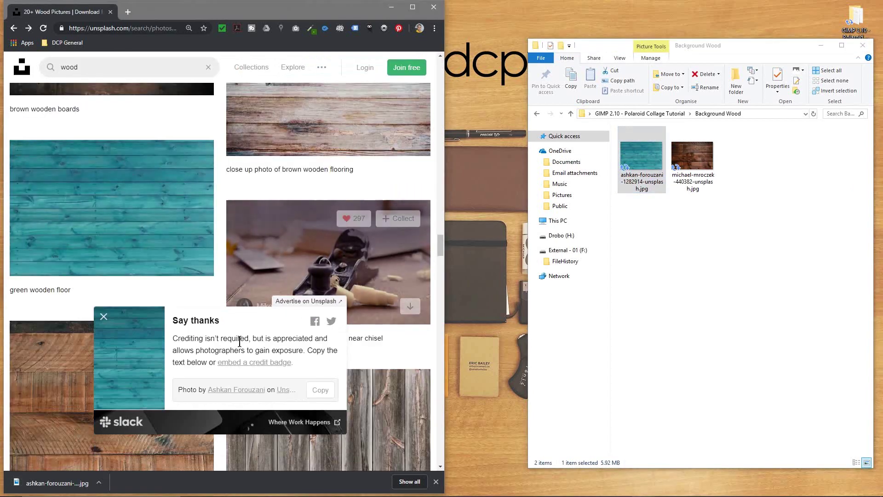
left_click(105, 317)
scroll(138, 318, "down", 10)
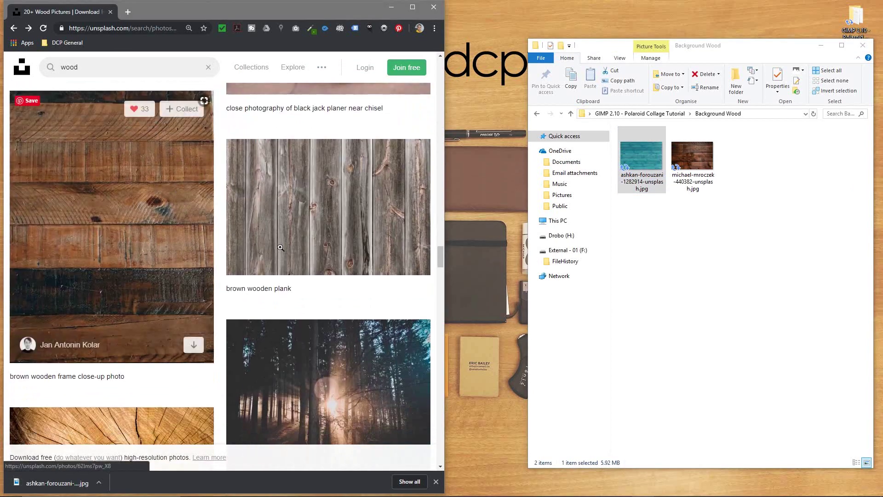
scroll(184, 254, "down", 15)
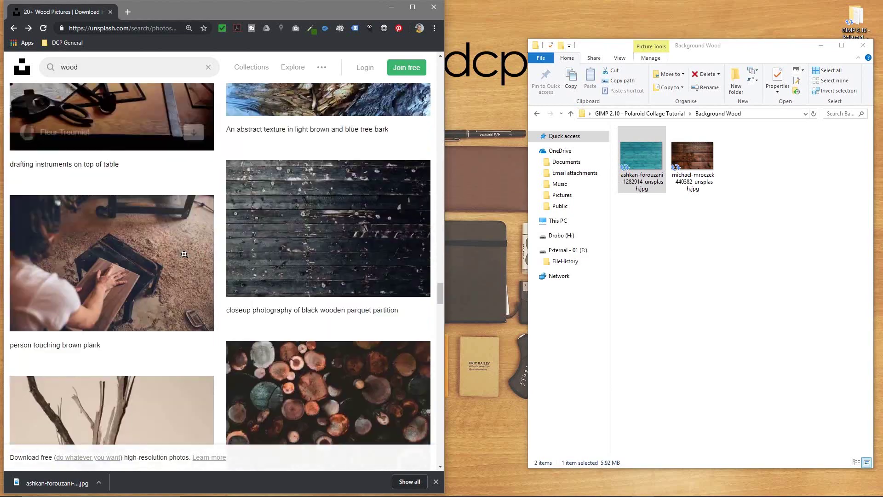
scroll(184, 255, "down", 15)
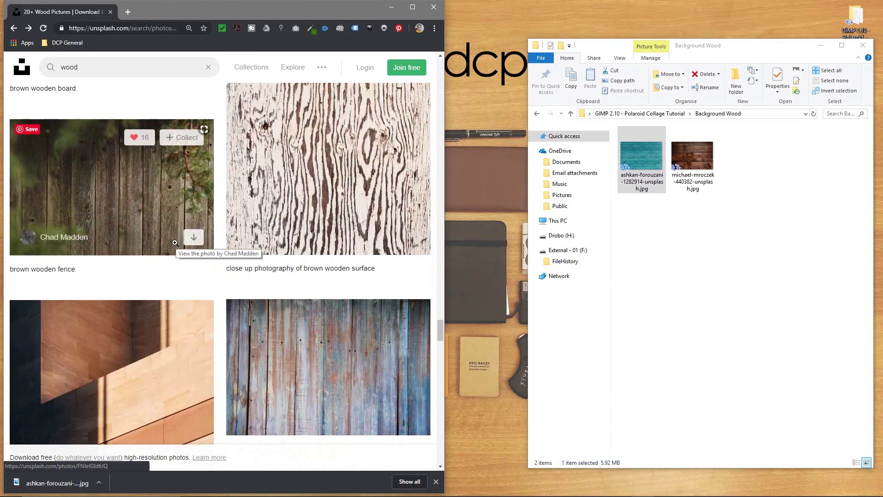
scroll(171, 238, "down", 4)
scroll(159, 199, "up", 15)
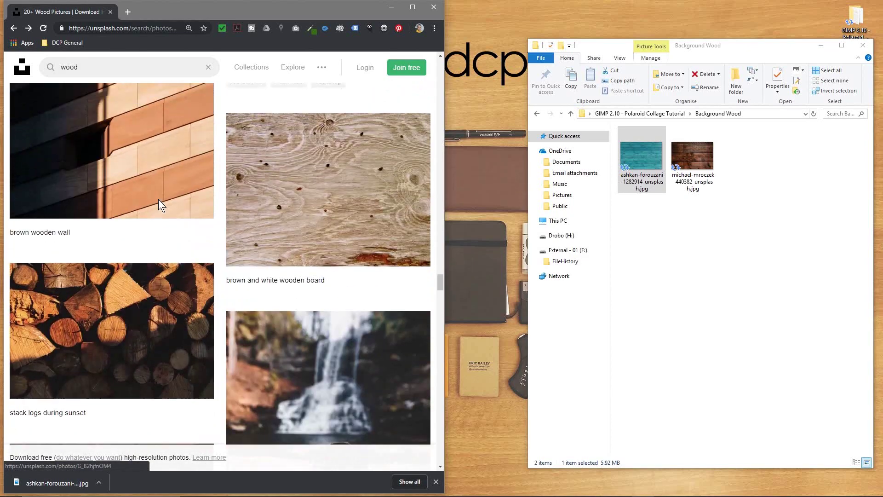
scroll(158, 199, "up", 10)
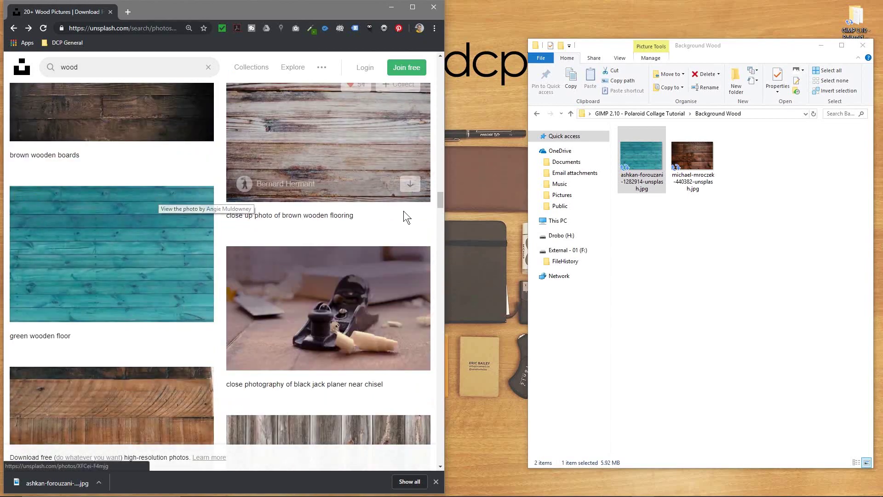
scroll(440, 201, "up", 1)
left_click_drag(440, 199, 440, 57)
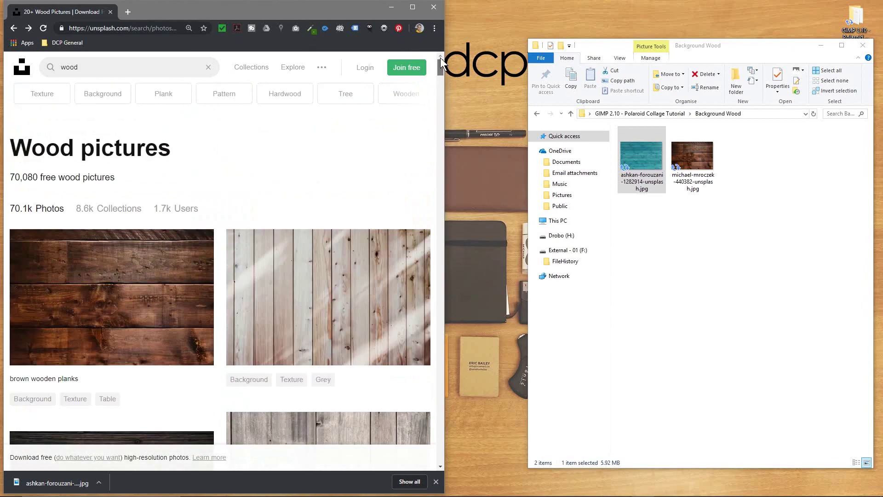
Switch the Unsplash search to pattern pictures and look through them for alternative backgrounds.
left_click(233, 98)
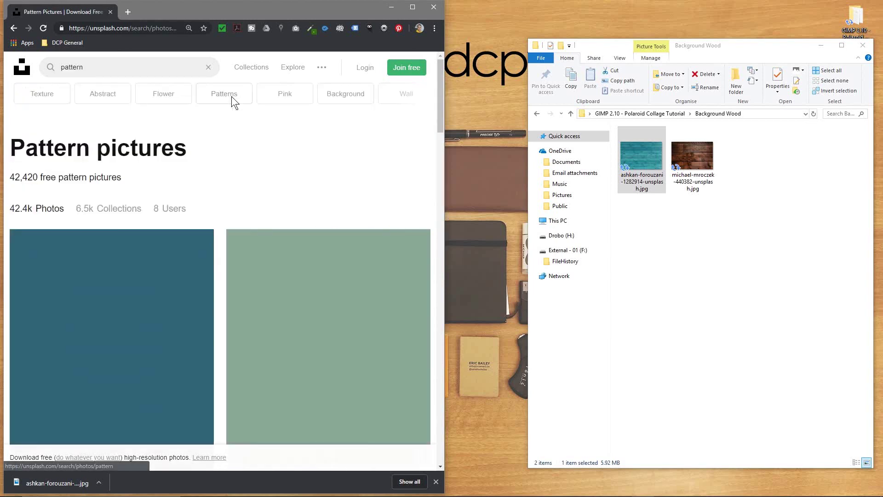
scroll(262, 181, "down", 1)
scroll(222, 222, "down", 10)
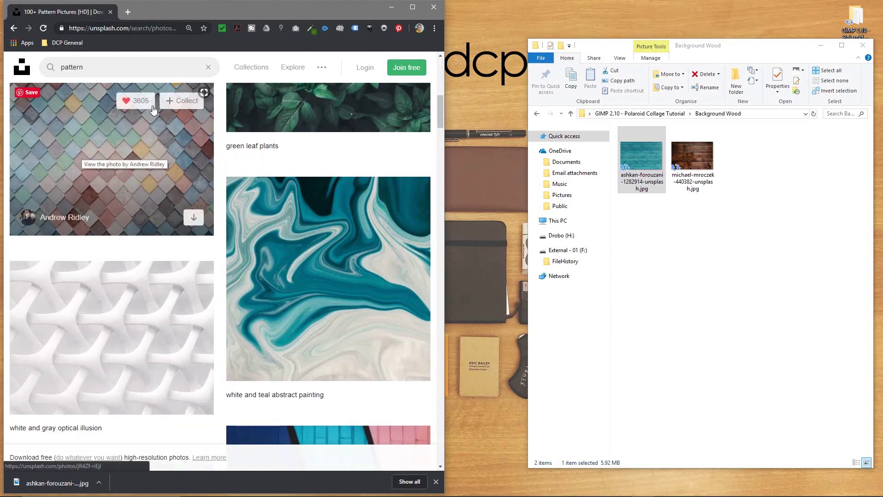
Download the multicoloured diamond-tile pattern photo and put the downloaded JPG into the Background Wood folder.
left_click(170, 111)
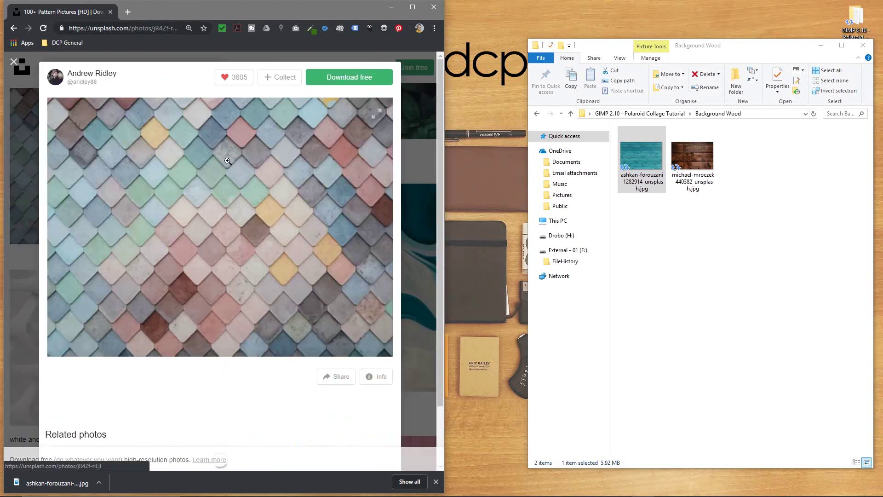
left_click(341, 81)
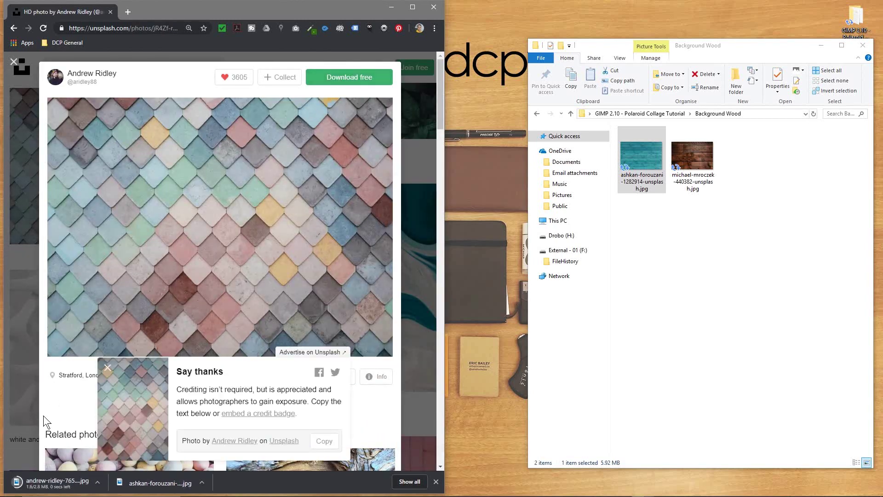
left_click_drag(27, 481, 670, 280)
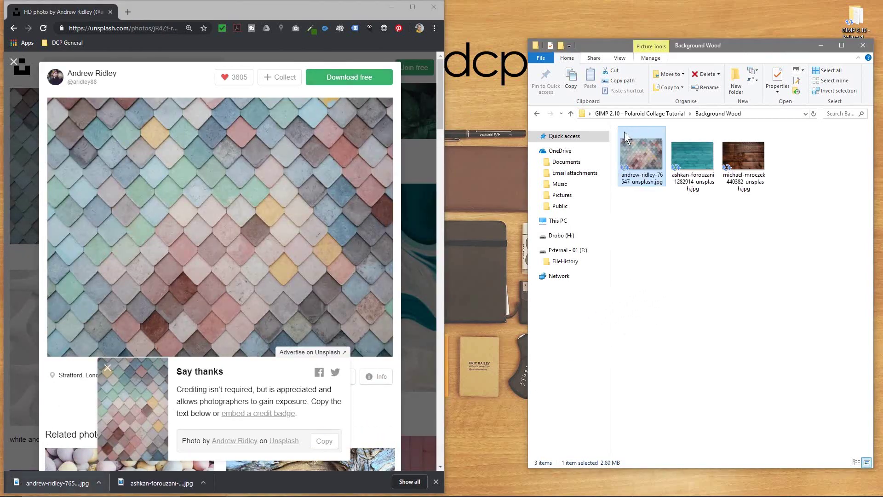
Close the browser, then switch to GIMP and place the Background Wood folder window over the collage.
left_click(101, 29)
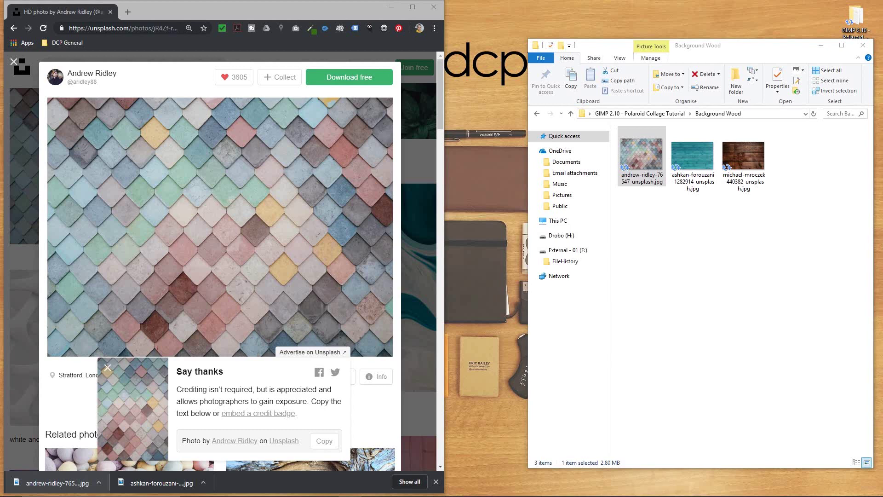
left_click(434, 8)
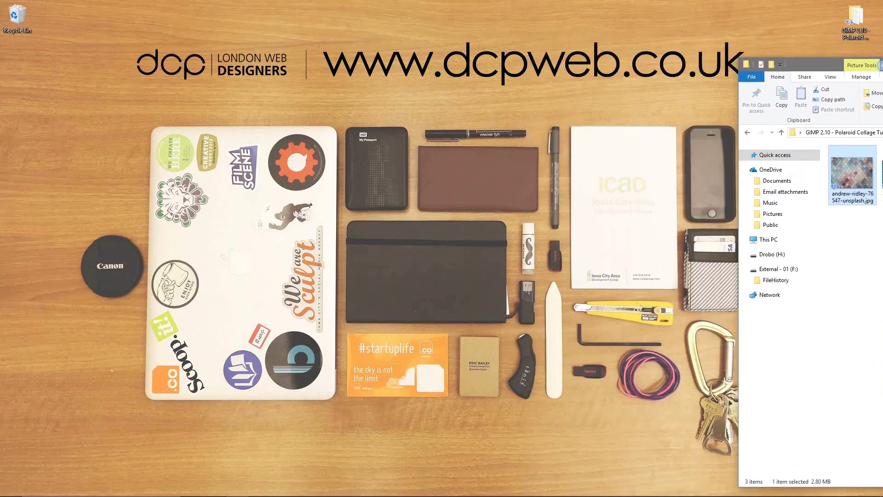
key("alt+Tab")
left_click(528, 230)
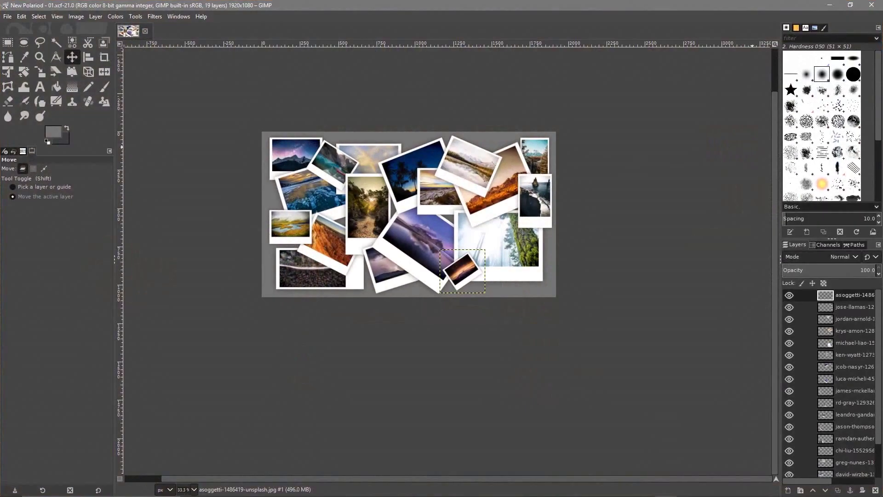
left_click_drag(882, 184, 452, 31)
Add the brown wood photo from the Background Wood folder as a layer directly above the plain gray bottom layer.
scroll(837, 393, "down", 3)
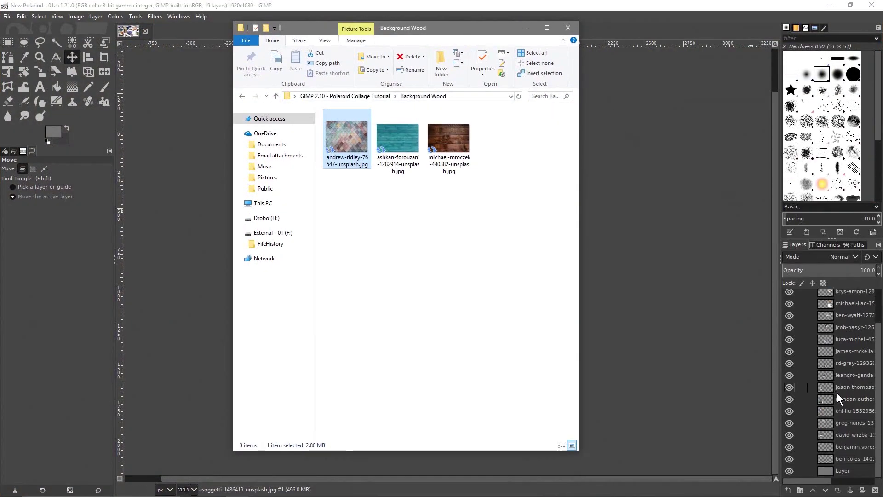
left_click(835, 471)
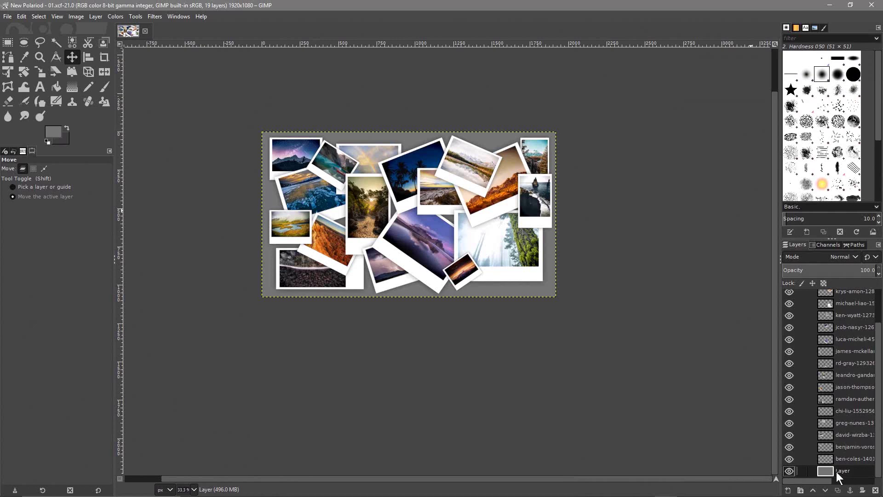
key("alt+Tab")
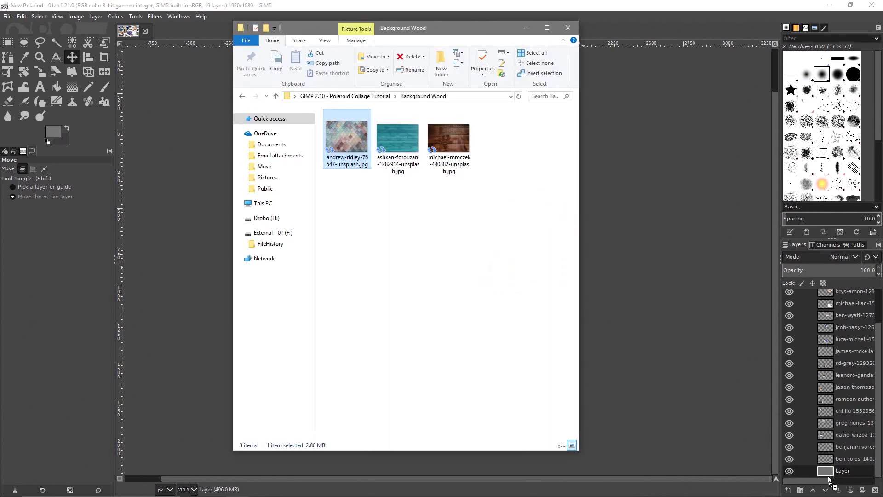
left_click_drag(395, 137, 613, 294)
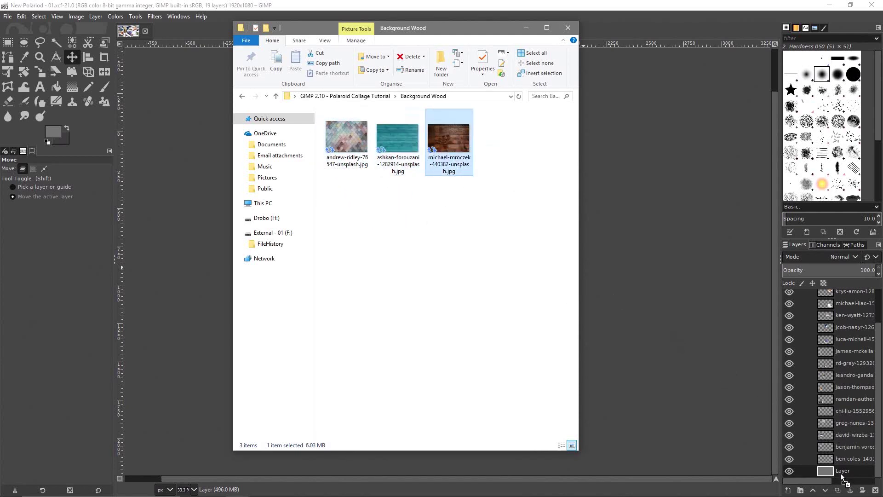
left_click_drag(840, 476, 841, 476)
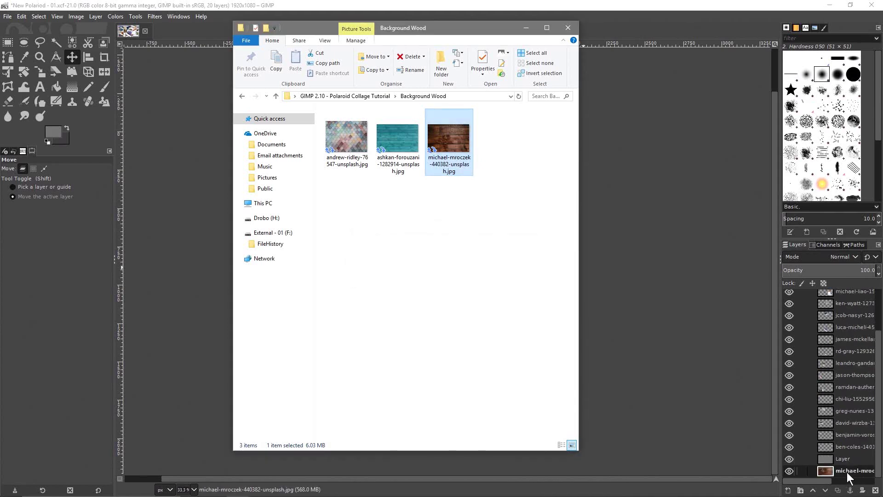
left_click(836, 460)
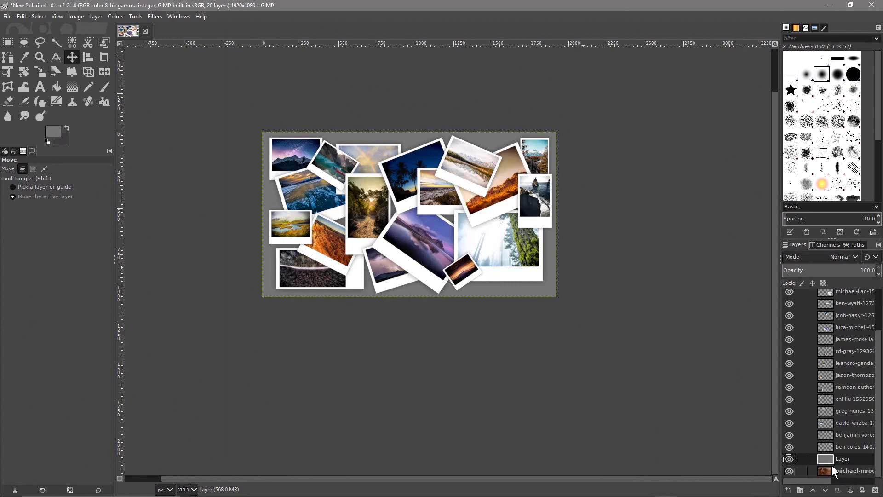
left_click_drag(831, 465, 829, 467)
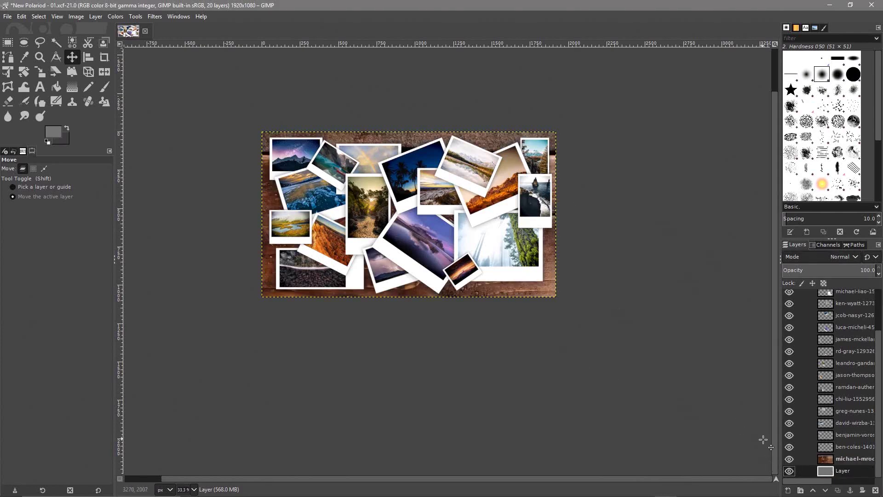
Scale the brown wood layer proportionally to 2045 × 1363 px, lowering its opacity to 49 while sizing and restoring it to 100.
left_click(832, 460)
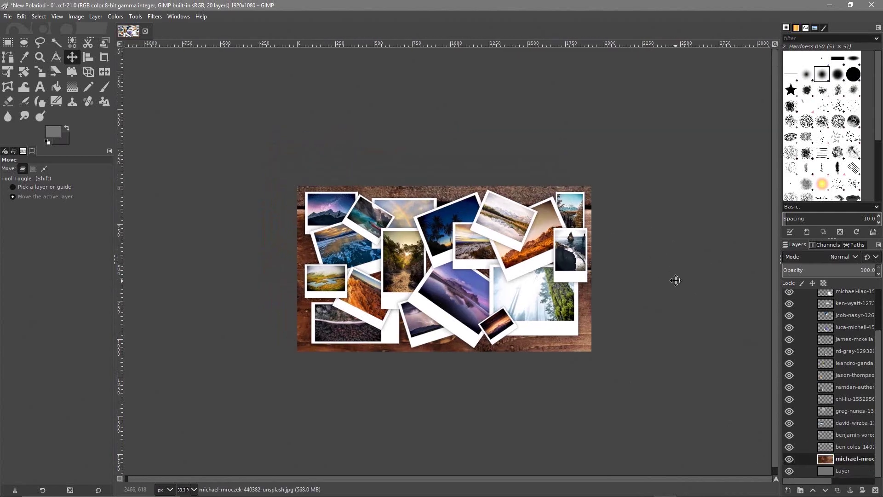
scroll(654, 268, "down", 3)
left_click_drag(555, 247, 537, 248)
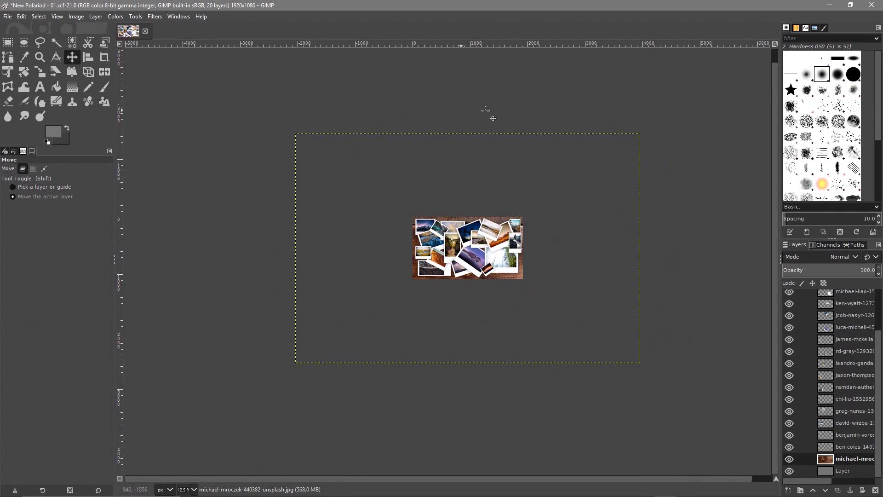
left_click(834, 463)
key("shift+s")
left_click(403, 188)
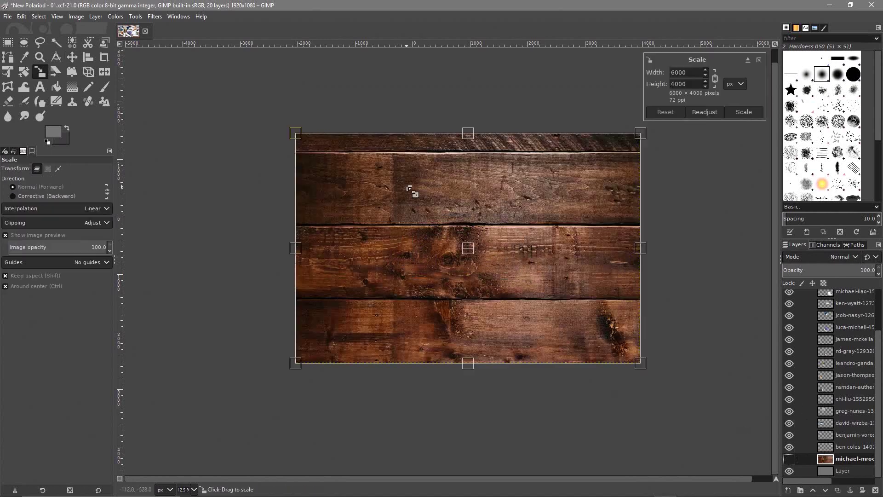
left_click(829, 270)
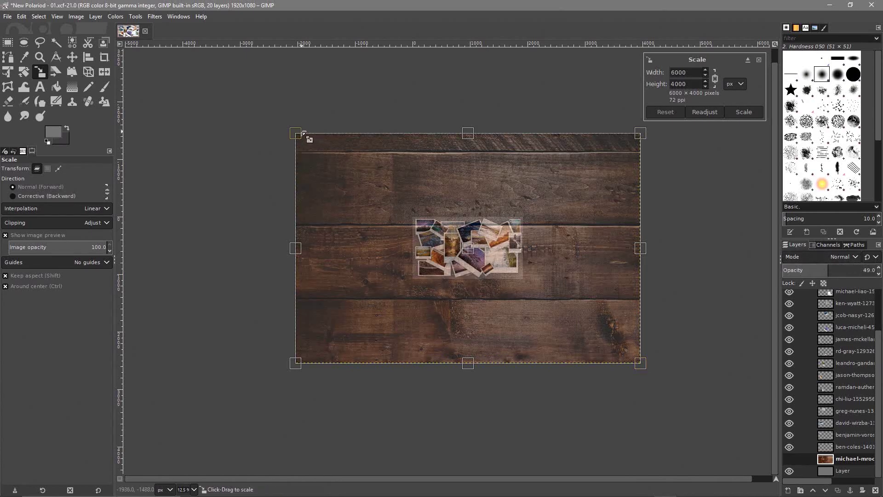
left_click_drag(317, 146, 552, 250)
scroll(550, 248, "up", 3)
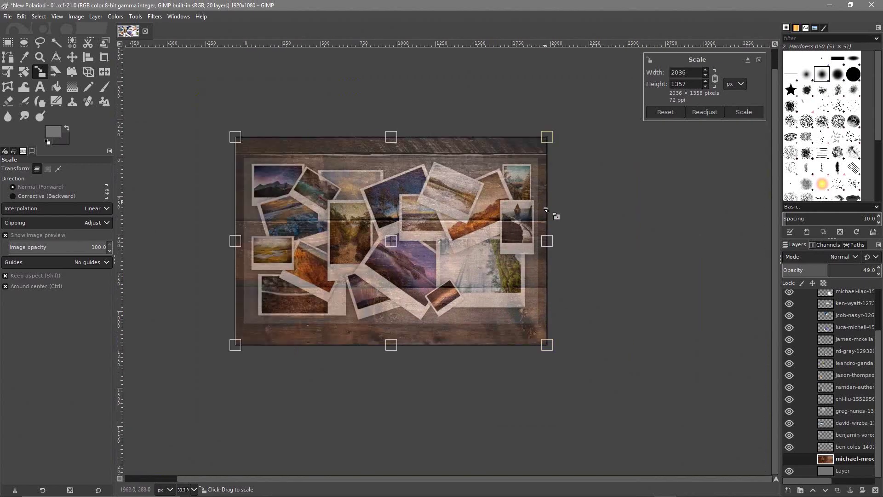
left_click_drag(557, 146, 566, 166)
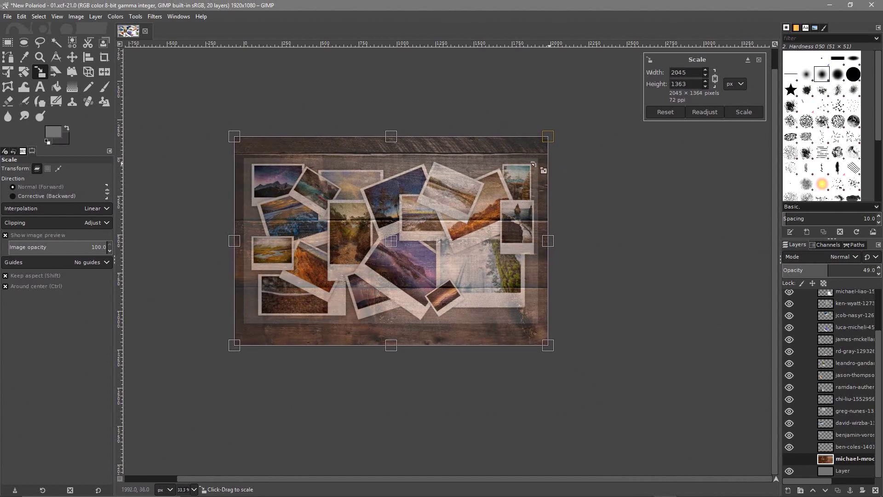
left_click(743, 113)
left_click_drag(865, 271, 876, 272)
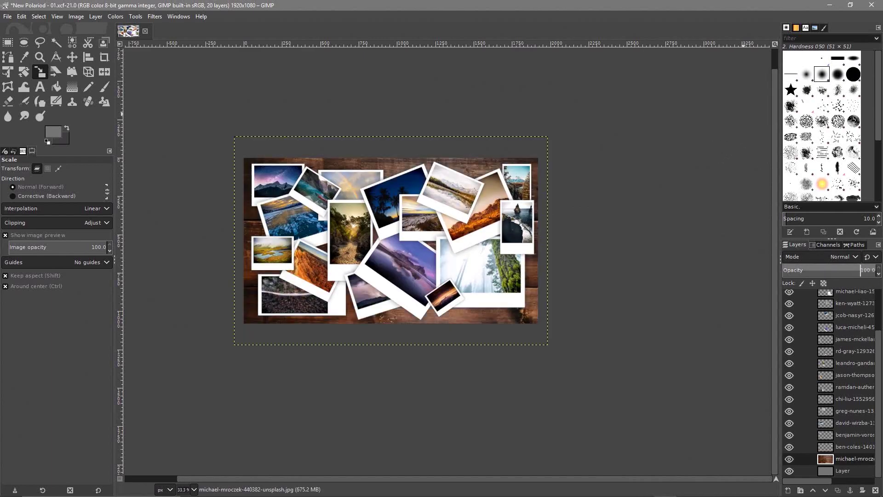
Save the collage project with its brown wood background.
left_click_drag(603, 267, 700, 294)
scroll(676, 292, "up", 2)
scroll(647, 289, "down", 1)
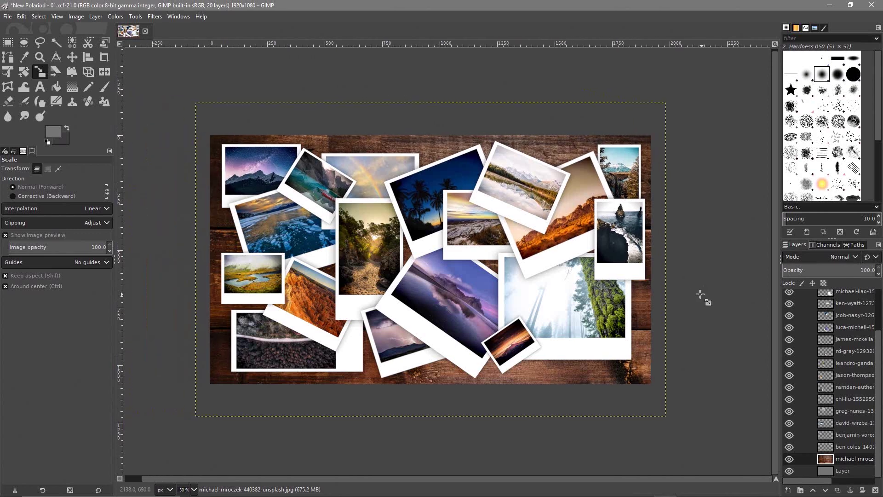
left_click(8, 17)
left_click(42, 111)
Start exporting the collage and create a destination folder named Final Images inside the tutorial folder.
left_click(7, 17)
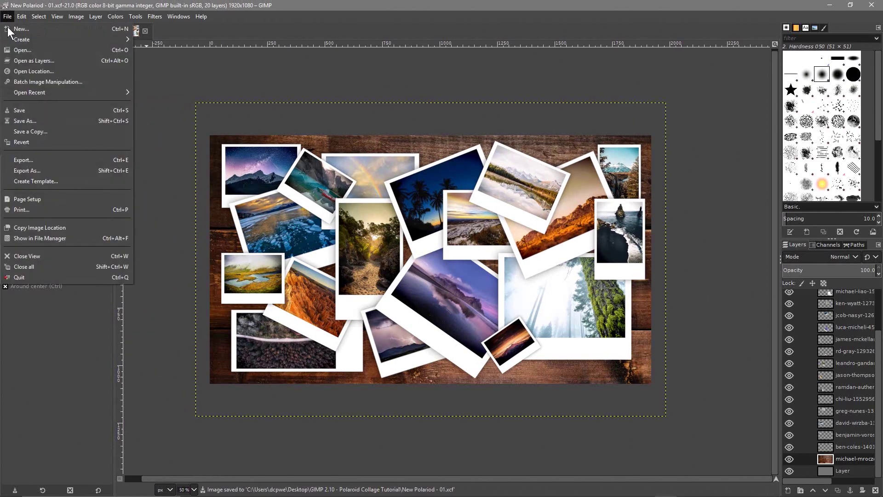
left_click(42, 169)
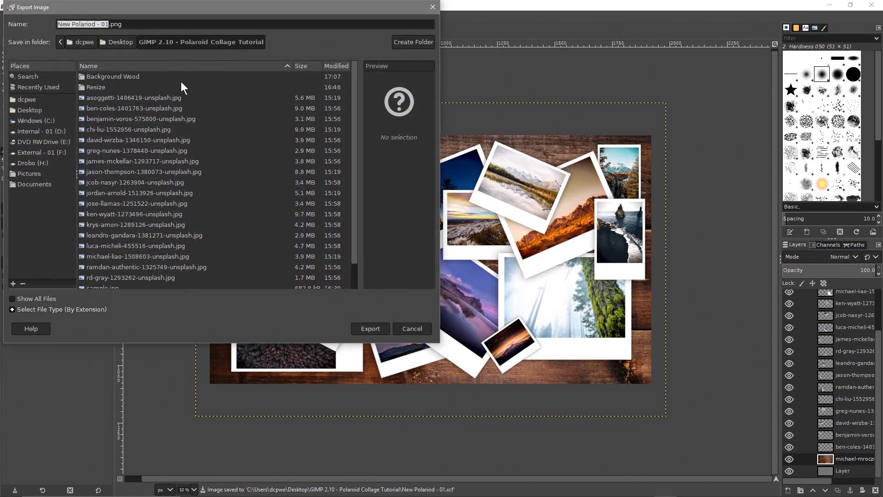
left_click(407, 43)
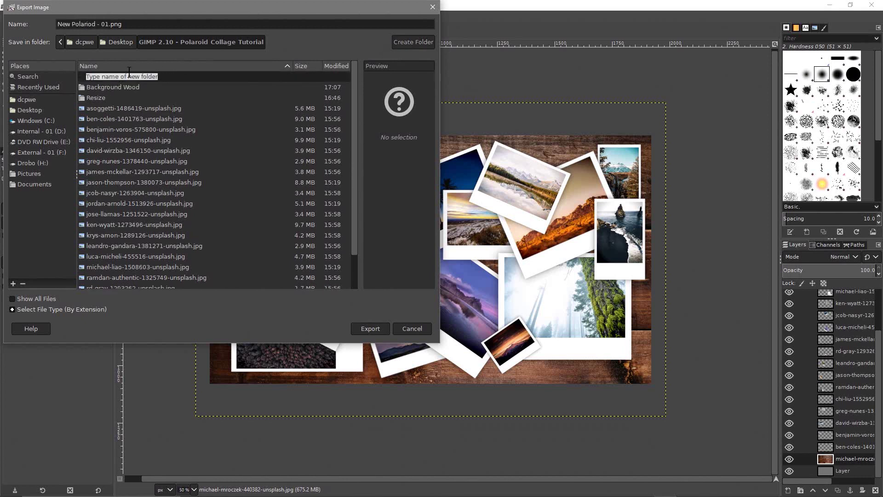
type("DInal Images")
key("Return")
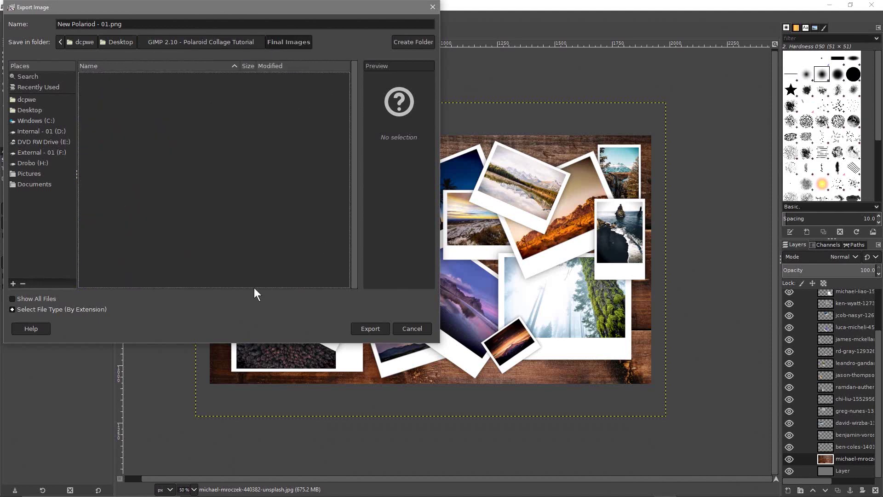
Export the collage as the JPEG image New Polariod - 01.jpg with quality 90 into Final Images.
left_click(40, 309)
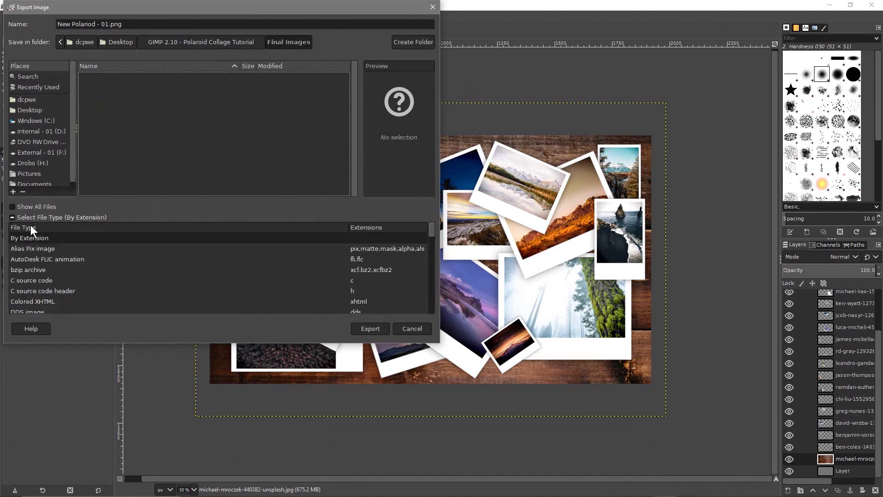
scroll(71, 288, "down", 5)
left_click(28, 270)
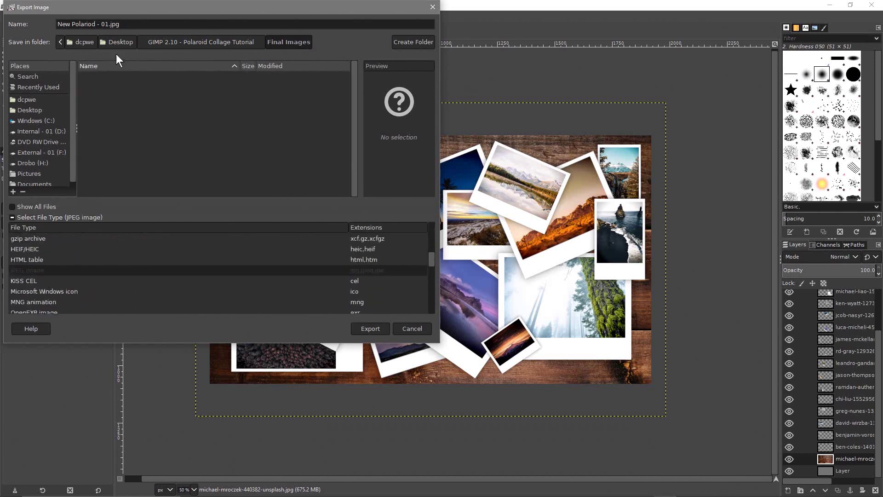
left_click(371, 329)
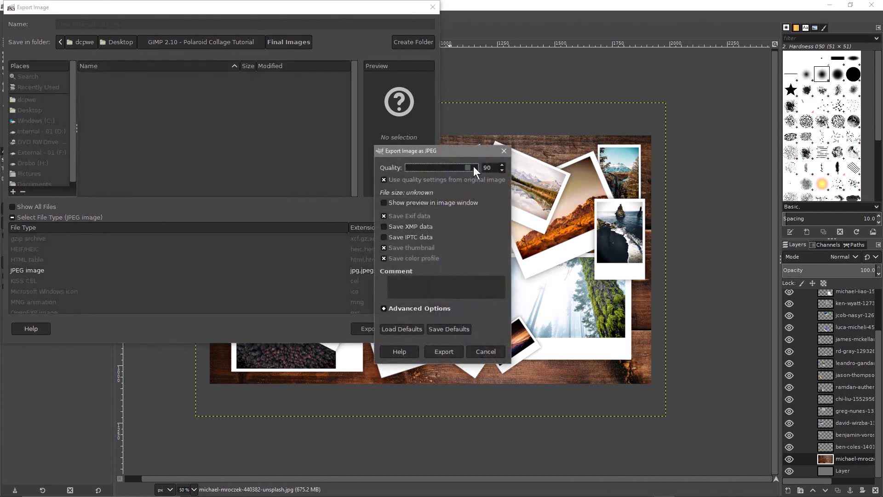
left_click(448, 354)
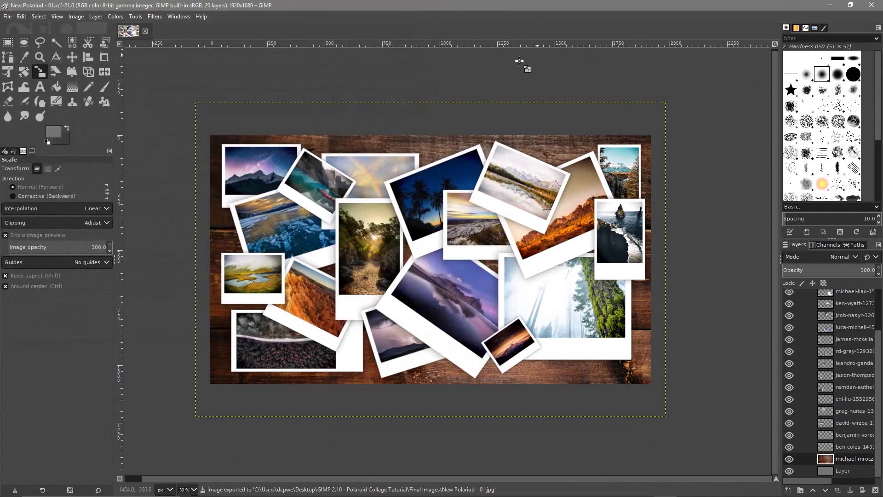
Add the teal wood photo from the Background Wood folder as a layer directly beneath the brown wood layer.
key("alt+Tab")
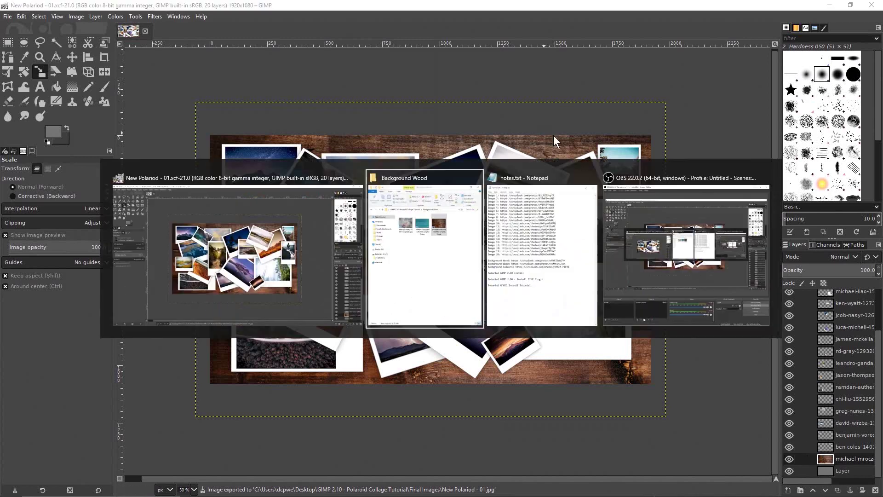
key("alt+Tab")
key("alt+Tab")
key("alt+Tab")
key("alt+Tab")
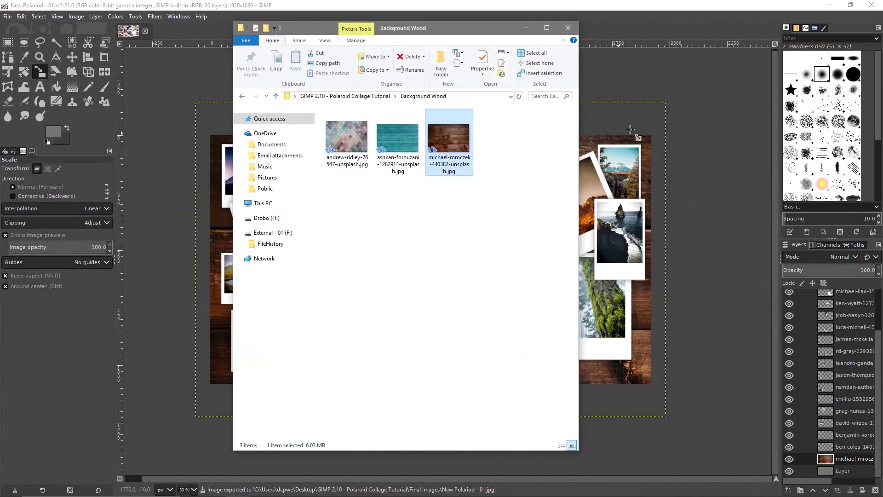
left_click(388, 141)
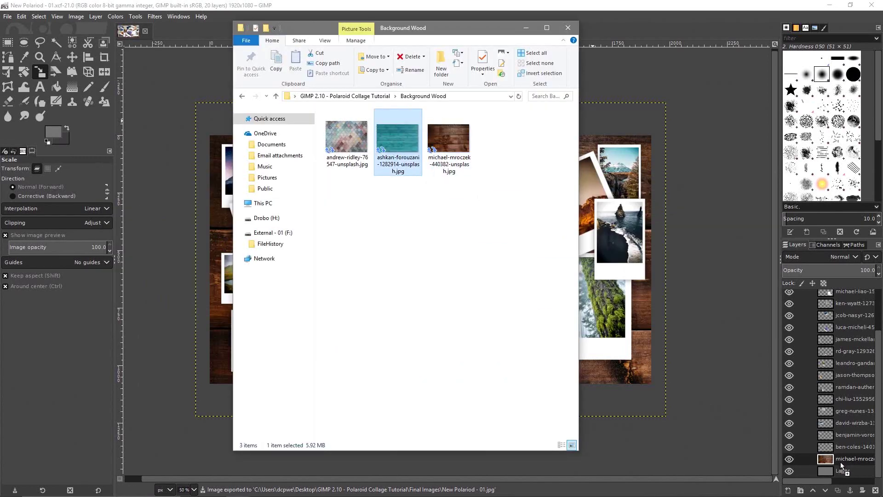
left_click_drag(841, 464, 841, 464)
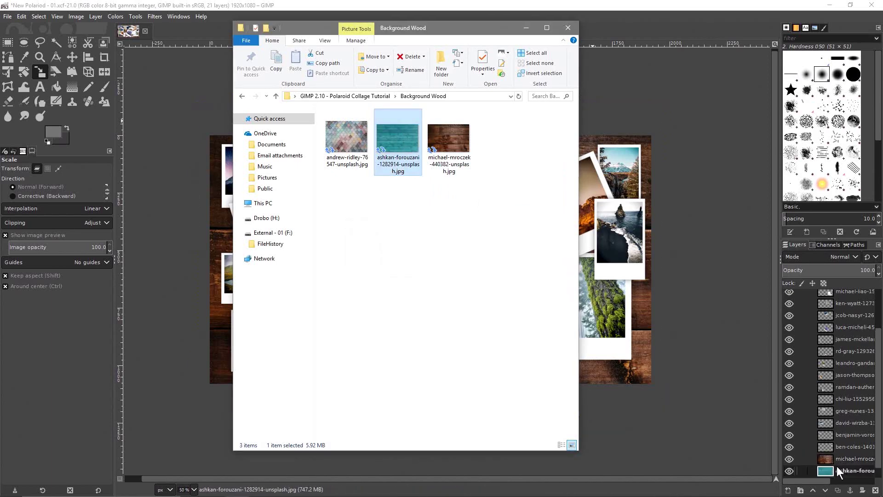
left_click(590, 3)
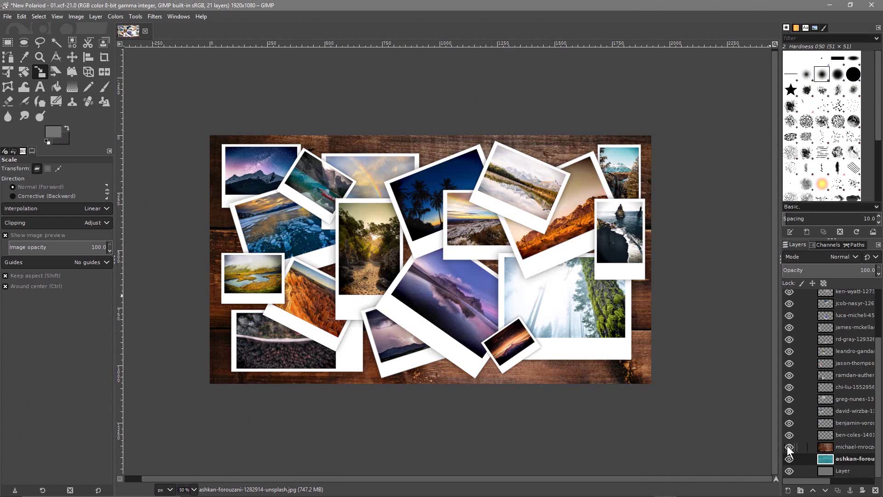
Toggle the brown wood layer's visibility to compare the two backgrounds, leaving the brown layer hidden.
left_click(788, 446)
left_click(787, 446)
left_click(787, 446)
left_click(788, 446)
left_click(787, 446)
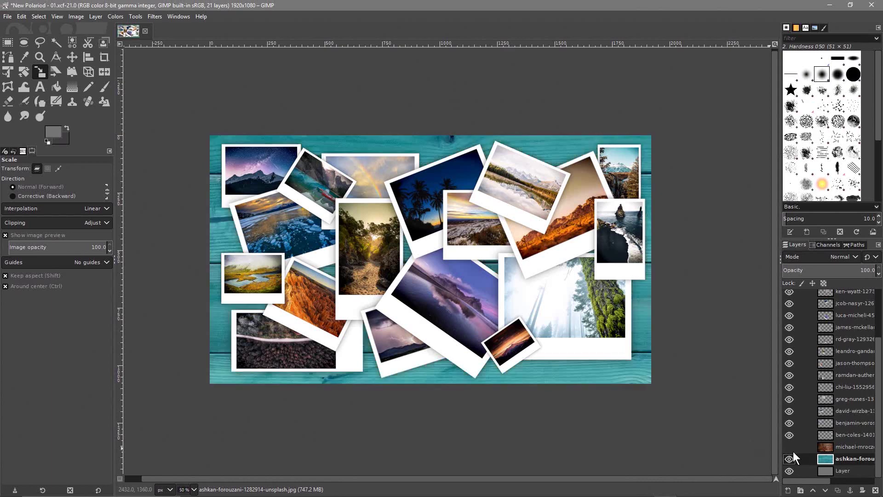
Try scaling the teal wood layer to 1879 × 1253 px around its centre at 50% opacity, resetting its opacity to 100%.
scroll(454, 220, "down", 4)
scroll(454, 220, "up", 2)
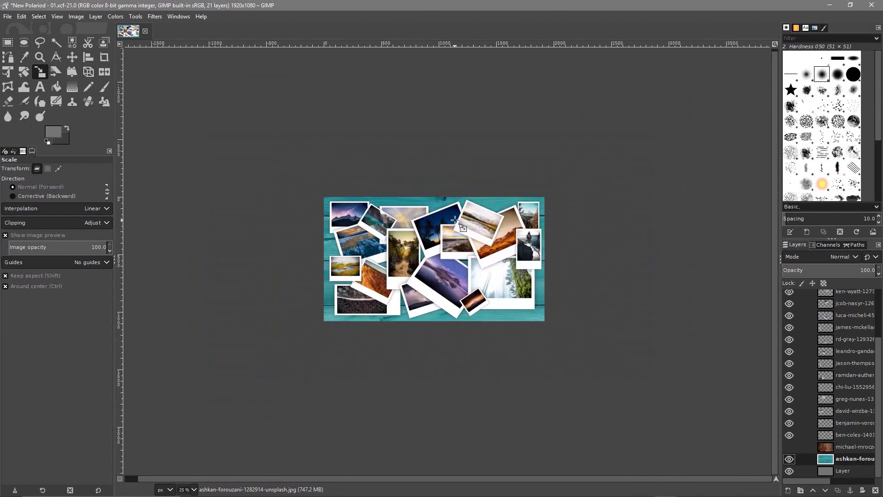
scroll(448, 267, "down", 1)
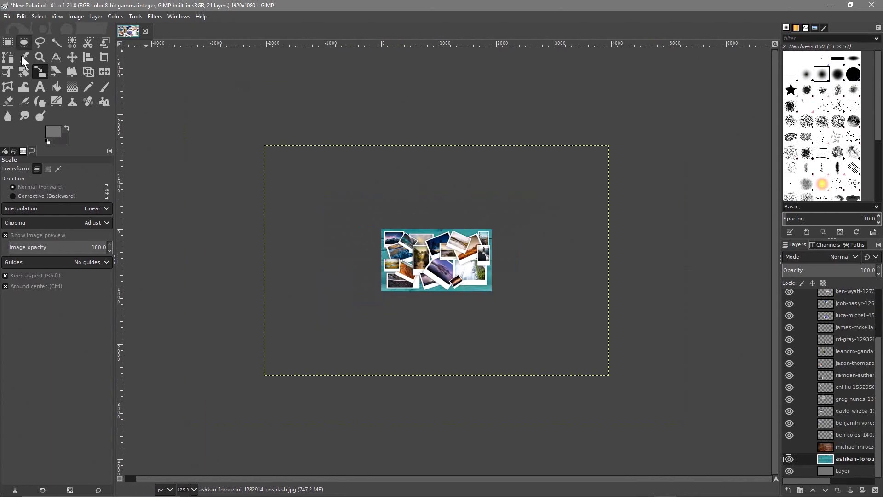
scroll(396, 212, "up", 1)
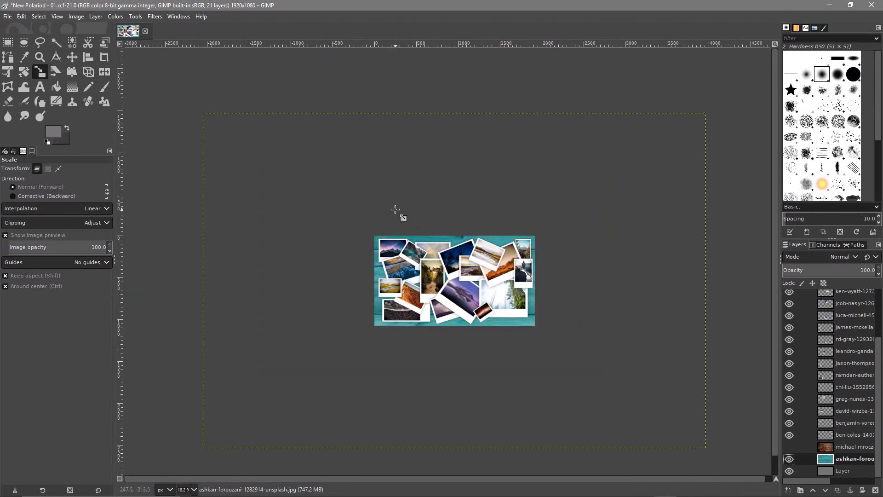
left_click(395, 210)
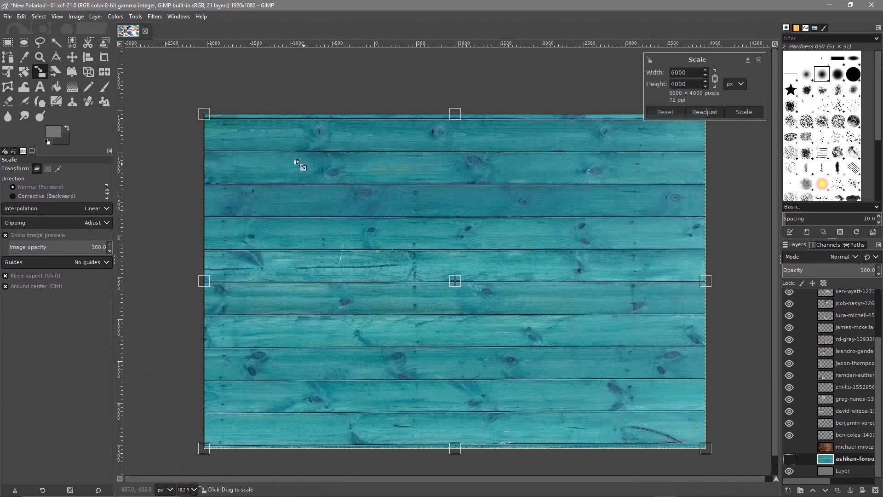
left_click(829, 271)
left_click_drag(203, 114, 580, 292)
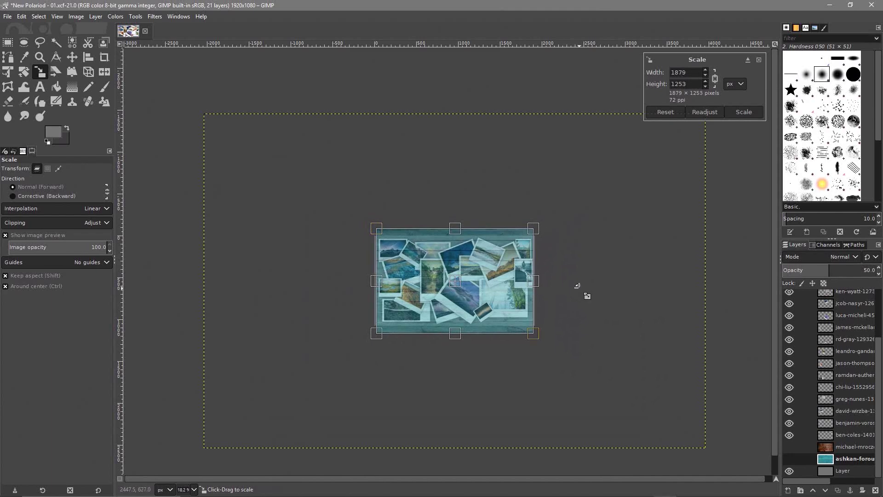
left_click(746, 112)
left_click_drag(830, 270, 879, 270)
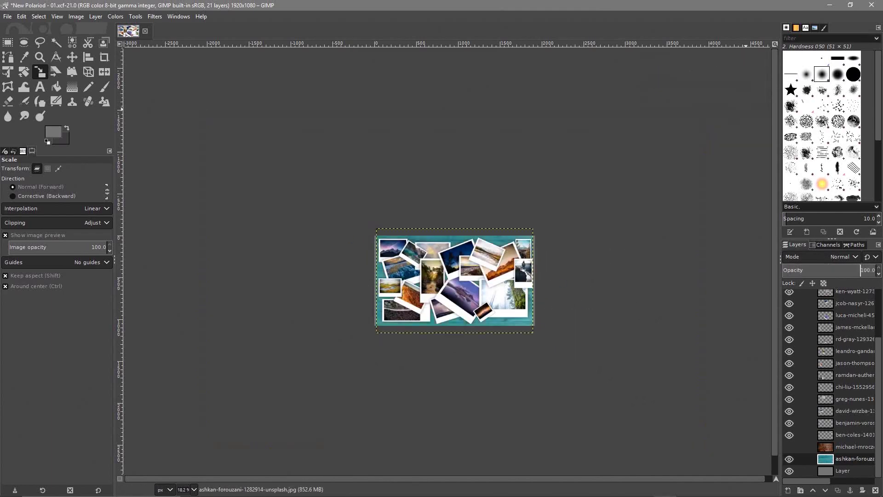
Check the teal background's coverage at the canvas edges, and undo the last opacity change and scaling.
scroll(493, 280, "up", 4)
scroll(493, 280, "down", 1)
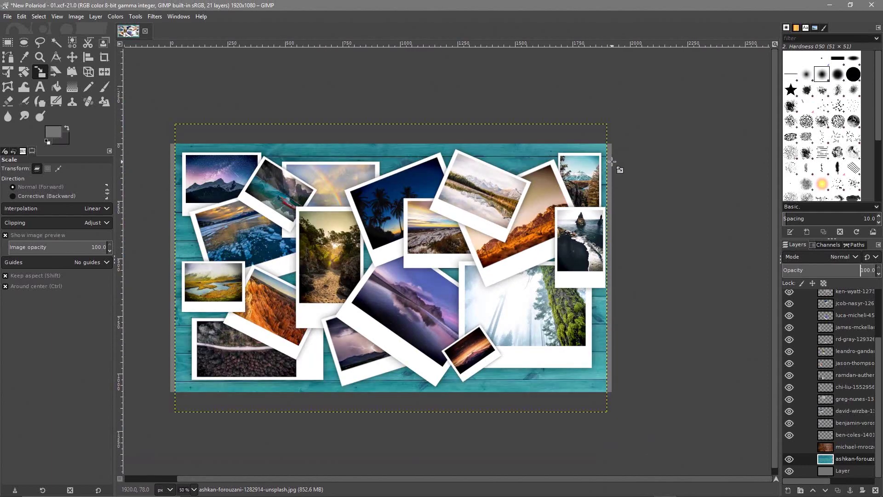
scroll(642, 204, "down", 3)
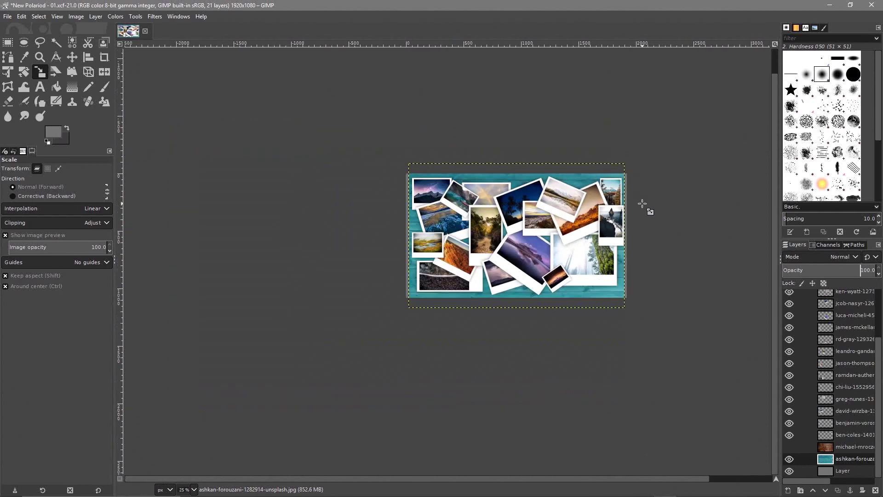
key("ctrl+z")
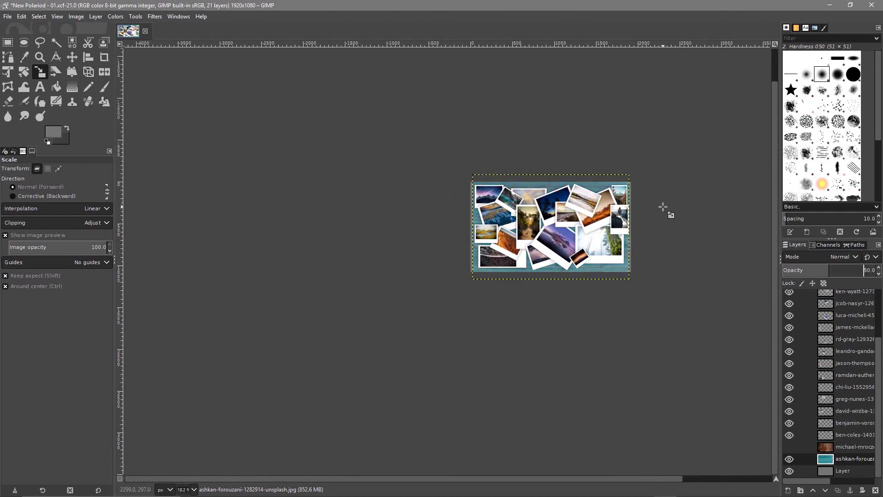
key("ctrl+z")
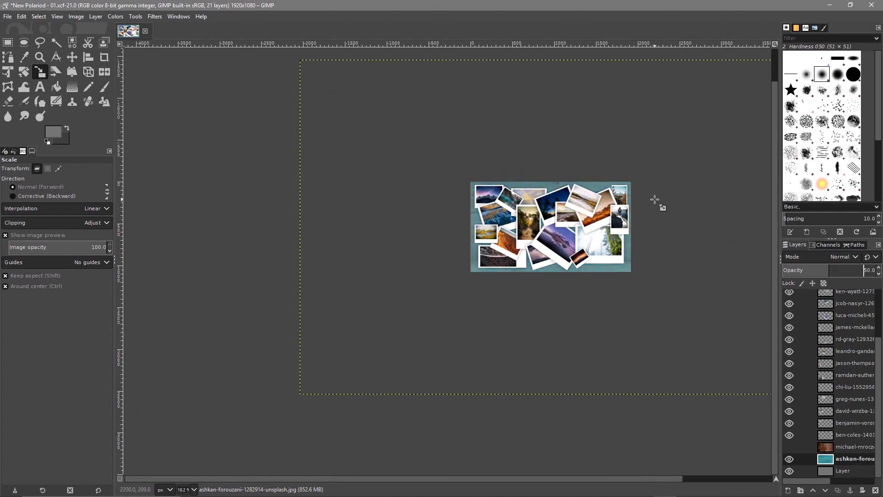
Scale the teal wood layer to 1971 × 1314 px around its centre and restore its opacity to 100%.
left_click_drag(654, 199, 542, 233)
left_click(223, 126)
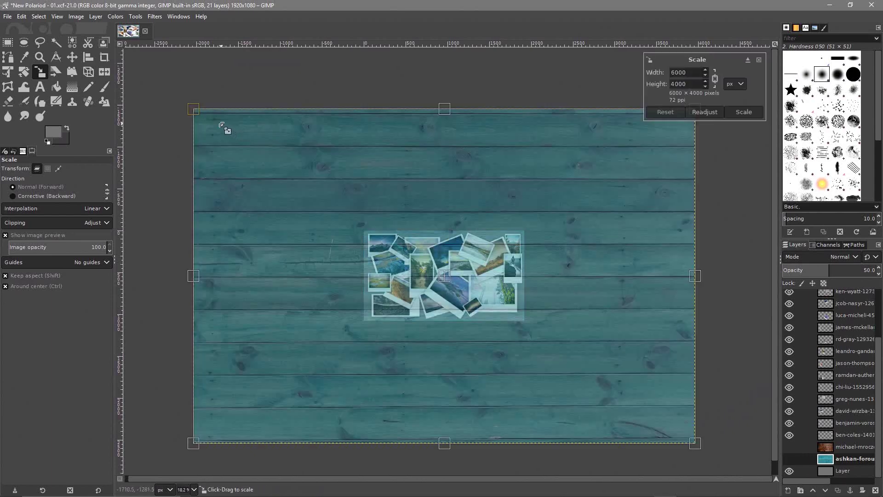
left_click_drag(193, 110, 568, 270)
scroll(568, 271, "up", 2)
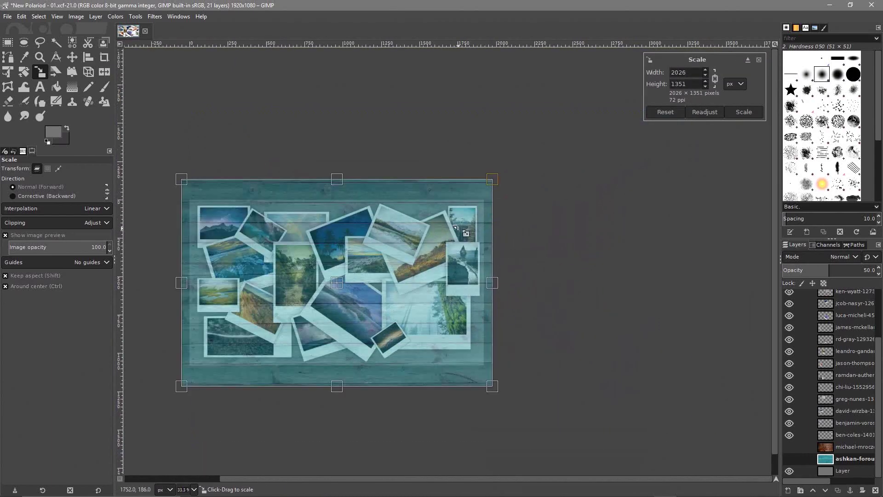
left_click_drag(491, 179, 483, 185)
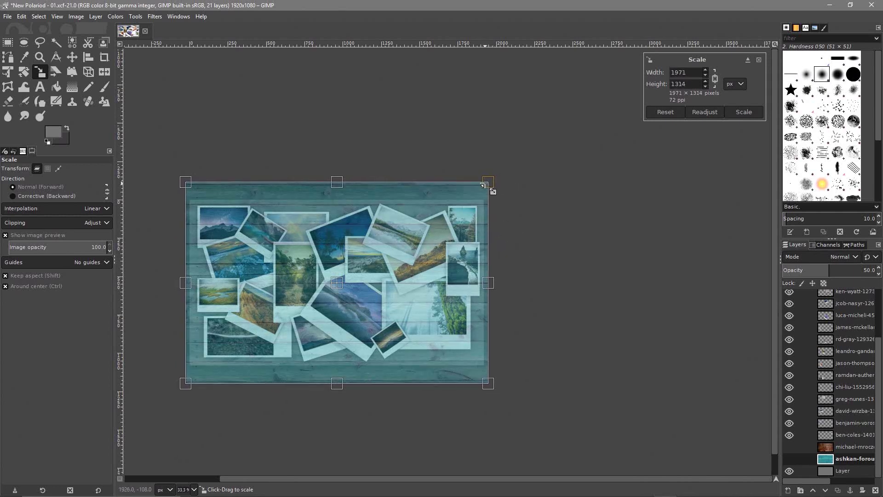
left_click(742, 112)
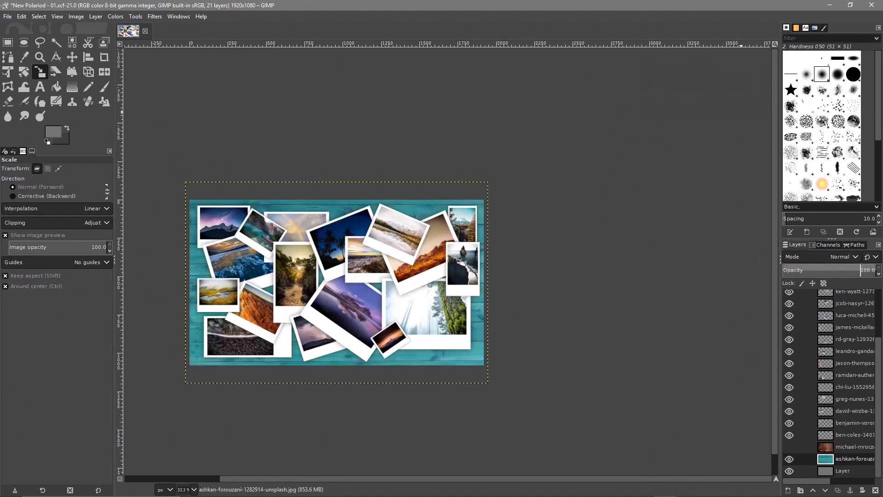
Save the collage project with the teal wood background.
left_click_drag(597, 284, 702, 288)
scroll(701, 288, "up", 3)
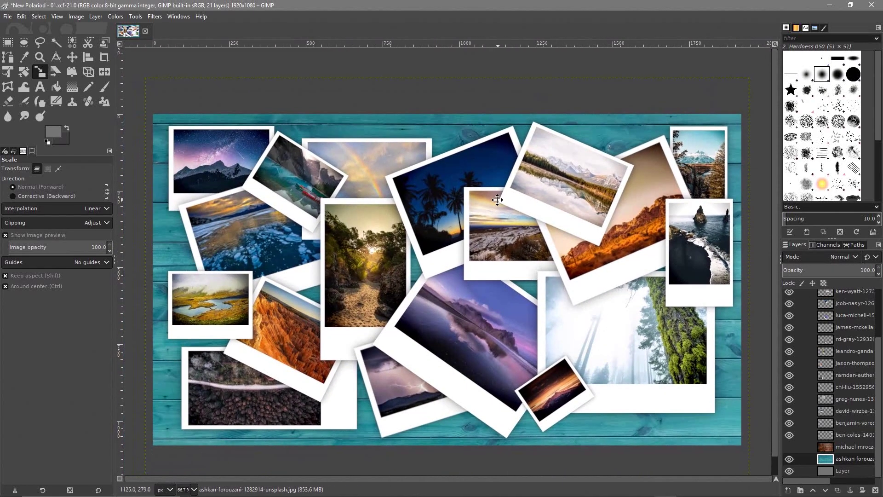
left_click_drag(498, 199, 477, 185)
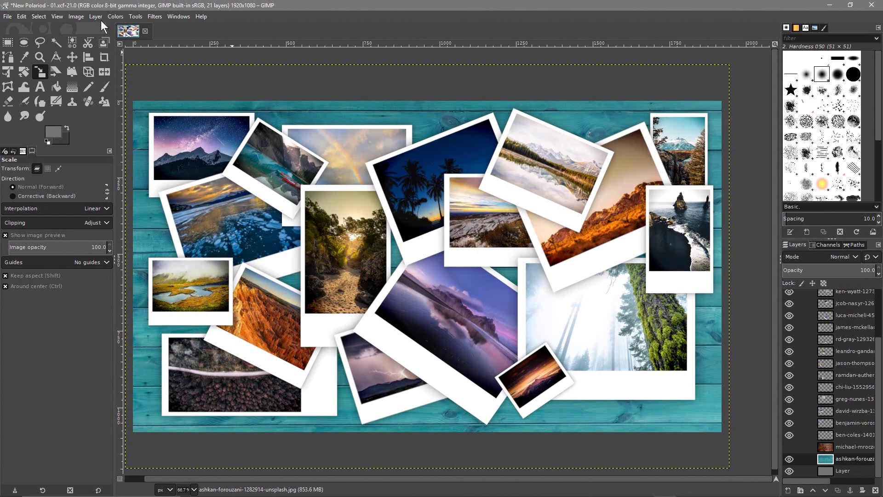
left_click(7, 16)
left_click(23, 111)
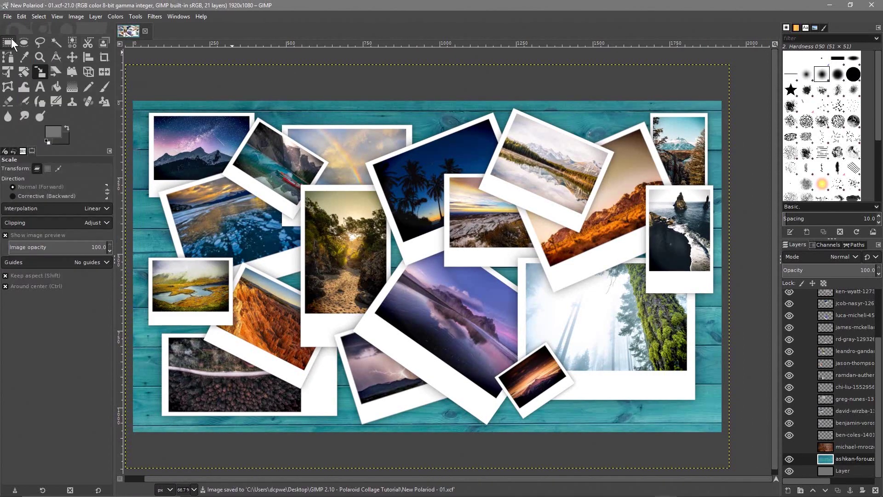
Export the collage as the JPEG image New Polariod - 02.jpg into the Final Images folder.
left_click(7, 17)
left_click(37, 171)
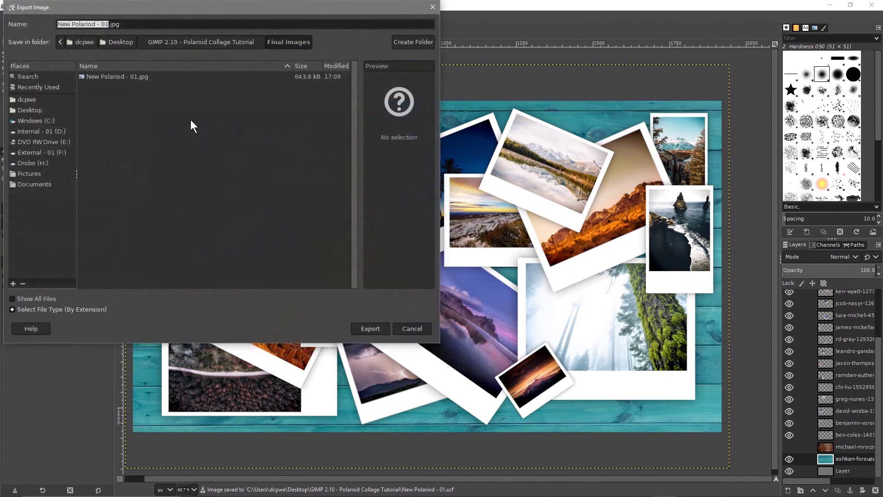
left_click(108, 24)
key("BackSpace")
type("2")
left_click(370, 328)
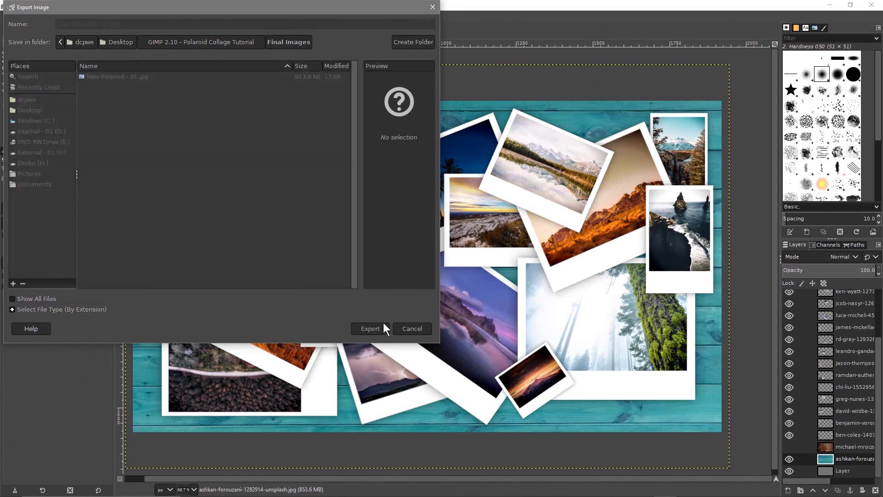
left_click(448, 351)
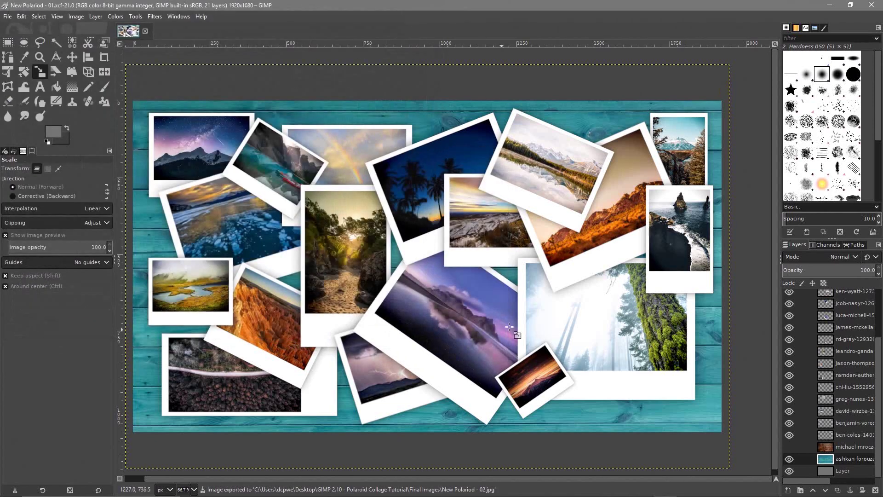
Add the multicoloured tile photo from the Background Wood folder as a layer beneath the teal wood layer, and hide the teal layer.
key("alt+Tab")
key("alt+Tab")
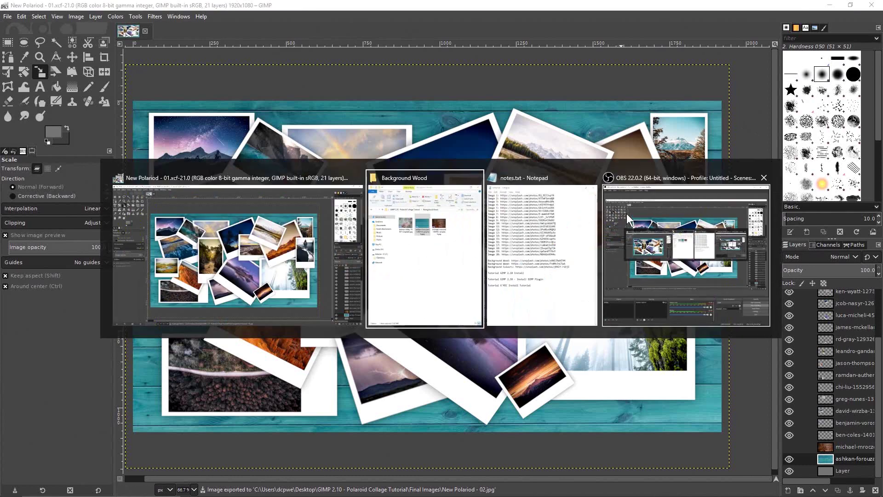
key("alt+Tab")
key("alt+Tab")
key("alt+Tab")
key("alt+Tab")
key("alt+Tab")
key("alt+Tab")
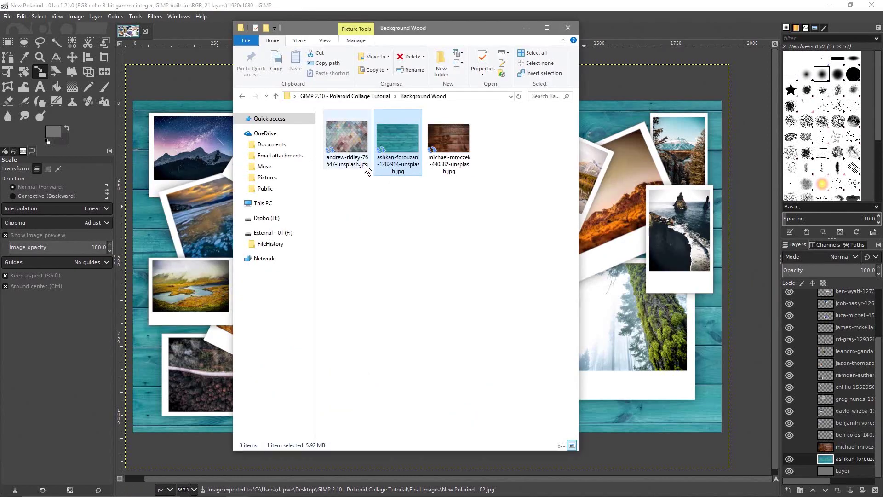
left_click_drag(365, 168, 849, 458)
left_click(687, 6)
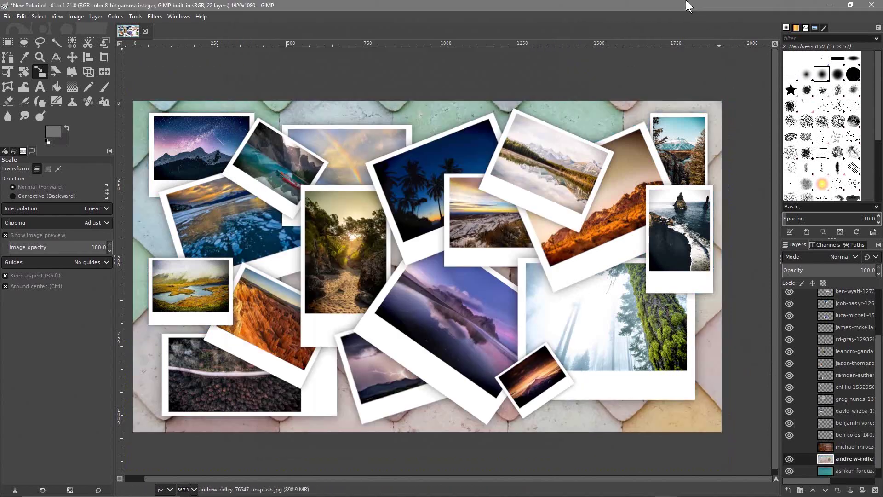
scroll(811, 455, "down", 1)
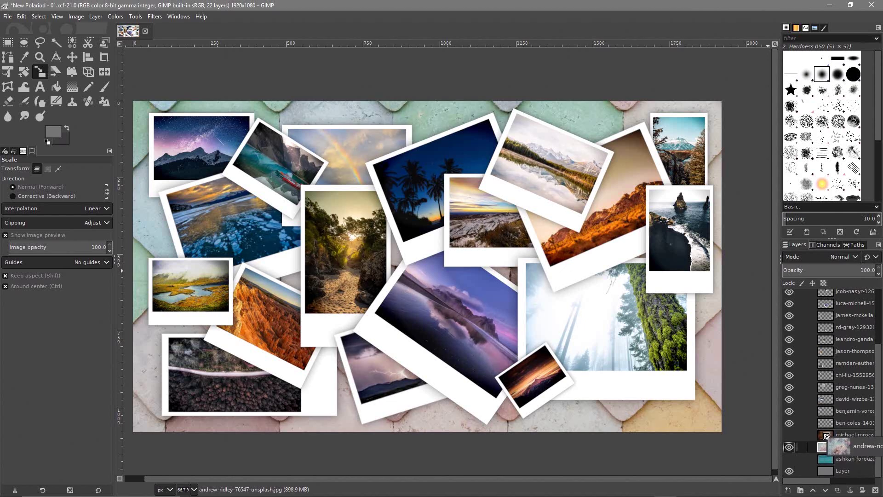
left_click_drag(824, 450, 828, 463)
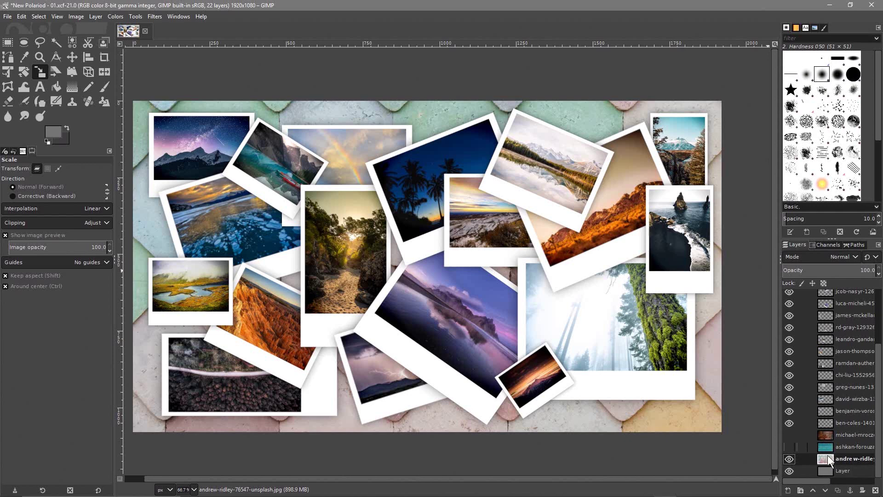
Lower the tile layer's opacity to 47.1% and scale it to 1958 × 1468 px around its centre.
scroll(479, 304, "down", 3)
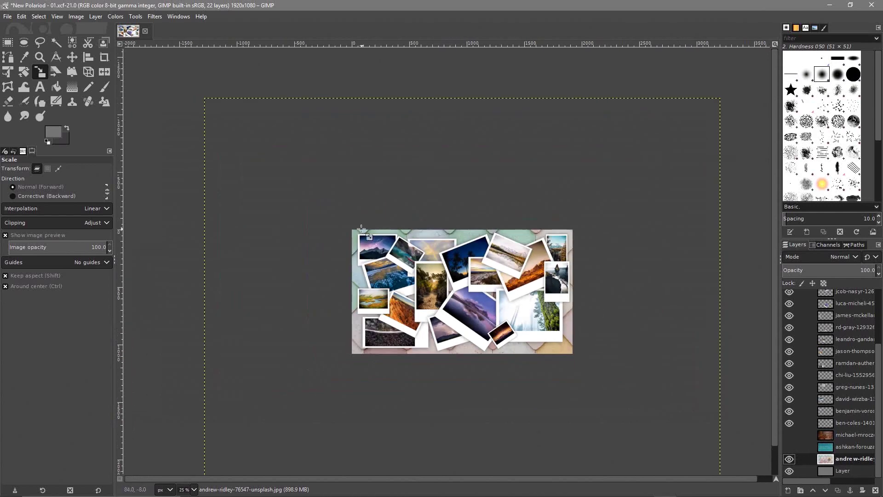
left_click(258, 129)
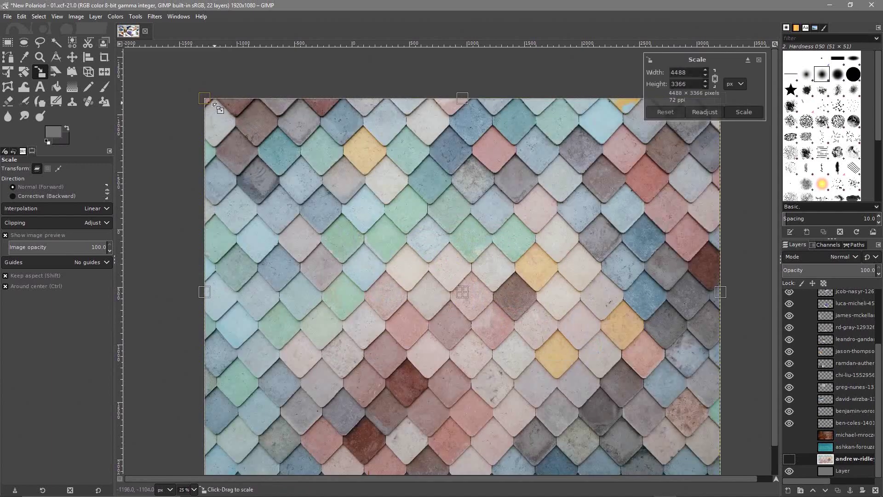
left_click(826, 269)
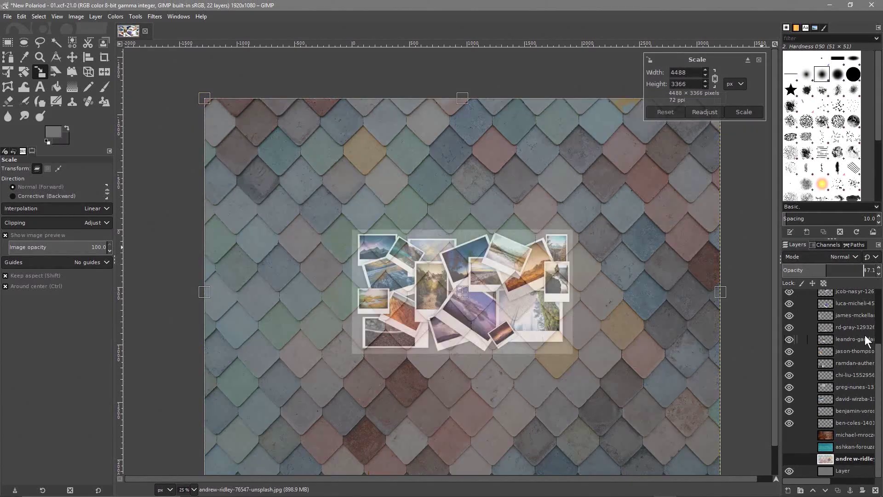
left_click_drag(214, 103, 541, 258)
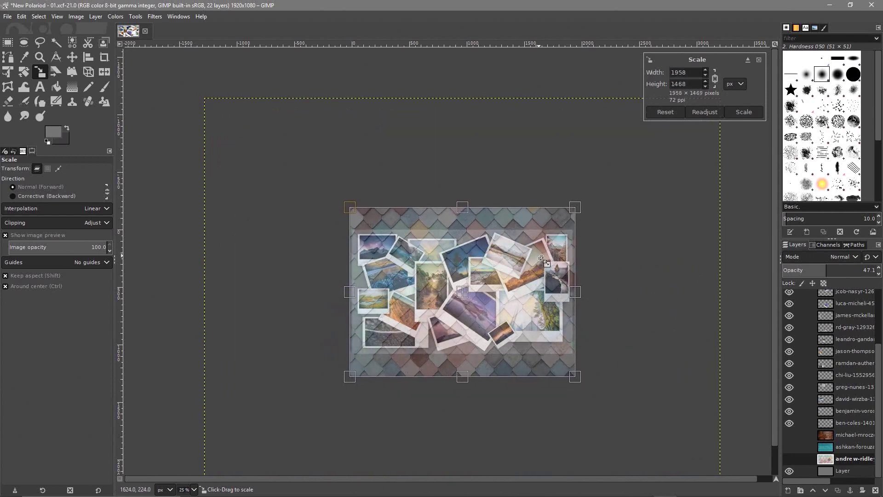
left_click(746, 116)
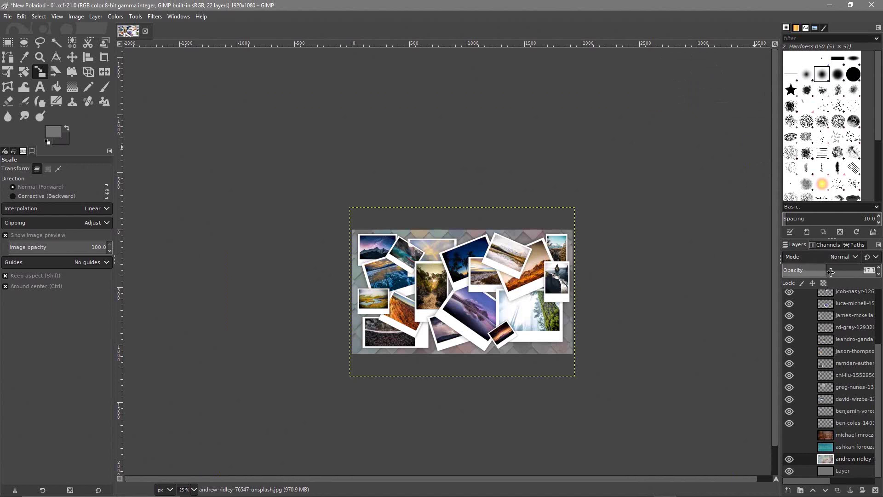
Restore the tile background layer's opacity to 100%.
type("63")
key("Return")
left_click_drag(843, 272, 861, 272)
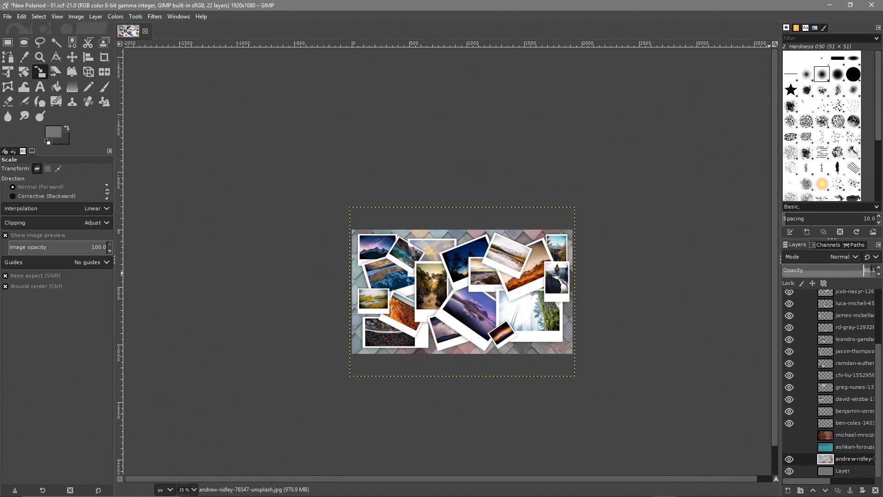
Save the collage project with the multicoloured tile background.
scroll(346, 343, "up", 2)
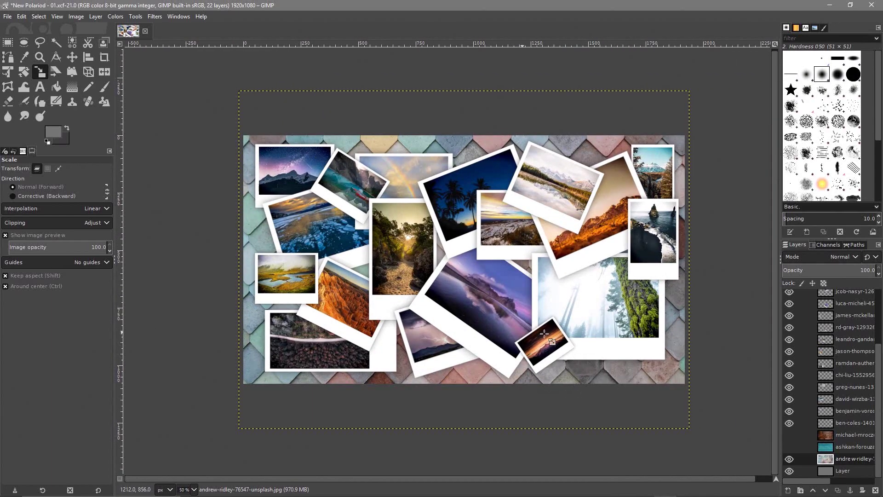
left_click(8, 16)
left_click(32, 110)
Export the tile-background collage to the Final Images folder as New Polariod - 03.jpg at quality 90, and save the project.
left_click(7, 16)
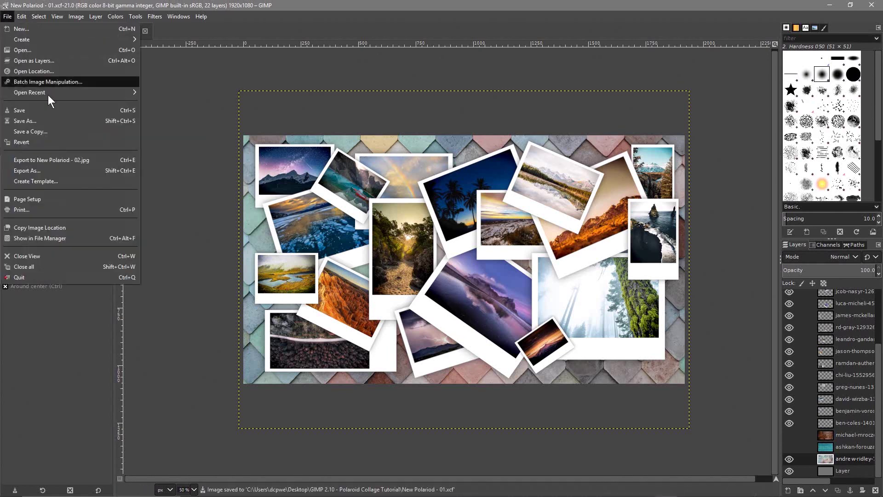
left_click(57, 171)
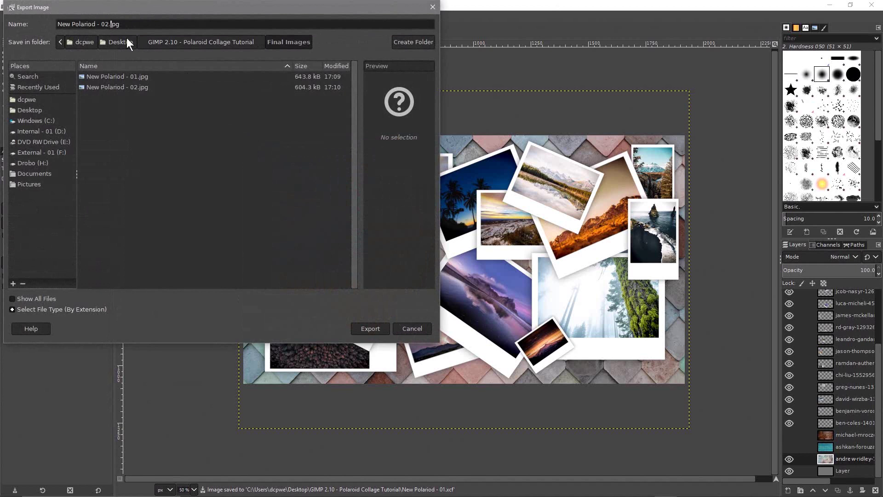
key("BackSpace")
type("3.")
left_click(363, 327)
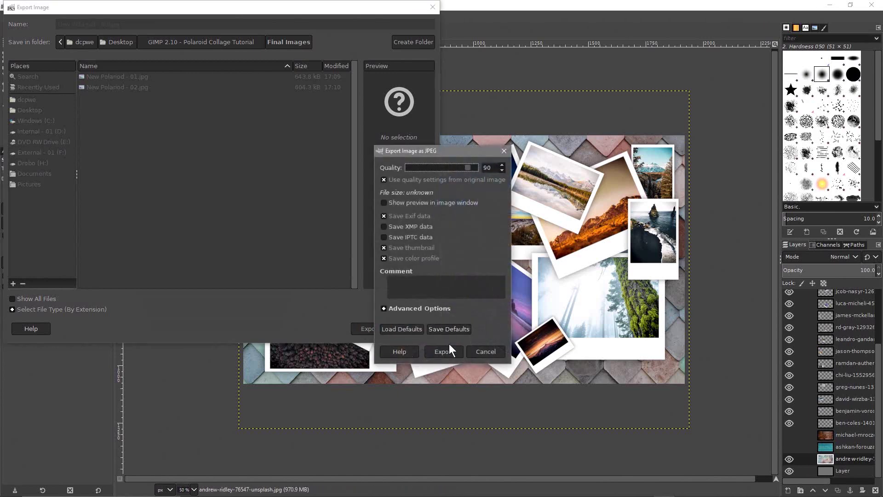
left_click(444, 351)
left_click(8, 16)
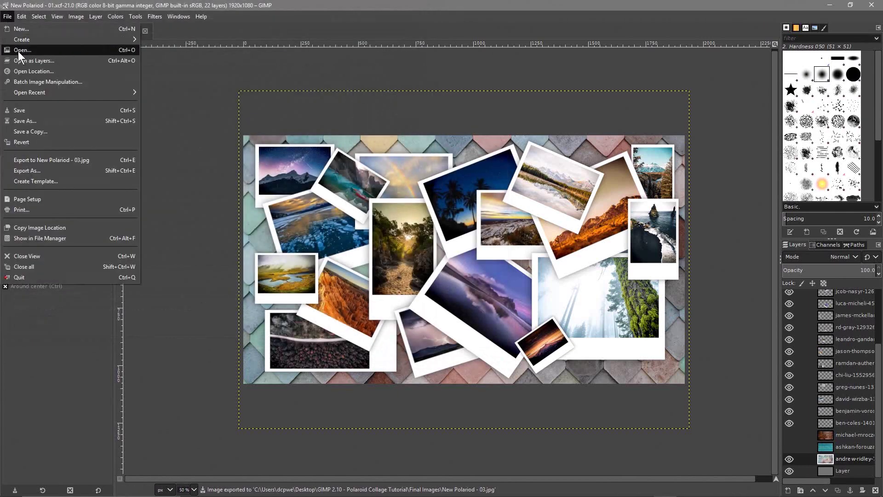
left_click(20, 111)
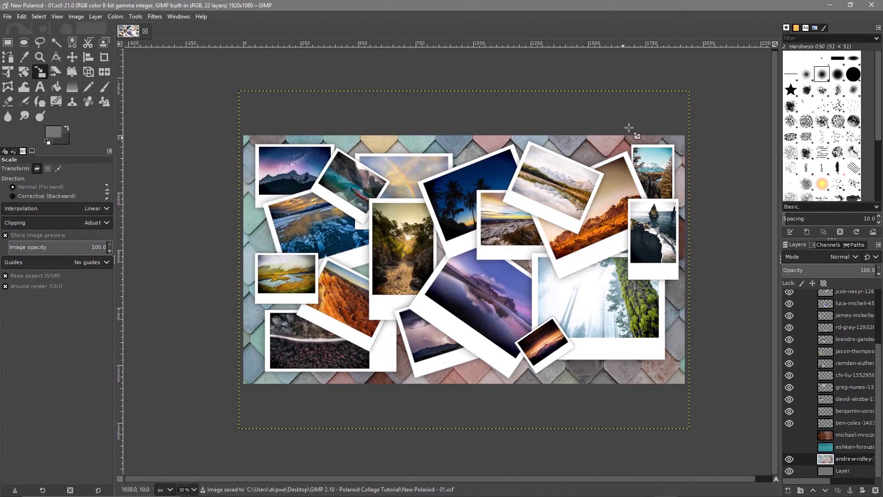
Switch from GIMP to File Explorer and open the Final Images folder in the Polaroid Collage Tutorial folder.
left_click(867, 8)
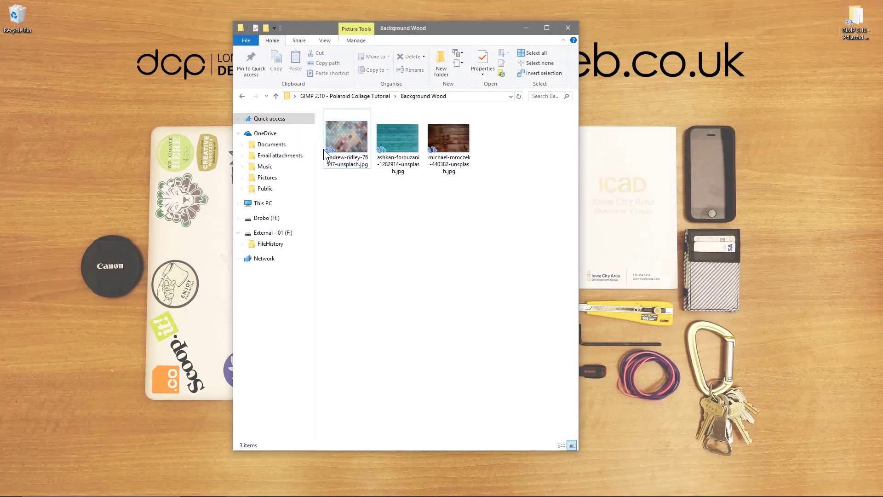
left_click(244, 96)
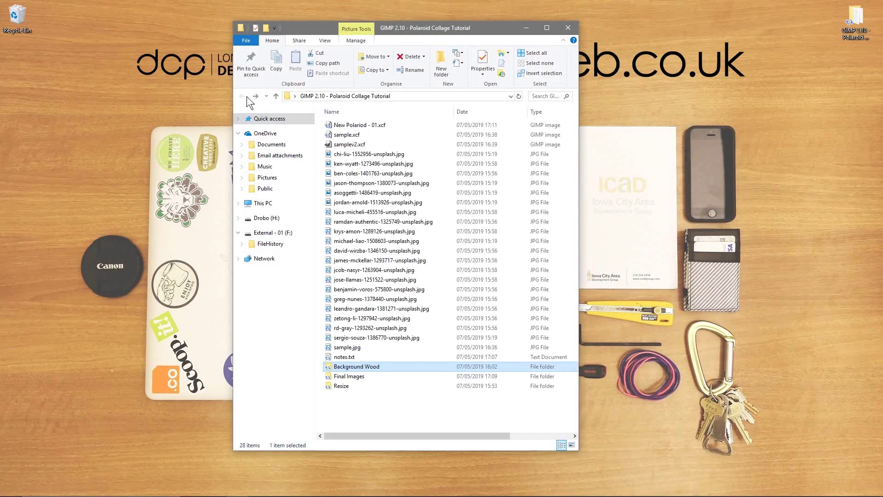
left_click(368, 377)
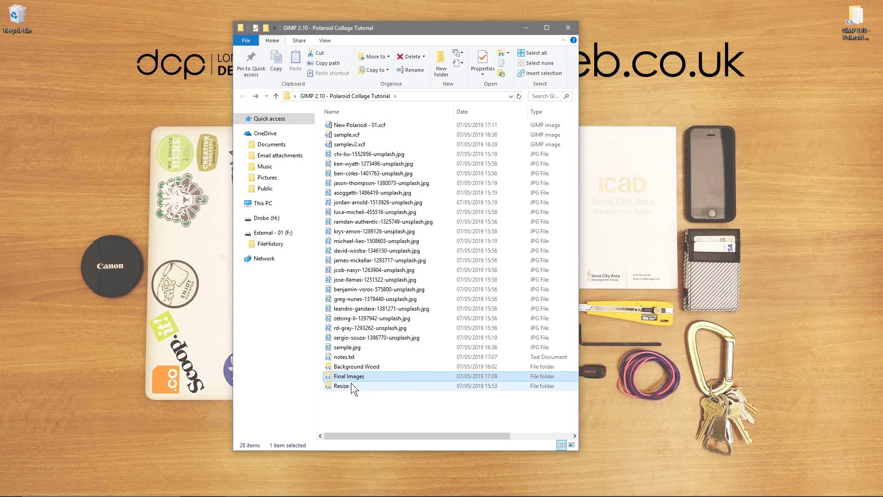
double_click(374, 376)
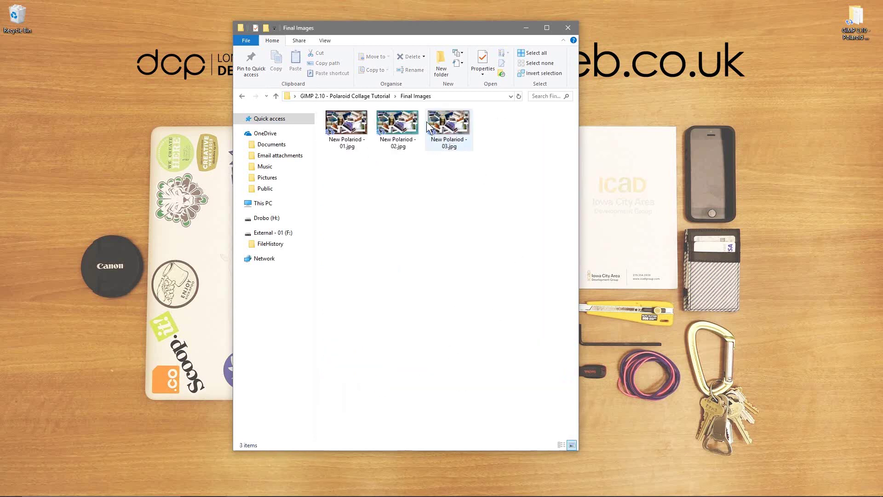
left_click(384, 96)
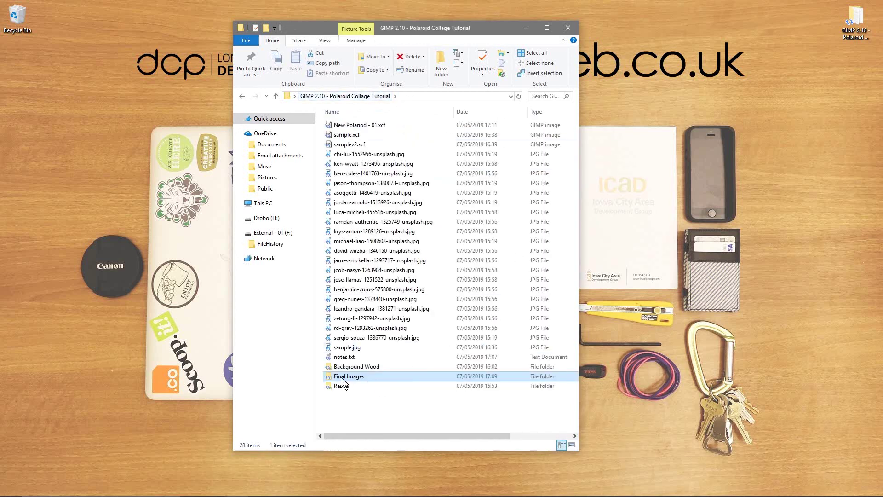
double_click(343, 379)
View New Polariod - 01.jpg in Photos, compare it with the 02 and 03 versions, and close the viewer.
left_click(346, 134)
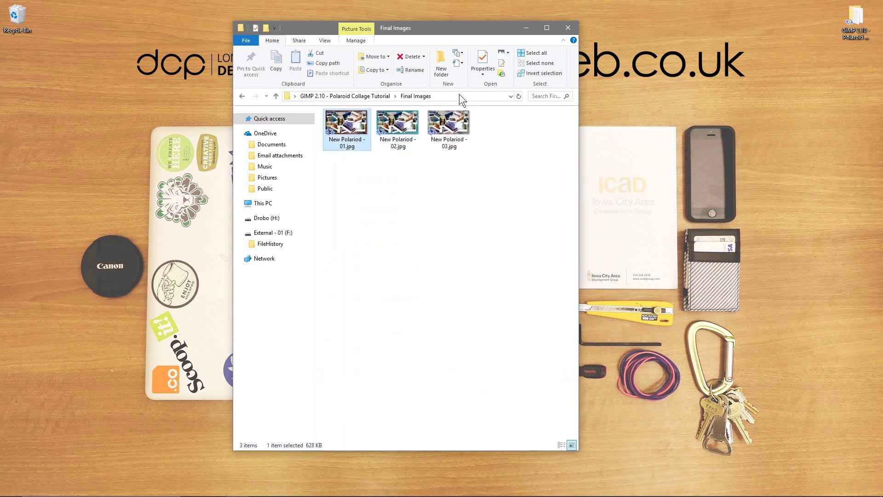
double_click(346, 129)
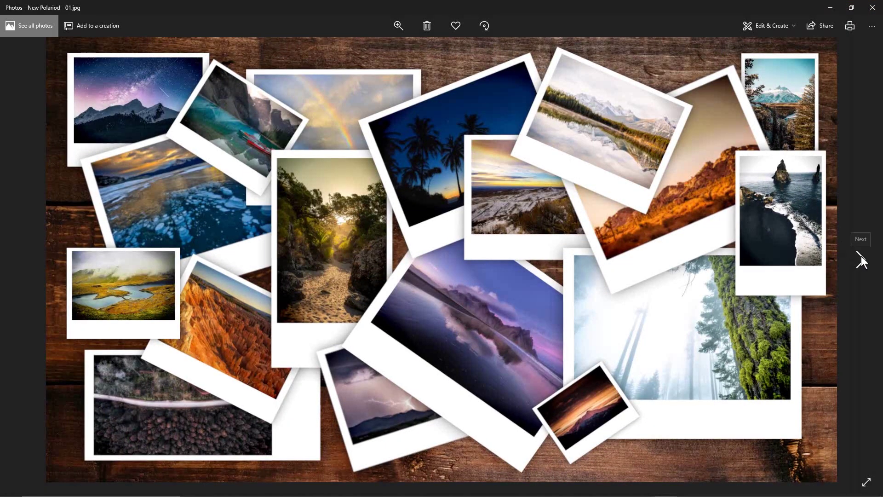
left_click(861, 255)
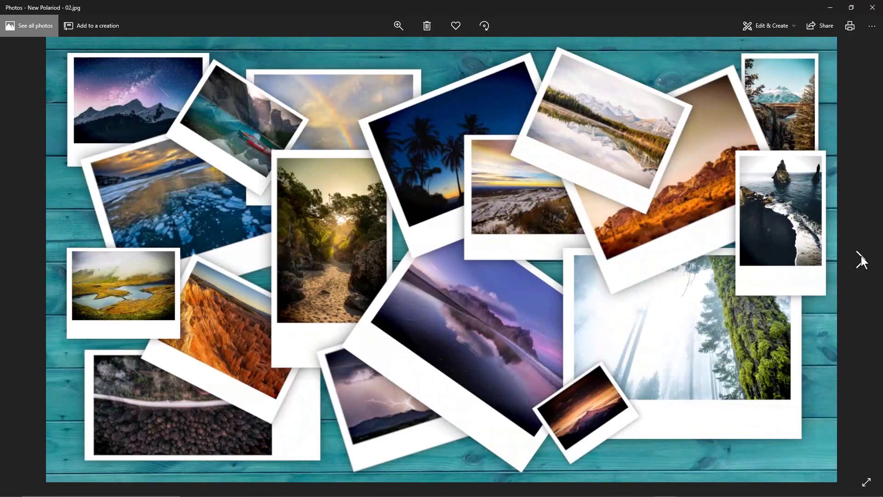
left_click(861, 255)
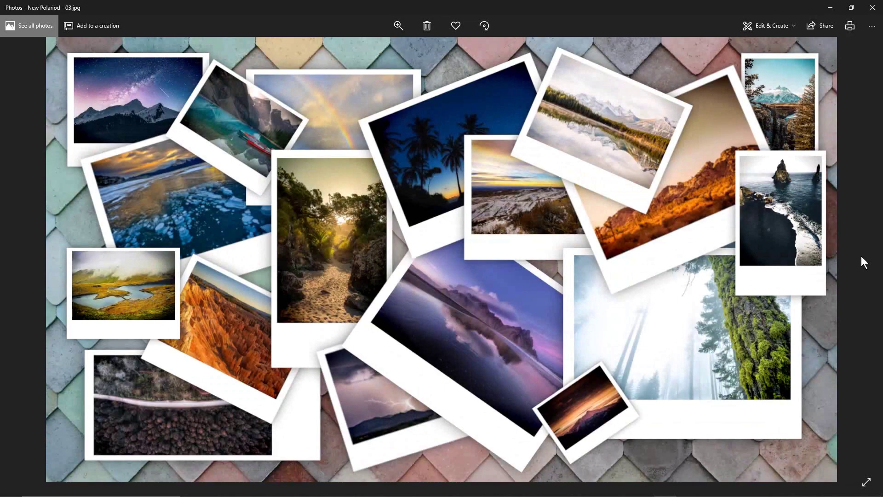
left_click(23, 263)
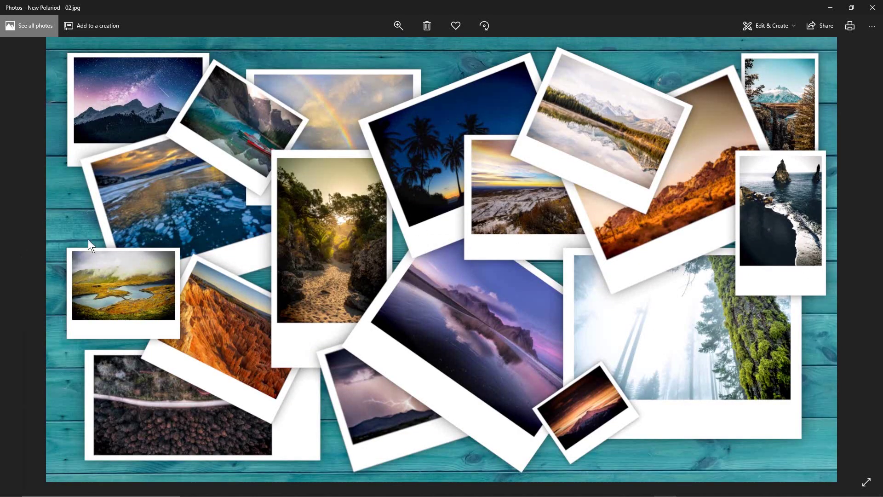
left_click(13, 265)
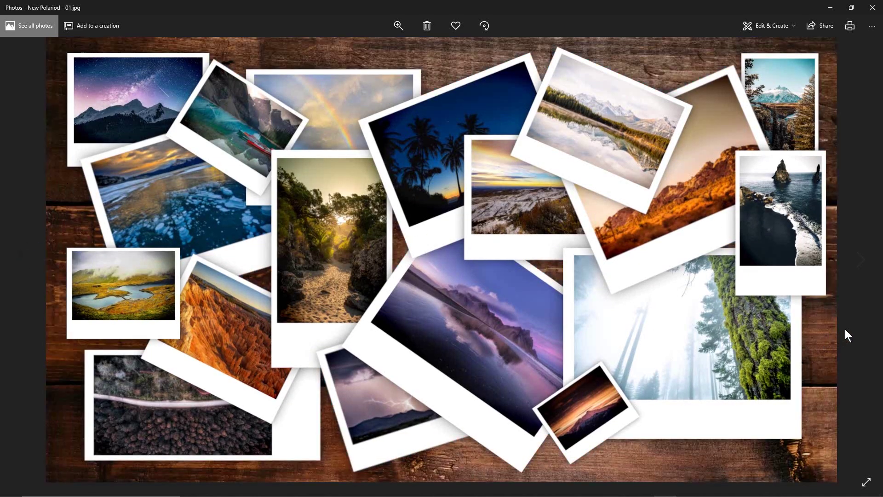
left_click(860, 258)
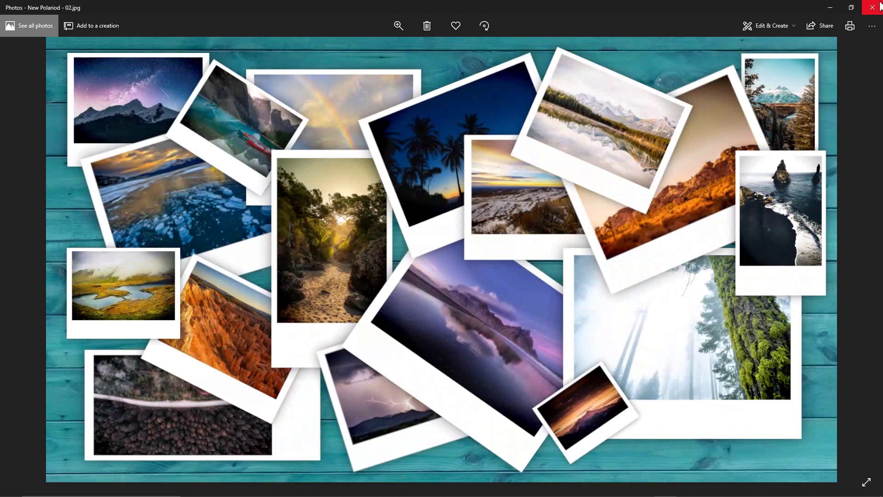
left_click(873, 12)
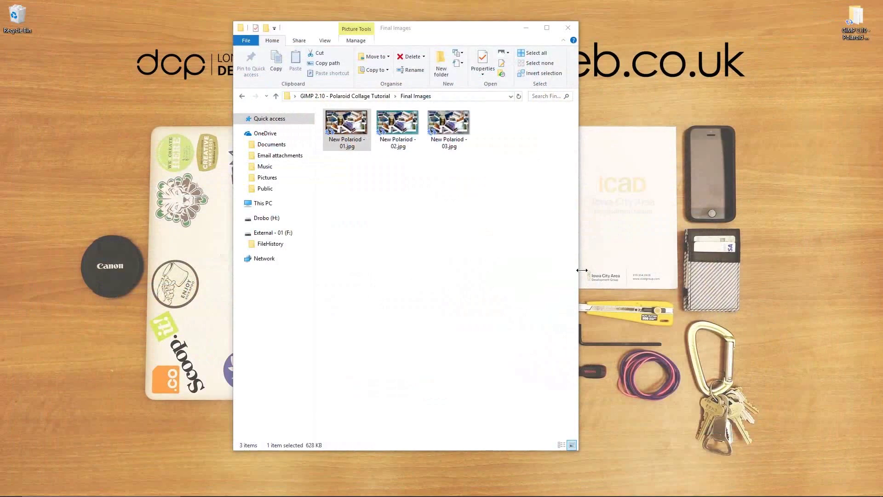
Set New Polariod - 02.jpg as the desktop background and minimise the folder window to show the wallpaper.
double_click(391, 123)
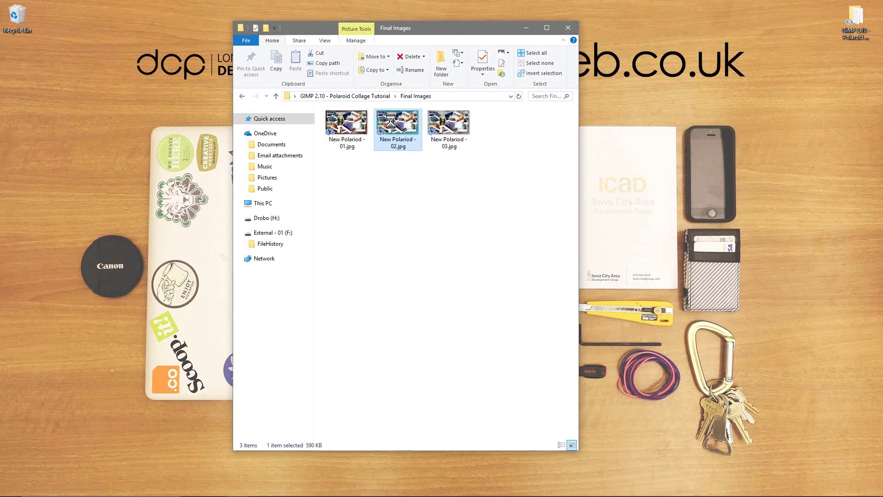
right_click(391, 121)
left_click(415, 151)
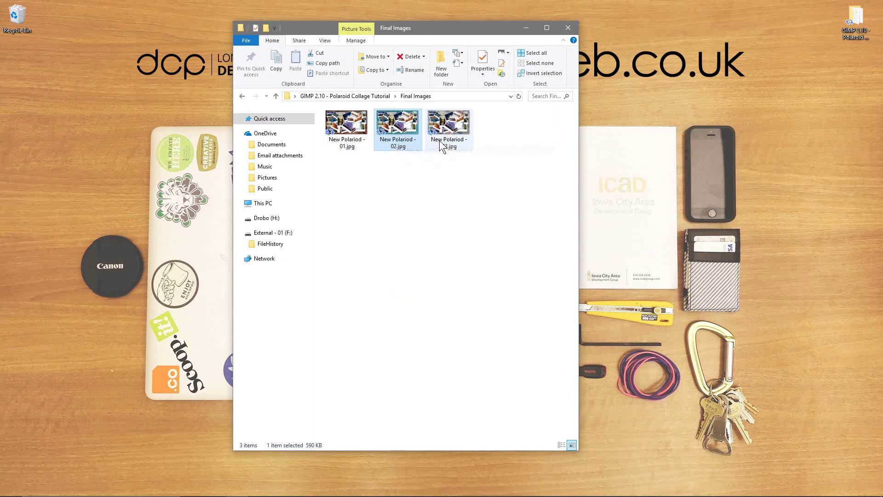
left_click(526, 29)
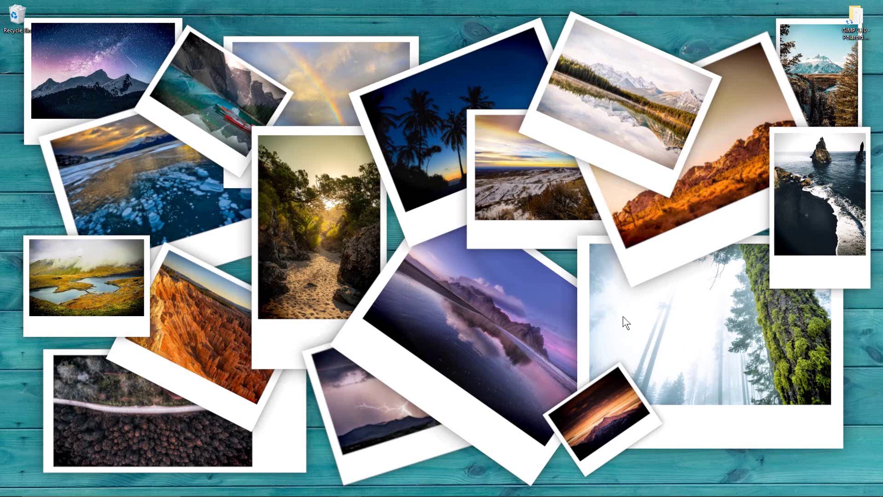
Restore the wooden desk picture as the desktop background in the Personalisation settings and close them.
right_click(422, 113)
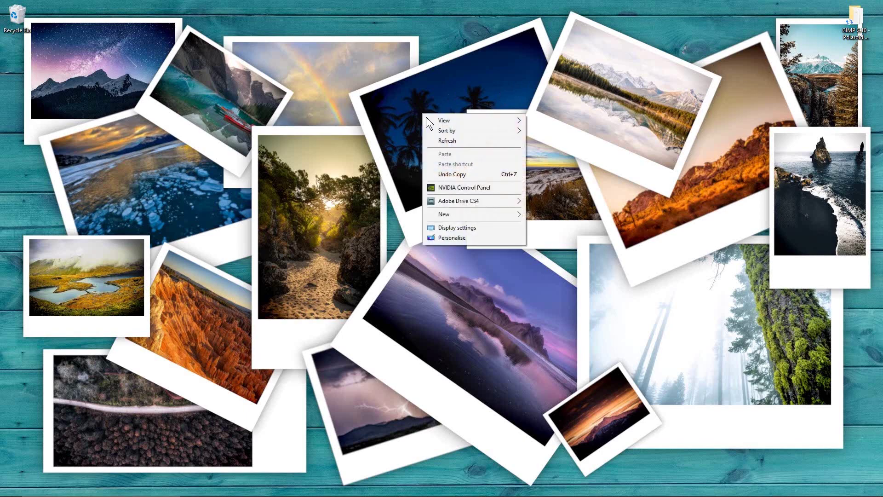
left_click(468, 238)
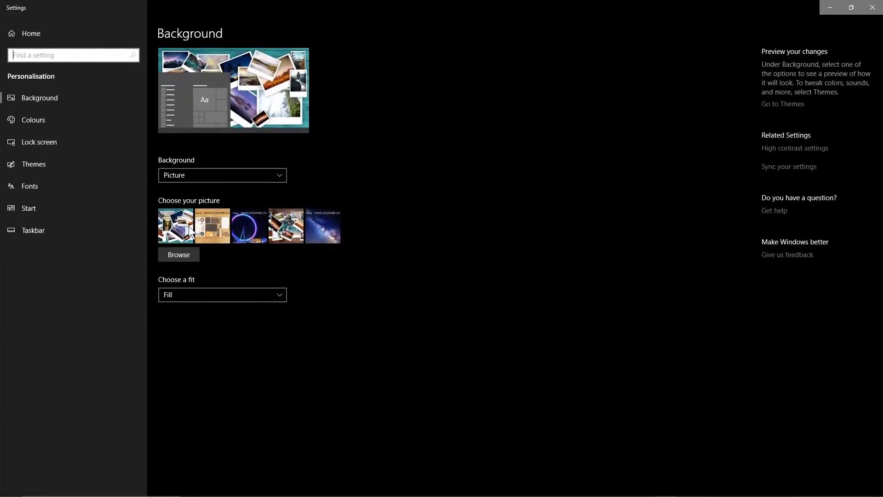
left_click(216, 226)
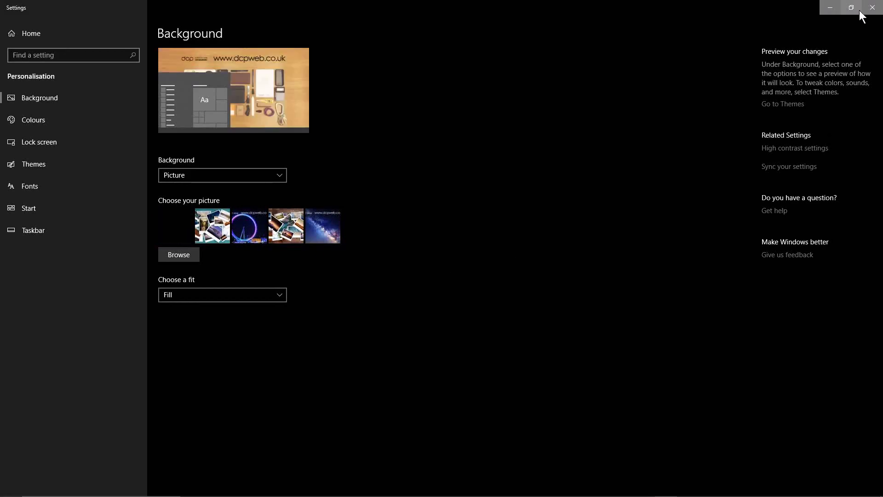
left_click(872, 7)
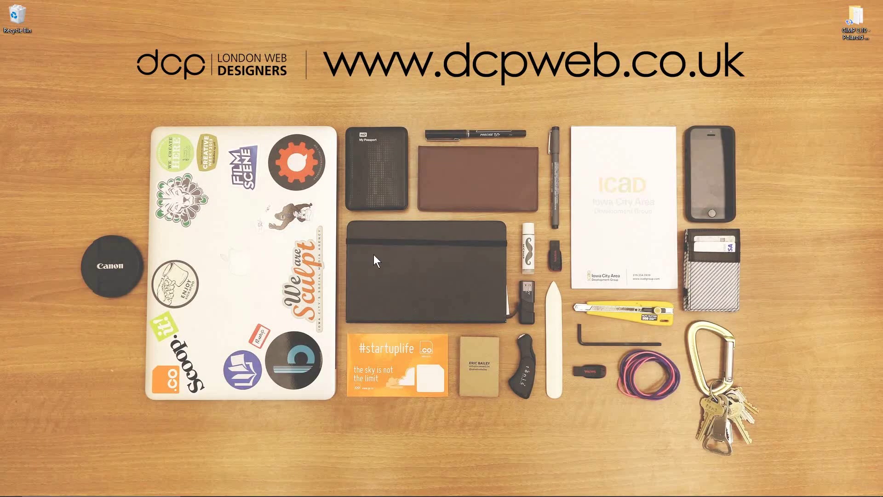
Open the Final Images folder inside the Polaroid Collage Tutorial folder on the desktop.
left_click(863, 29)
double_click(862, 29)
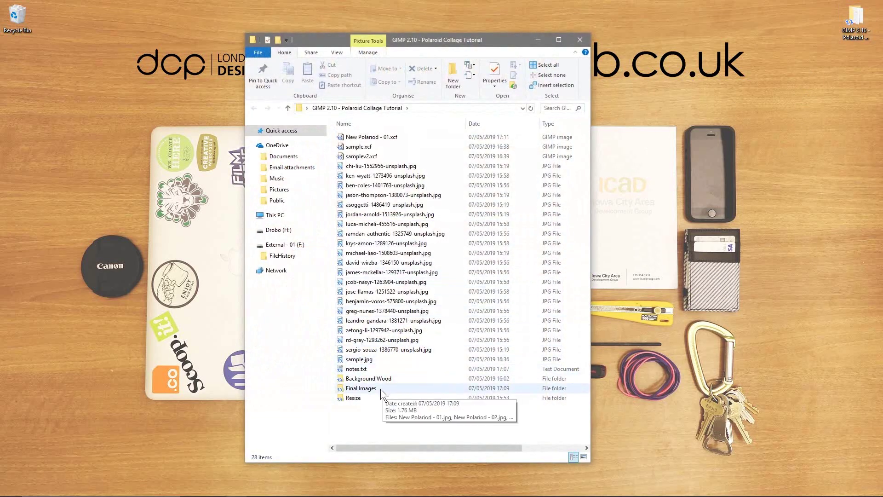
left_click(380, 388)
double_click(378, 389)
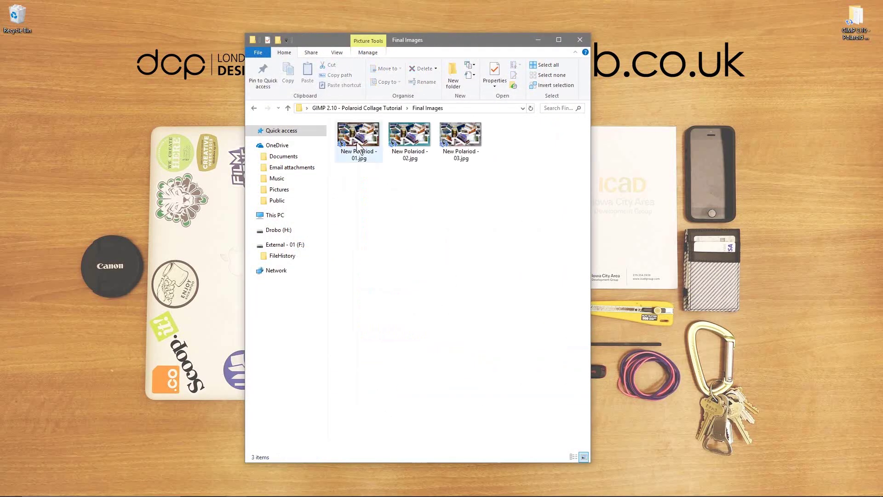
Look through the exported collages from New Polariod - 01.jpg to 03.jpg, and close the viewer and the folder window.
double_click(365, 134)
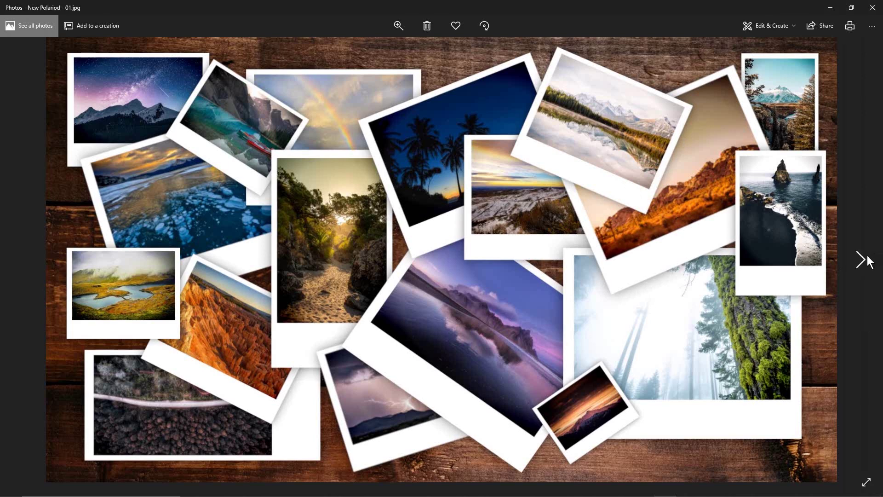
left_click(861, 261)
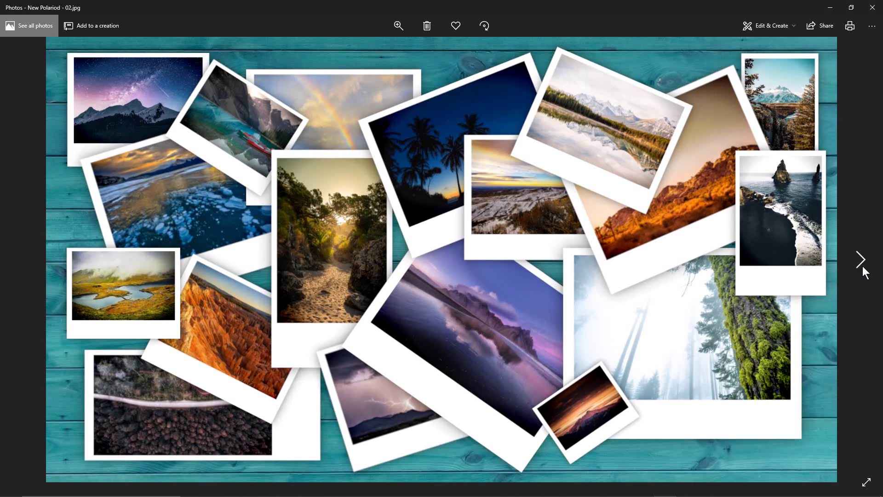
left_click(861, 260)
left_click(878, 10)
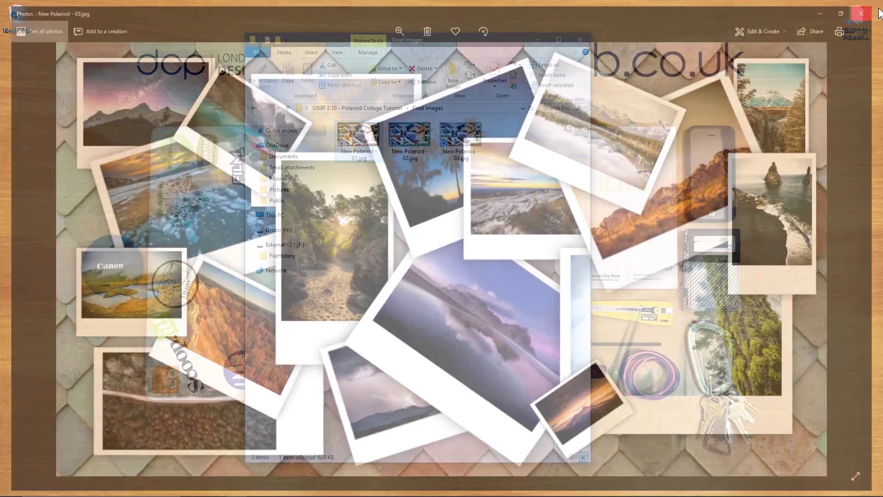
left_click(543, 258)
left_click(580, 40)
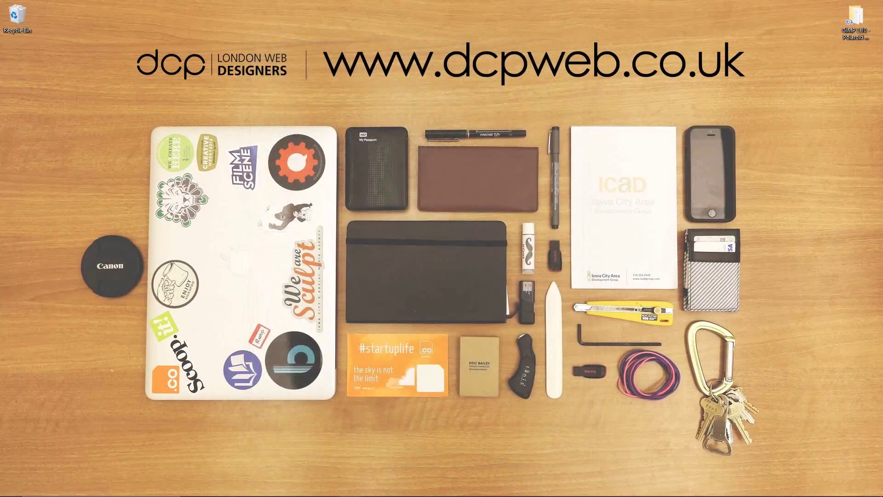